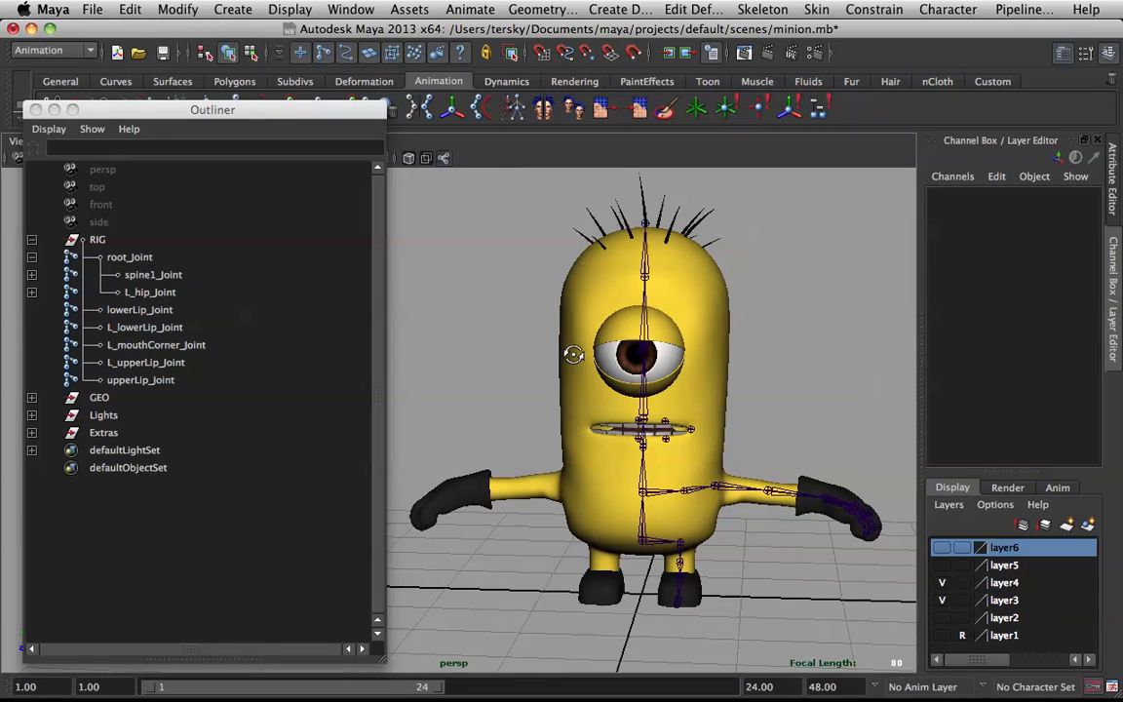
Select the left collar joint and open the Mirror Joint options
alt+right_drag(531, 329, 620, 495)
alt+drag(621, 495, 653, 439)
click(634, 471)
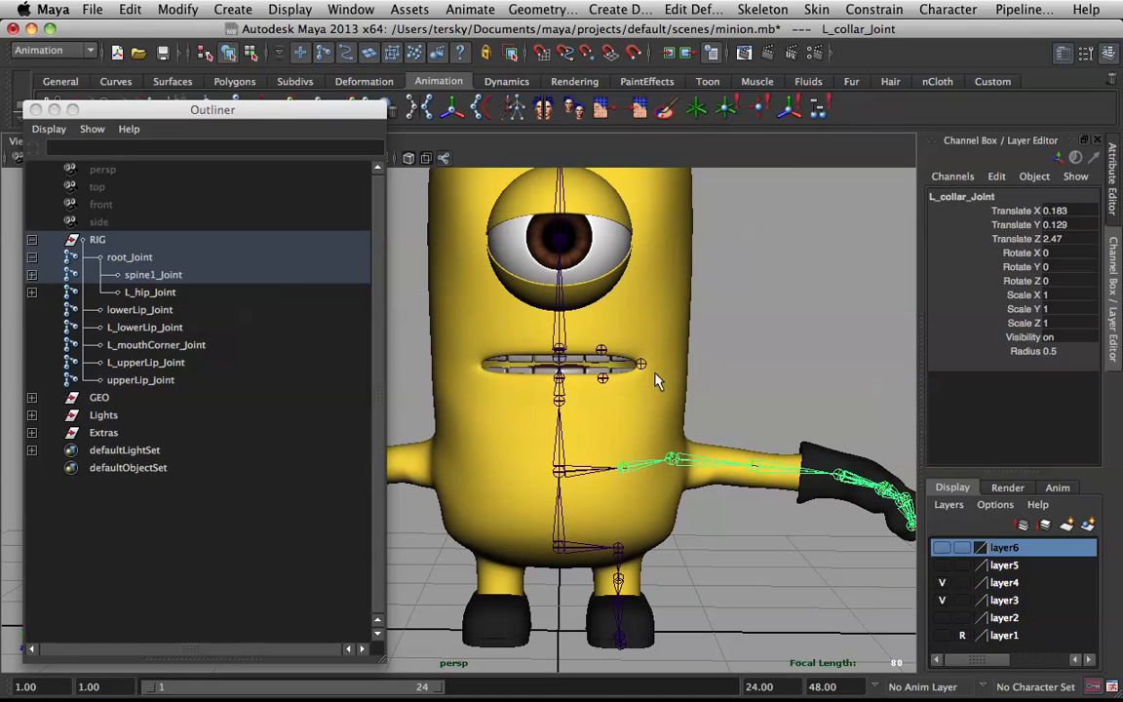
drag(373, 112, 367, 140)
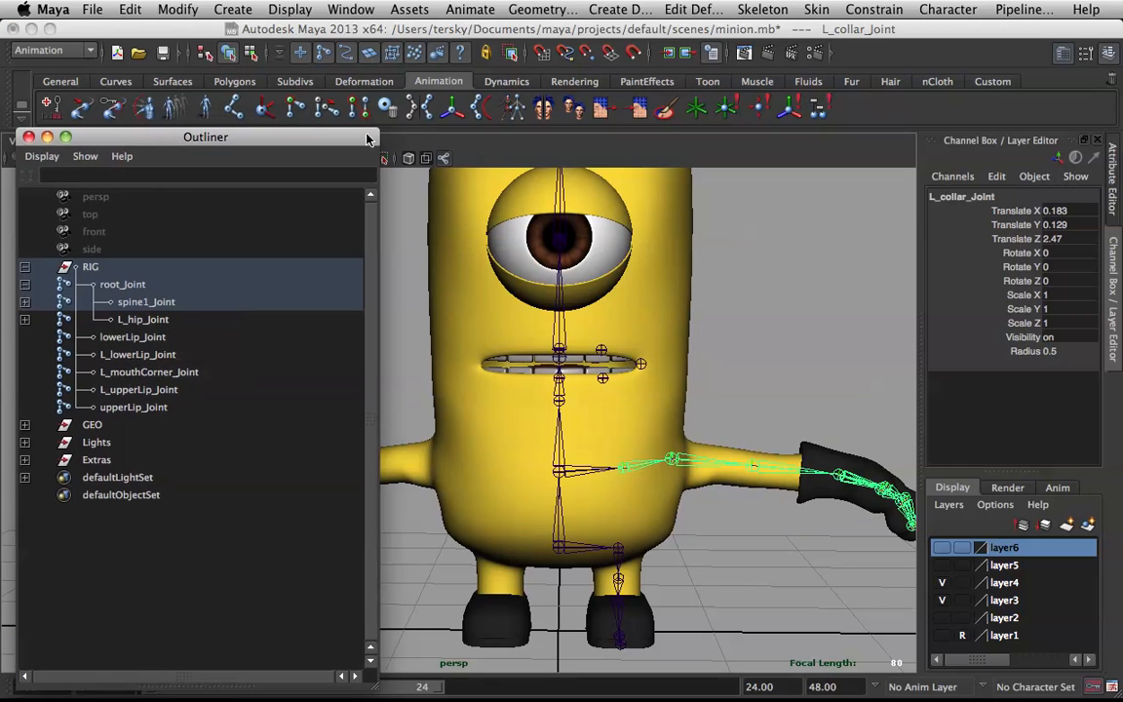
double_click(421, 107)
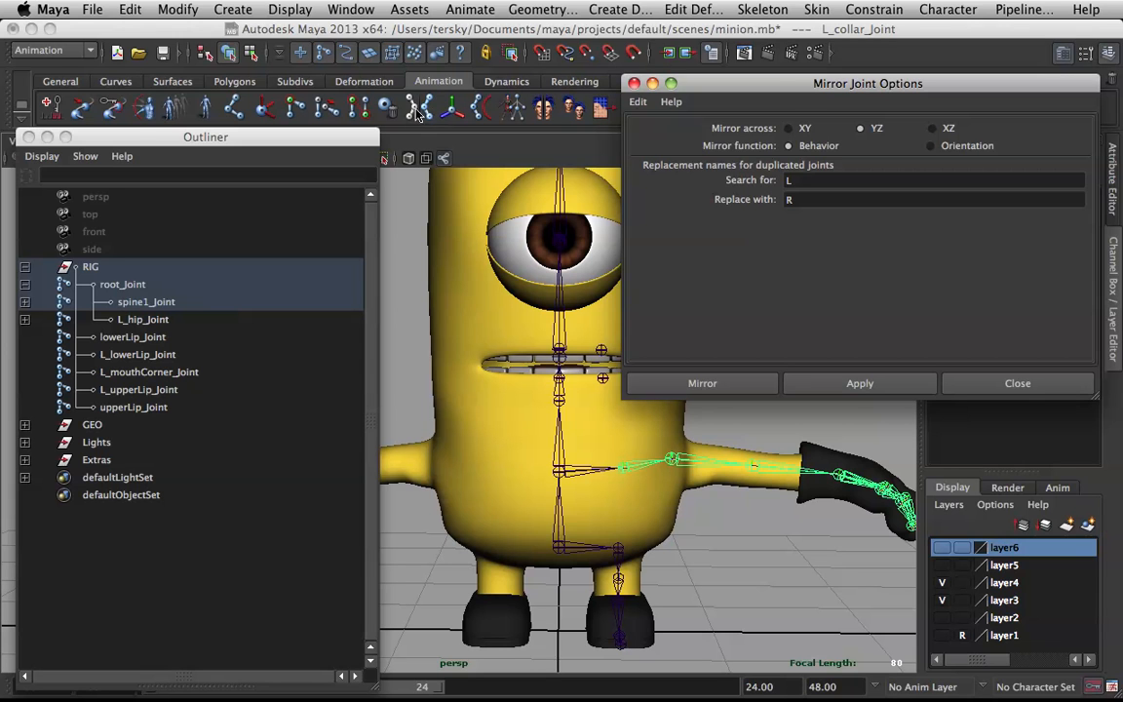
drag(855, 89, 874, 65)
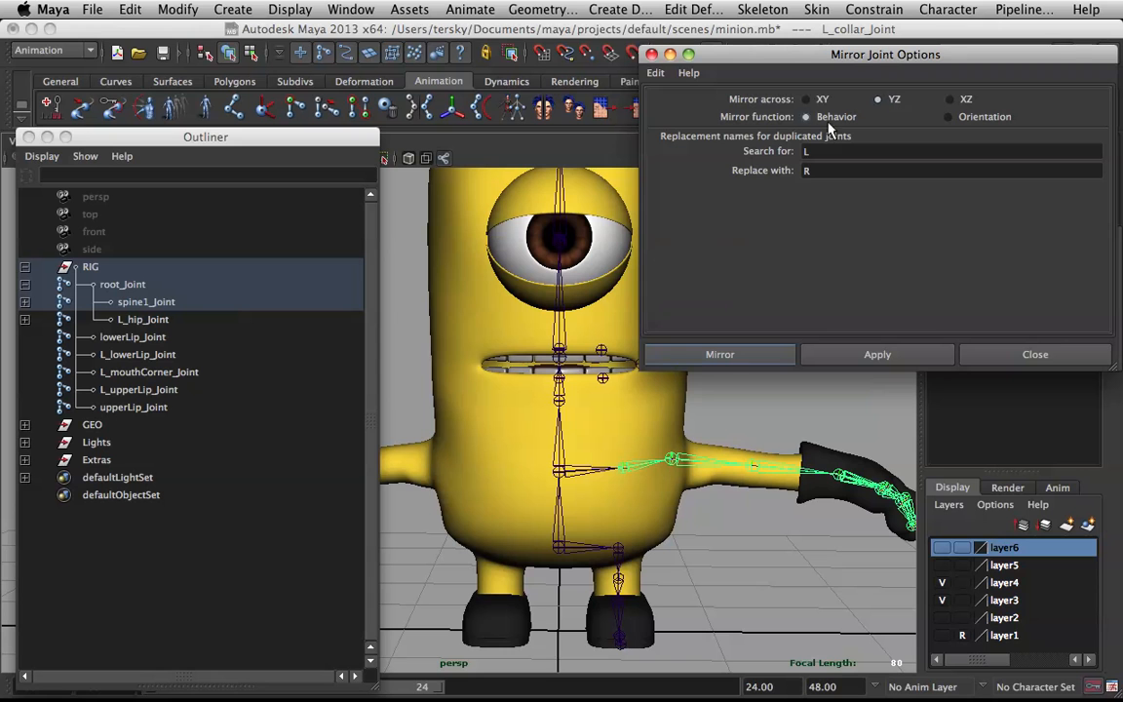
Examine the joint chains from several angles and compare the left lower lip joint's name with the mirror options' replacement names
scroll(515, 177, down, 5)
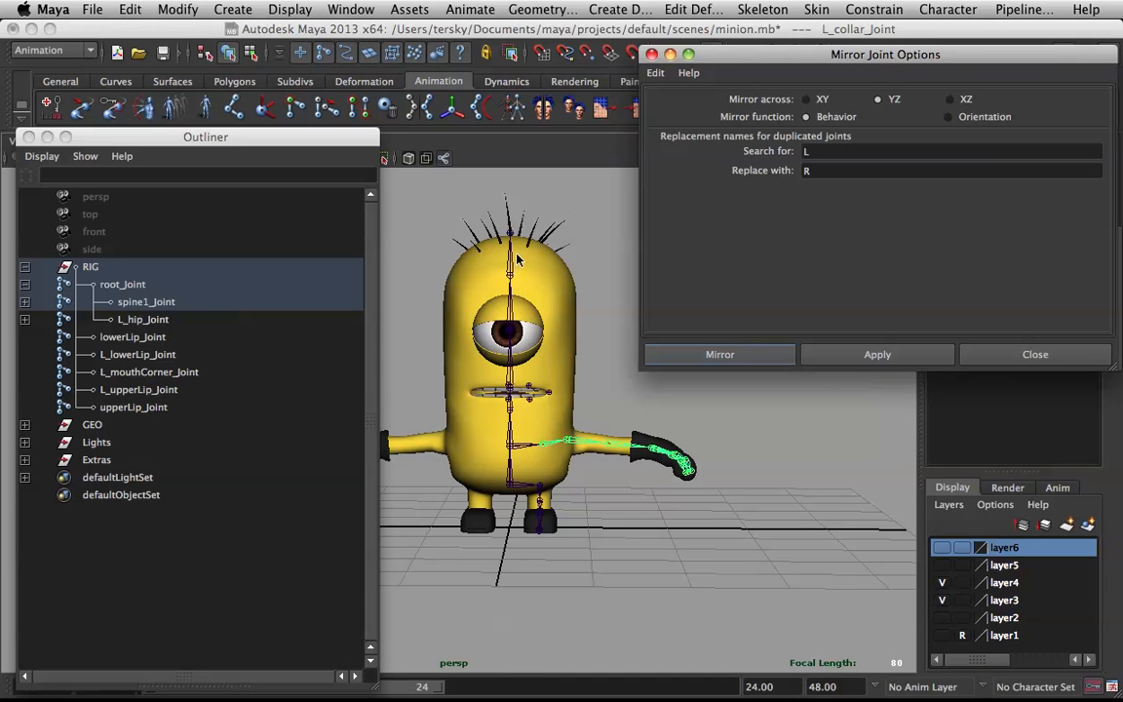
alt+drag(494, 478, 451, 382)
alt+drag(385, 400, 799, 399)
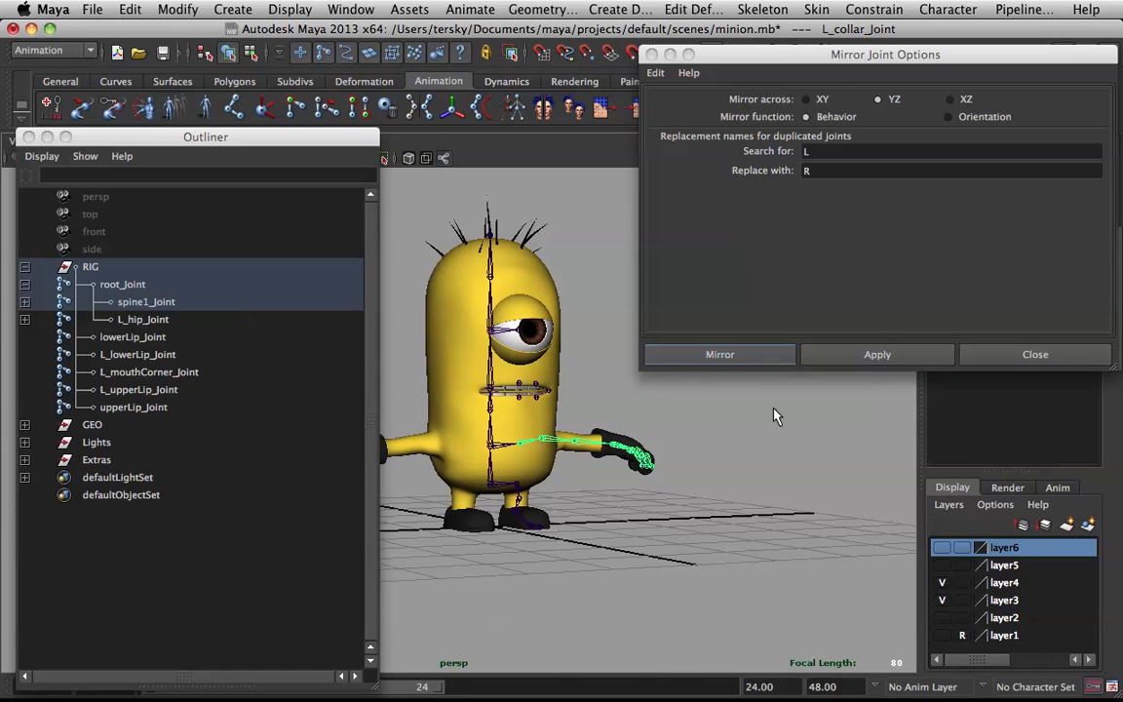
alt+drag(653, 408, 571, 407)
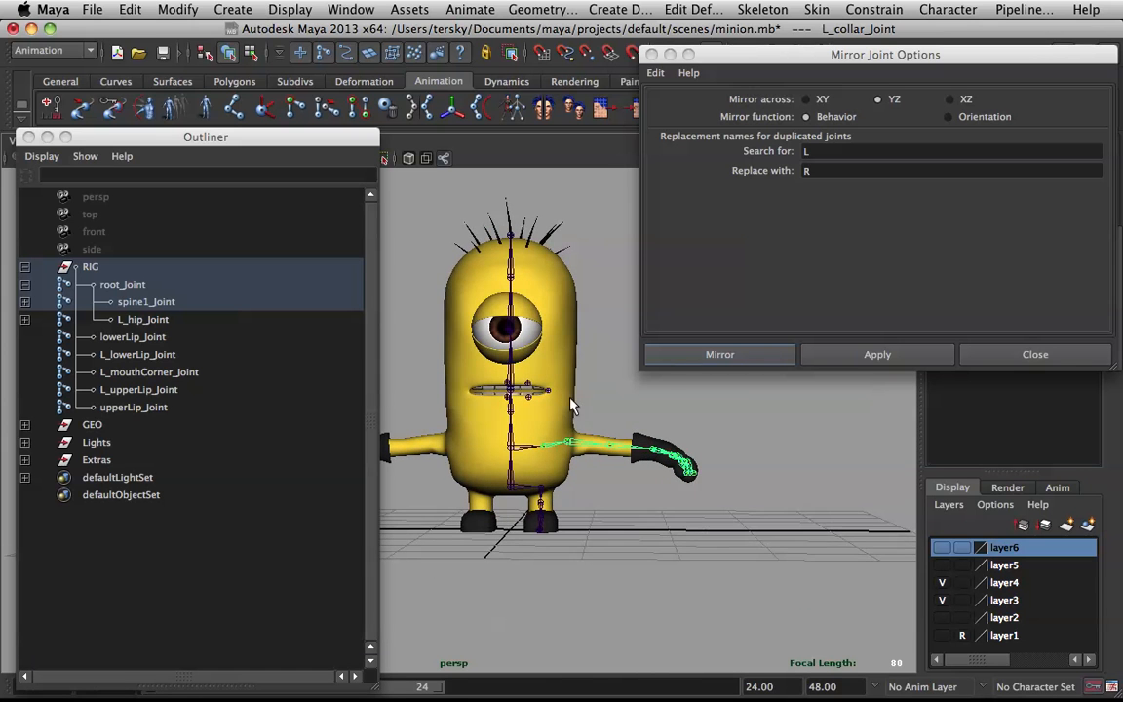
alt+drag(477, 371, 489, 361)
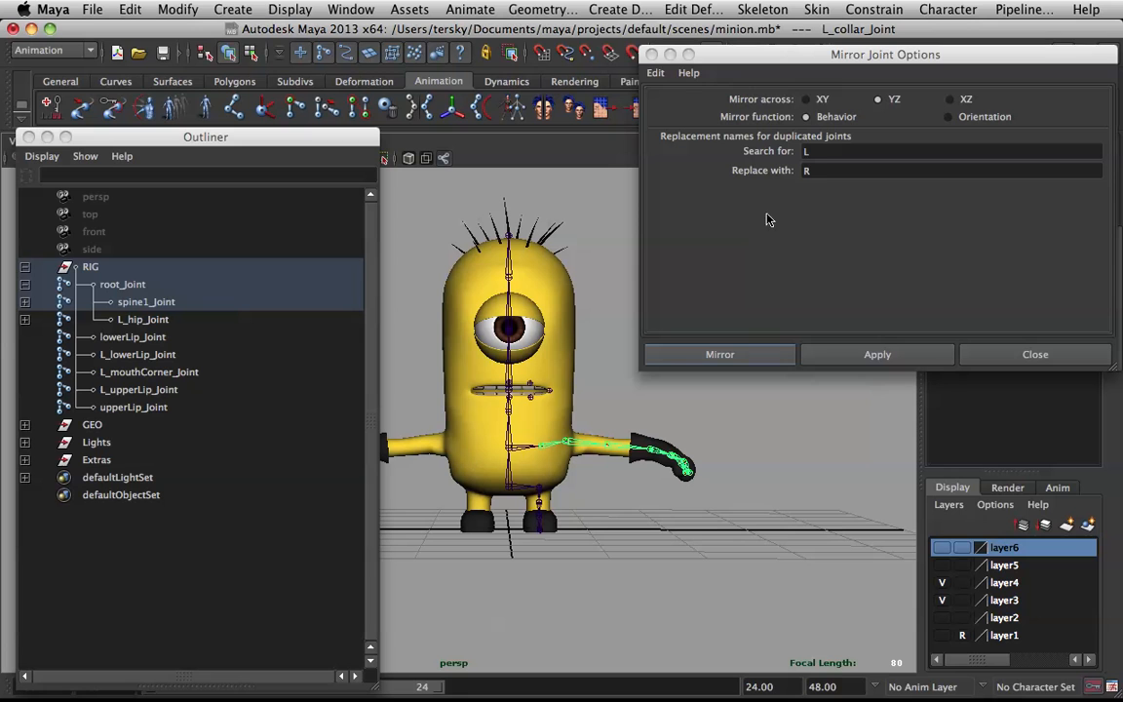
click(147, 355)
click(839, 153)
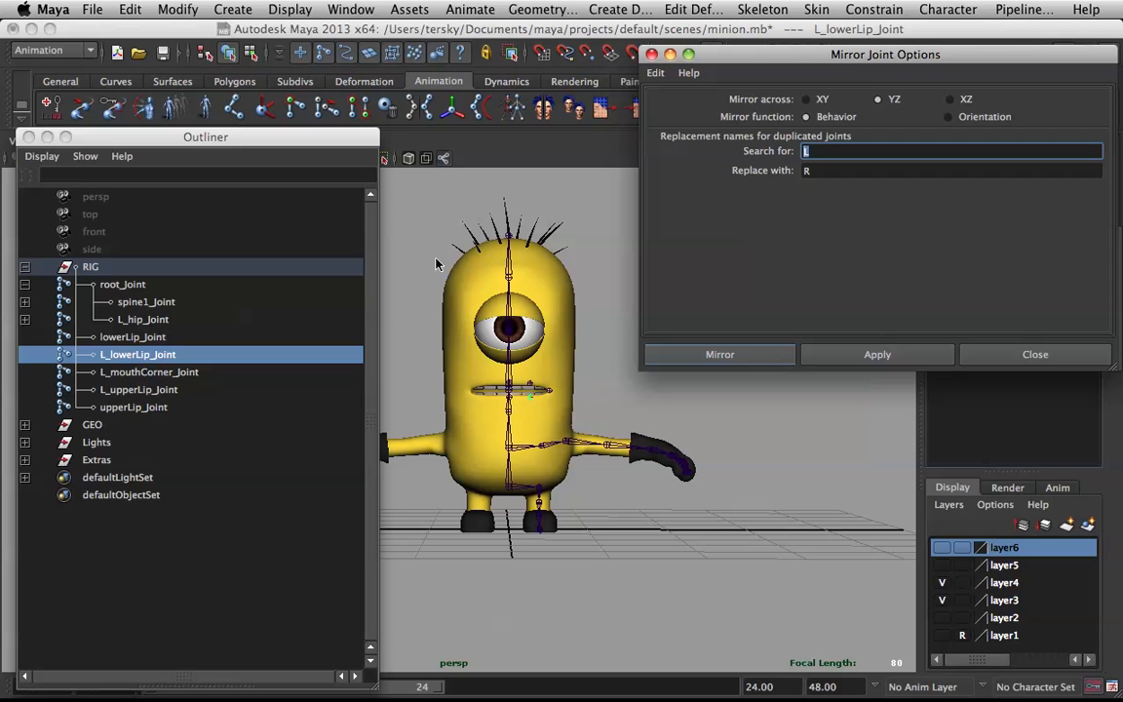
click(841, 172)
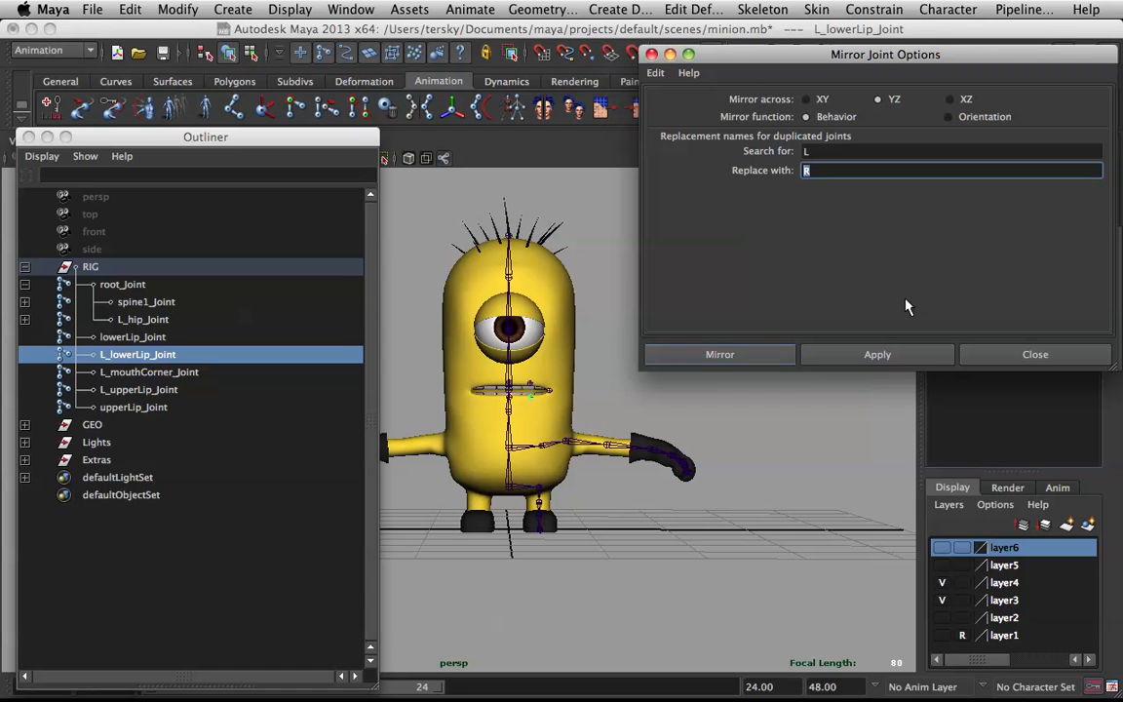
click(807, 153)
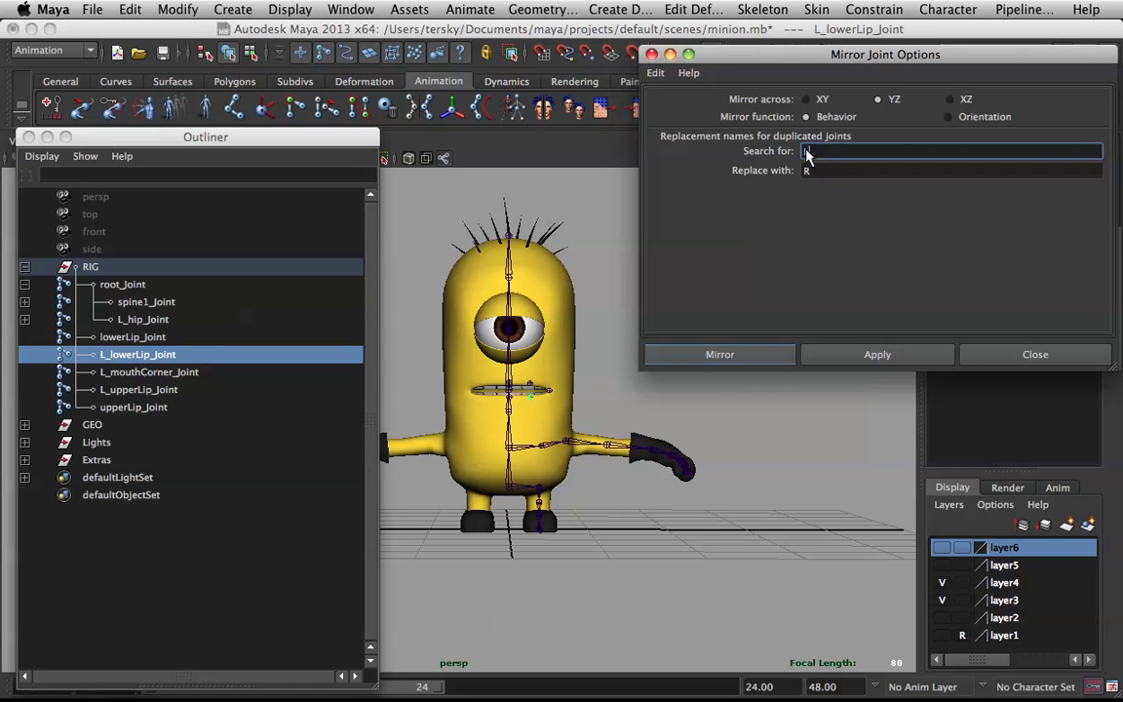
Mirror the left collar joint and its arm chain across YZ with Behavior, replacing L with R in the names
click(541, 256)
scroll(546, 292, up, 3)
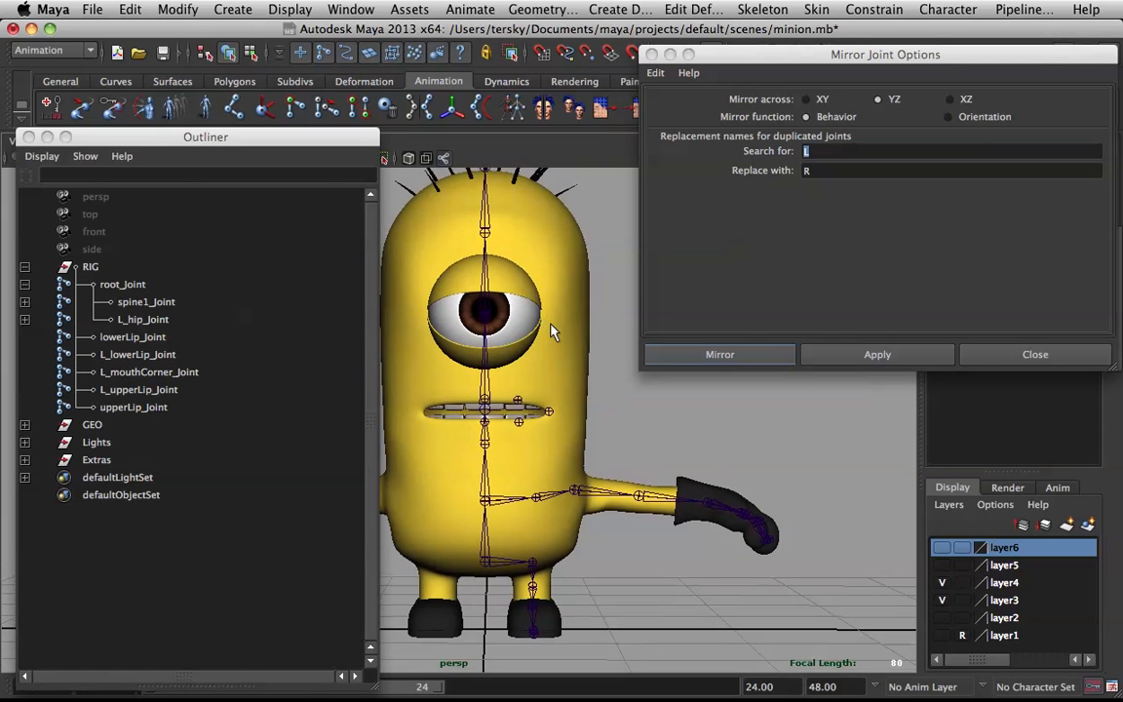
click(875, 353)
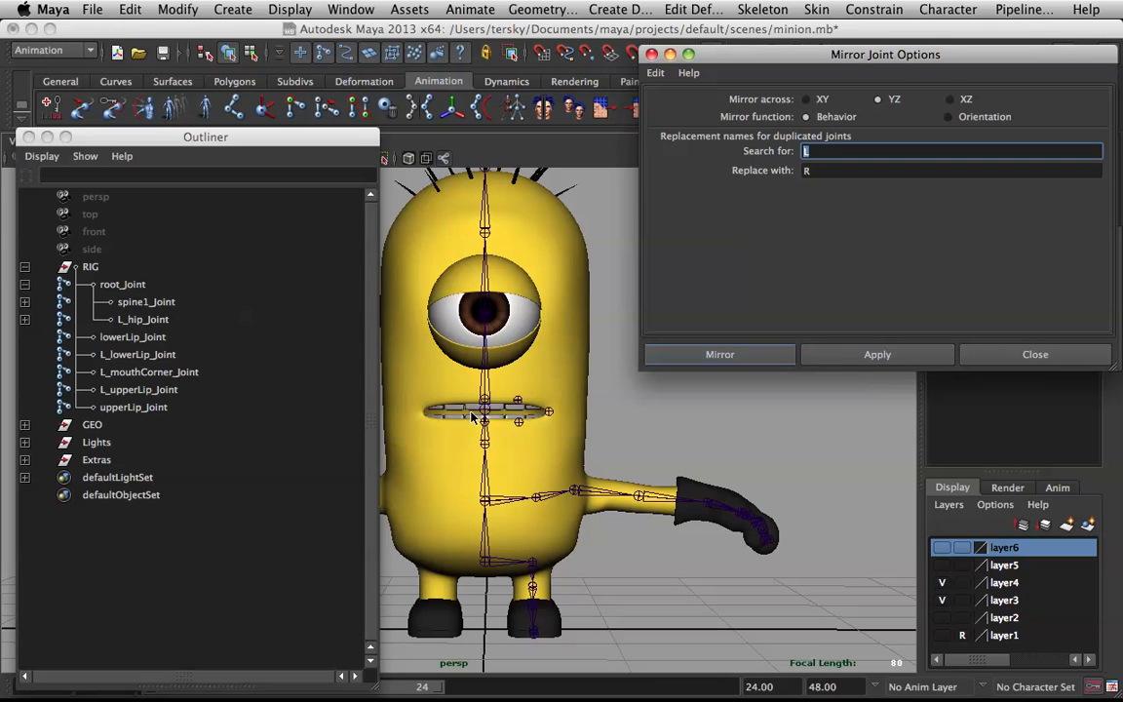
alt+drag(494, 410, 505, 401)
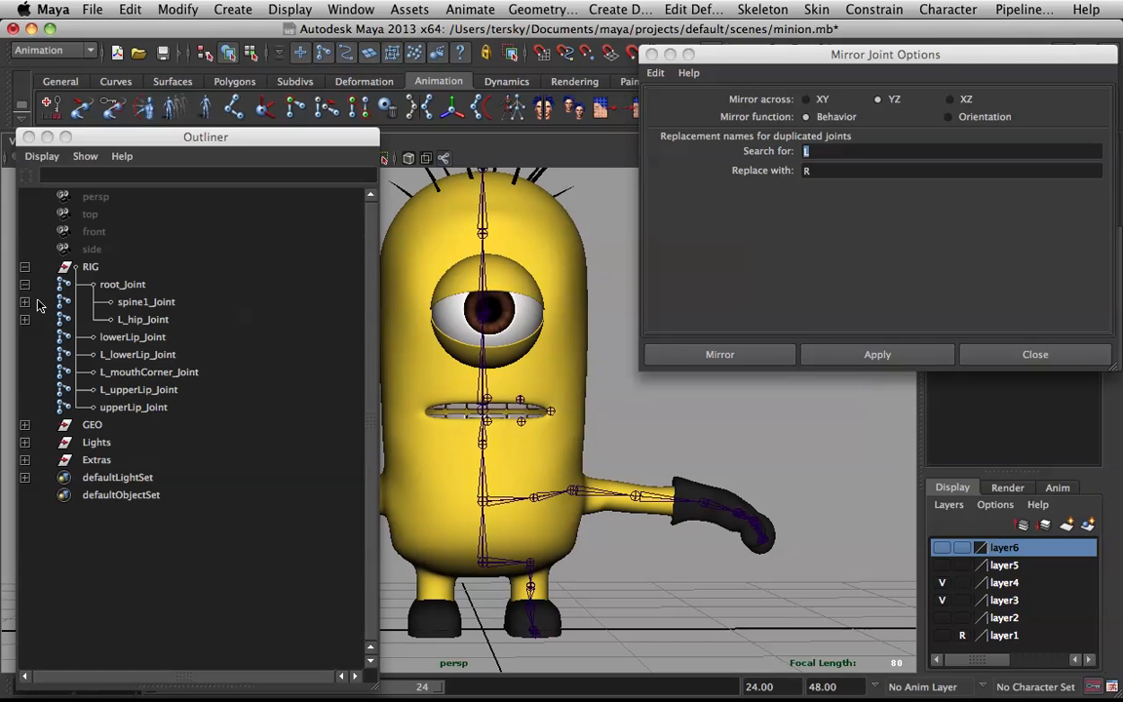
alt+middle_drag(539, 485, 583, 438)
click(570, 489)
click(860, 358)
alt+drag(624, 421, 520, 425)
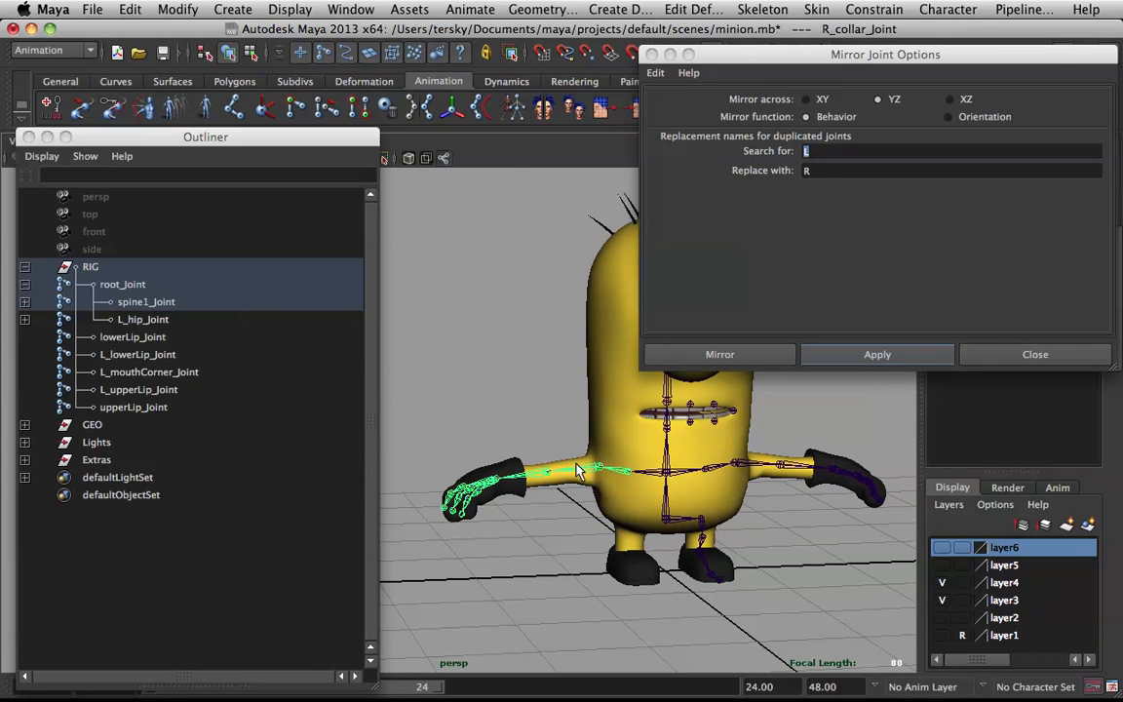
Mirror the left hip joint and its leg chain across YZ with the same L to R renaming
alt+drag(461, 543, 641, 485)
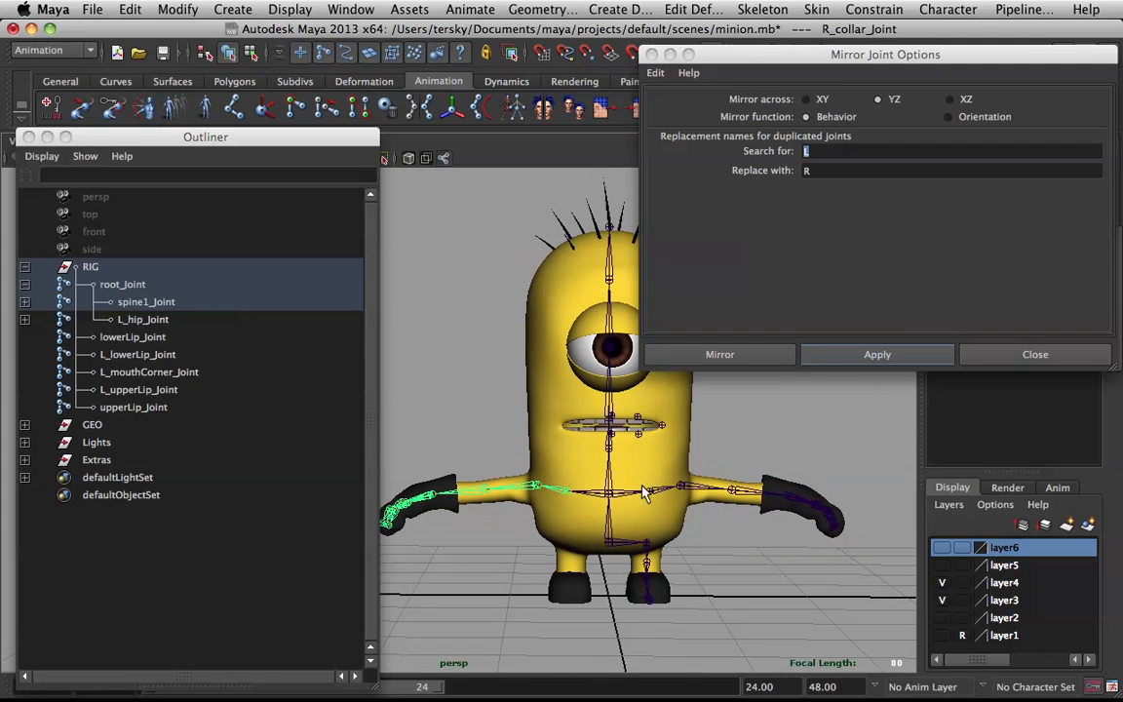
click(648, 548)
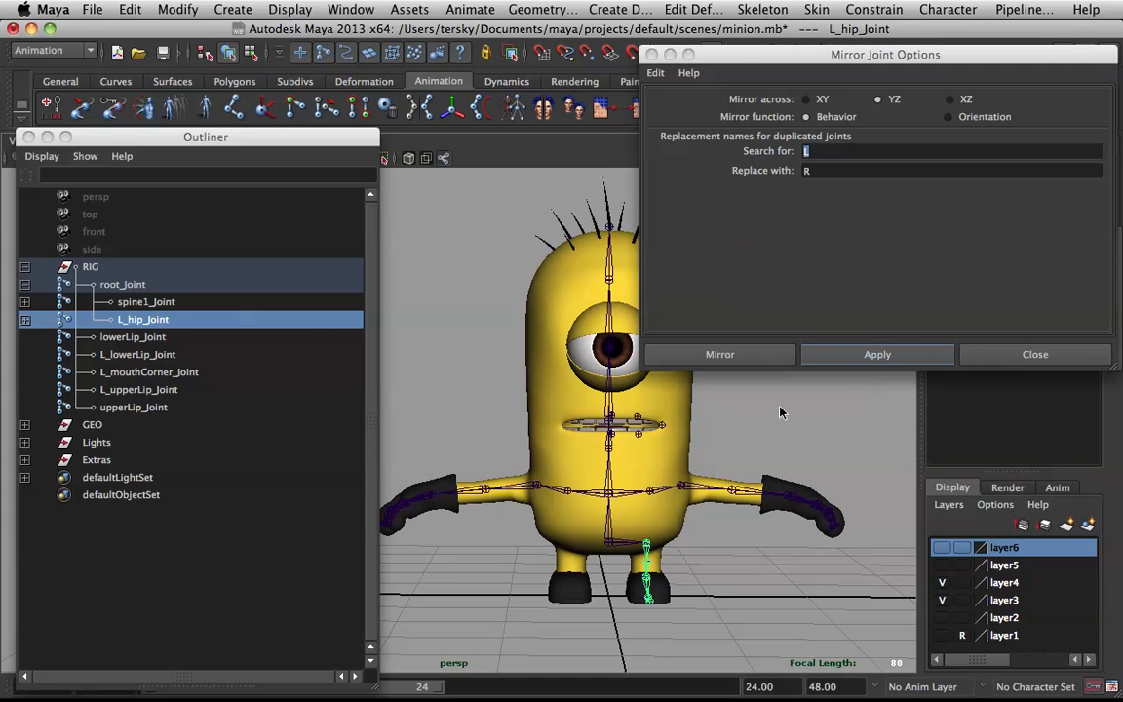
click(878, 355)
Mirror the left upper lip, left lower lip and left mouth corner joints across YZ, and close the Mirror Joint options
scroll(741, 407, up, 10)
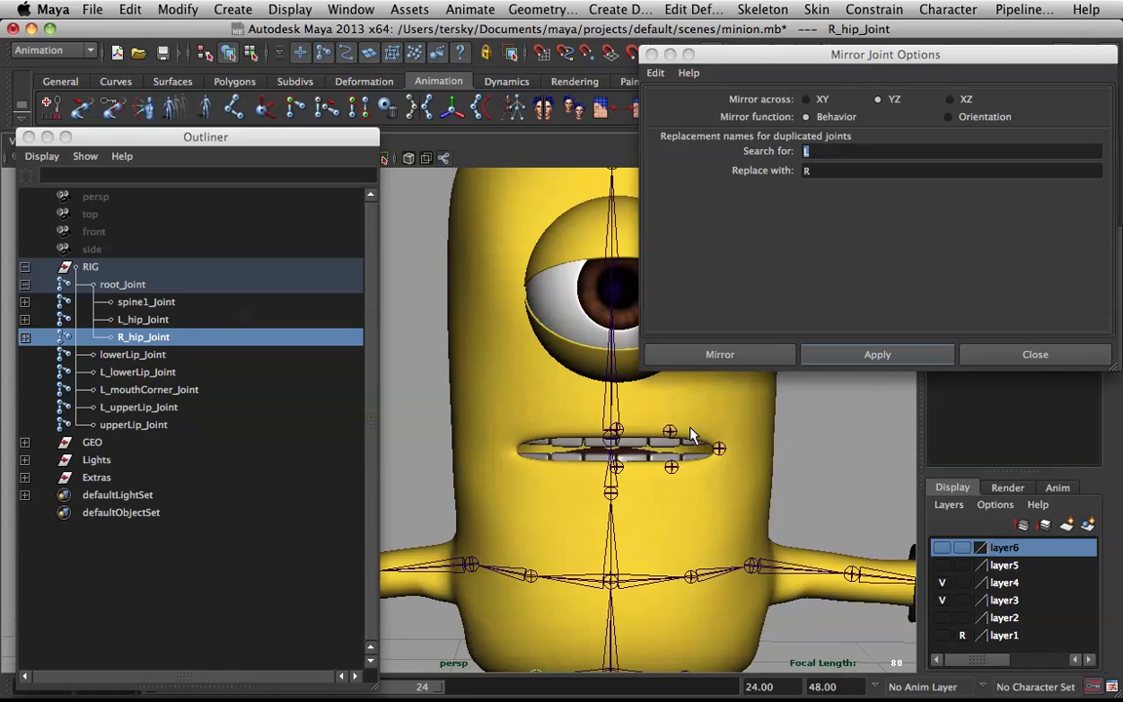
click(566, 445)
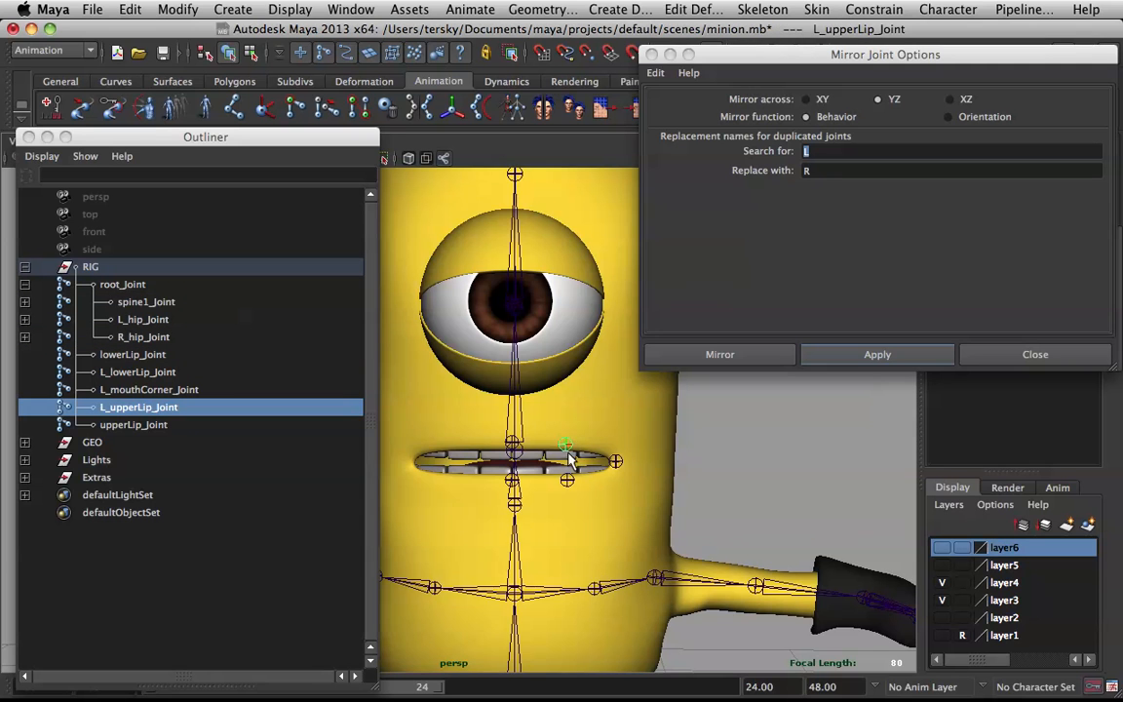
scroll(571, 443, up, 1)
key(g)
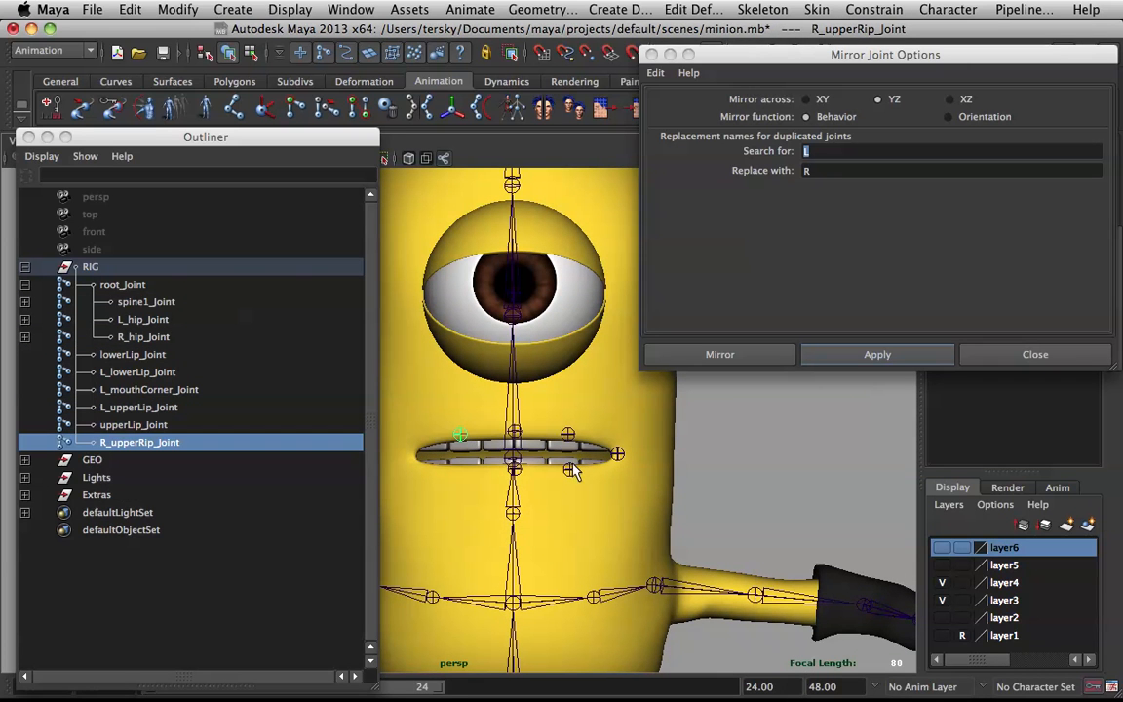
click(574, 468)
key(g)
click(618, 454)
key(g)
click(771, 461)
scroll(652, 427, down, 5)
alt+drag(653, 433, 700, 437)
click(1018, 357)
Select the root joint and examine from several angles which joints belong to its hierarchy and which remain separate
alt+middle_drag(679, 421, 716, 410)
alt+drag(716, 410, 732, 384)
alt+middle_drag(744, 406, 709, 336)
alt+right_drag(708, 337, 722, 355)
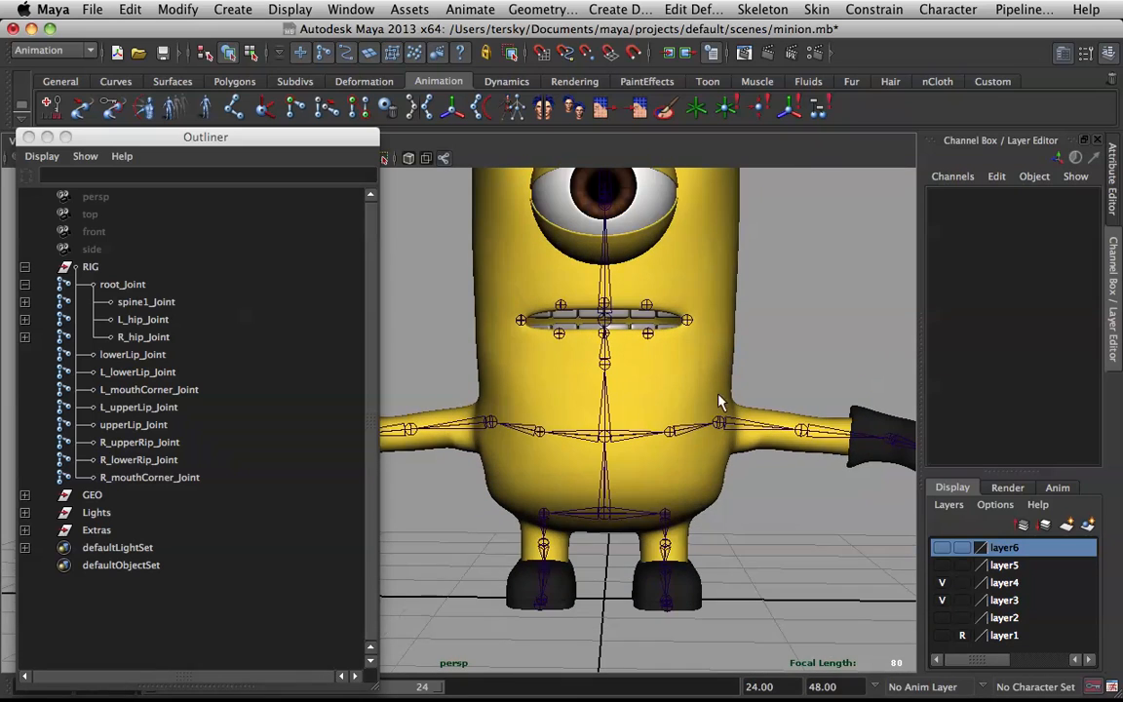
click(609, 517)
alt+drag(610, 517, 450, 308)
alt+drag(544, 325, 569, 348)
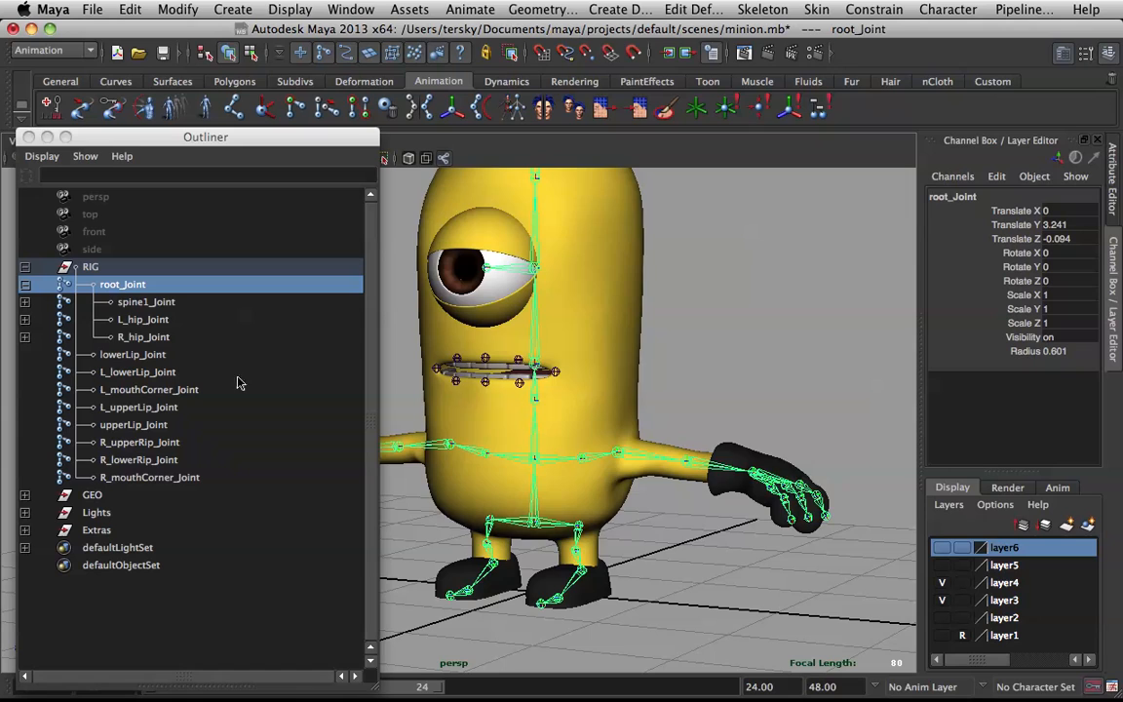
mouse_move(571, 426)
alt+mouse_down()
mouse_move(594, 407)
mouse_move(802, 383)
mouse_move(796, 407)
mouse_move(694, 401)
mouse_move(576, 418)
alt+mouse_up()
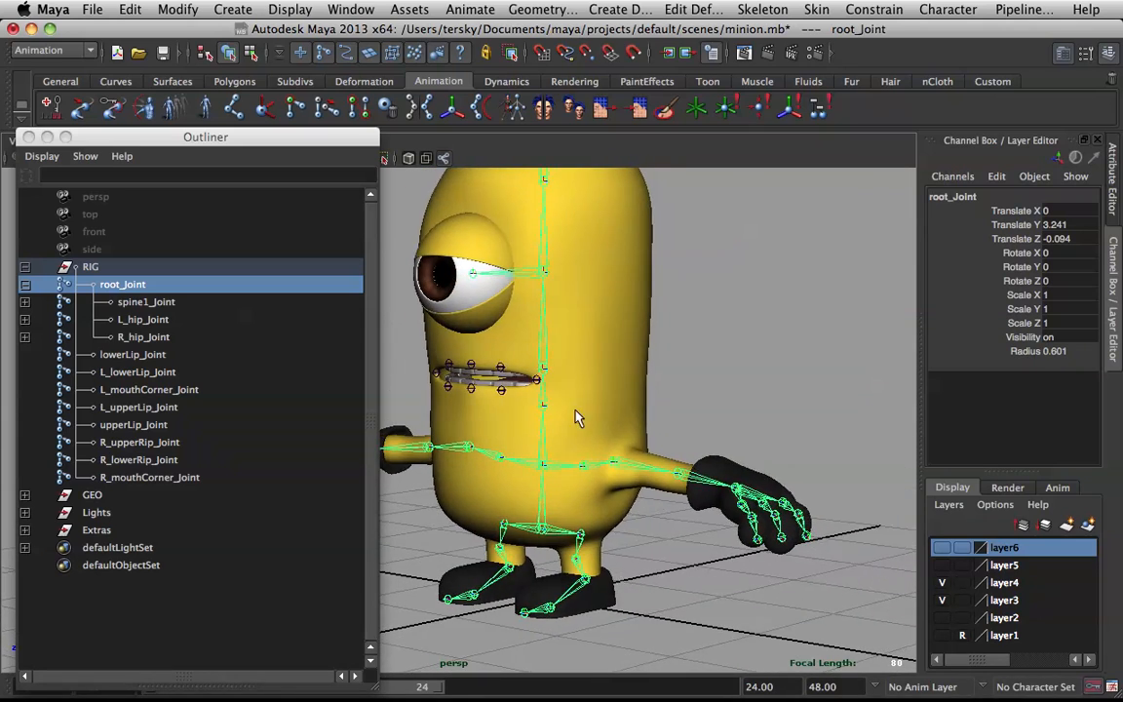
click(108, 290)
alt+drag(529, 340, 508, 348)
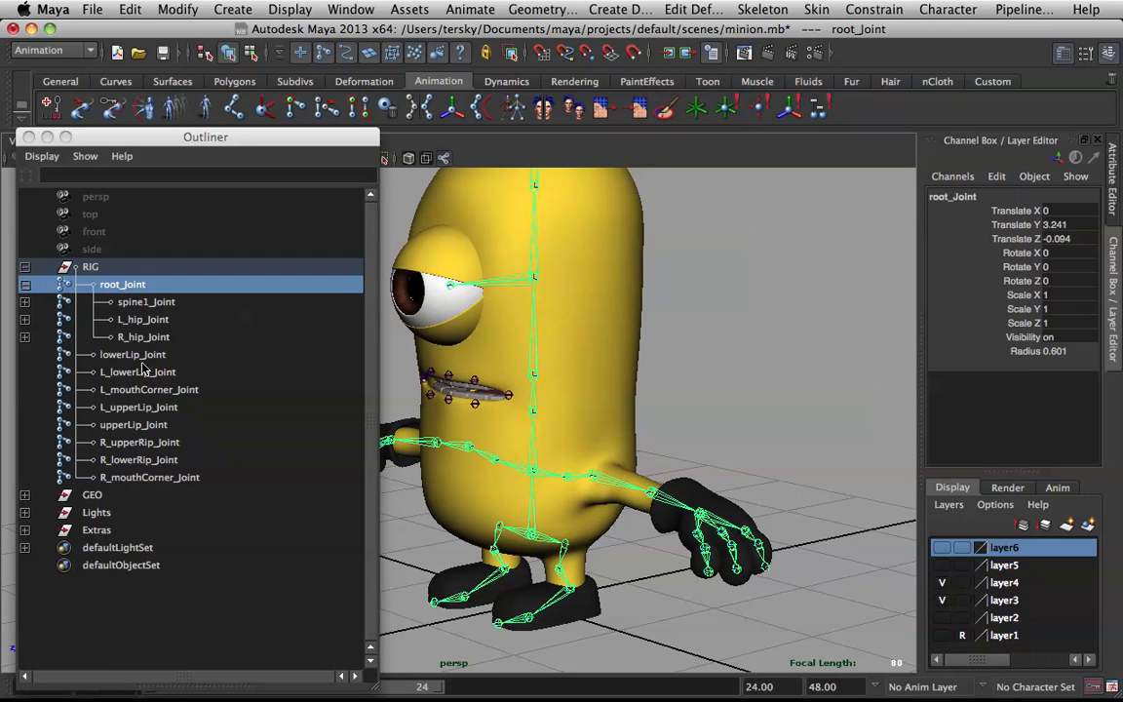
Parent all eight lip and mouth corner joints, from lowerLip_Joint to R_mouthCorner_Joint, to the head joint
click(137, 355)
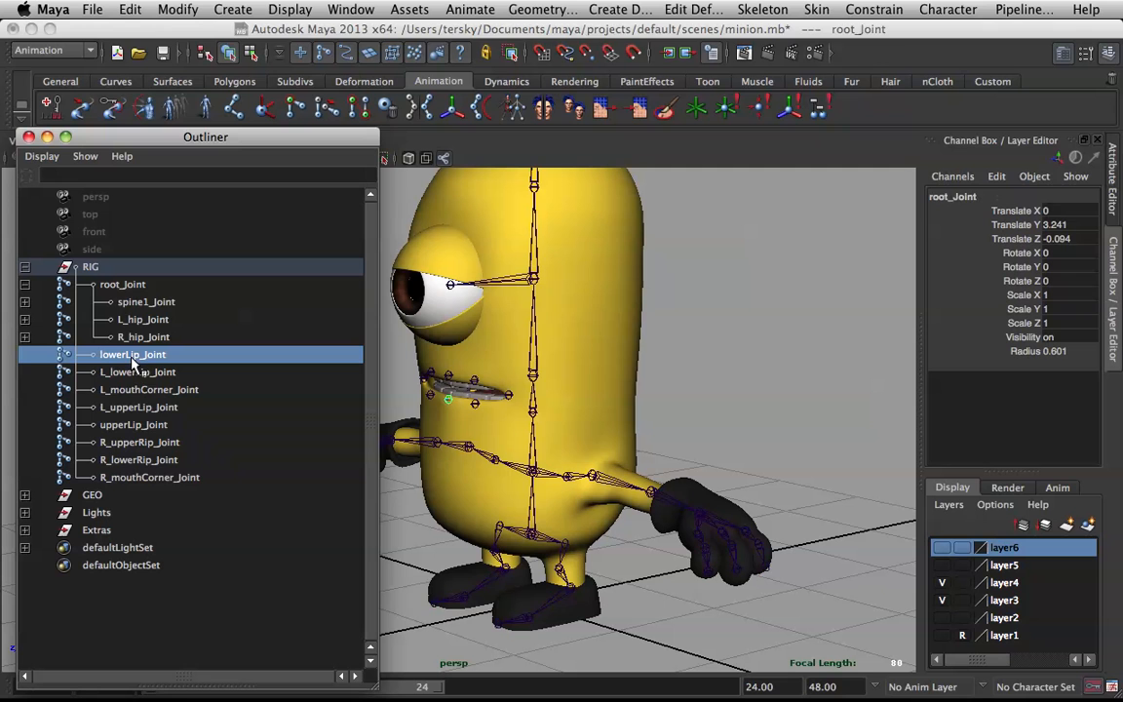
shift+click(156, 477)
alt+drag(526, 392, 533, 397)
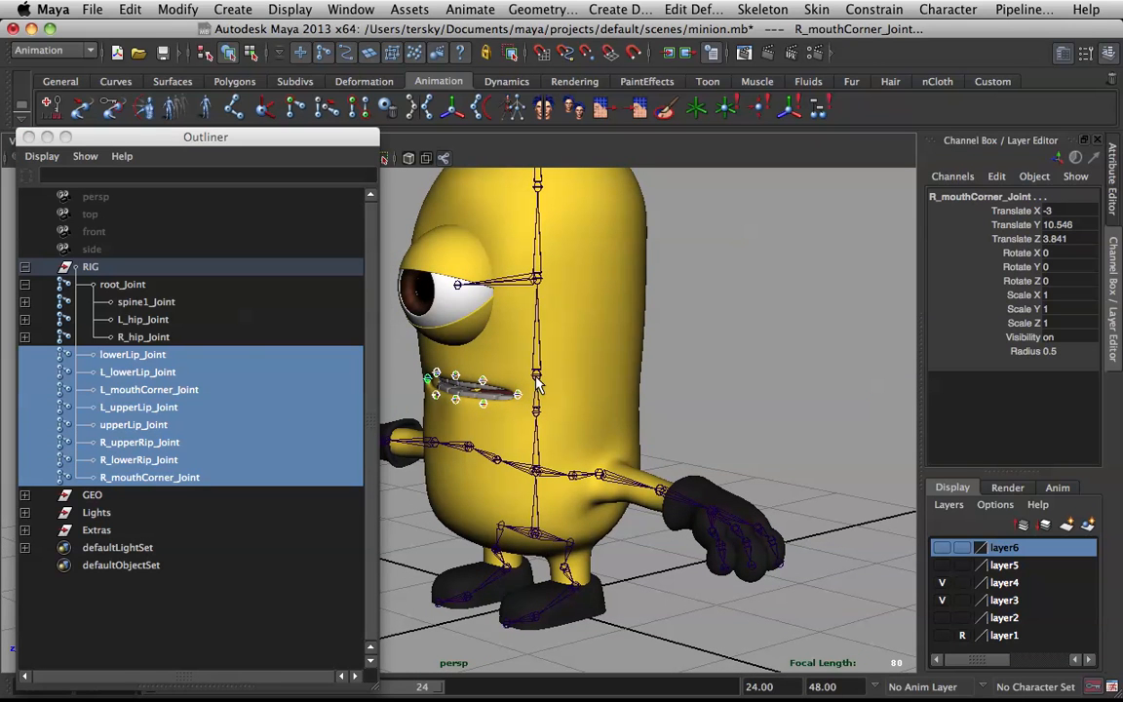
shift+click(535, 363)
key(p)
alt+drag(549, 328, 554, 284)
click(719, 346)
Test how the mouth joints follow the head joint, and undo the test changes
scroll(623, 332, up, 5)
click(468, 334)
key(super+z)
scroll(554, 285, down, 5)
click(787, 295)
alt+drag(787, 295, 698, 297)
click(556, 353)
key(e)
key(super+z)
click(790, 325)
scroll(788, 325, down, 4)
Bind the bodyBase mesh to the root joint's skeleton with Smooth Bind
click(111, 289)
shift+click(612, 375)
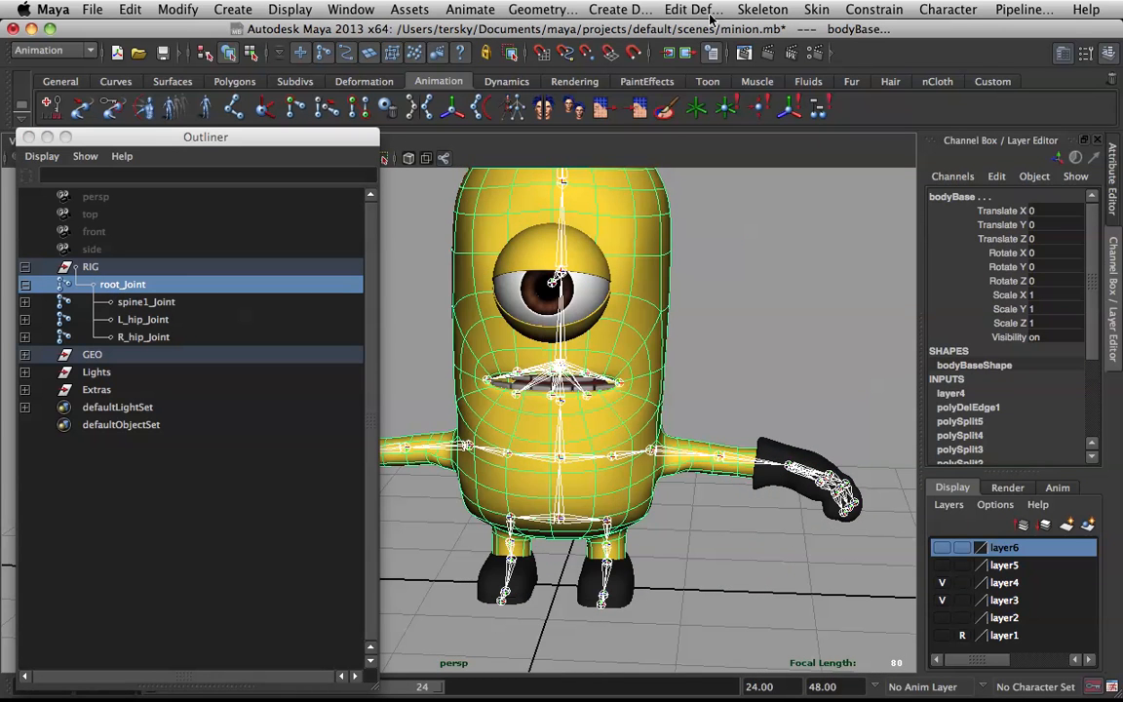
click(815, 9)
mouse_move(829, 39)
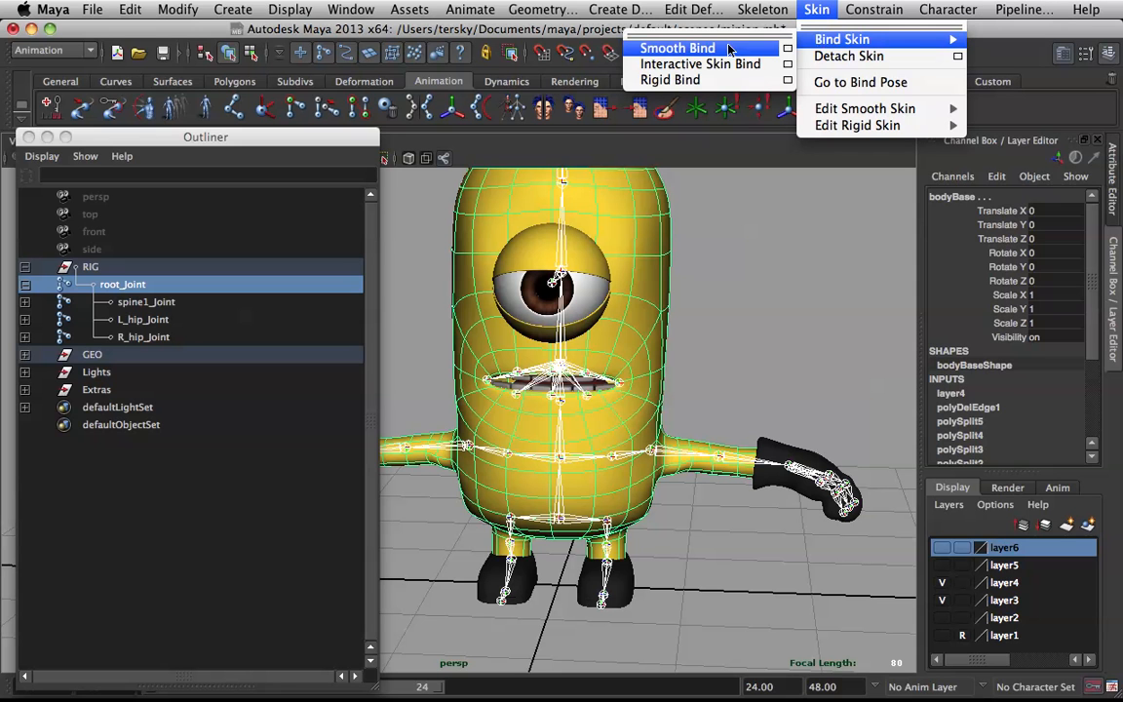
click(778, 51)
Test the new skin binding by rotating the head joint, and undo the rotation
alt+drag(661, 304, 667, 353)
alt+drag(579, 362, 535, 411)
click(560, 361)
key(e)
mouse_move(534, 411)
mouse_down()
mouse_move(561, 404)
mouse_move(499, 413)
mouse_move(519, 441)
mouse_move(571, 427)
mouse_move(509, 394)
mouse_move(656, 398)
mouse_move(634, 378)
mouse_move(563, 395)
mouse_move(567, 419)
mouse_move(542, 396)
mouse_up()
key(ctrl+z)
Move the Outliner clear of the model and test the head joint's rotation from several angles, undoing the rotation
drag(305, 137, 154, 205)
alt+drag(376, 269, 498, 330)
key(ctrl+z)
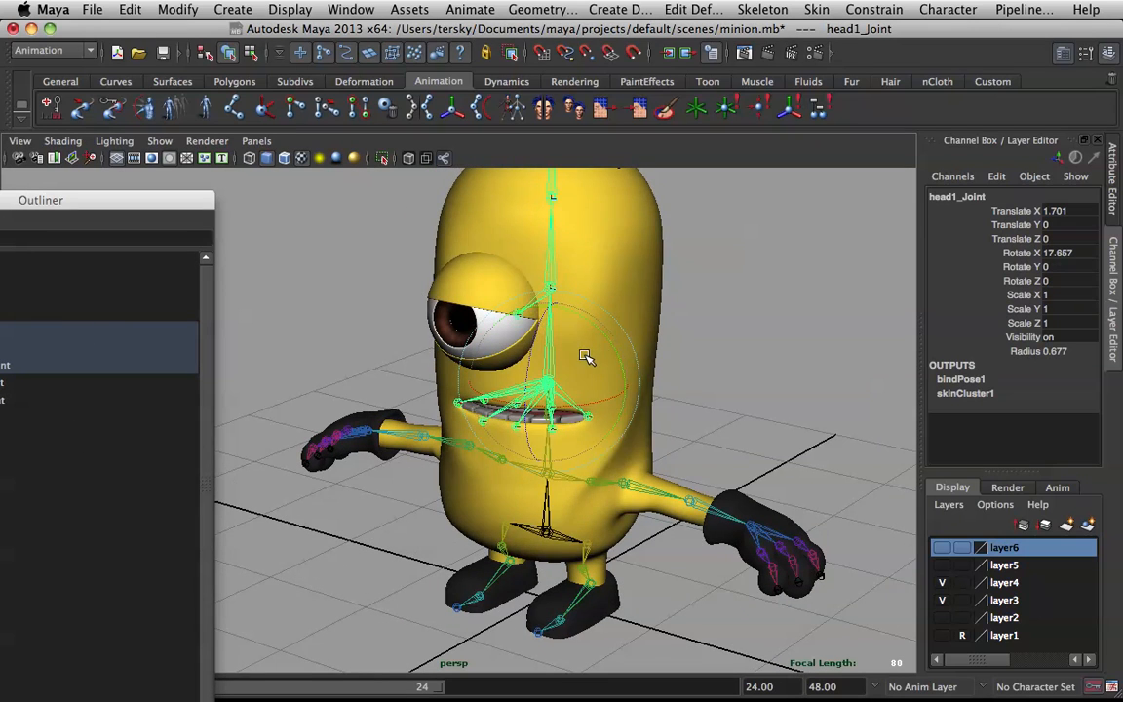
alt+drag(572, 359, 548, 305)
alt+drag(546, 451, 503, 352)
key(super+z)
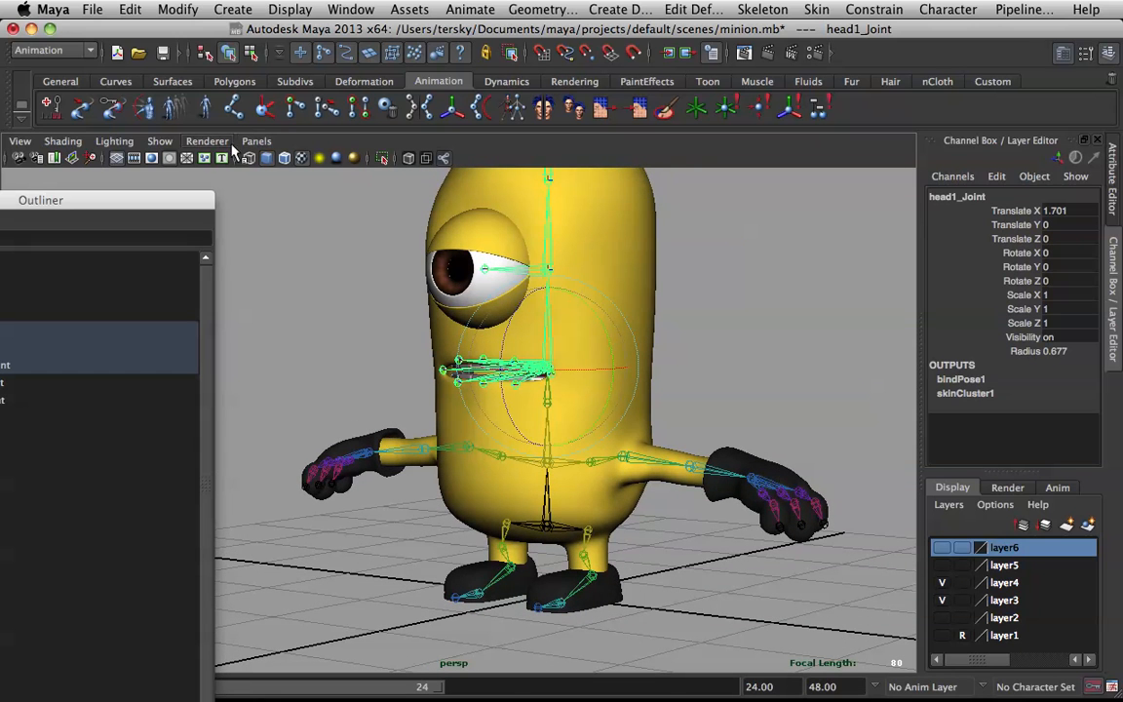
Turn on Wireframe on Shaded and check the mesh deformation with a test head rotation, undoing the rotation
click(285, 158)
alt+drag(638, 300, 570, 341)
scroll(570, 342, up, 3)
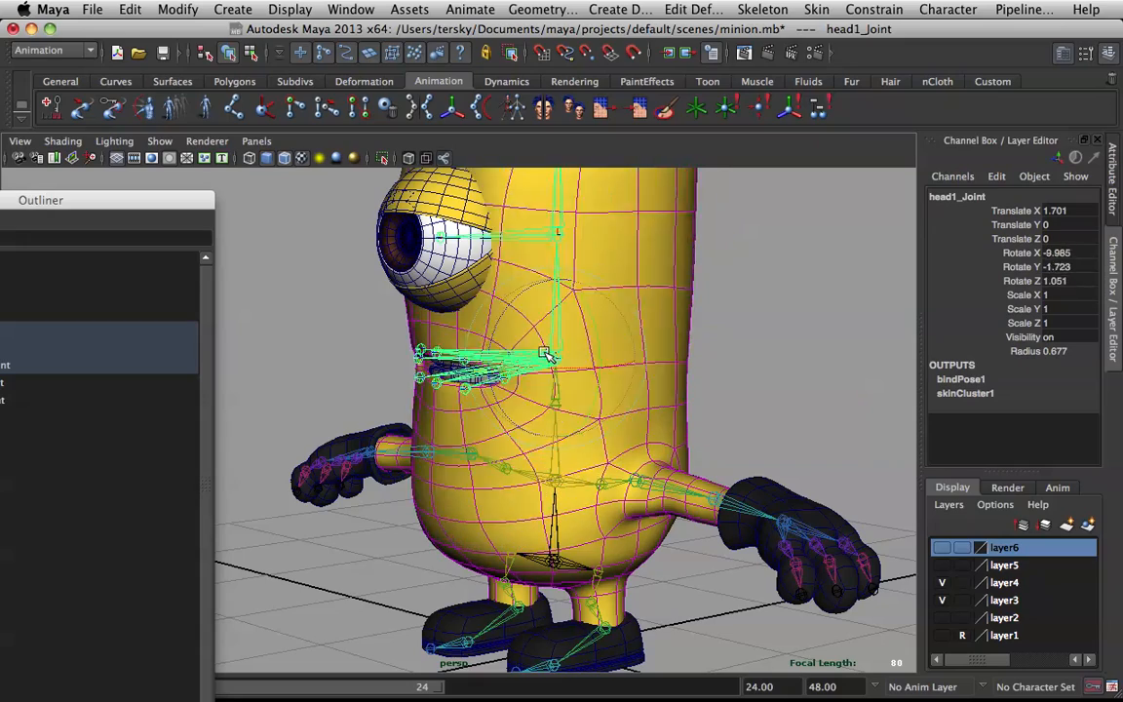
key(super+z)
scroll(592, 334, down, 3)
Test the body's deformation from both sides with further head joint rotations, including about 11.4 degrees in Z, and undo them
alt+drag(597, 329, 846, 342)
scroll(615, 414, up, 4)
drag(569, 338, 555, 359)
alt+drag(698, 369, 624, 392)
alt+drag(664, 555, 604, 387)
key(super+z)
key(super+z)
key(super+z)
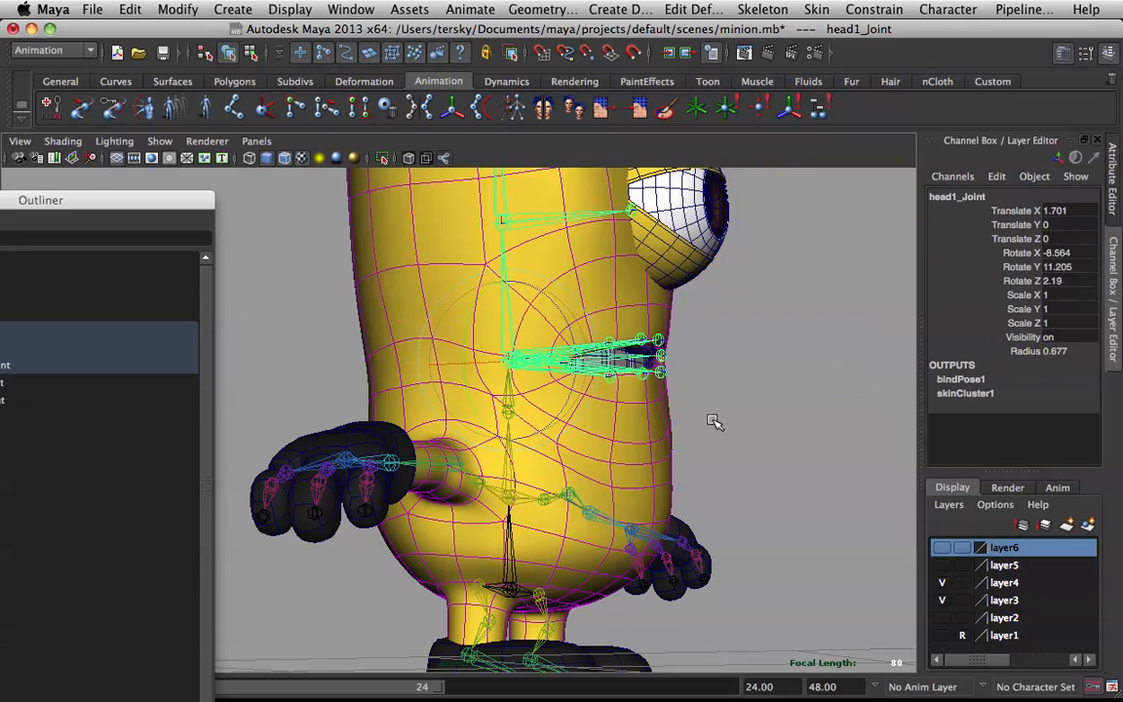
alt+drag(759, 368, 523, 334)
drag(517, 290, 513, 298)
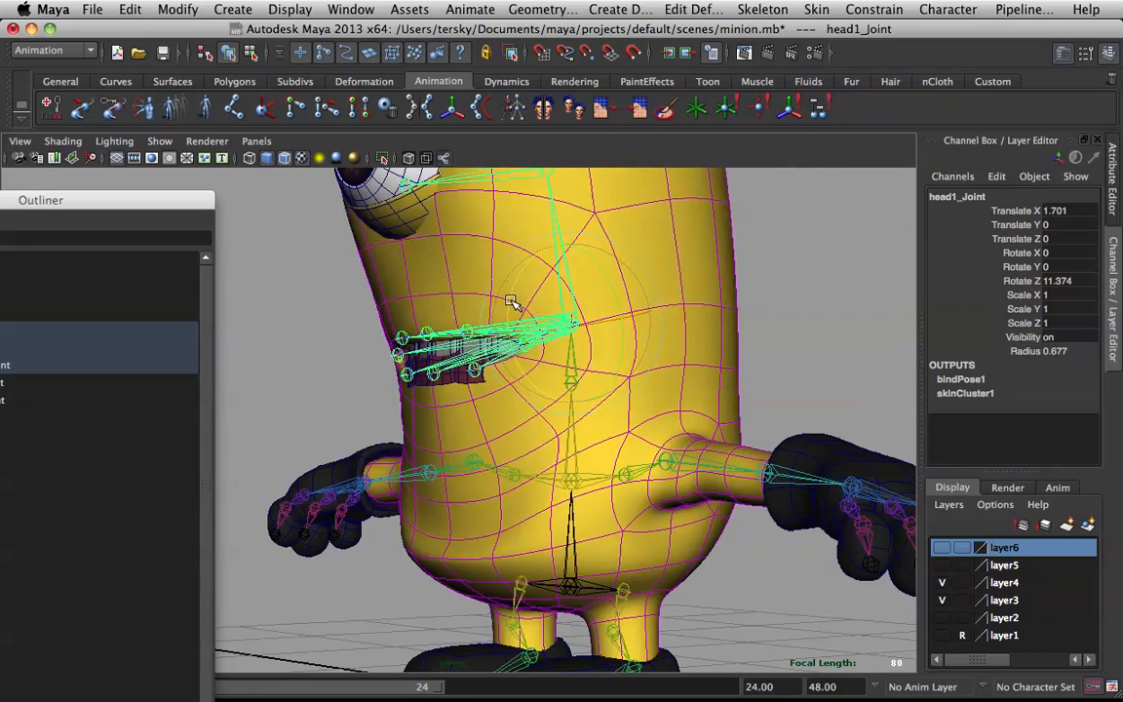
key(super+z)
Try moving the central lower lip joint downward to test how it deforms the mouth, and undo the move
scroll(510, 312, up, 5)
alt+middle_drag(510, 313, 544, 390)
click(448, 371)
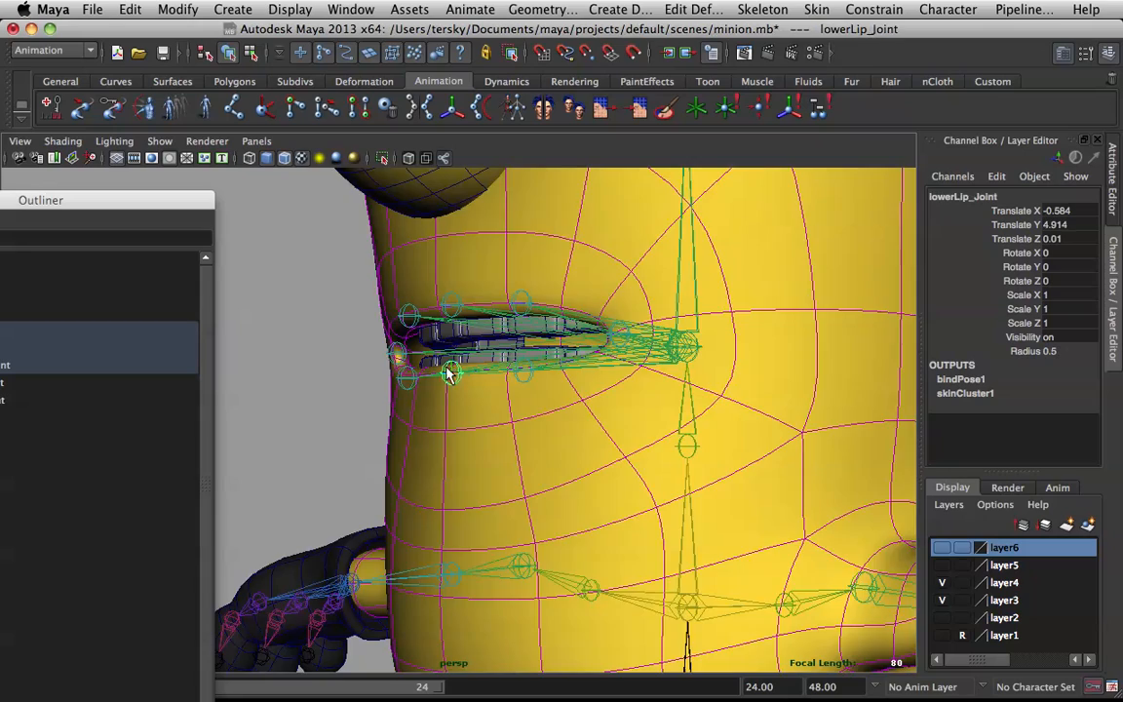
alt+drag(446, 373, 504, 384)
drag(572, 418, 548, 464)
drag(579, 335, 575, 510)
alt+drag(531, 434, 785, 432)
key(z)
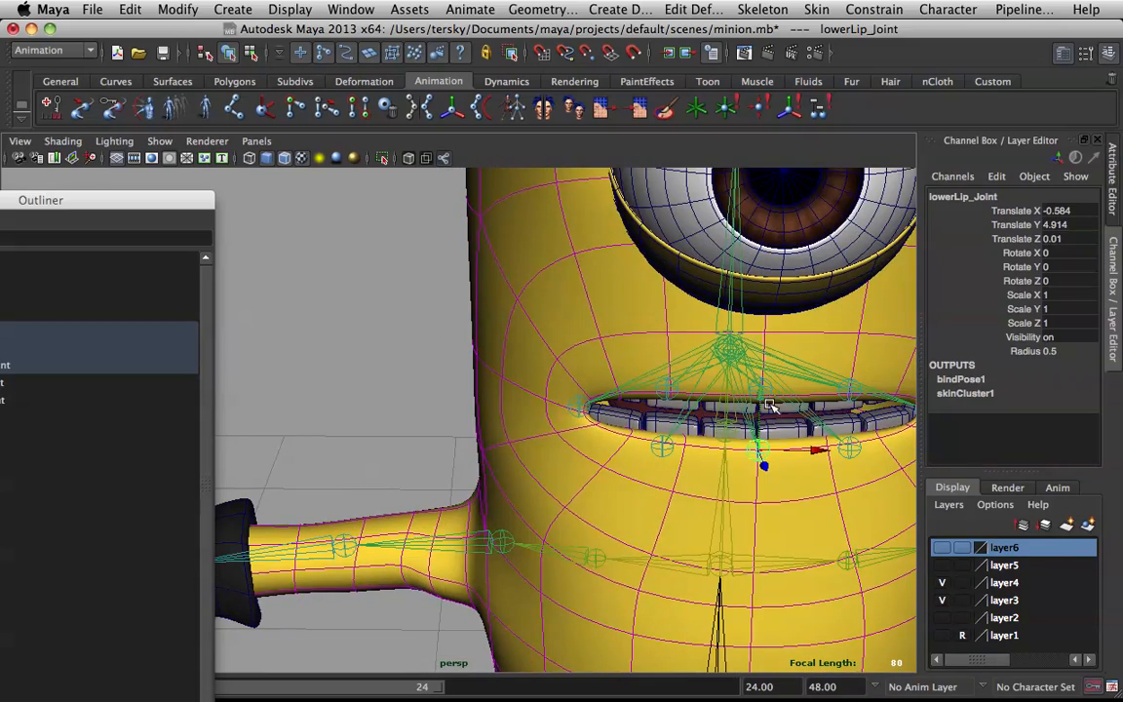
Repeat the downward test move on lowerLip_Joint, view the mouth deformation from other angles, and undo the move
drag(762, 389, 780, 509)
key(z)
alt+right_drag(780, 509, 765, 452)
alt+middle_drag(765, 452, 714, 372)
alt+drag(704, 375, 663, 447)
key(ctrl+z)
Test the body's deformation from the side by rotating head1_Joint about 3.6, 5.3 and 20.2 degrees in X, Y and Z, and undo it
alt+drag(646, 541, 548, 367)
click(519, 294)
key(e)
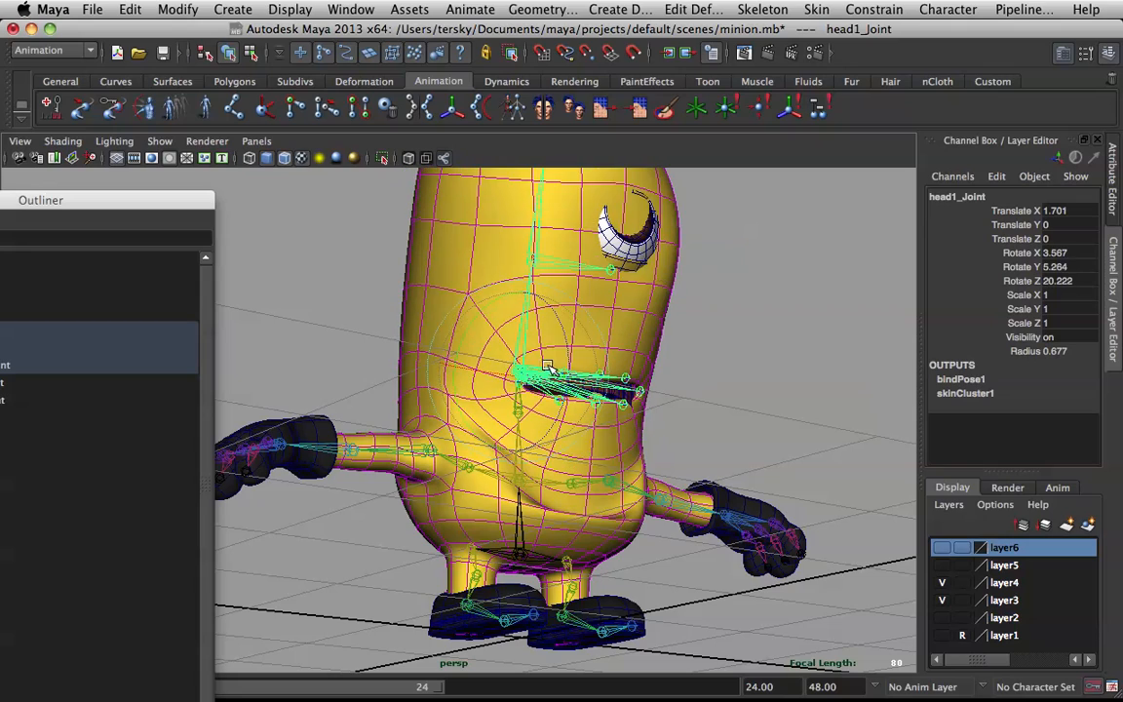
key(ctrl+z)
click(780, 353)
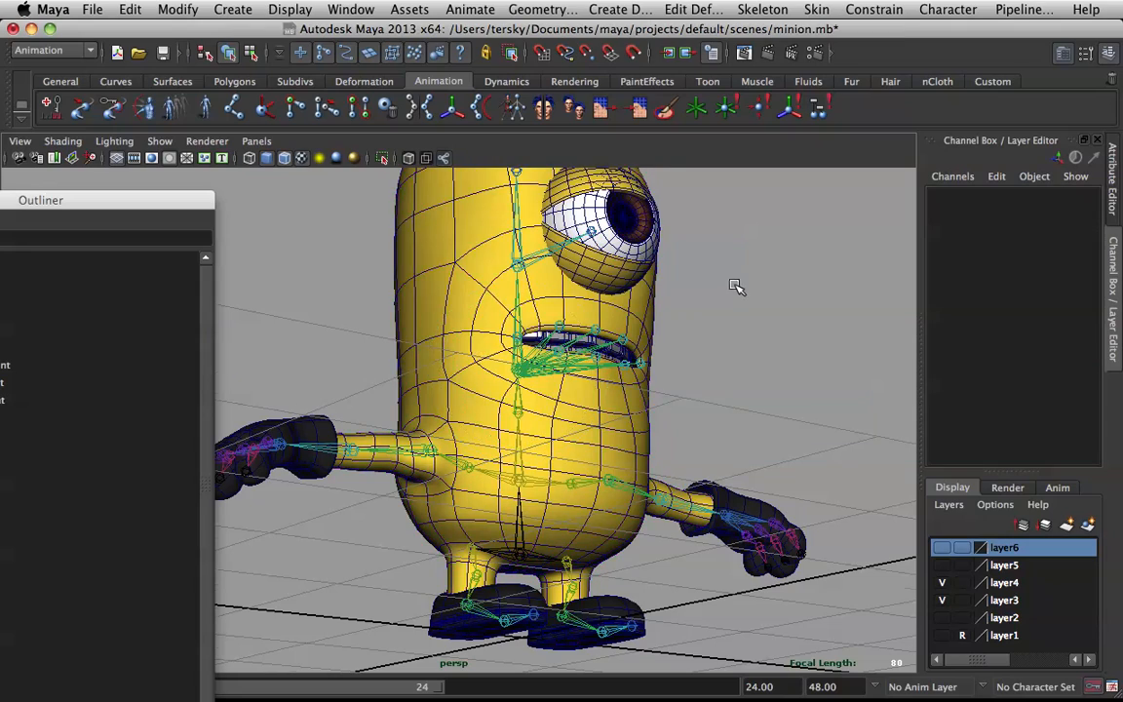
Undo the smooth bind so the body mesh is detached from the skeleton, and clear the selection
scroll(737, 286, down, 3)
alt+middle_drag(738, 286, 742, 328)
scroll(742, 329, up, 3)
alt+drag(742, 328, 611, 351)
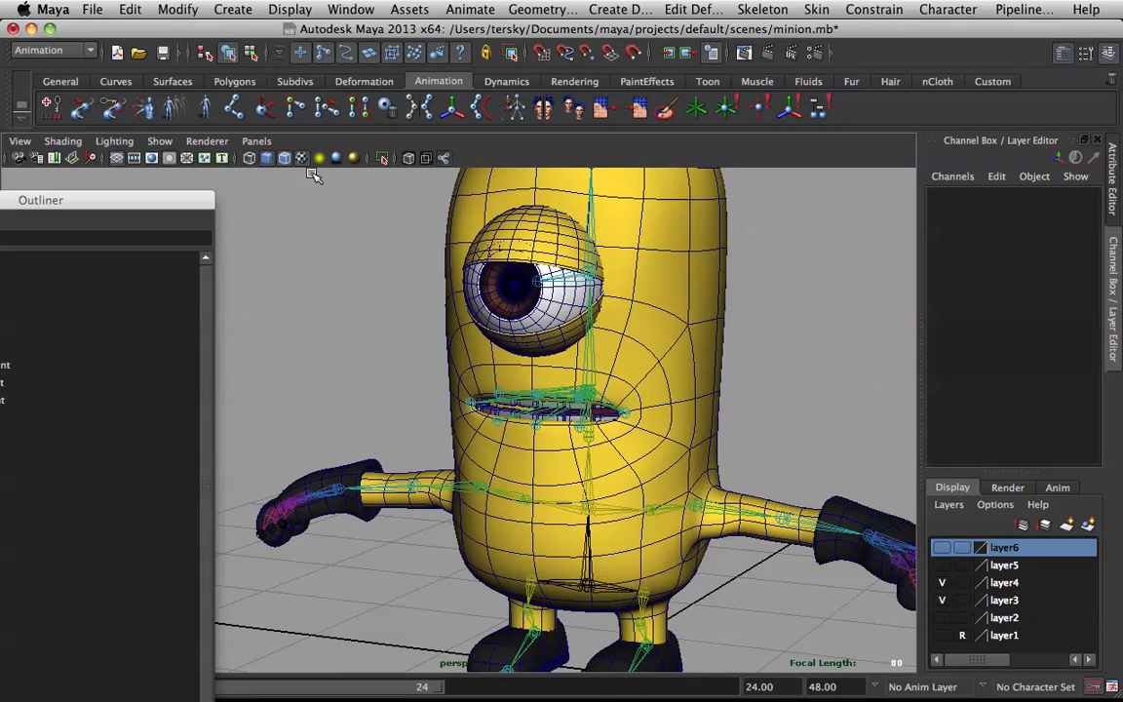
key(ctrl+z)
key(ctrl+z)
key(ctrl+z)
key(ctrl+z)
key(ctrl+z)
click(775, 313)
alt+middle_drag(775, 313, 659, 261)
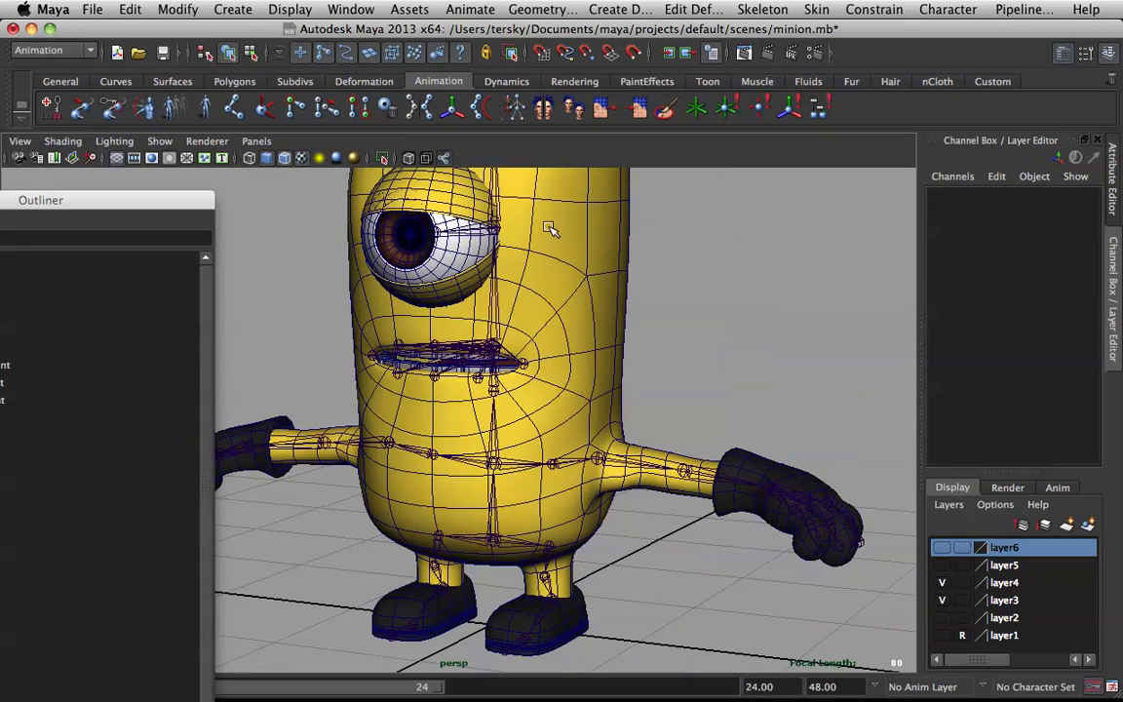
Turn off Wireframe on Shaded and view the minion's lower body and skeleton with plain shading
click(283, 161)
scroll(576, 268, down, 4)
mouse_move(576, 268)
alt+mouse_down()
mouse_move(545, 259)
mouse_move(539, 236)
alt+mouse_up()
scroll(622, 301, up, 4)
alt+middle_drag(622, 302, 664, 218)
alt+drag(663, 218, 497, 292)
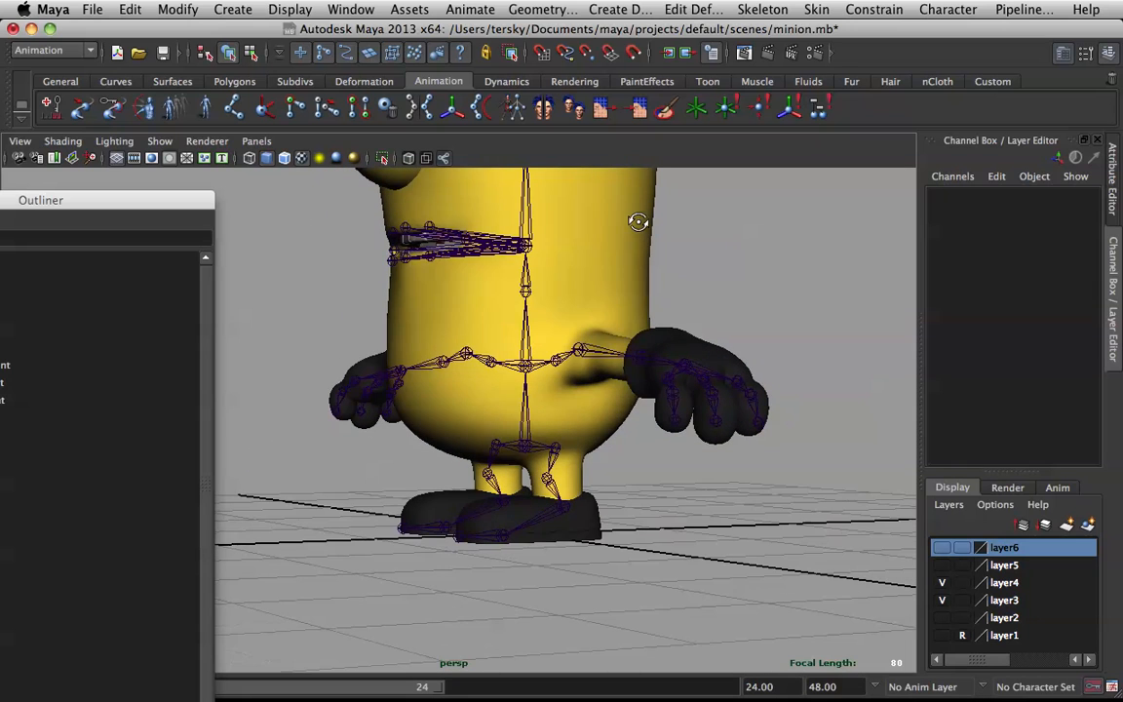
Try rotating root_Joint at the base of the spine to check how the skeleton follows, and undo the rotation
key(space)
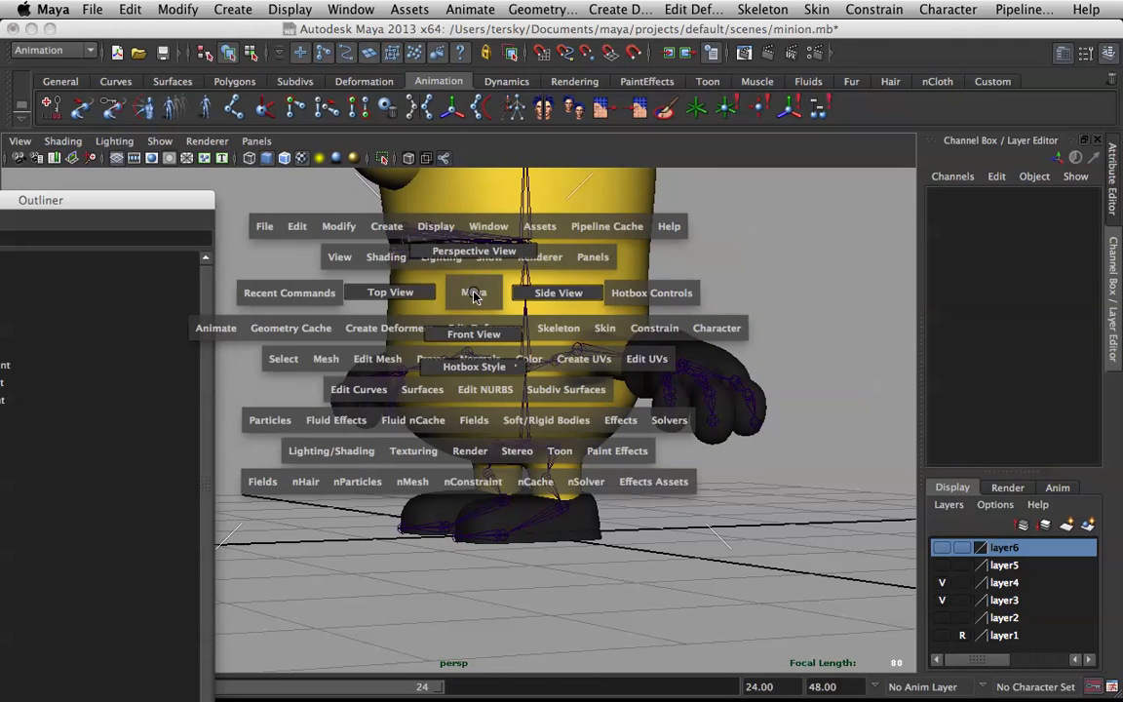
mouse_move(481, 298)
alt+mouse_down()
mouse_move(544, 307)
mouse_move(492, 308)
alt+mouse_up()
scroll(544, 307, up, 4)
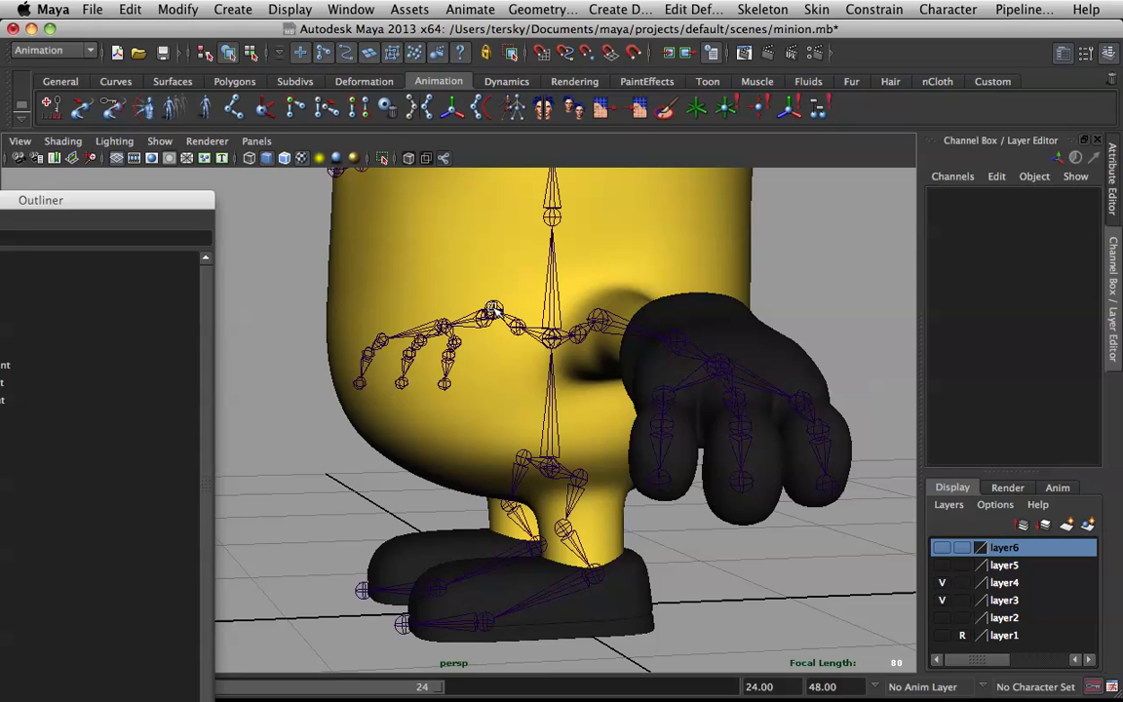
alt+drag(367, 377, 477, 353)
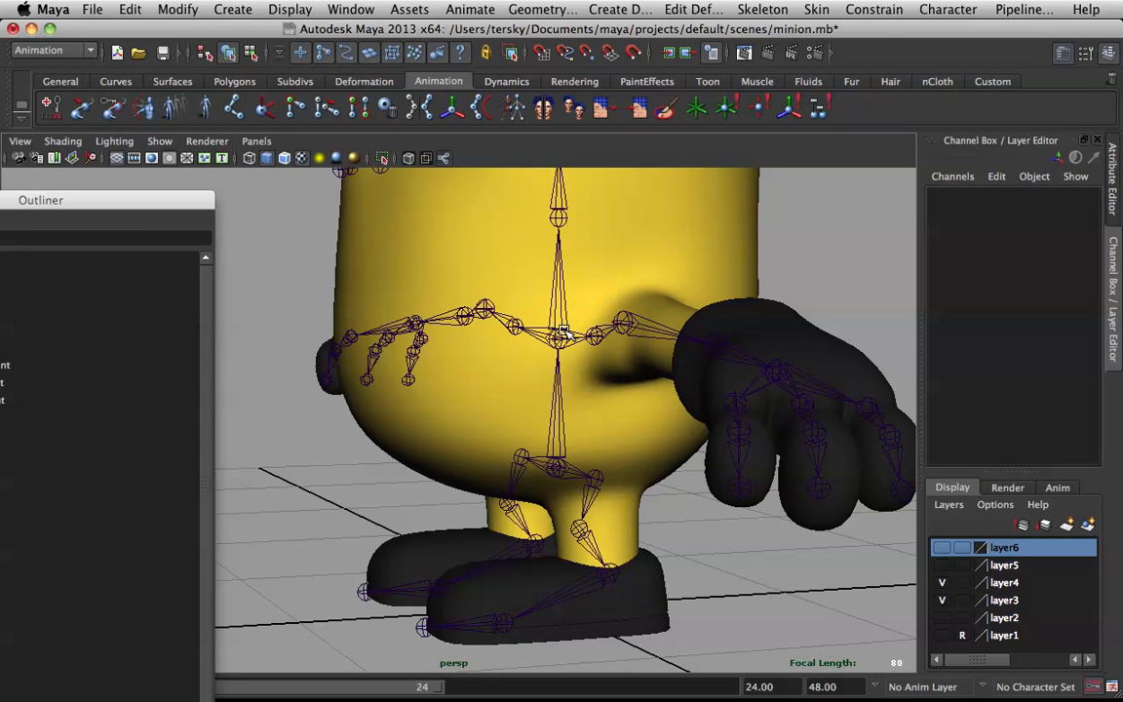
click(561, 334)
drag(509, 284, 565, 466)
click(555, 472)
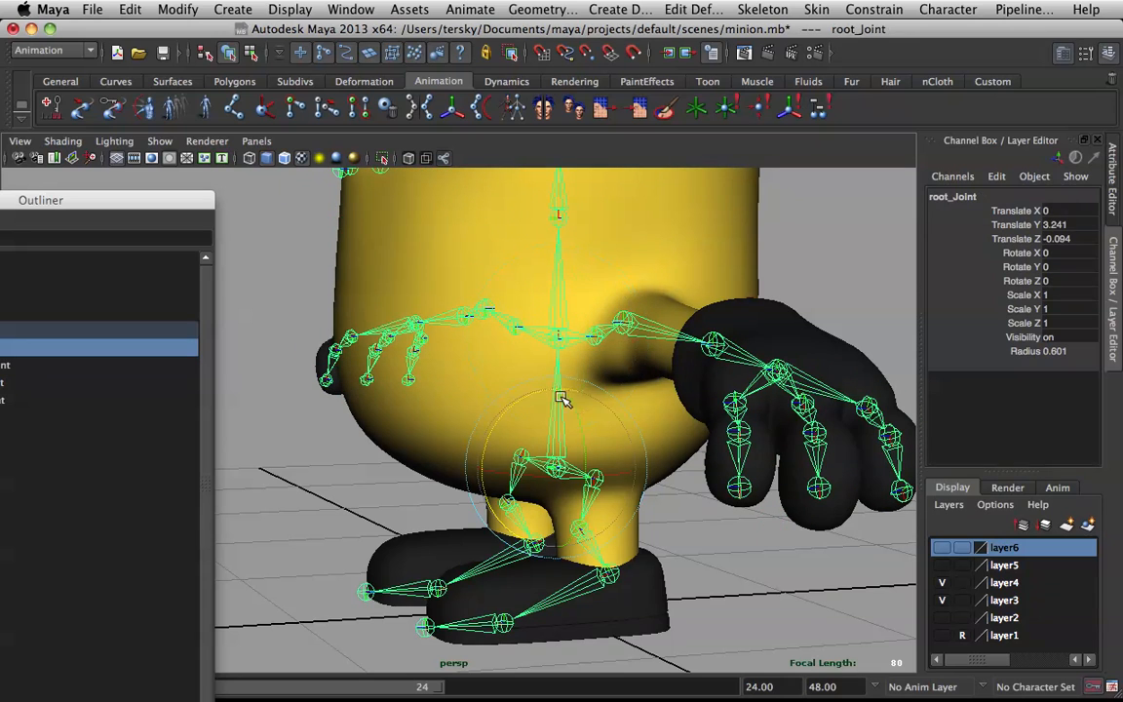
drag(526, 394, 566, 372)
key(super+z)
alt+drag(484, 354, 666, 281)
key(q)
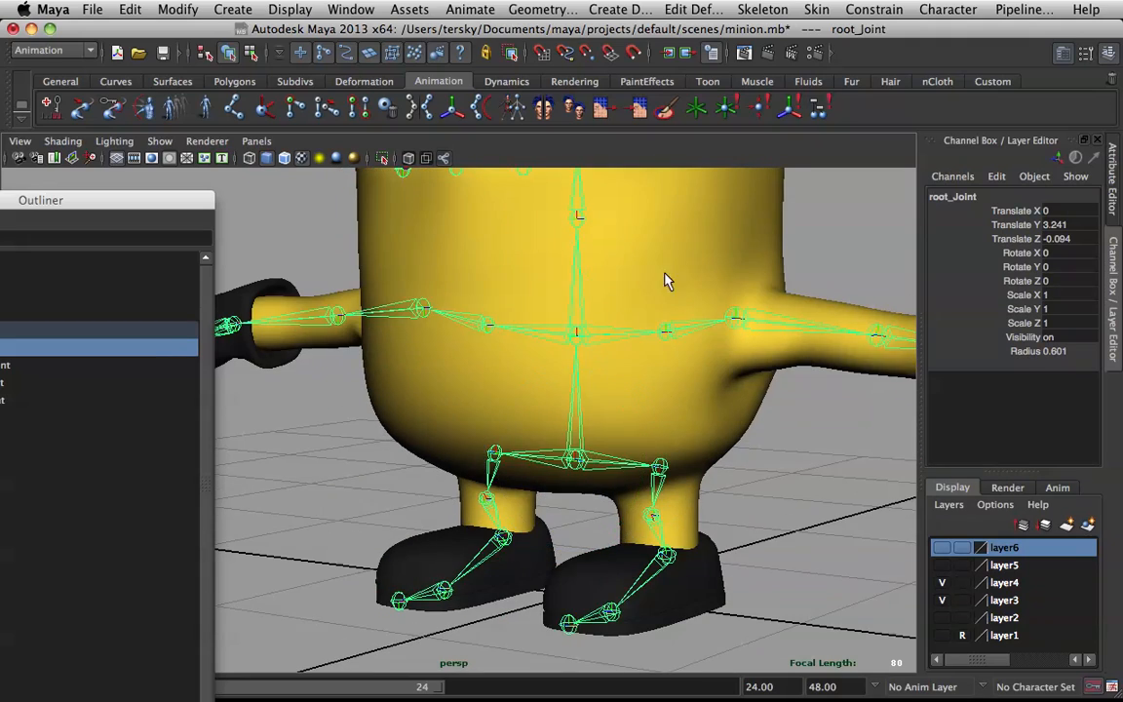
Try creating an IK handle from L_hip_Joint to the left ankle joint
click(809, 212)
alt+right_drag(468, 207, 343, 153)
alt+drag(343, 152, 413, 167)
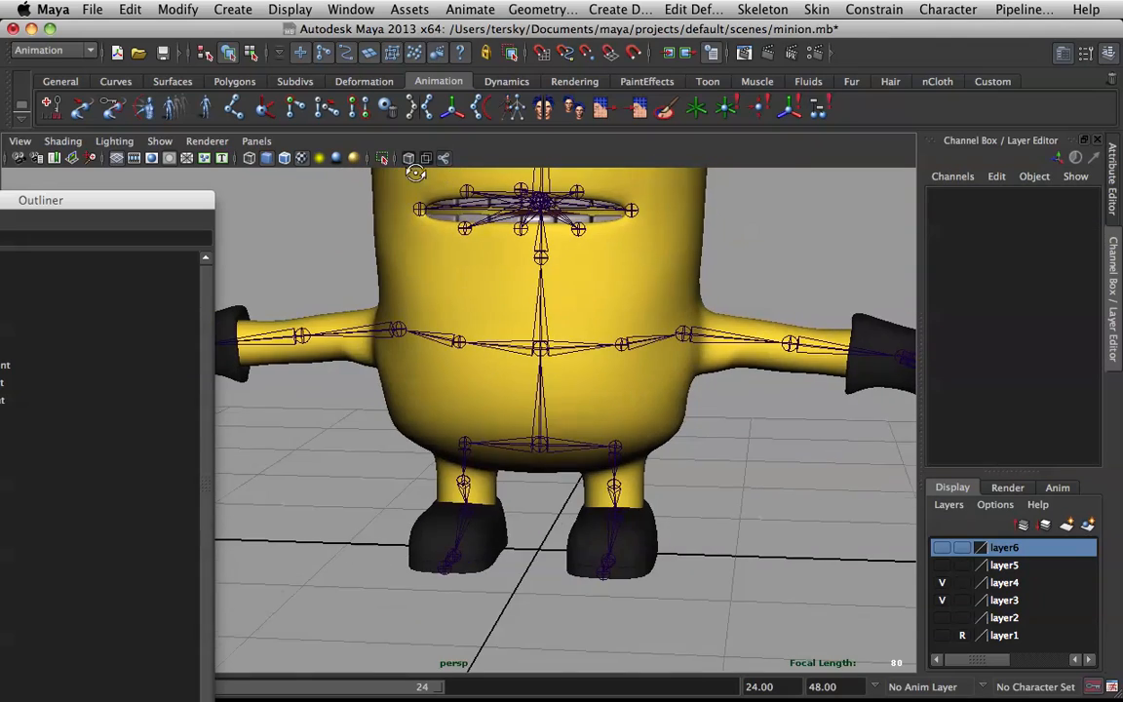
click(275, 109)
alt+right_drag(498, 317, 601, 383)
alt+middle_drag(704, 466, 570, 372)
alt+drag(569, 372, 493, 375)
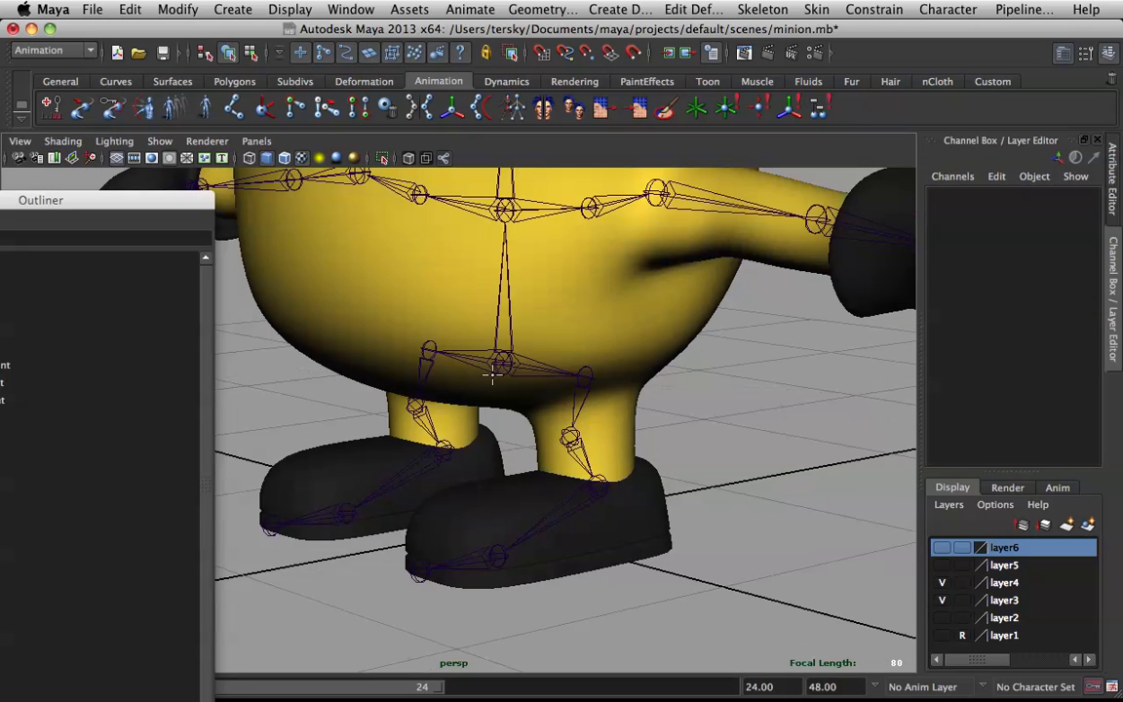
click(587, 375)
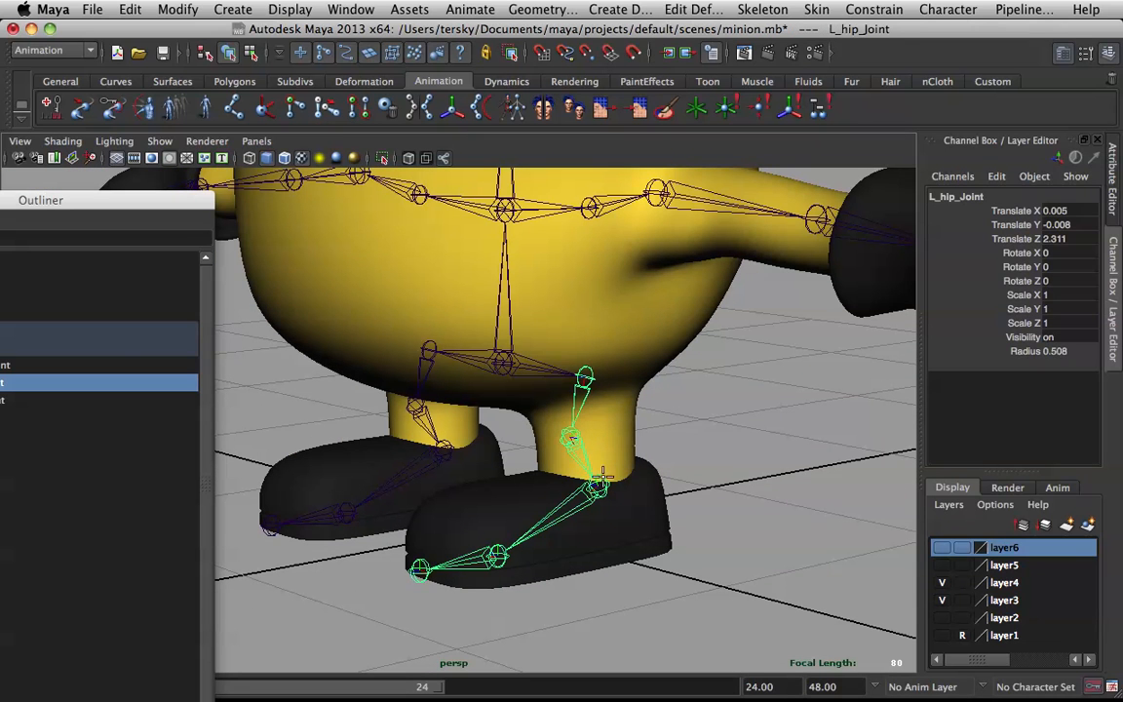
click(598, 486)
Test the left leg by rotating root_Joint, and undo both the rotation and the leg's IK handle
click(502, 365)
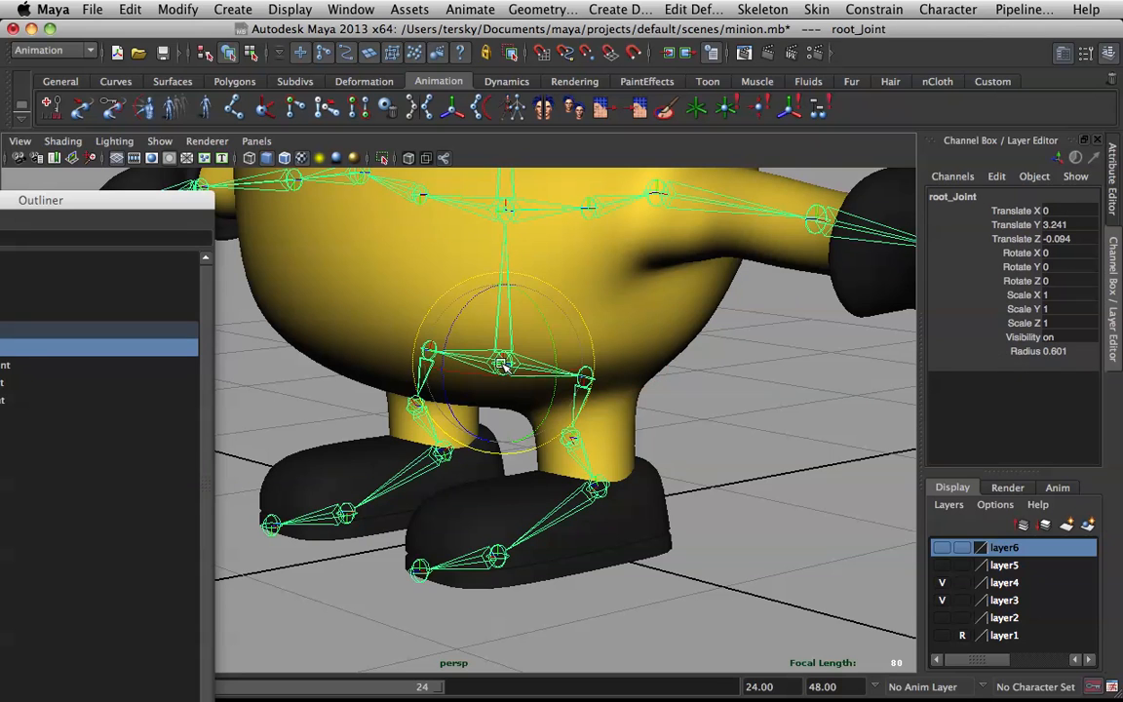
drag(462, 306, 450, 368)
key(super+z)
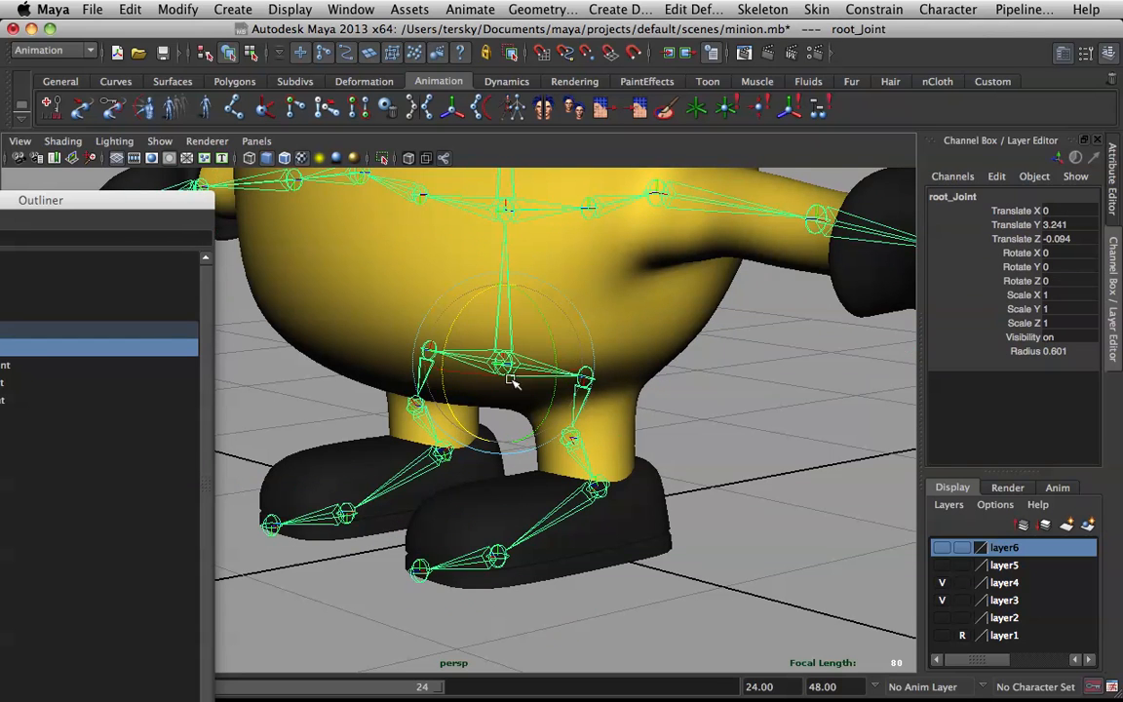
click(676, 445)
alt+drag(394, 336, 434, 352)
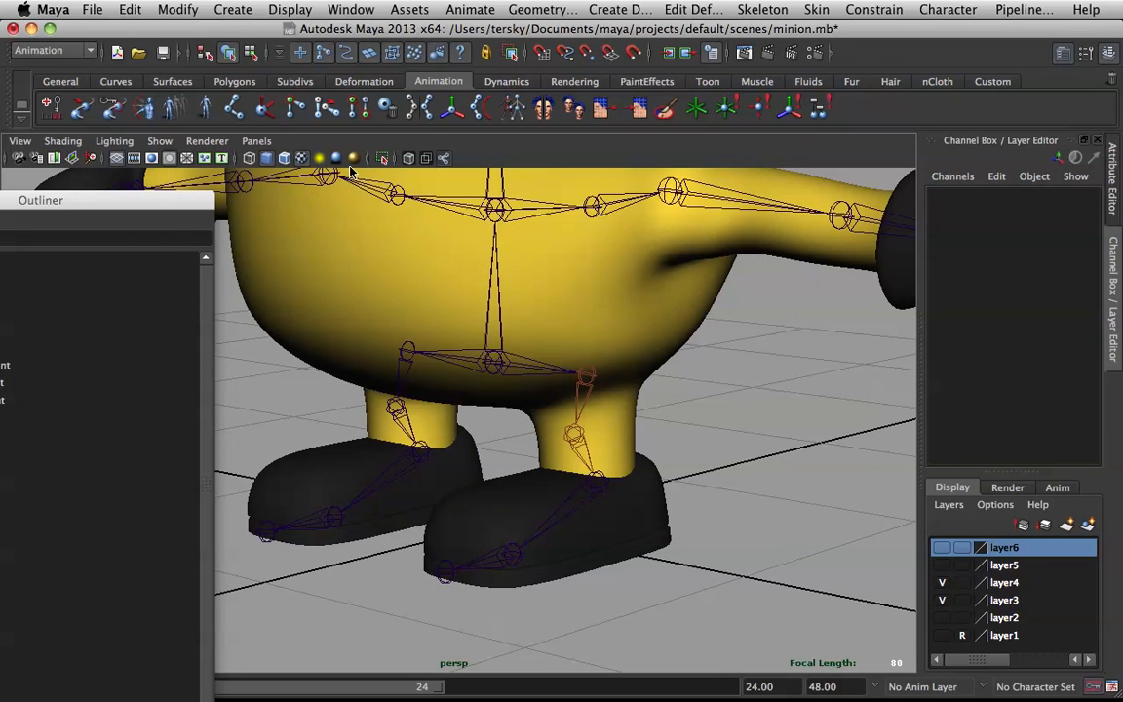
key(super+z)
key(super+z)
click(673, 402)
Examine the whole skeleton inside the body from the front and the side
alt+right_drag(719, 368, 487, 219)
alt+middle_drag(483, 217, 443, 410)
alt+drag(444, 411, 574, 408)
alt+right_drag(585, 410, 526, 388)
alt+middle_drag(577, 405, 594, 413)
alt+drag(594, 413, 546, 414)
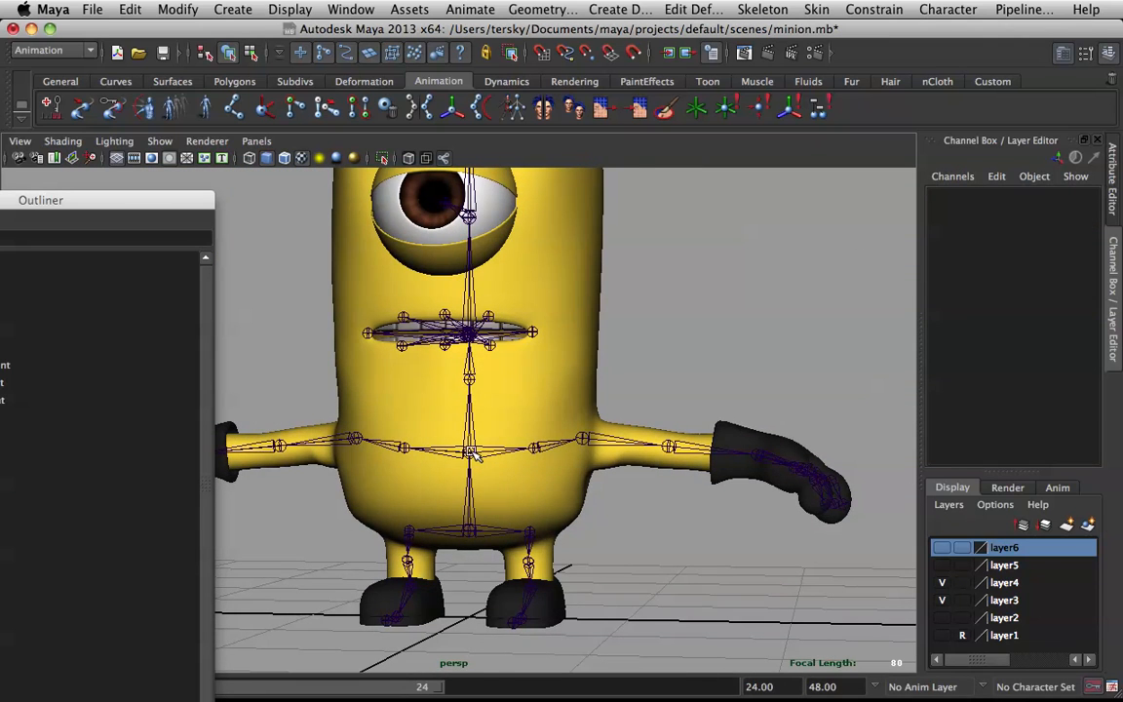
alt+right_drag(475, 458, 527, 421)
alt+drag(527, 421, 443, 302)
In the side view, try placing two joints across the belly from front to back, and undo the connected chain
key(space)
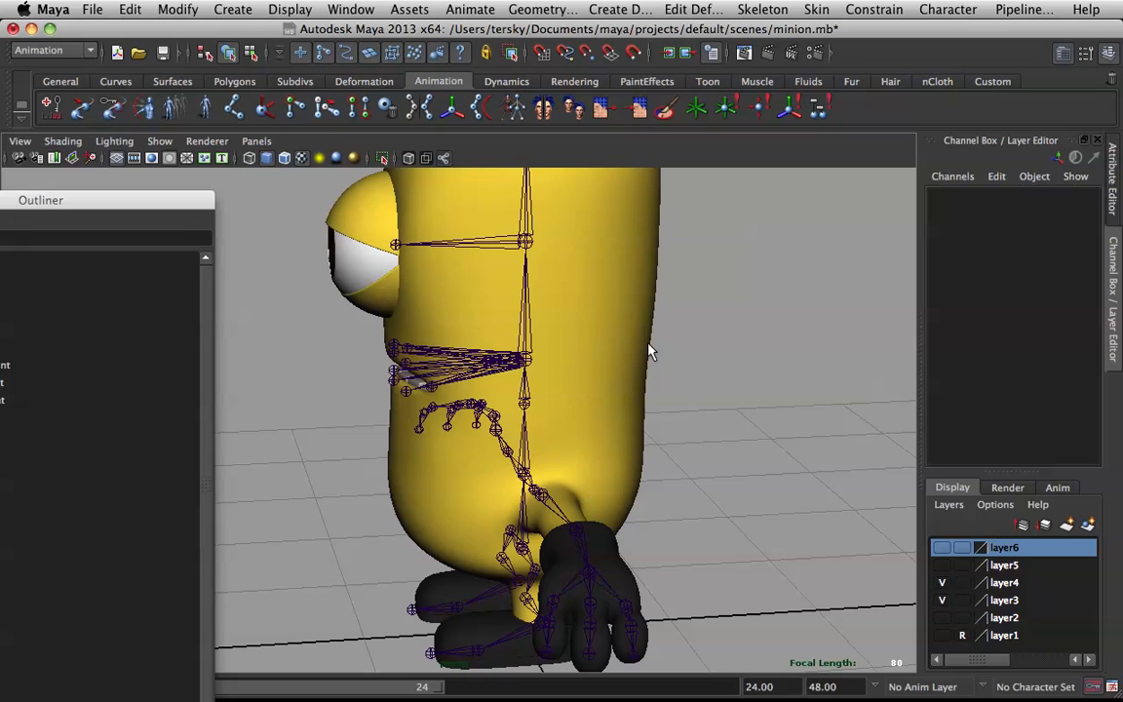
key(space)
drag(504, 376, 547, 379)
scroll(551, 400, down, 3)
alt+middle_drag(565, 451, 557, 279)
scroll(556, 278, up, 2)
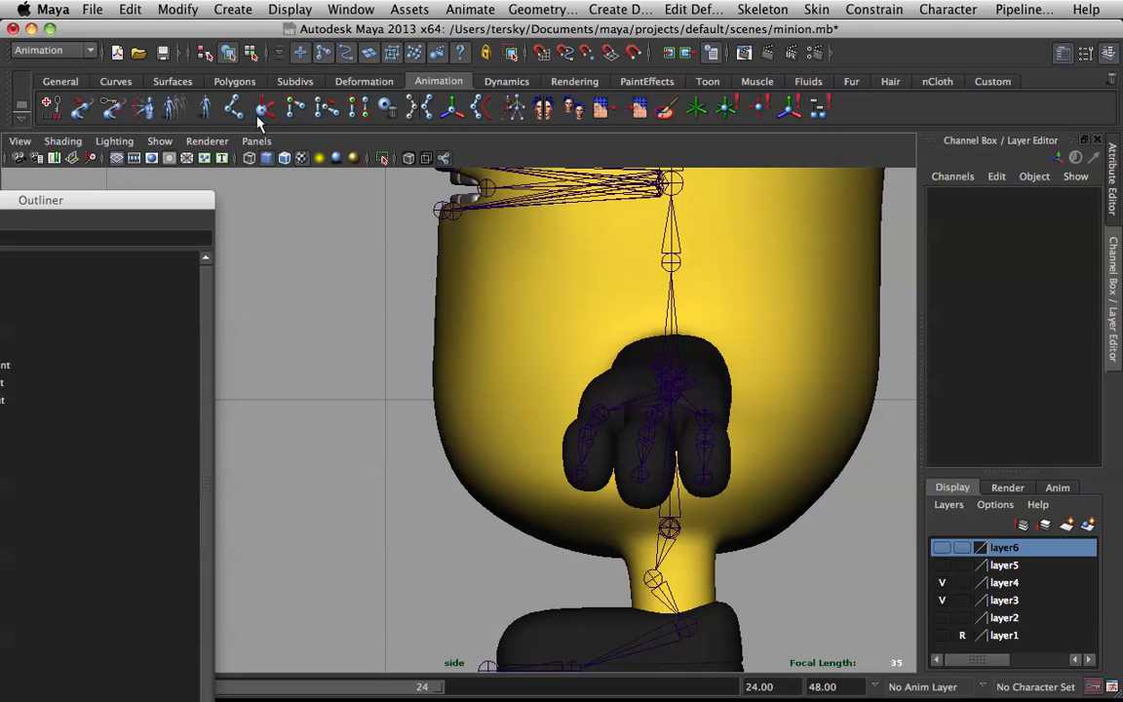
click(464, 391)
click(846, 401)
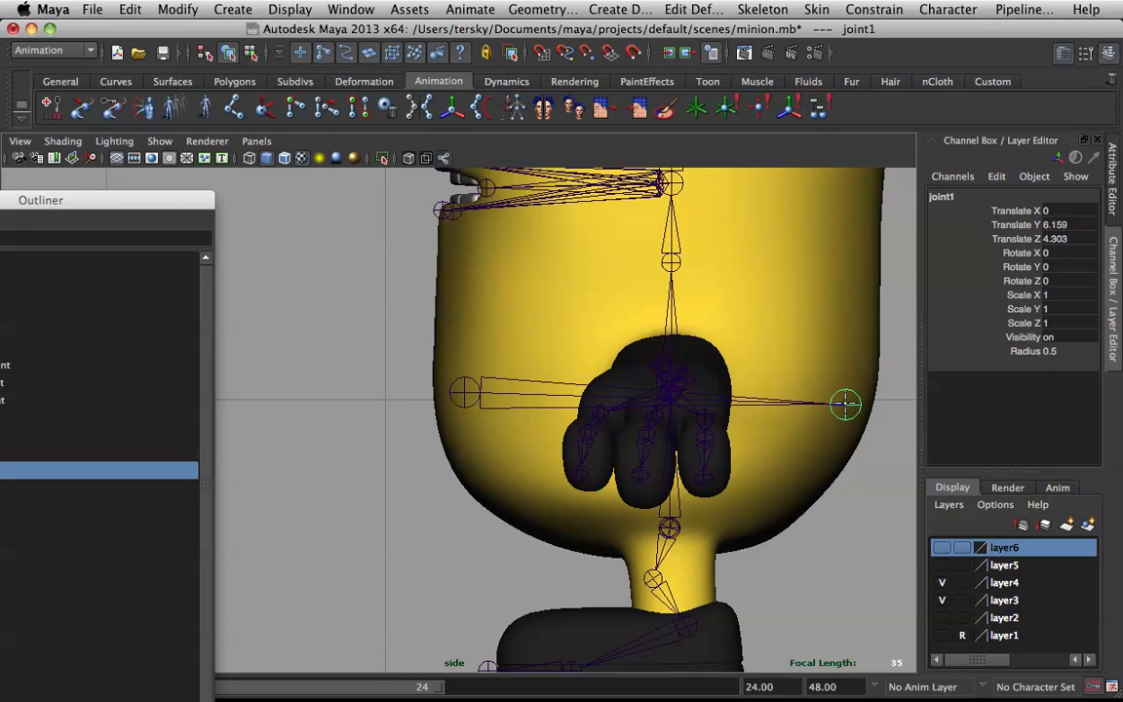
key(super+z)
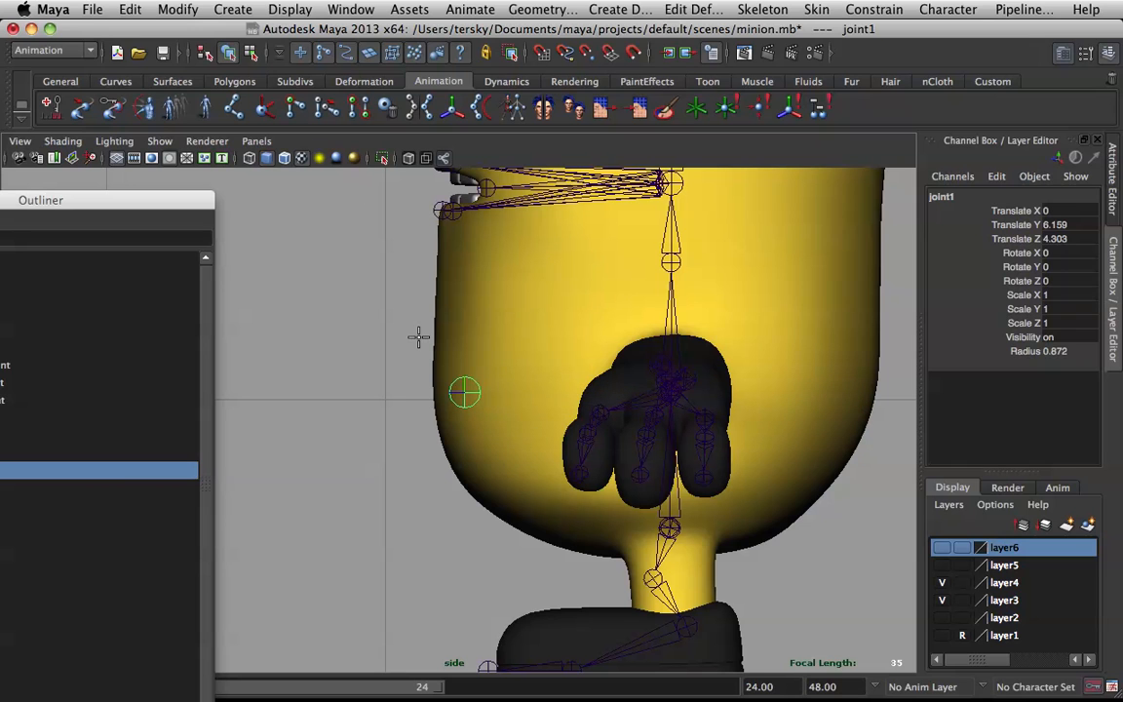
key(super+z)
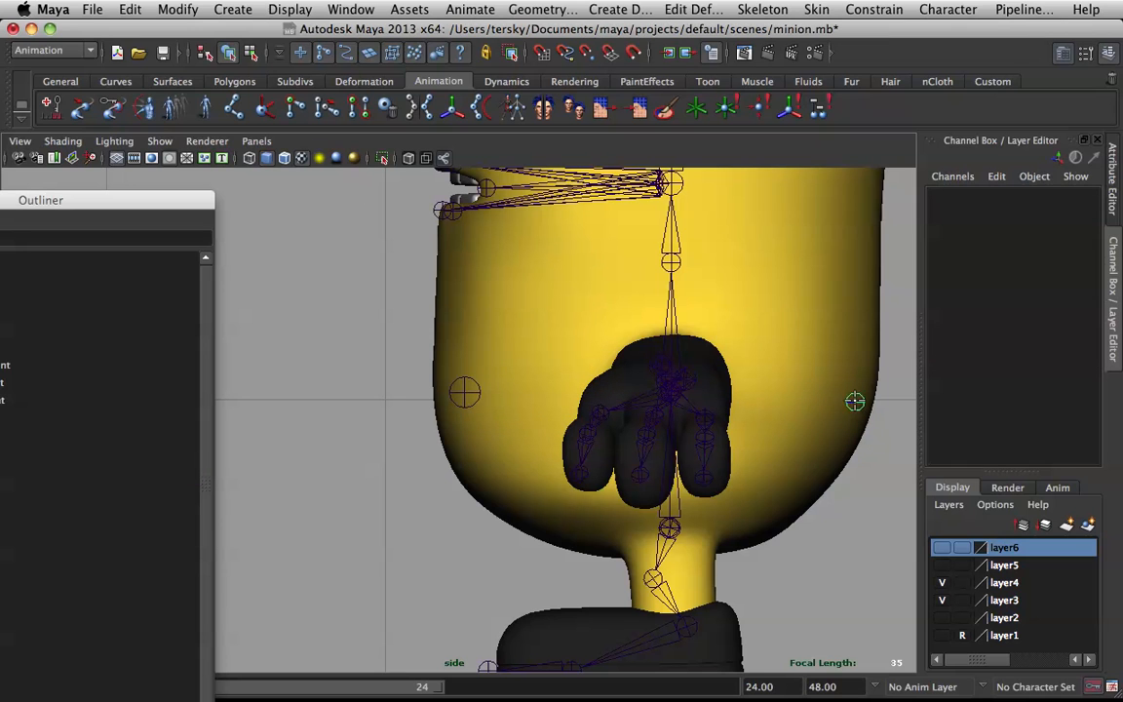
Delete the leftover trial joints at the front of the belly
click(465, 392)
key(Delete)
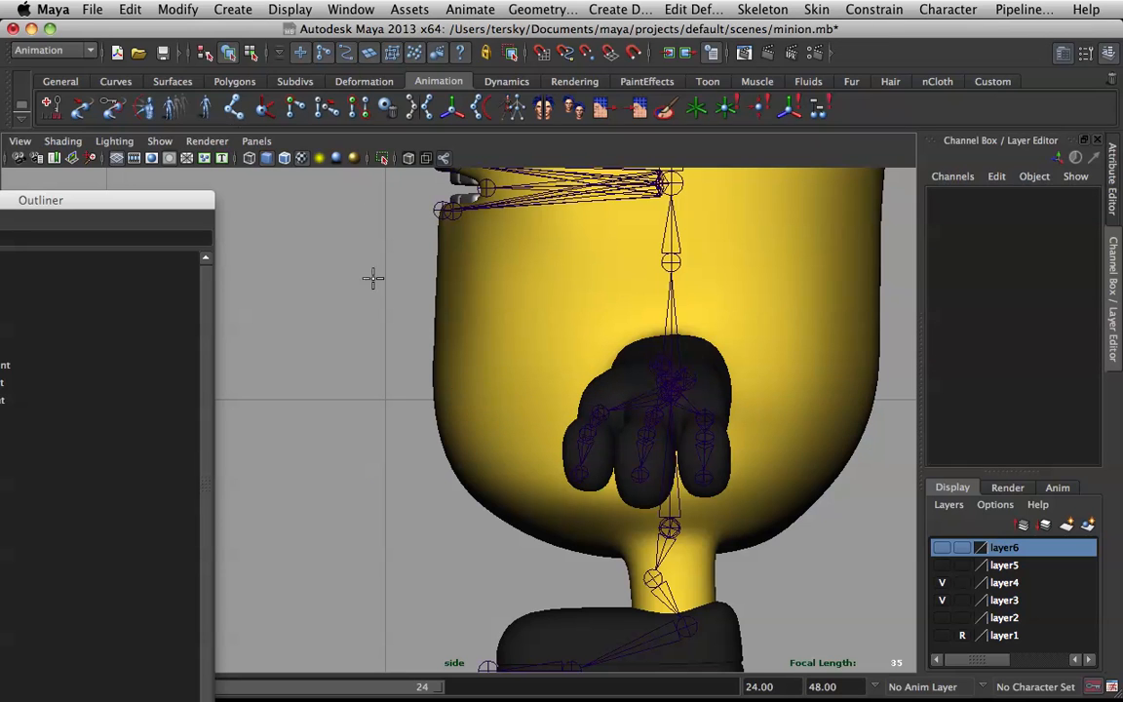
key(super+z)
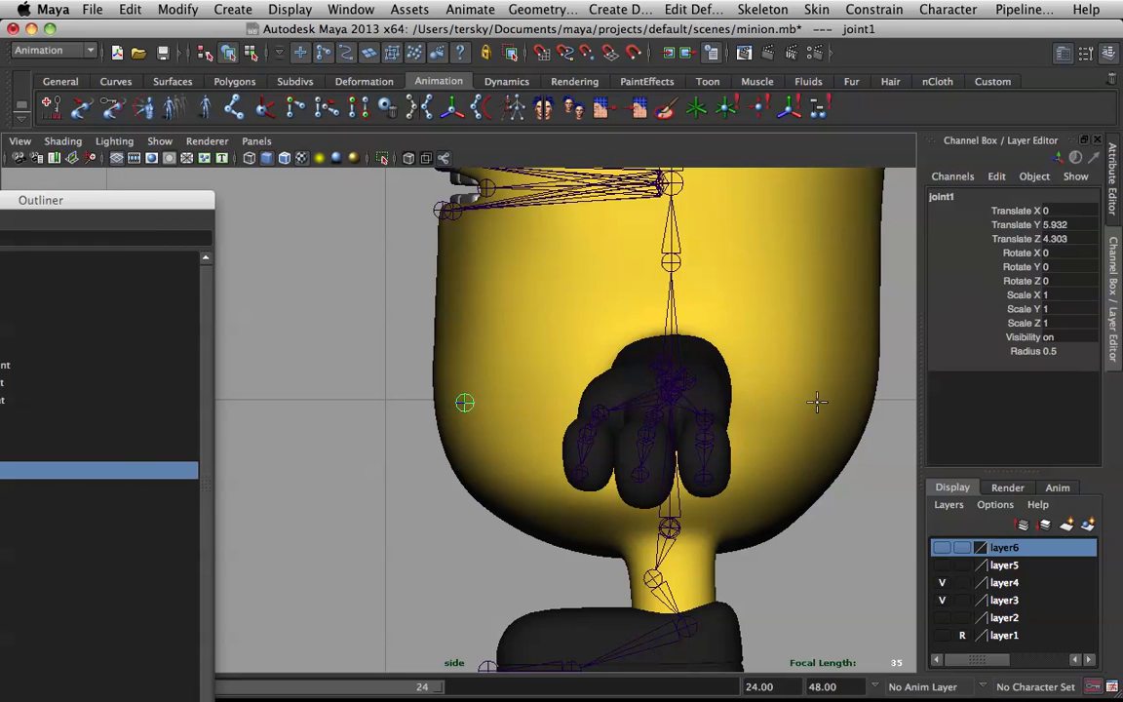
key(Delete)
Place two separate joints in the side view, one inside the belly's front surface and one inside the lower back
click(228, 106)
drag(483, 419, 463, 414)
key(Return)
key(y)
drag(869, 438, 810, 339)
key(Return)
In the perspective view, move the lower back joint slightly inward to about -3.81 in Translate Z
key(space)
alt+drag(594, 353, 597, 400)
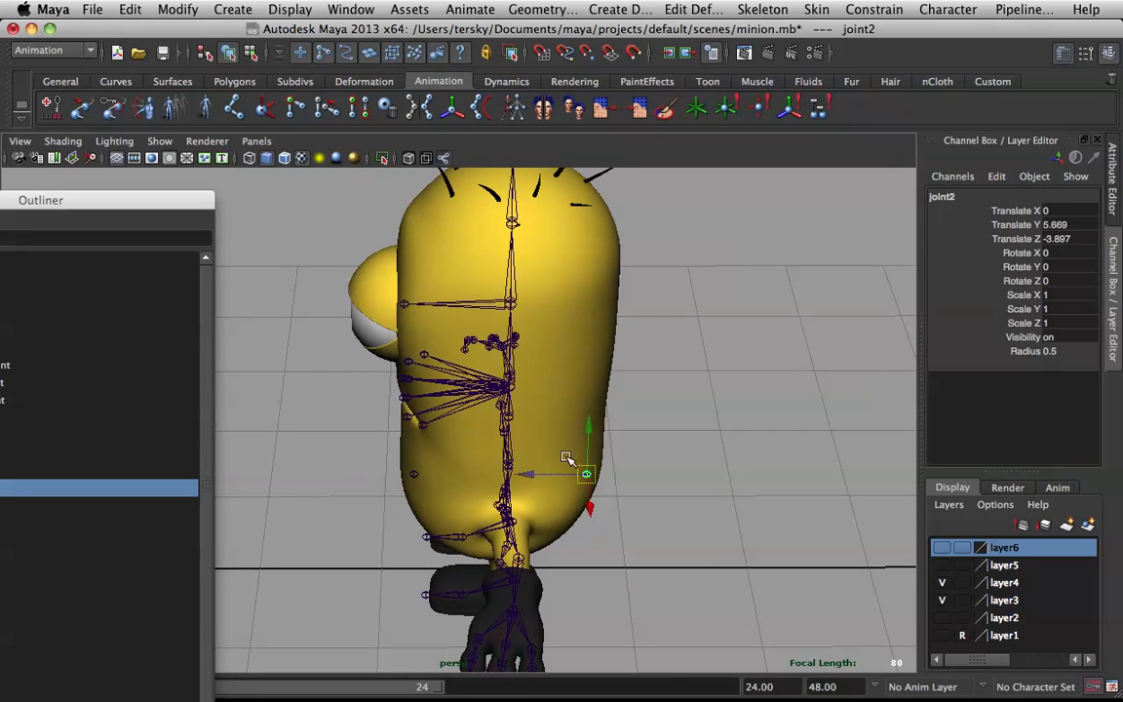
drag(538, 470, 634, 356)
Examine the belly, back and head in the side view for places that need further corrective joints
key(space)
key(space)
key(space)
scroll(633, 356, down, 3)
alt+middle_drag(634, 356, 583, 422)
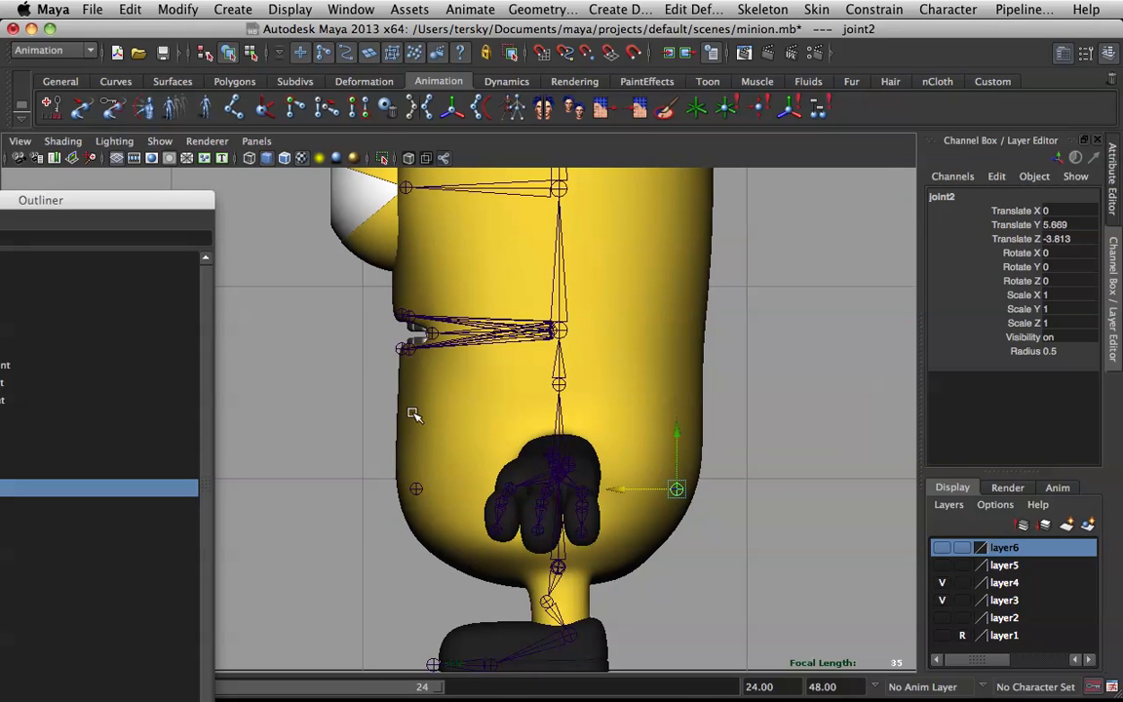
scroll(541, 339, down, 3)
alt+middle_drag(562, 291, 511, 509)
scroll(517, 494, up, 3)
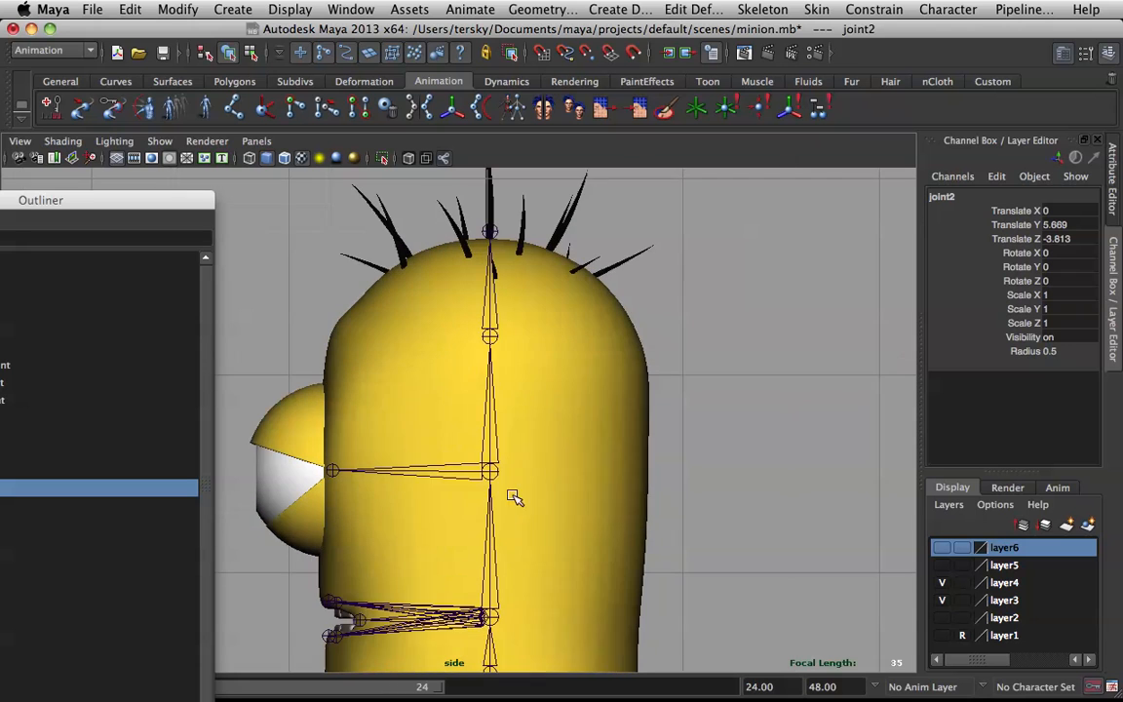
scroll(636, 382, down, 3)
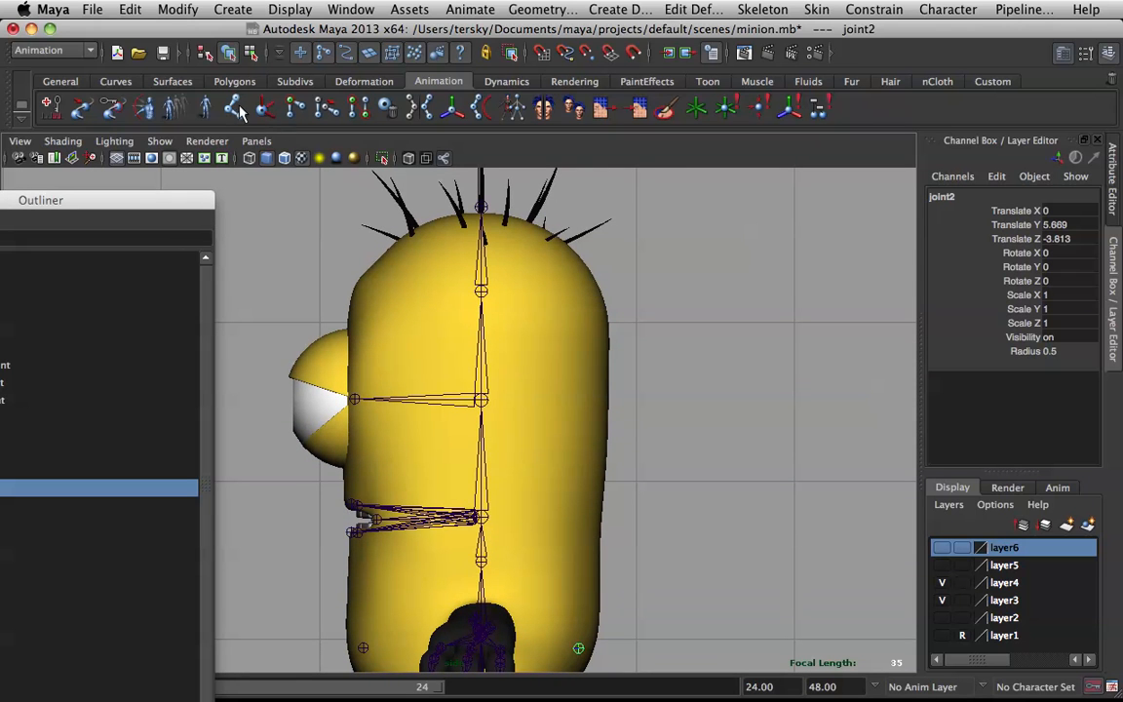
alt+middle_drag(566, 435, 579, 348)
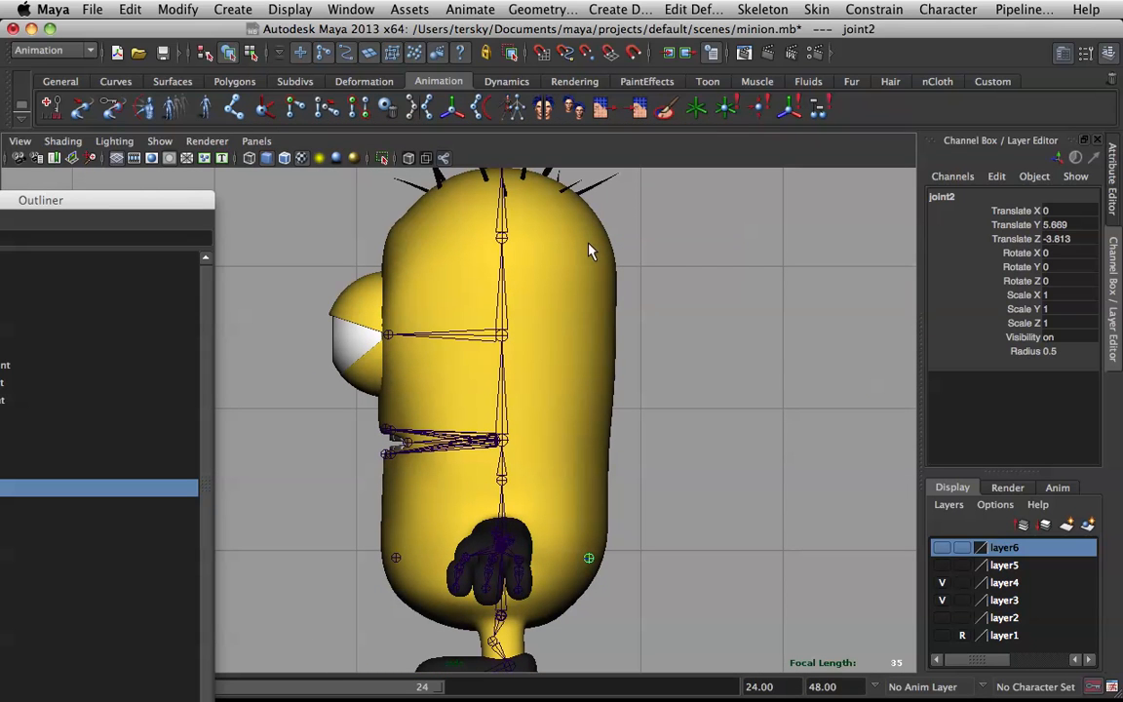
In the front view, place a single joint in the left cheek beside the mouth, at about X 4.33, Y 10.37
alt+right_drag(591, 251, 574, 250)
key(space)
drag(529, 472, 690, 383)
key(space)
key(space)
drag(480, 424, 539, 456)
key(space)
alt+right_drag(544, 418, 591, 322)
alt+middle_drag(591, 322, 576, 433)
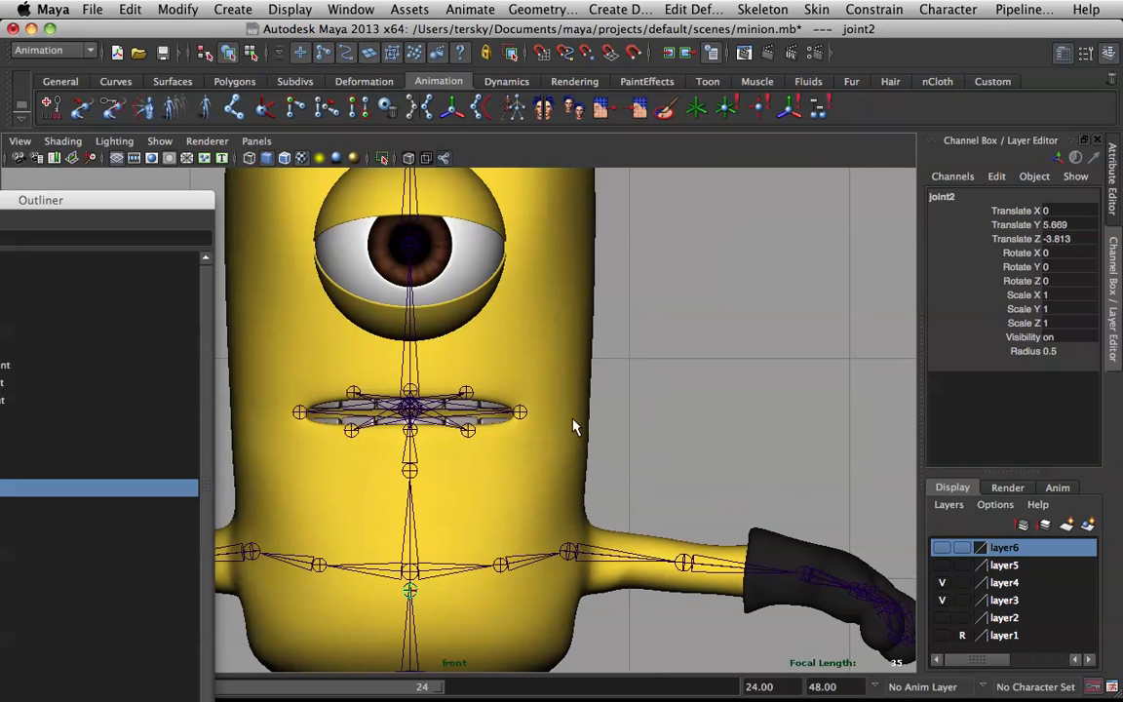
click(235, 111)
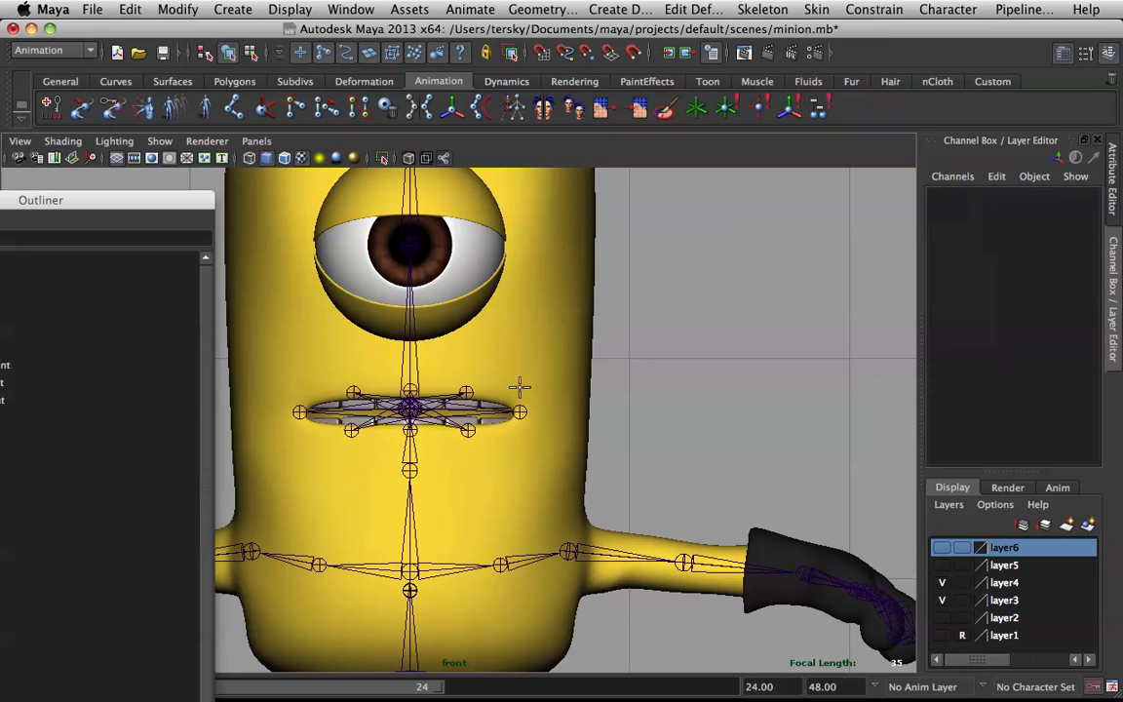
click(567, 417)
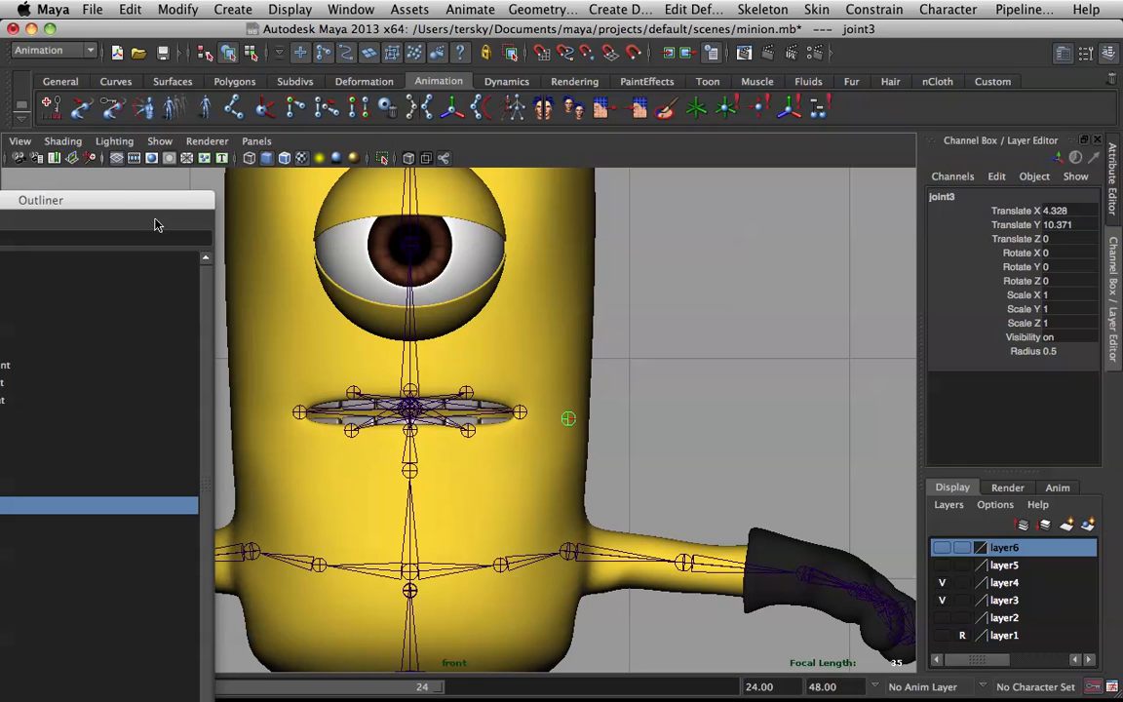
Bring the Outliner fully into view and move the left cheek joint forward in the perspective view to about 0.31 in Translate Z
drag(201, 200, 451, 58)
scroll(596, 319, down, 2)
alt+middle_drag(614, 362, 857, 309)
key(space)
drag(695, 367, 624, 324)
mouse_move(624, 324)
alt+middle_down()
mouse_move(843, 345)
mouse_move(605, 326)
alt+middle_up()
scroll(843, 345, up, 5)
alt+drag(605, 327, 564, 321)
key(w)
drag(641, 438, 685, 416)
Rename the left cheek joint, joint3, as L_cheekCorrective_Joint
click(181, 362)
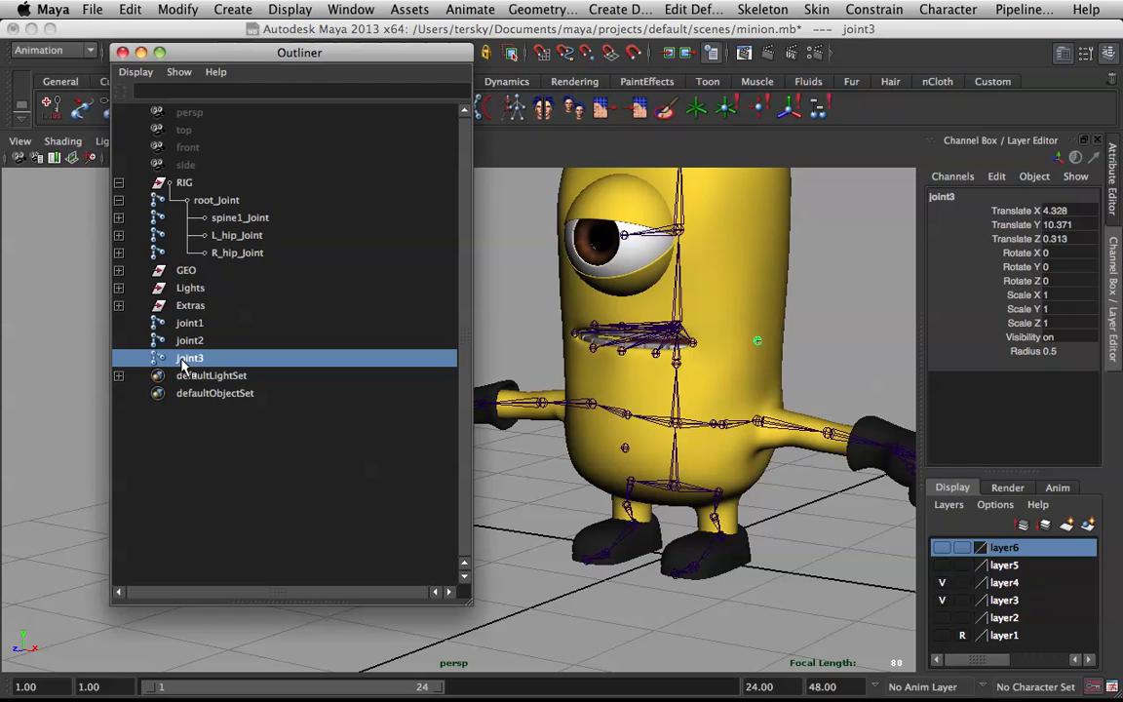
double_click(181, 361)
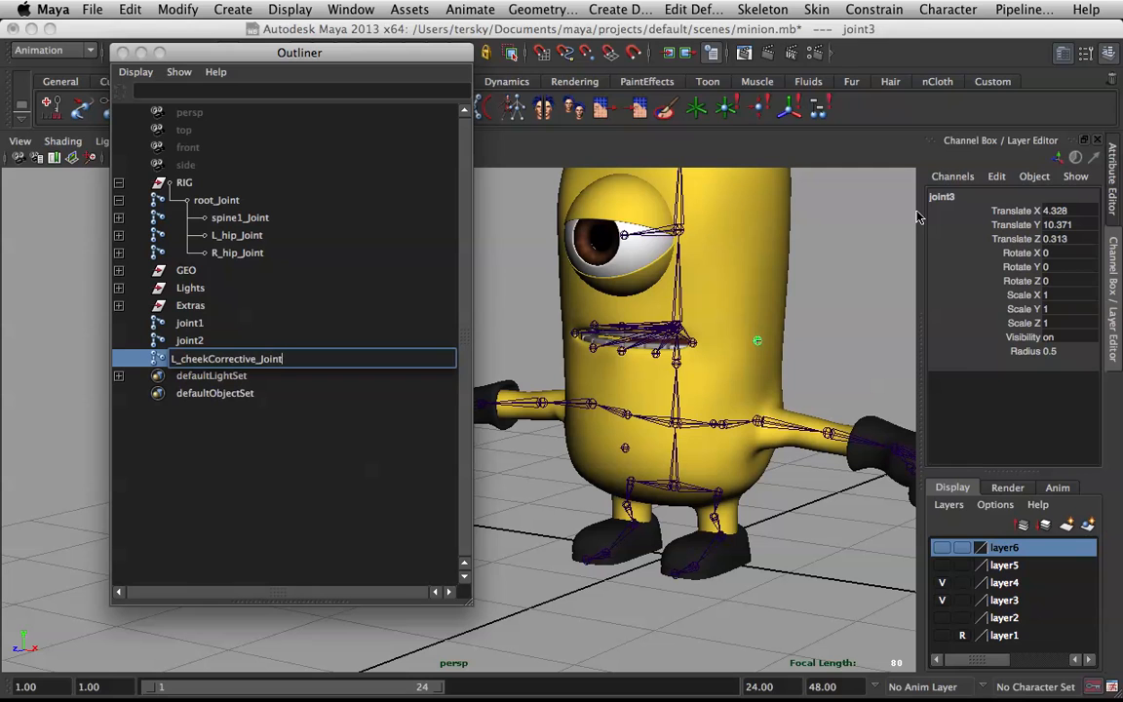
text(t)
key(Return)
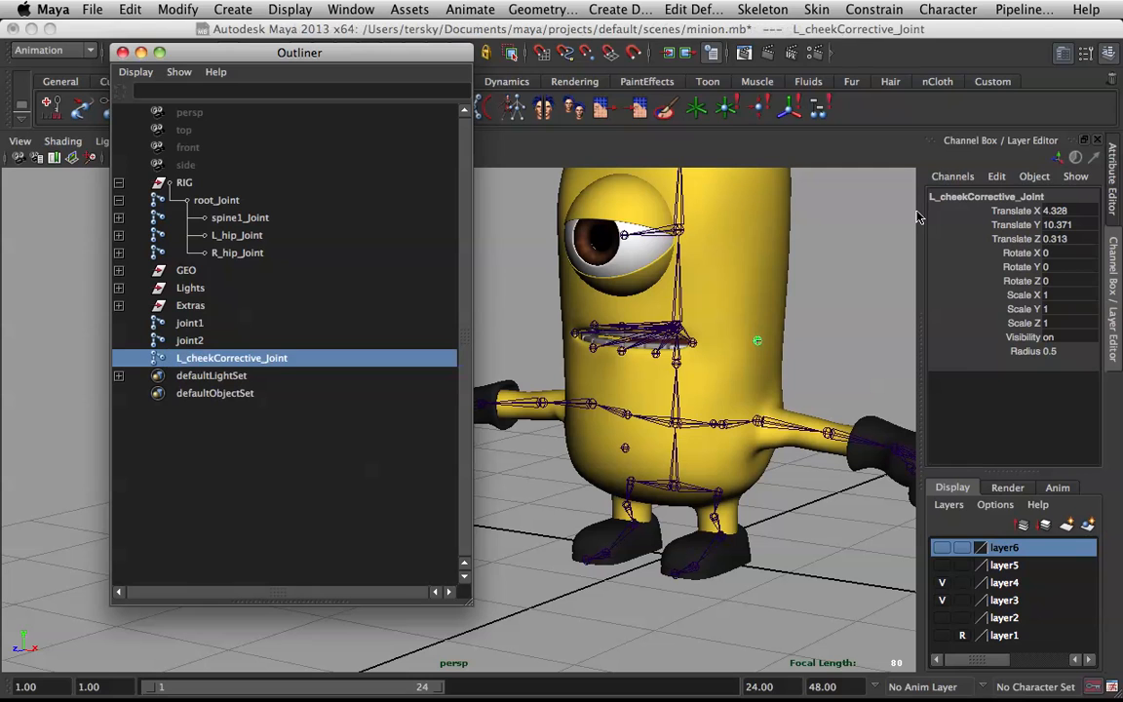
Rename joint2 as backCorrective_Joint and joint1 as frontCorrcective_Joint in the Outliner
double_click(261, 342)
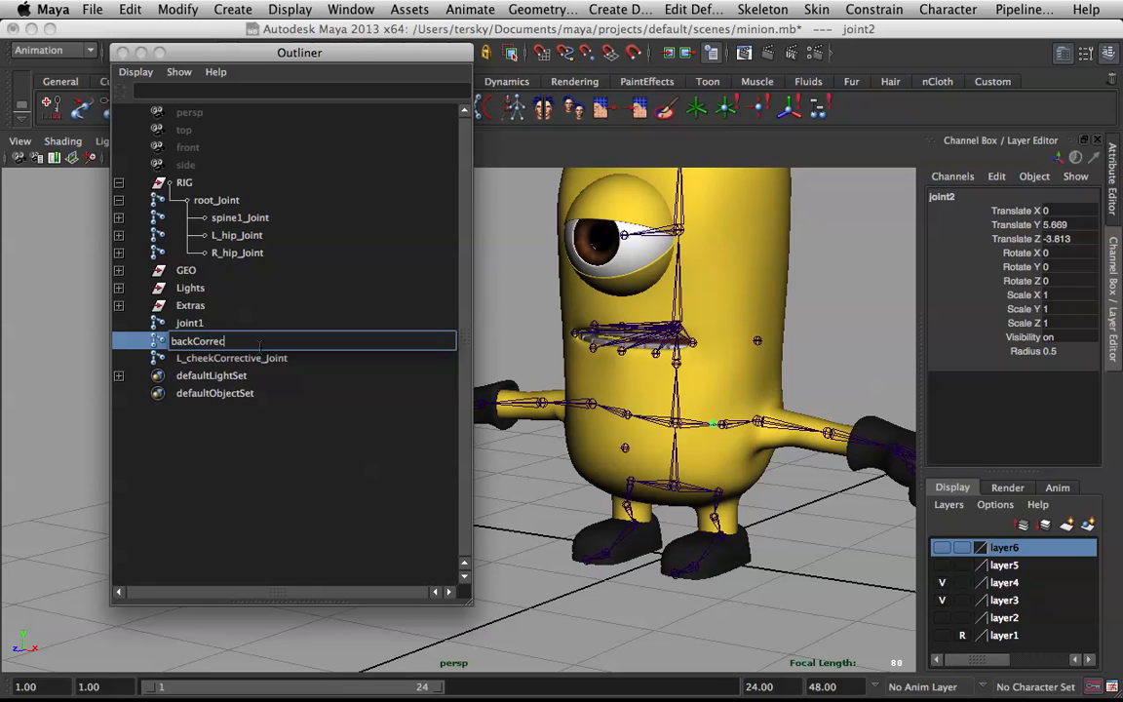
text(backCorrective_Joint)
key(Return)
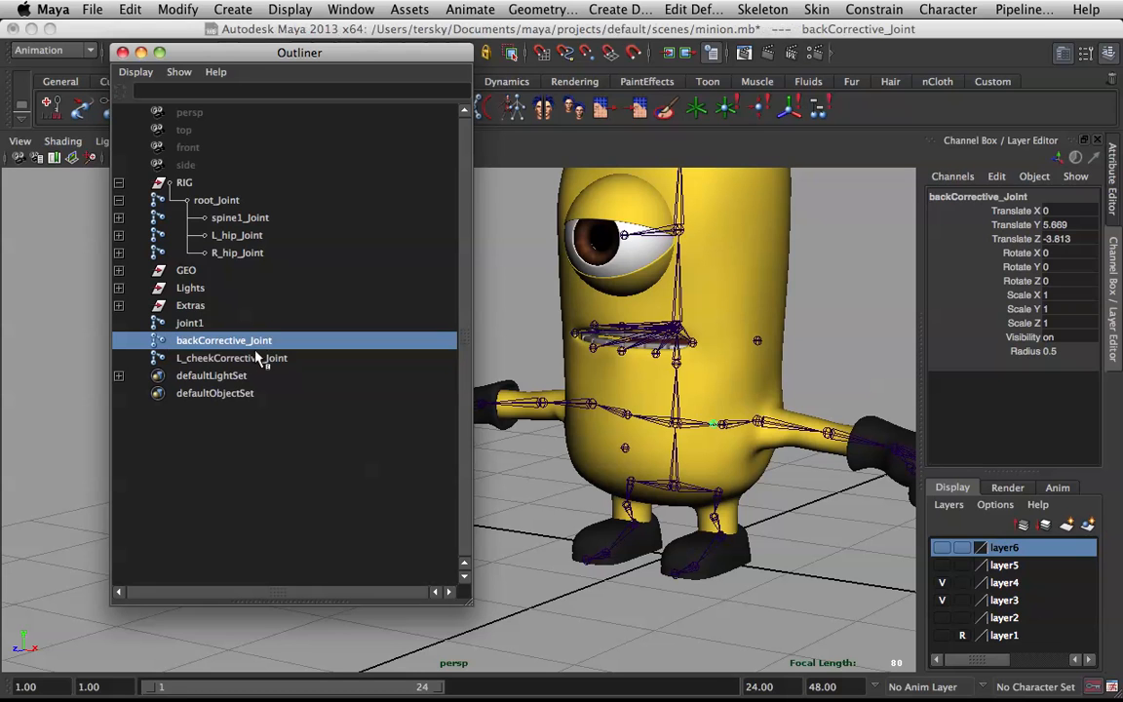
double_click(188, 322)
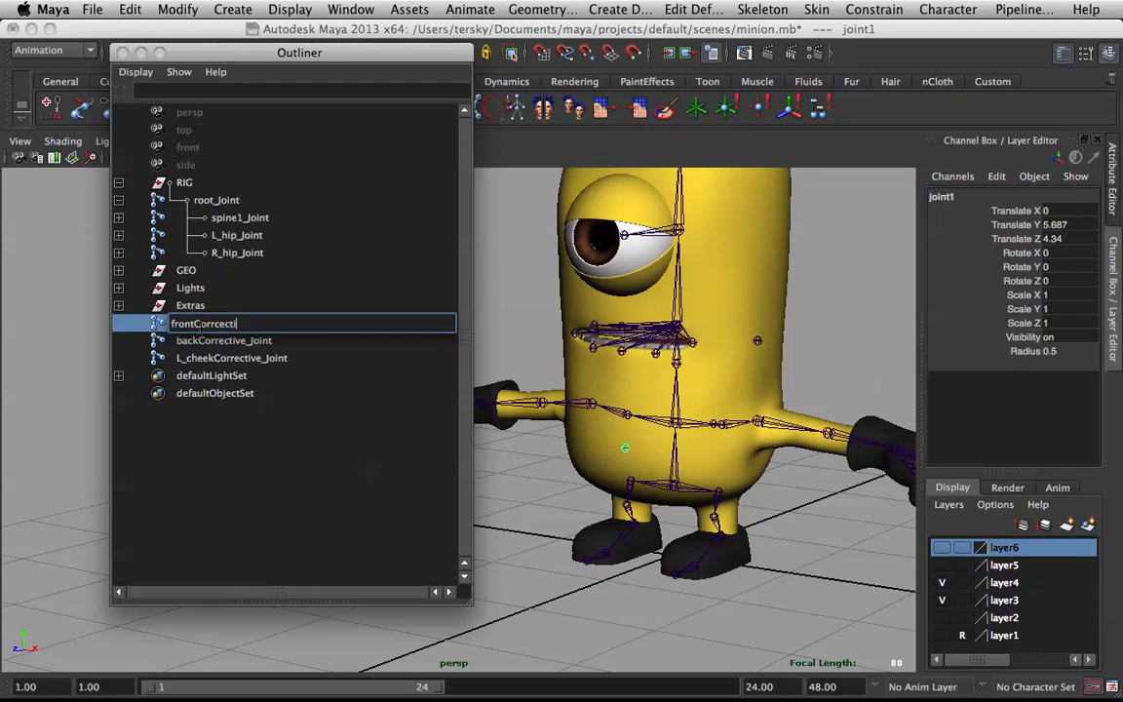
key(Return)
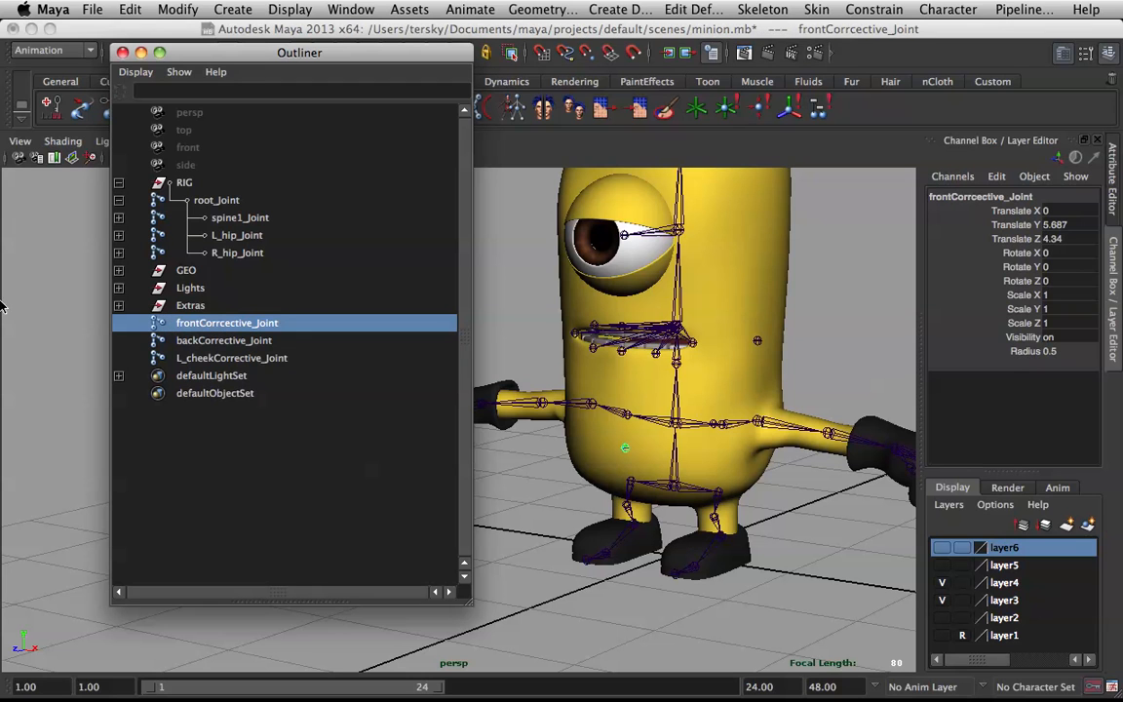
Put the Outliner away and mirror the left cheek corrective joint across to the right cheek
click(807, 355)
alt+drag(807, 355, 728, 404)
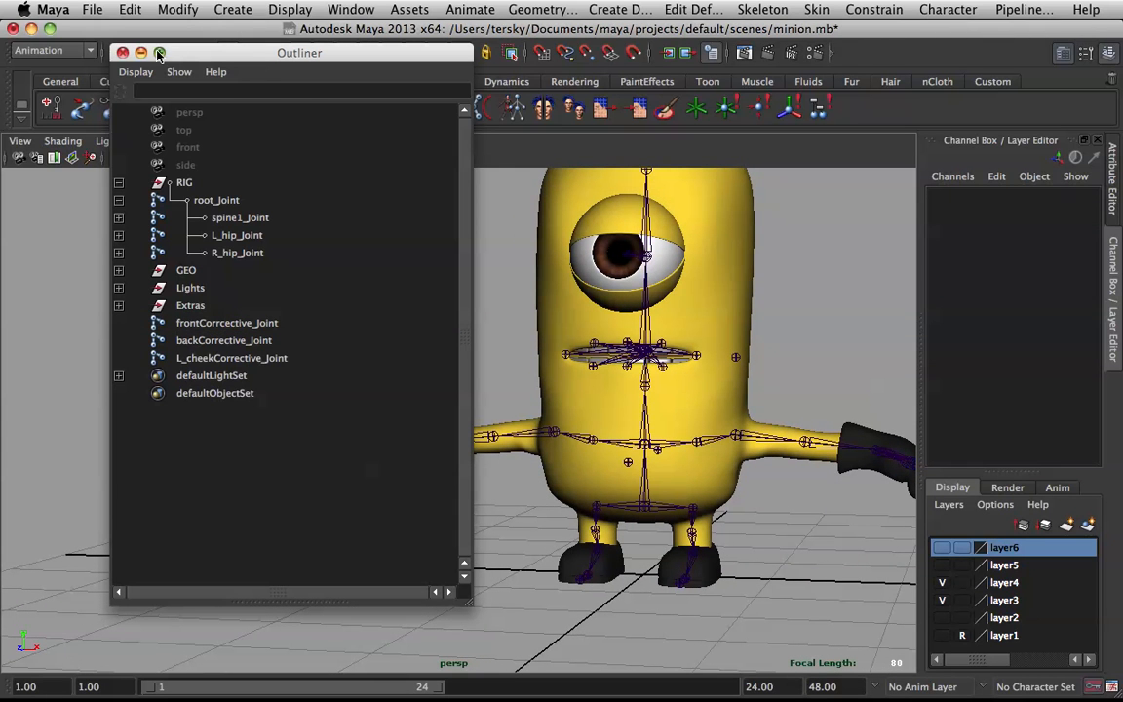
drag(164, 56, 102, 55)
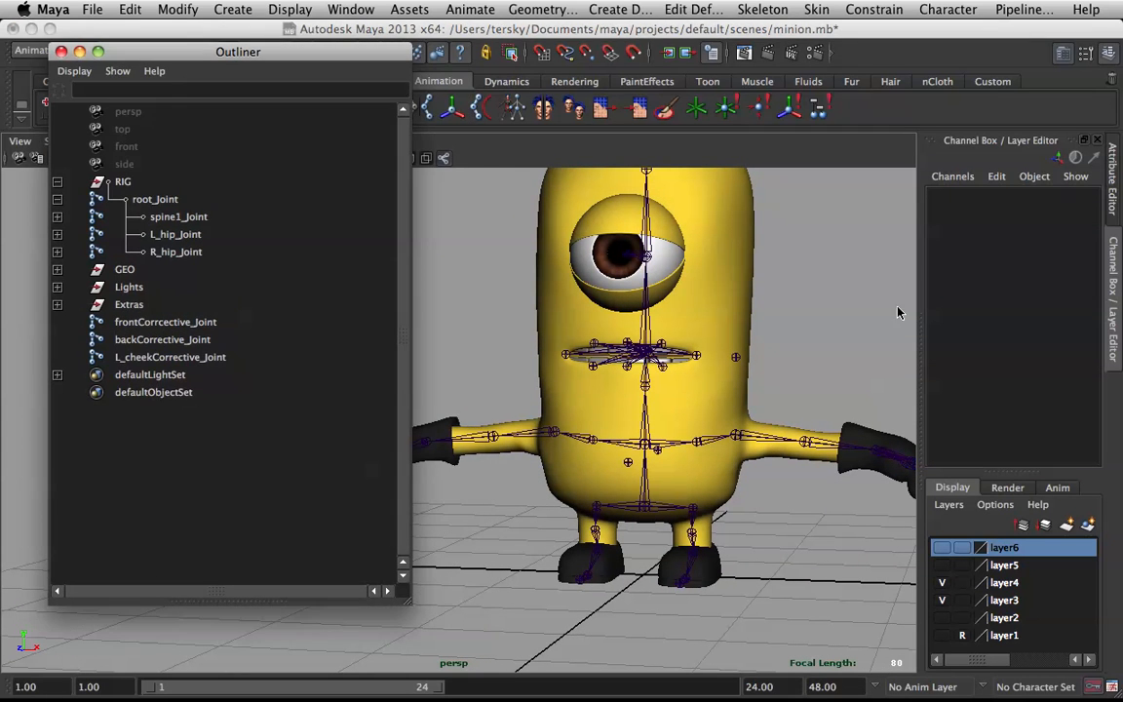
click(79, 53)
scroll(799, 351, up, 2)
alt+middle_drag(797, 351, 624, 369)
alt+drag(624, 369, 614, 353)
click(629, 355)
click(414, 119)
scroll(566, 370, down, 2)
alt+drag(567, 371, 382, 335)
alt+drag(312, 340, 549, 346)
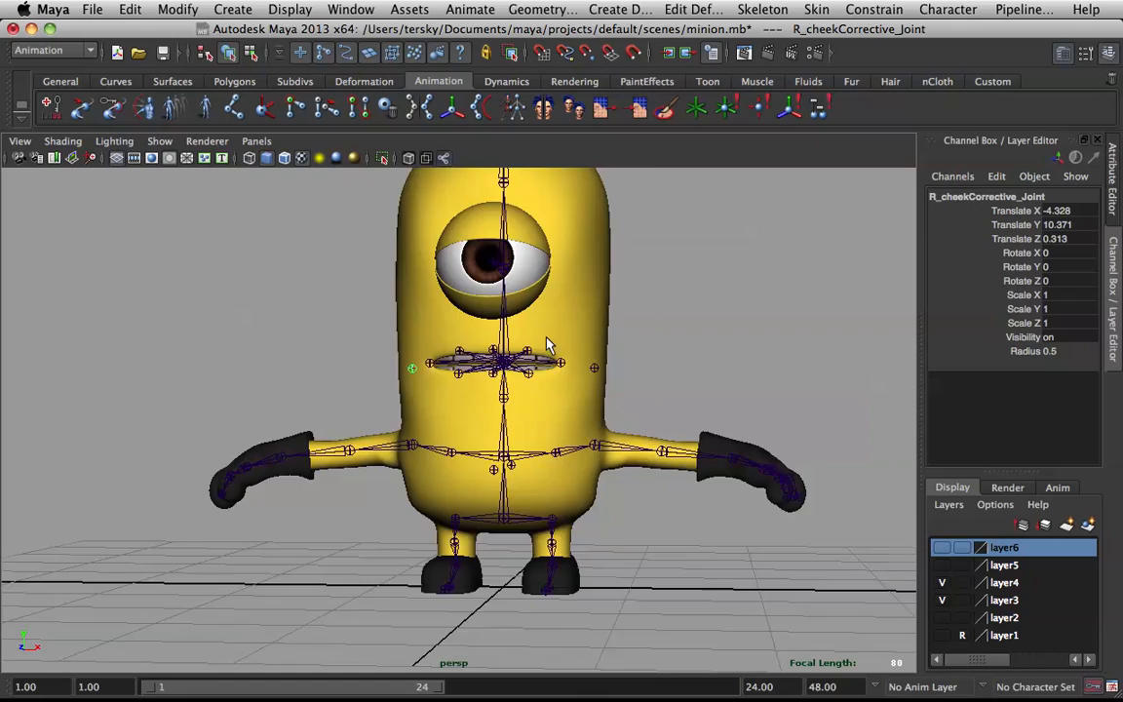
Examine from several angles how the left cheek joint sits relative to the head joint and the left arm chain
alt+right_drag(548, 346, 607, 347)
alt+middle_drag(606, 347, 594, 361)
alt+drag(594, 361, 542, 353)
alt+drag(504, 416, 501, 368)
alt+middle_drag(501, 367, 557, 364)
alt+drag(557, 365, 487, 322)
click(429, 285)
click(492, 349)
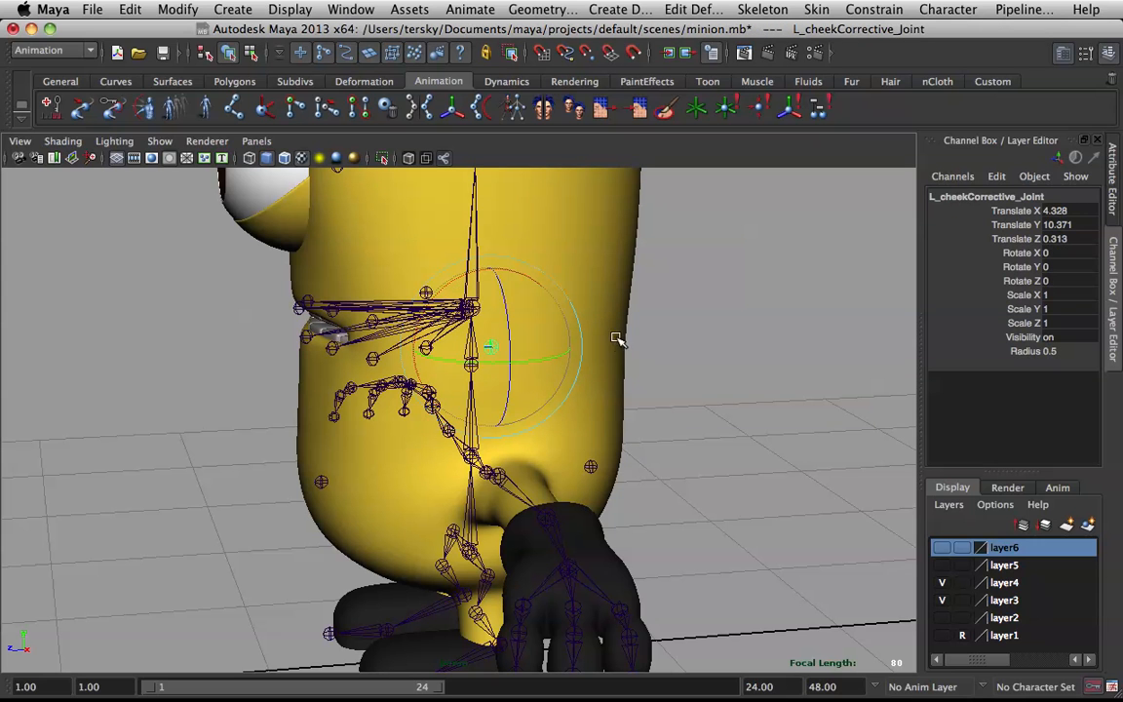
key(Up)
mouse_move(469, 369)
alt+mouse_down()
mouse_move(573, 360)
mouse_move(485, 381)
alt+mouse_up()
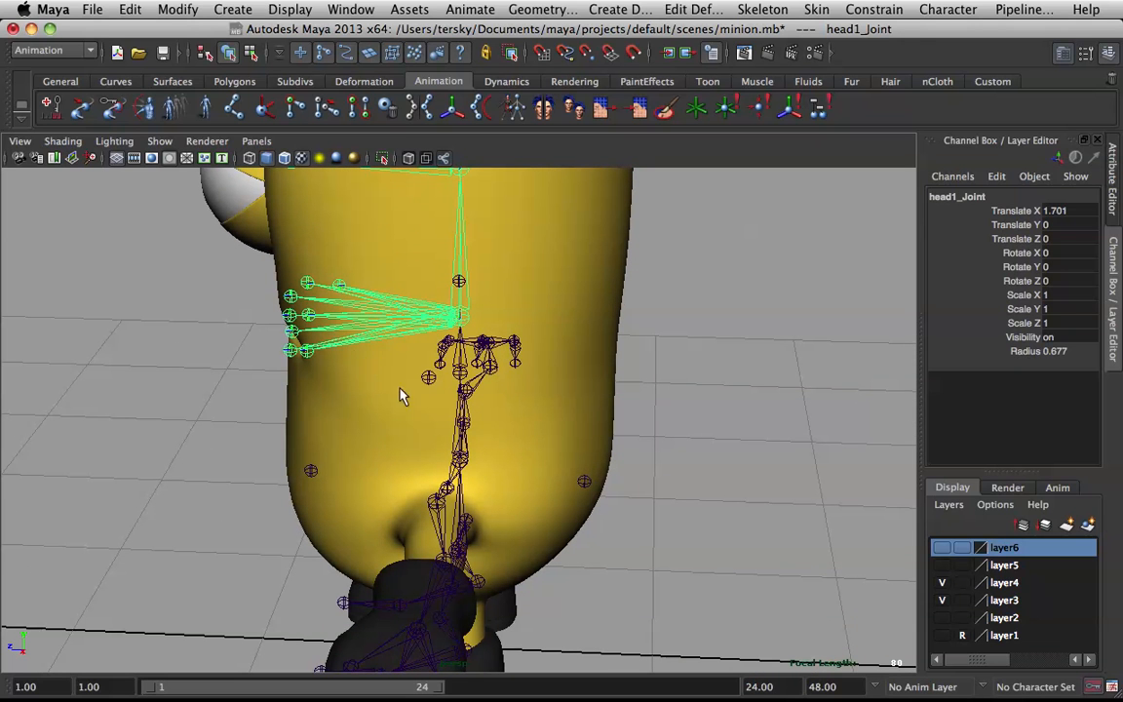
click(428, 379)
drag(430, 378, 597, 314)
key(q)
alt+drag(613, 357, 628, 408)
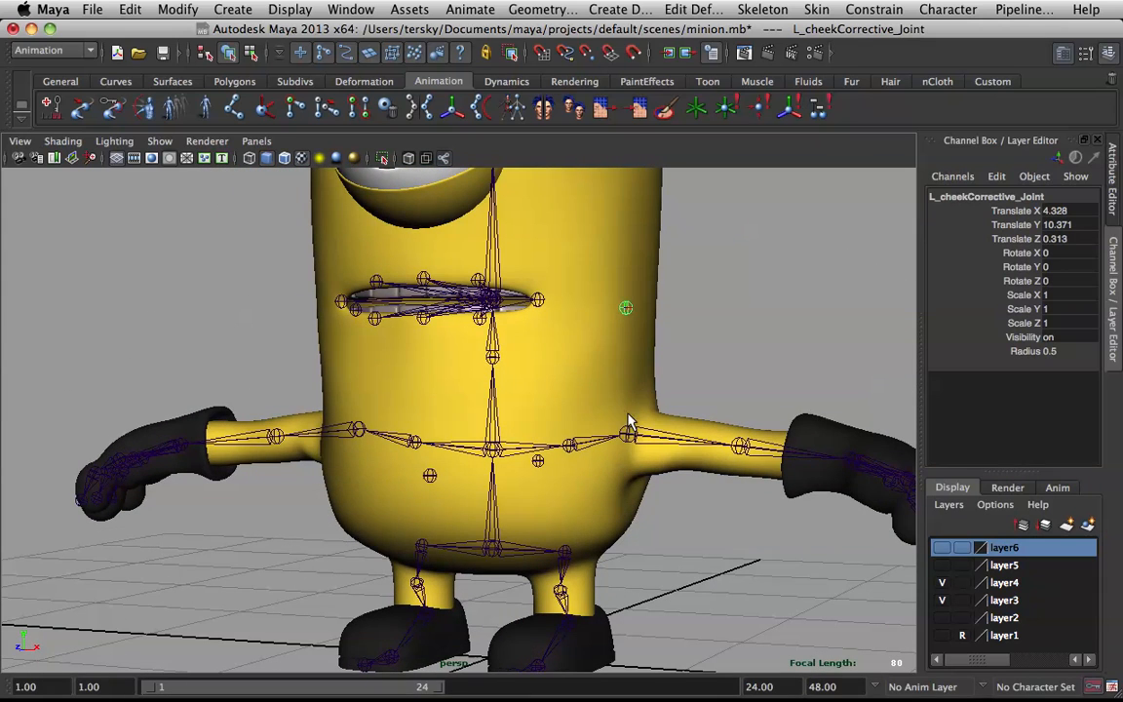
Try rotating the left collar joint upward and raising the left cheek joint to about 12.27 in Translate Y, and undo both
click(627, 436)
key(e)
drag(572, 382, 659, 252)
click(627, 298)
key(w)
alt+right_drag(659, 253, 632, 295)
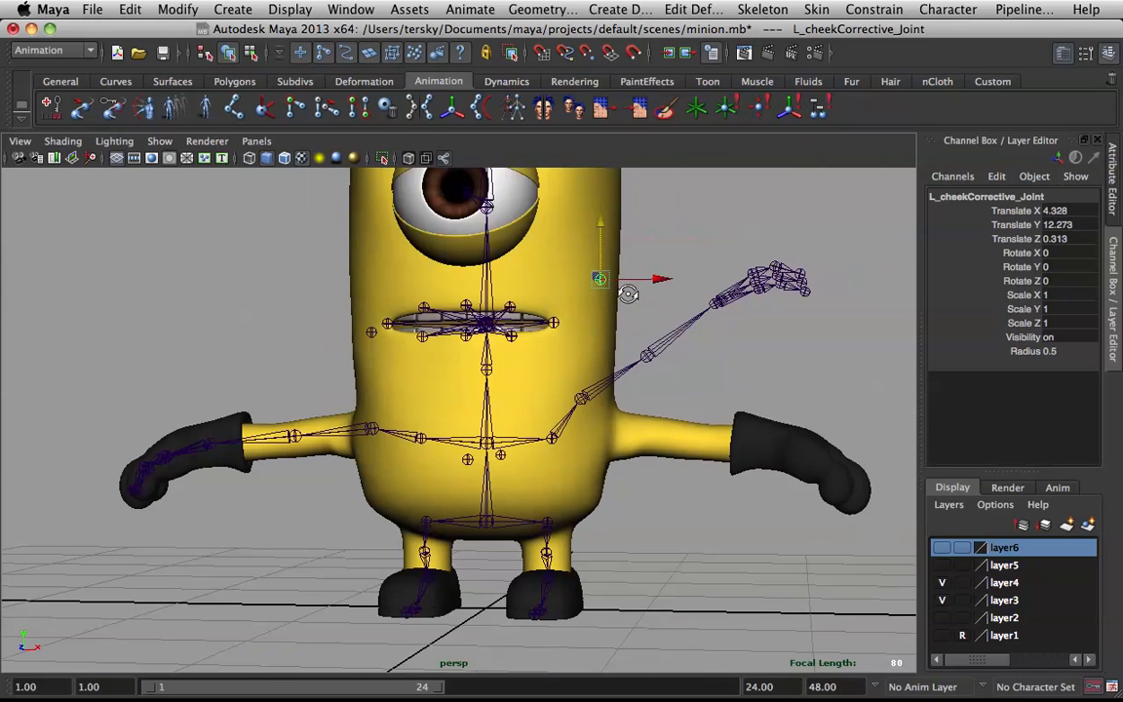
key(super+z)
key(super+z)
key(super+z)
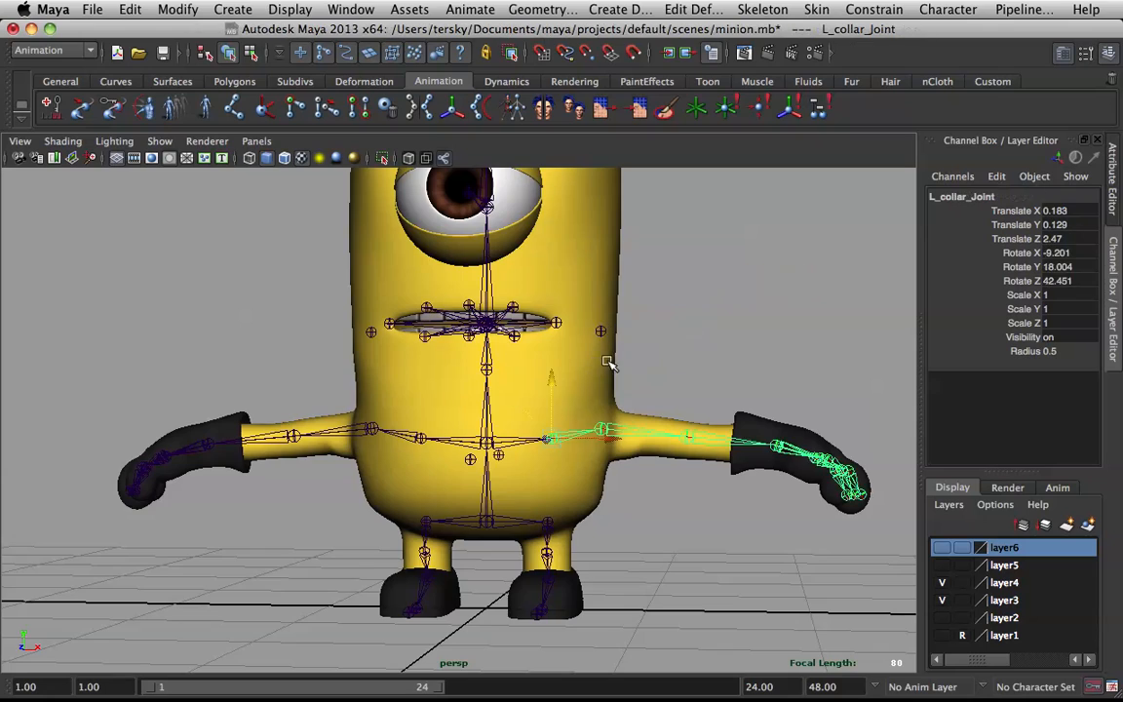
Parent-constrain the left cheek corrective joint to head1_Joint
alt+drag(624, 344, 505, 347)
alt+right_drag(505, 347, 535, 340)
alt+drag(535, 340, 553, 406)
click(492, 320)
alt+drag(492, 320, 544, 337)
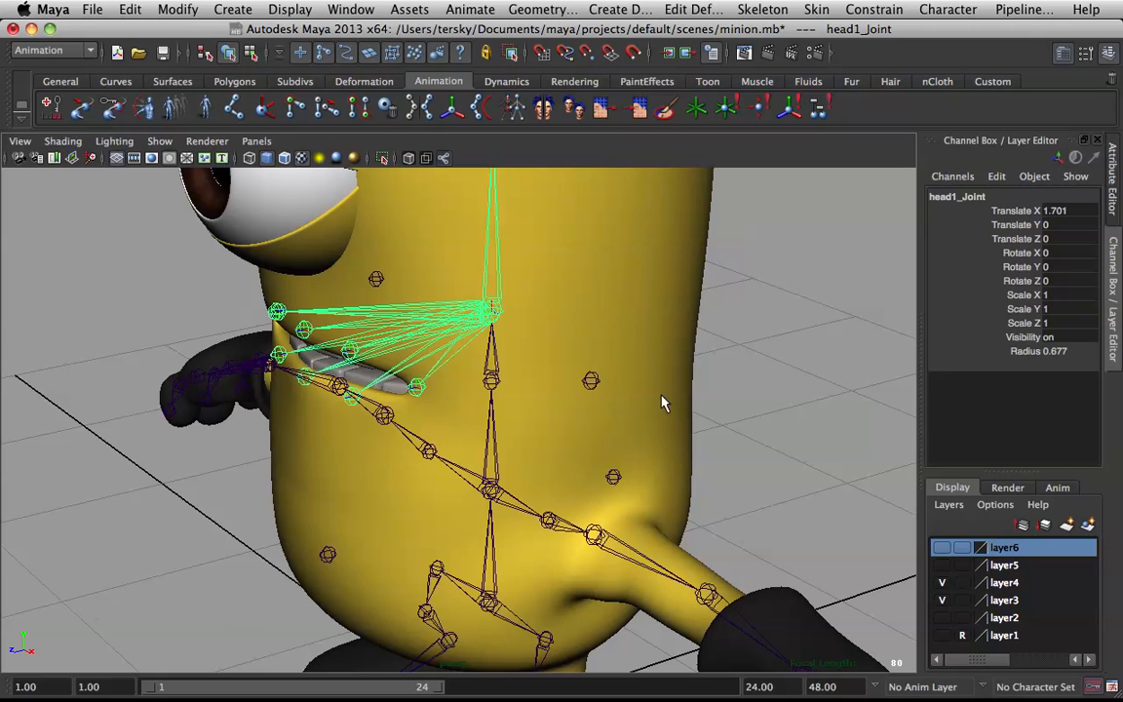
click(590, 379)
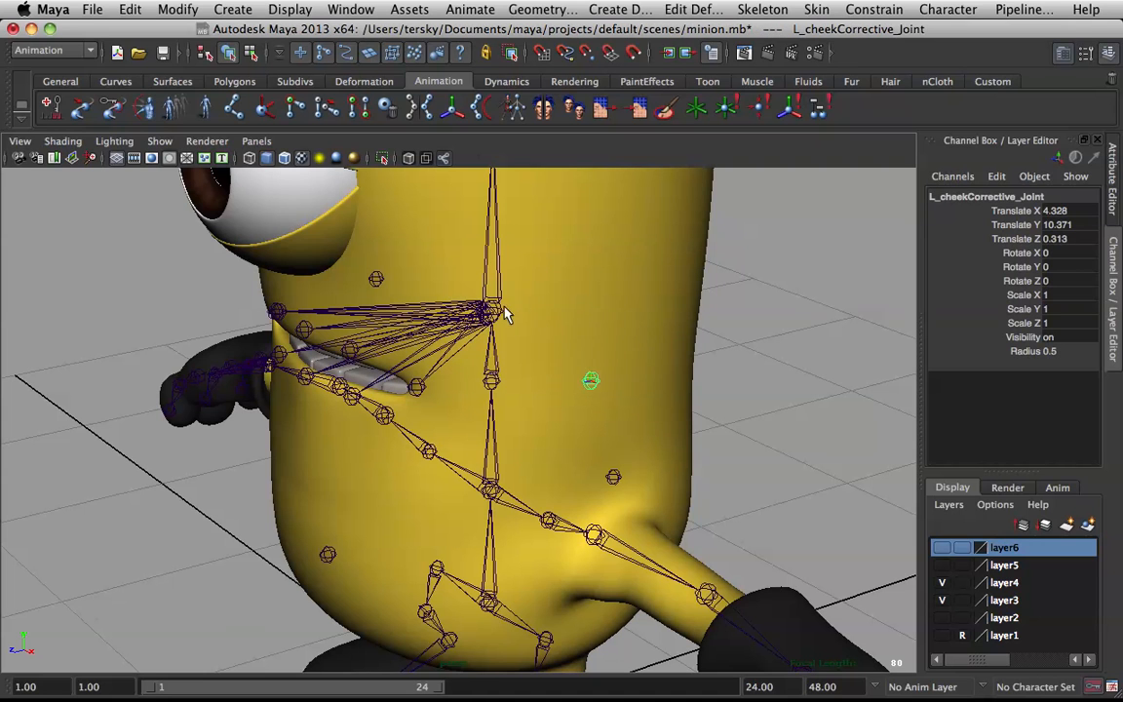
click(494, 314)
click(590, 380)
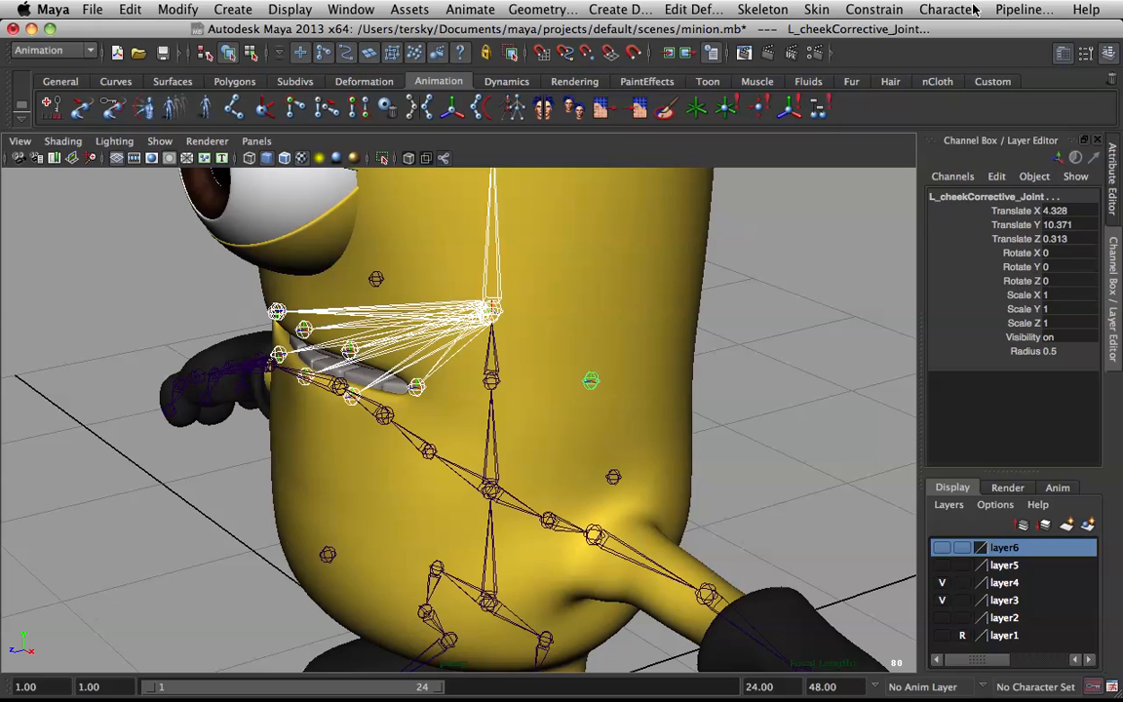
click(882, 11)
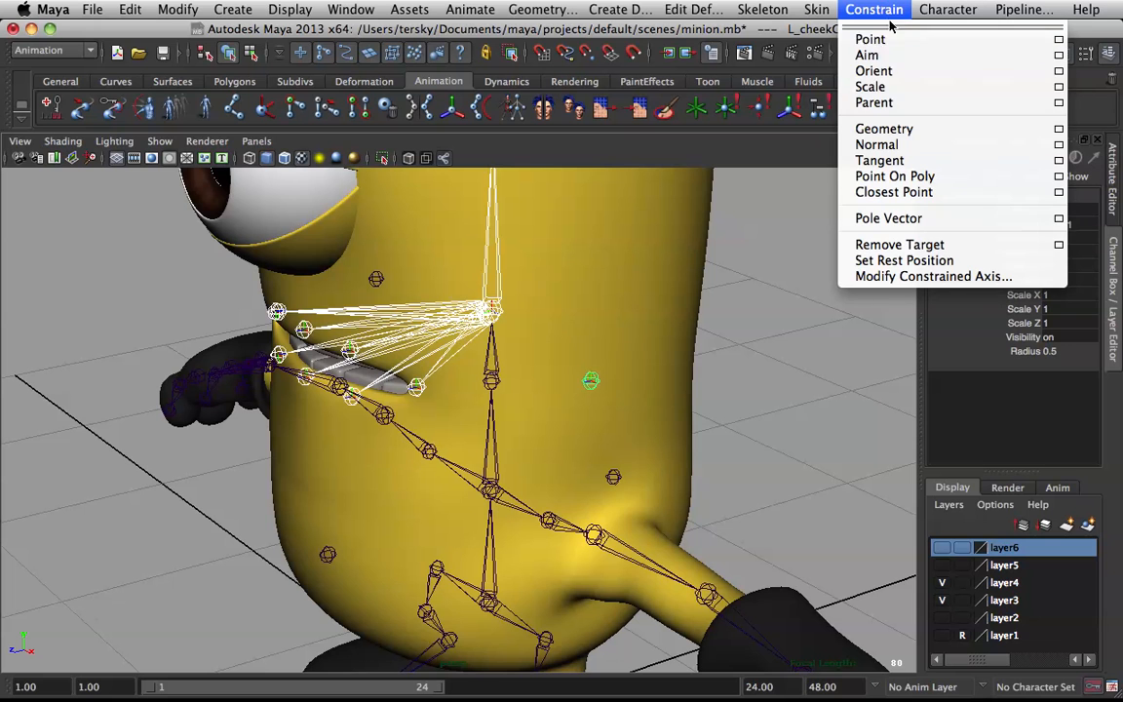
click(902, 103)
Test the head's parent constraint by rotating head1_Joint, and undo the rotation
click(466, 312)
alt+drag(466, 312, 526, 336)
key(e)
key(z)
alt+drag(476, 303, 655, 492)
Try a parent constraint with the left cheek joint selected first, as the driver, and the left collar joint second
click(614, 343)
click(652, 495)
click(585, 496)
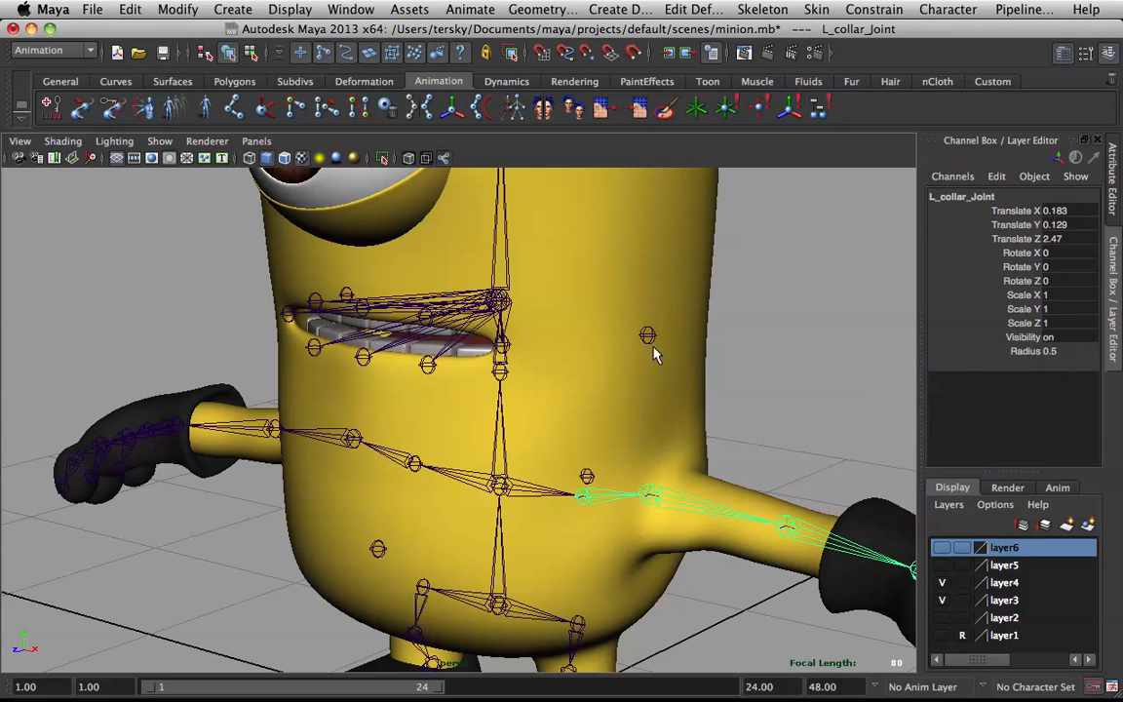
click(648, 336)
alt+drag(638, 448, 642, 494)
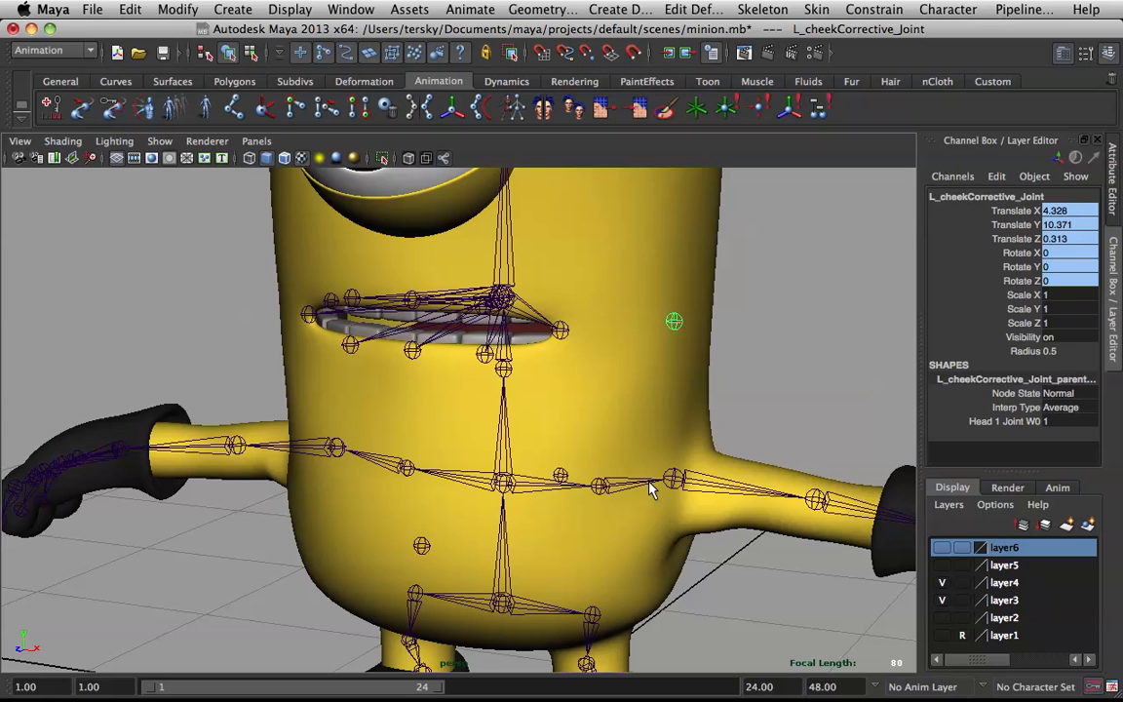
click(651, 489)
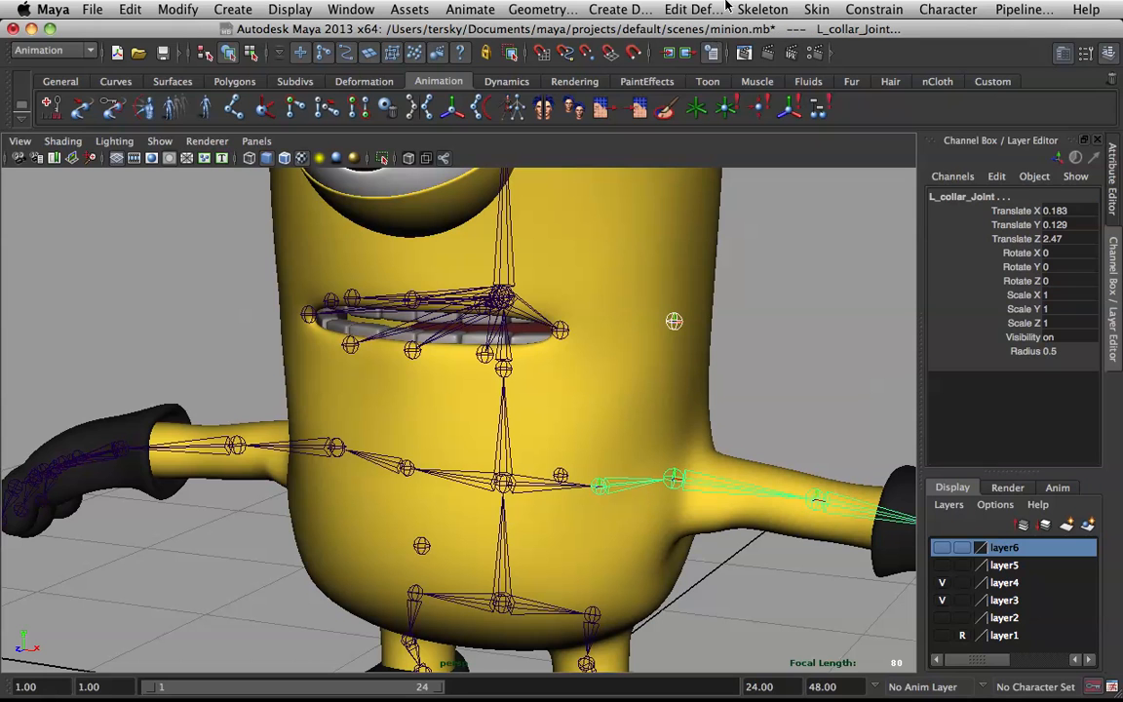
click(844, 8)
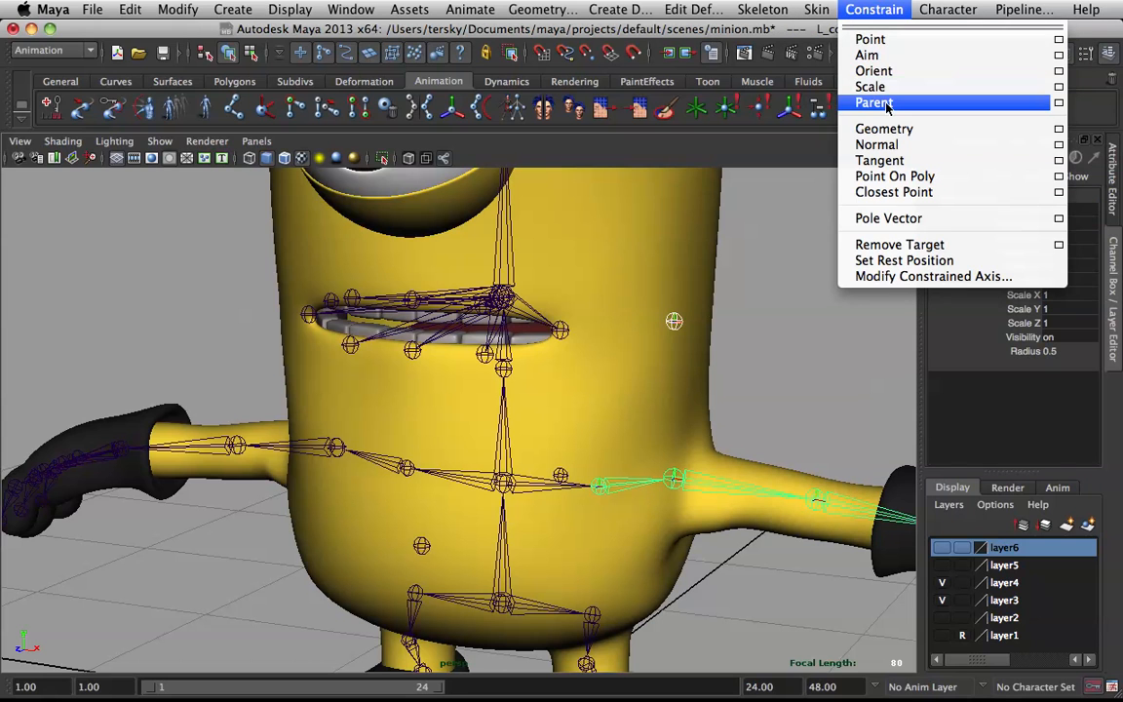
click(839, 102)
Test the collar and cheek constraint by rotating the joints, and undo the rotation and that constraint
key(e)
drag(595, 399, 642, 417)
key(z)
click(677, 322)
key(z)
key(z)
Try parent-constraining the left cheek joint to the left collar joint, selecting the collar first and the cheek second
click(791, 350)
key(q)
click(630, 485)
shift+click(675, 322)
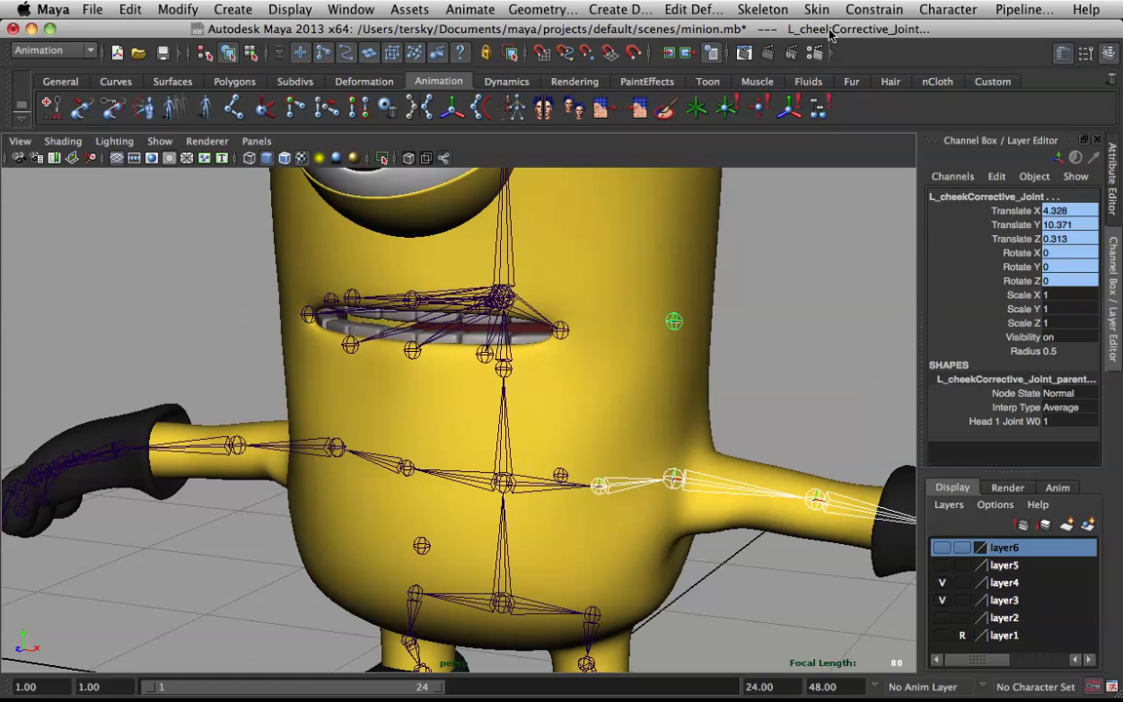
click(874, 9)
click(887, 105)
Rotate the left collar joint upward to test how the cheek joint follows, and undo the rotation
click(729, 413)
click(603, 487)
key(e)
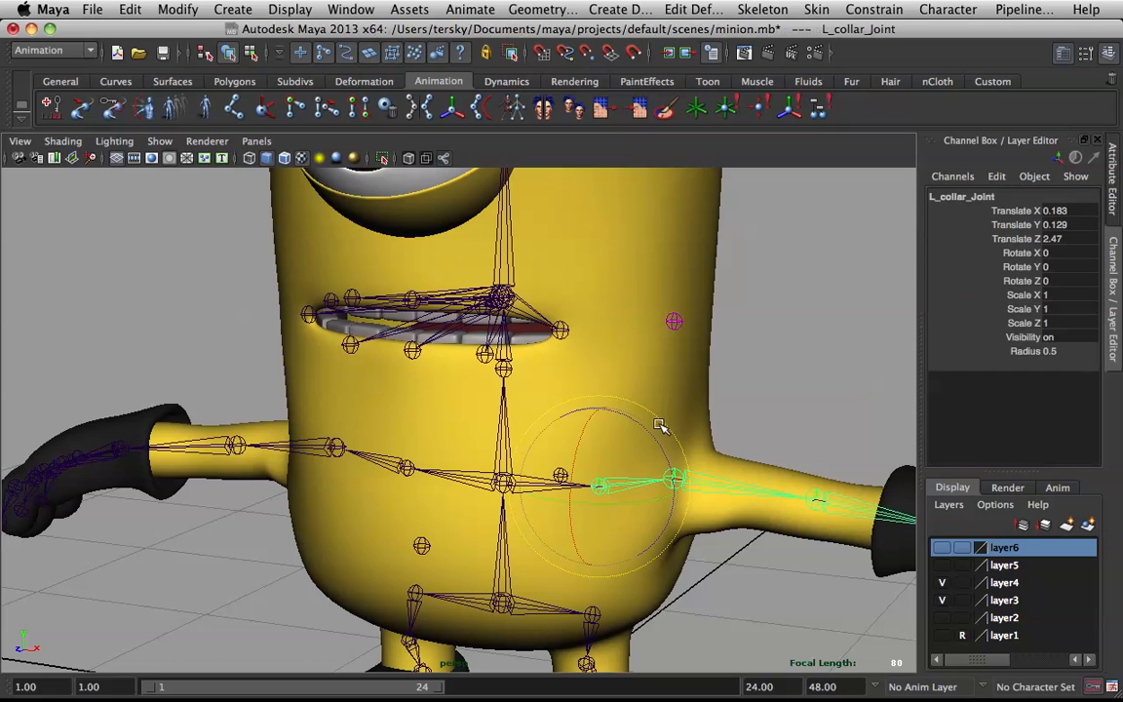
drag(651, 445, 662, 372)
key(super+z)
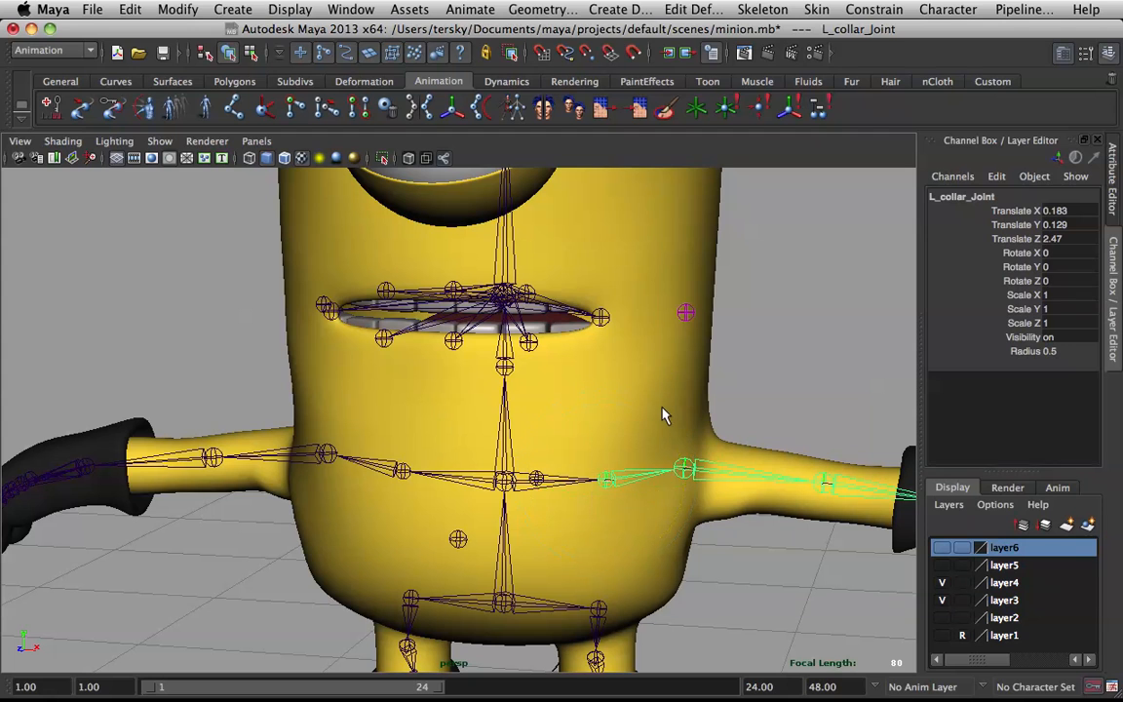
Open the Parent constraint options for the left collar and cheek joints and move the window clear of the model
click(666, 416)
click(686, 312)
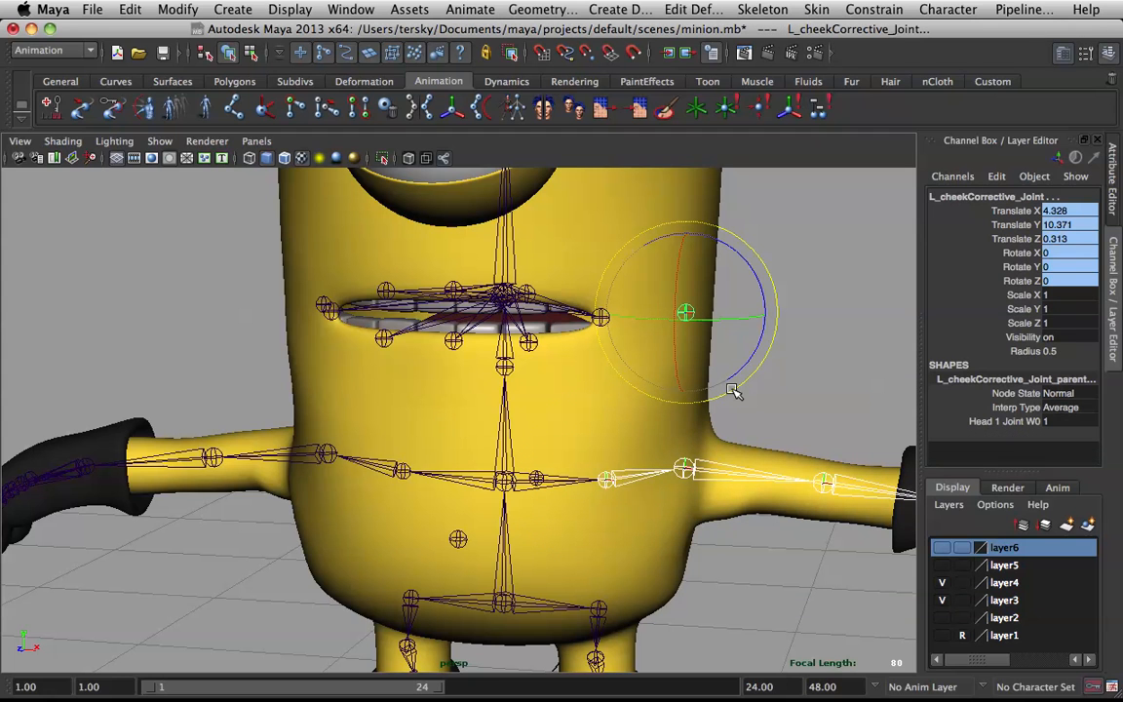
key(q)
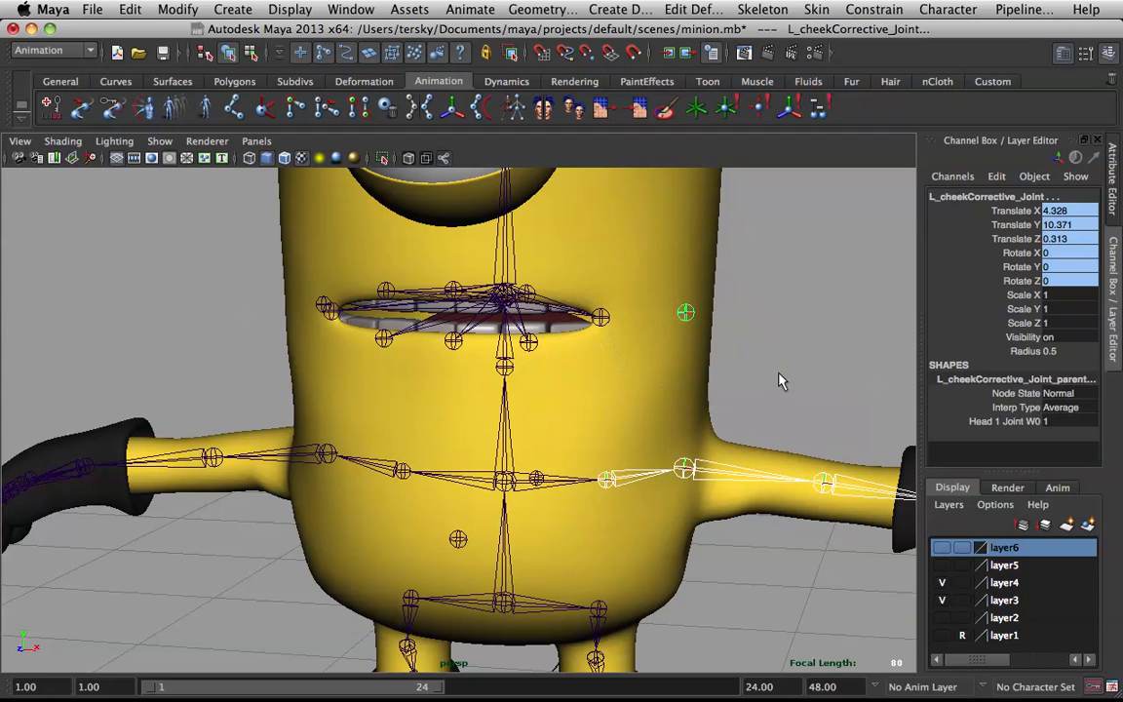
click(644, 479)
shift+click(686, 314)
click(871, 10)
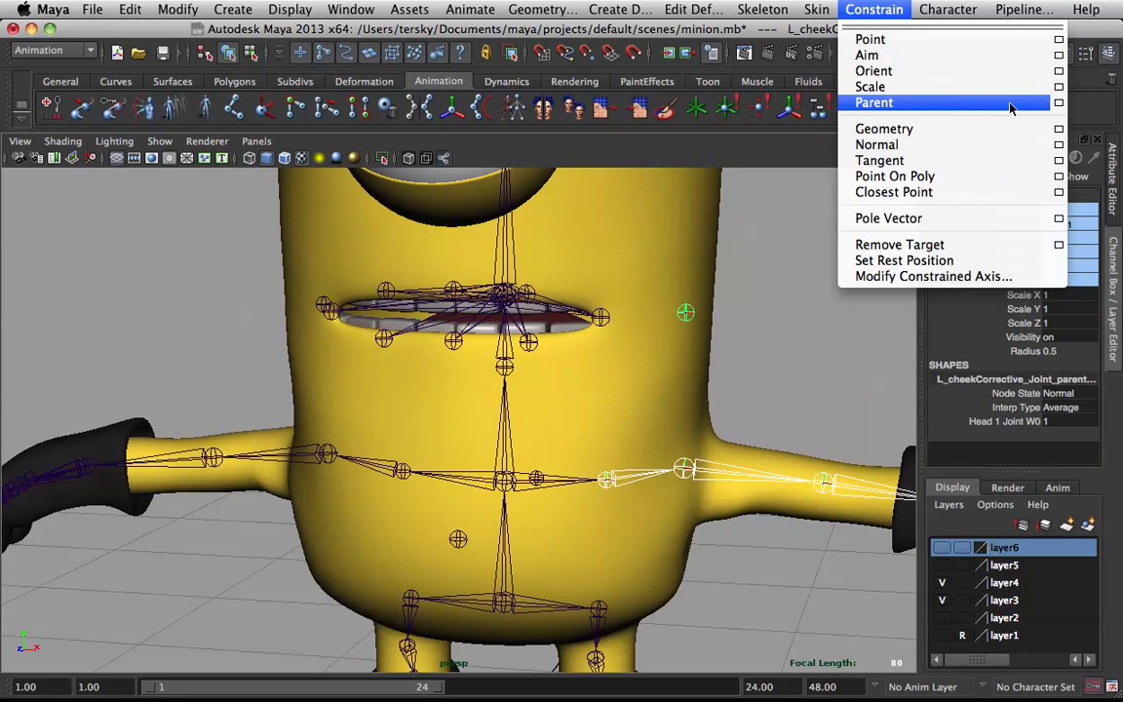
click(1058, 103)
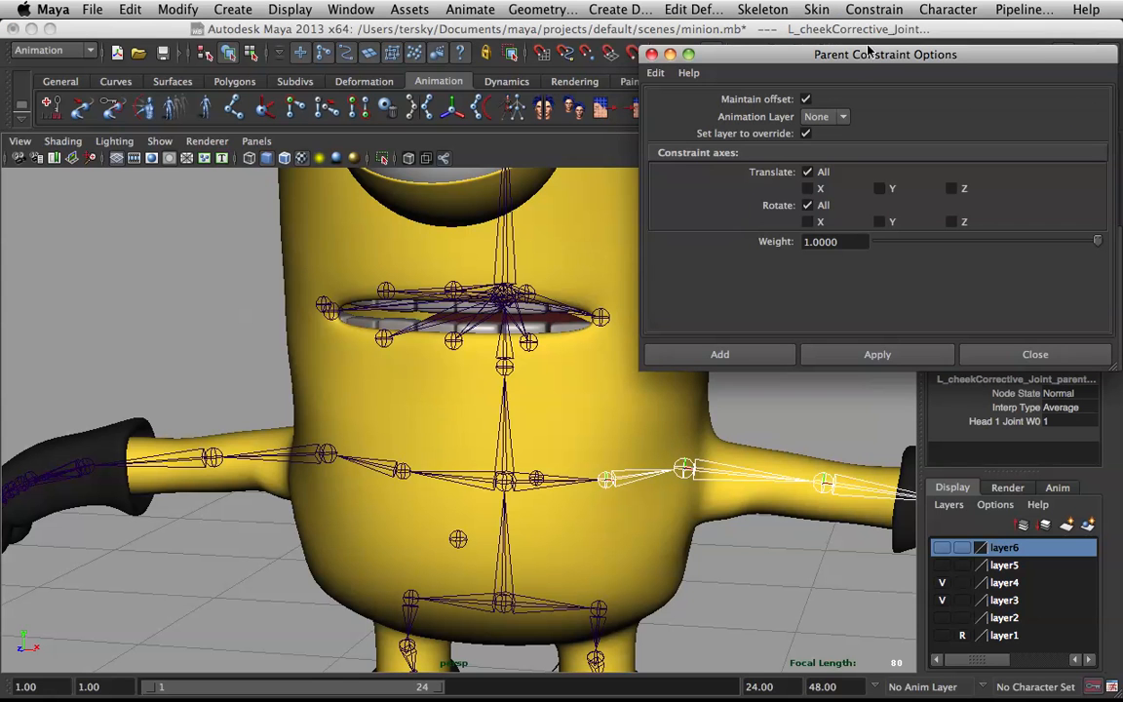
drag(871, 47, 209, 28)
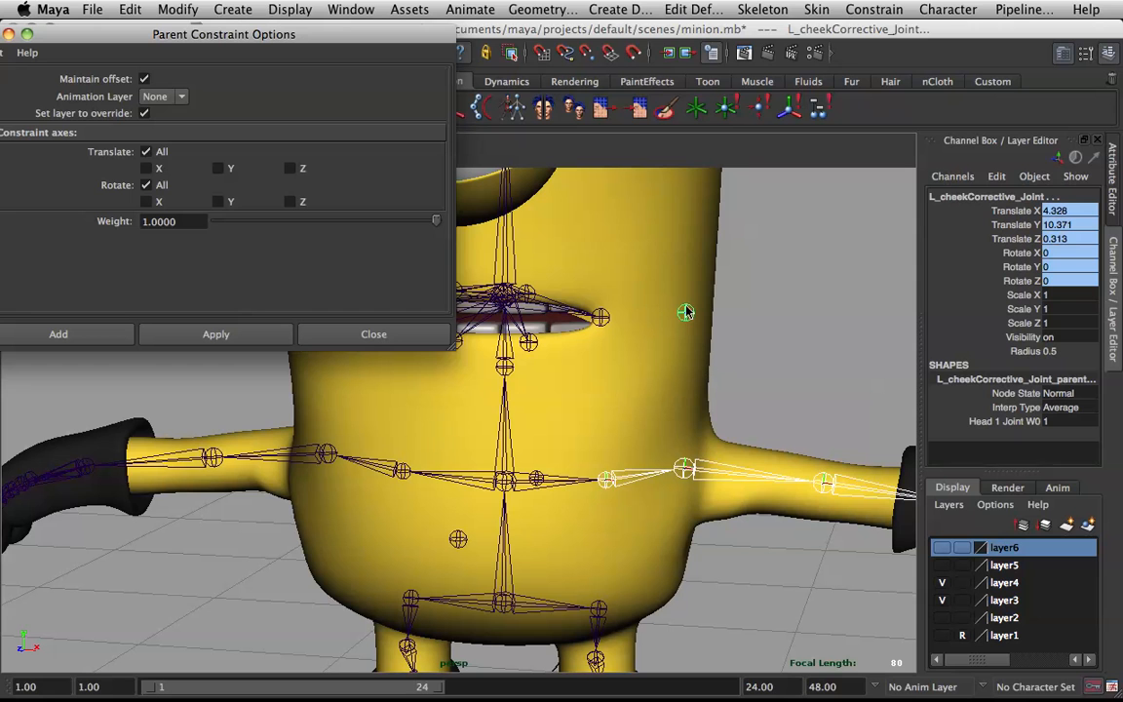
Limit the parent constraint's translation to the Y axis, trying the left collar joint's rotation to check the movement direction
click(659, 476)
key(super+z)
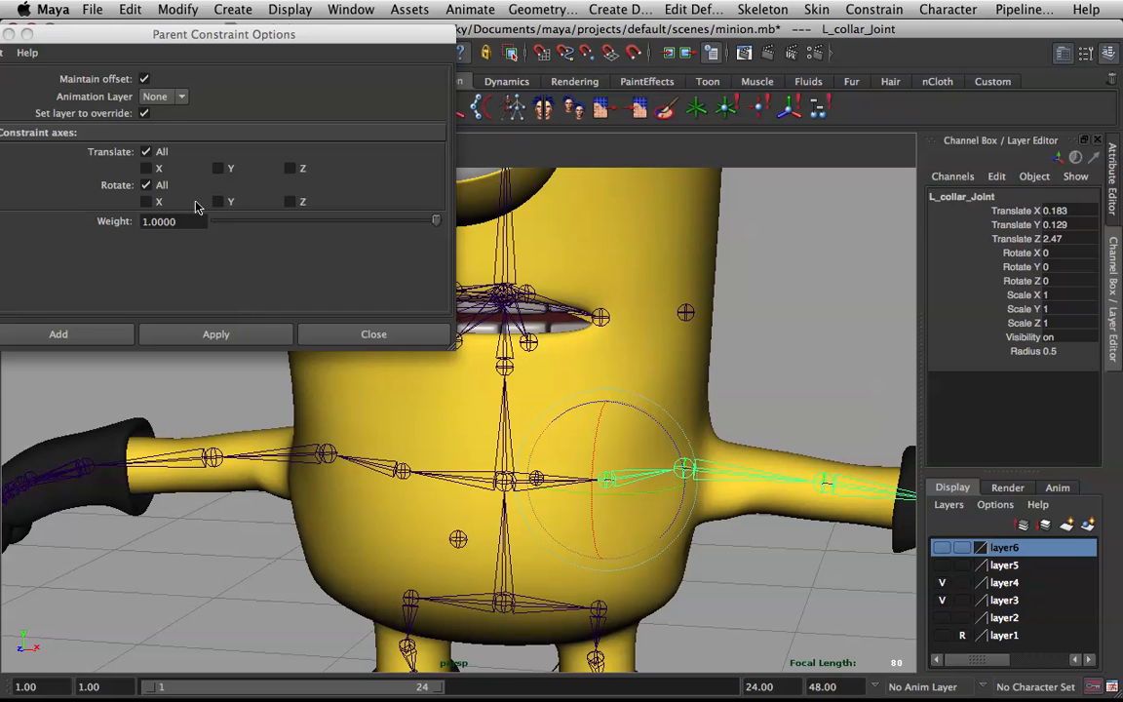
click(146, 153)
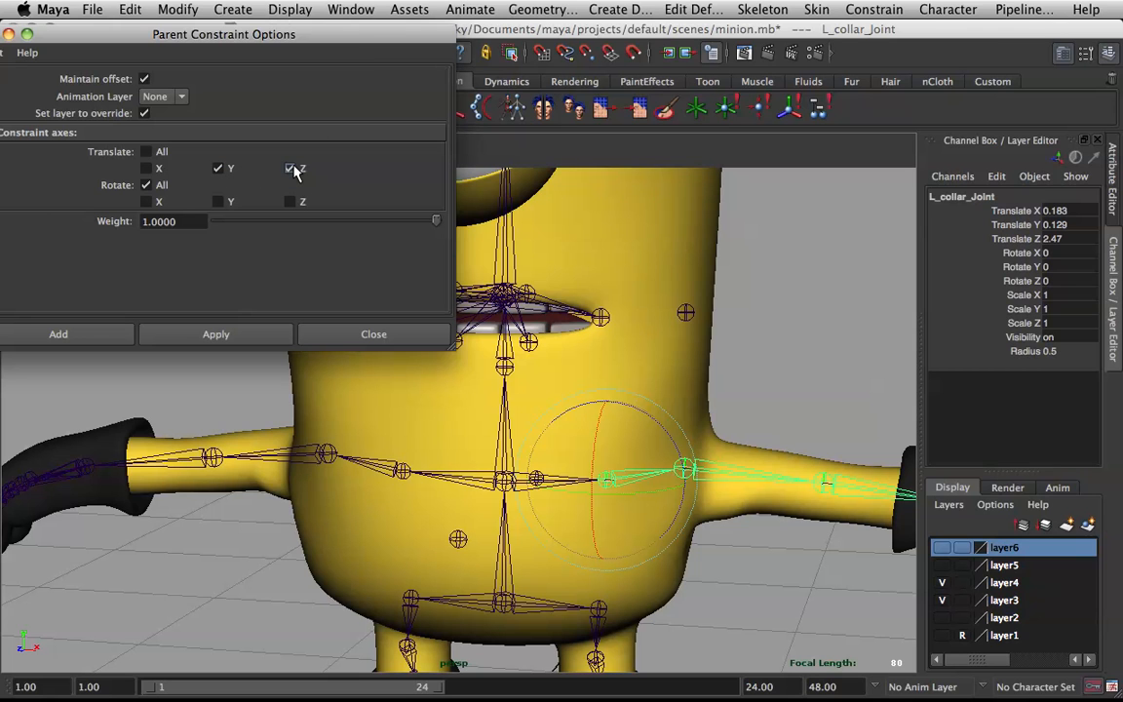
alt+drag(689, 295, 578, 296)
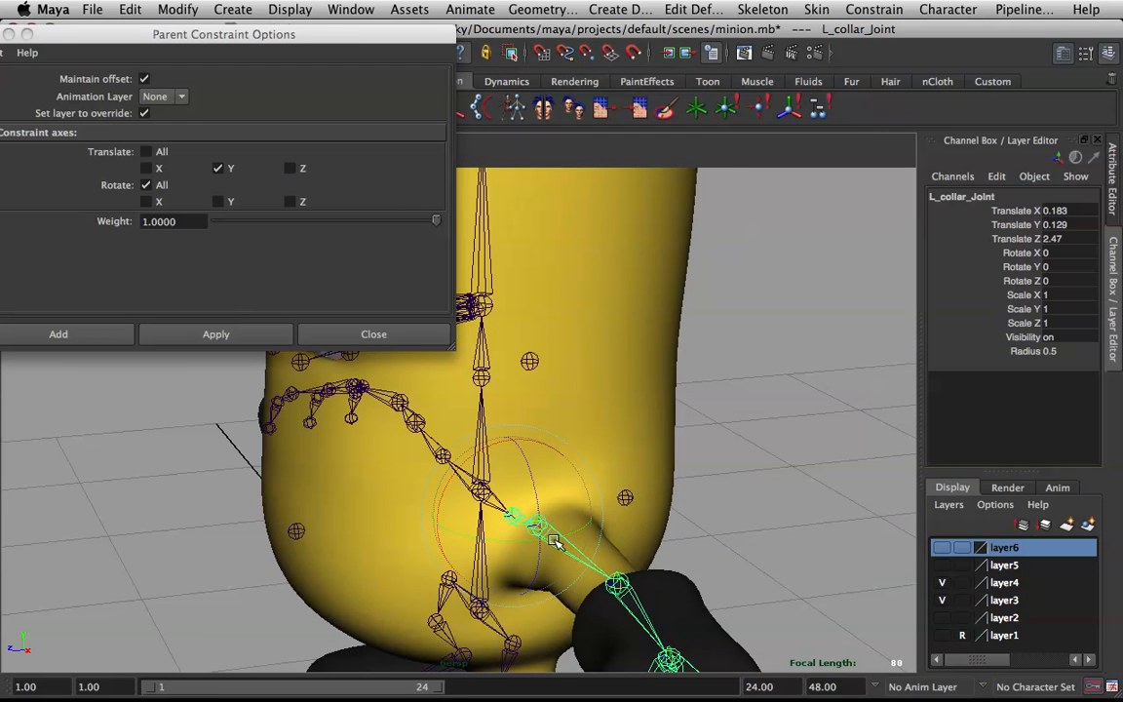
drag(553, 536, 544, 493)
key(super+z)
alt+drag(646, 346, 736, 342)
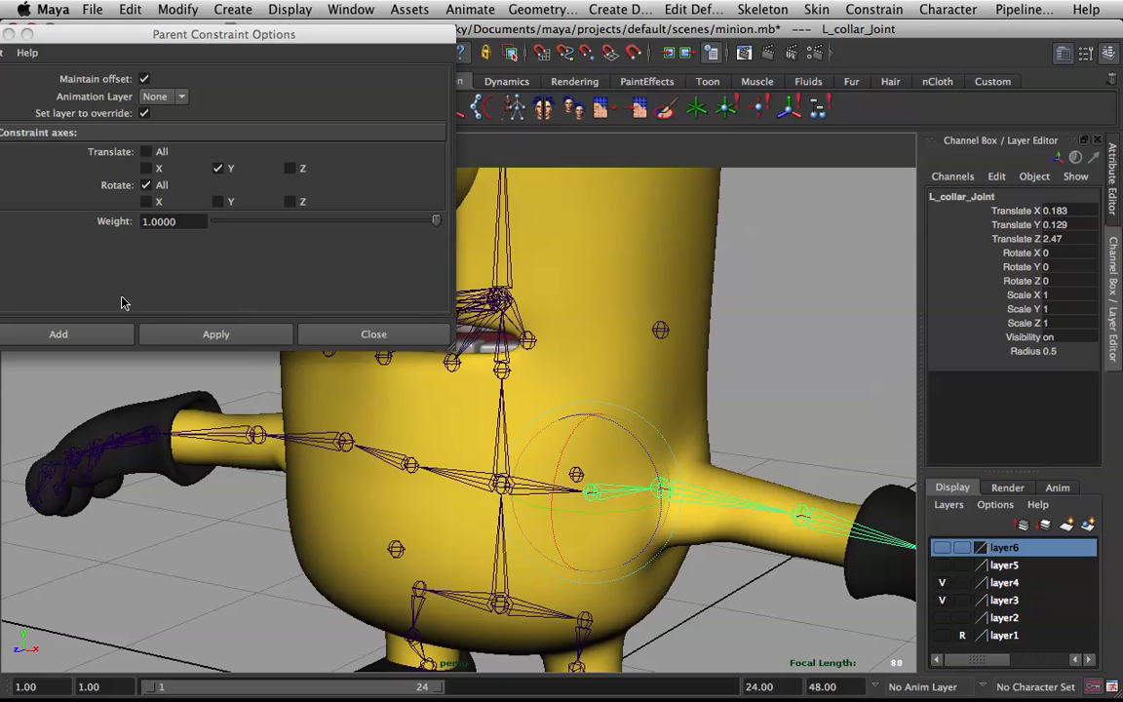
Apply the parent constraint from the left collar joint to the left cheek joint, with Y translation and all rotation axes
click(188, 333)
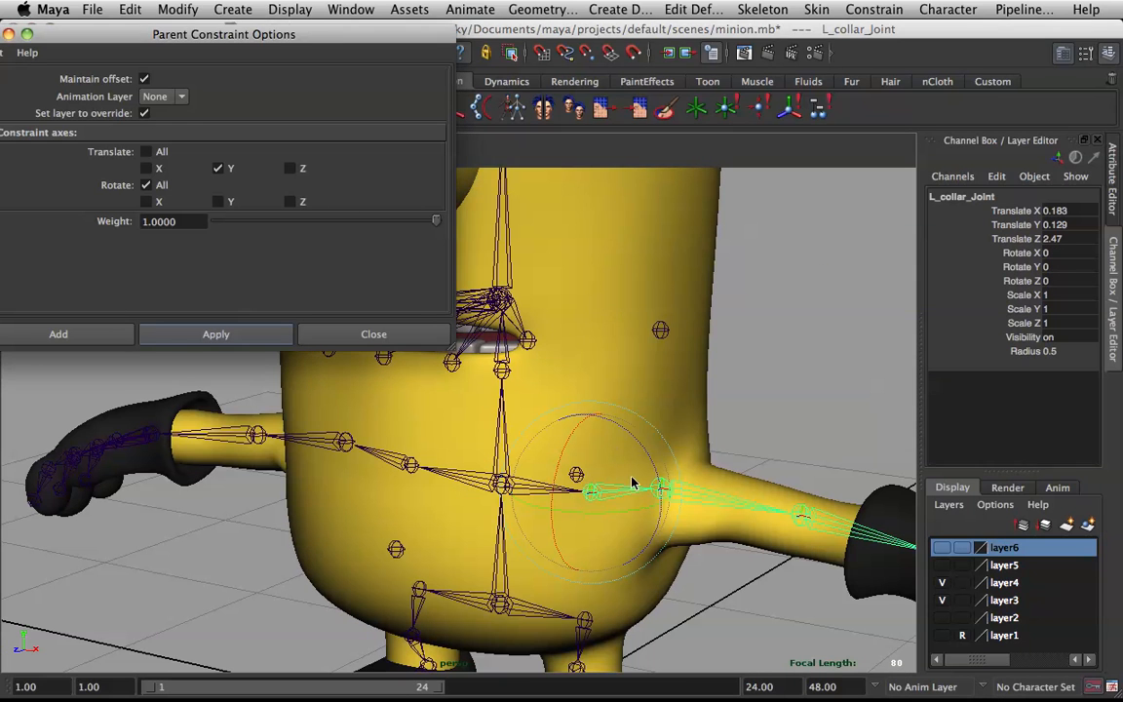
click(661, 330)
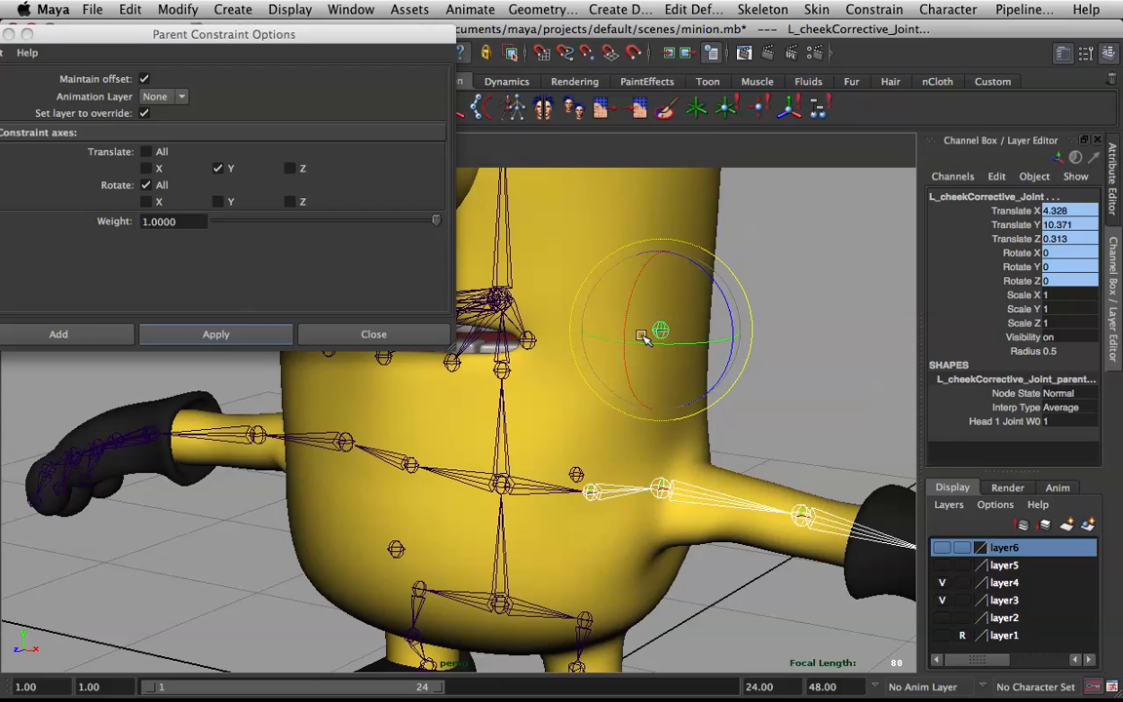
click(165, 335)
alt+drag(624, 390, 704, 385)
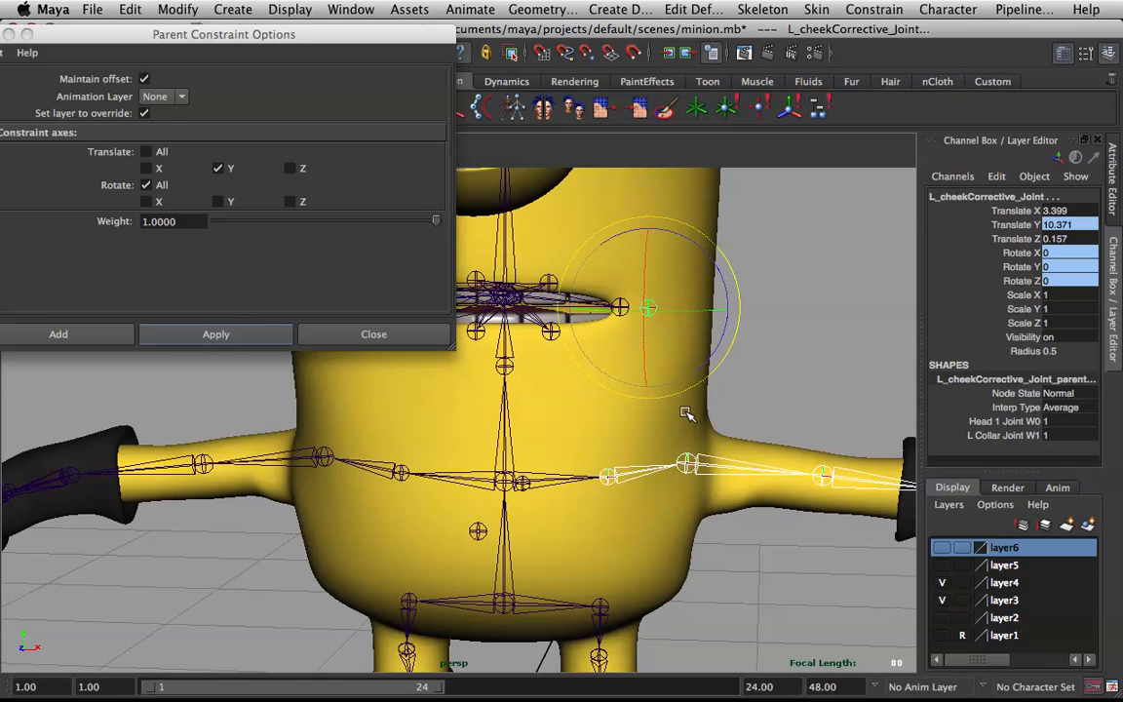
Rotate the left collar joint to check how the doubly constrained cheek joint follows, and undo the rotation
key(q)
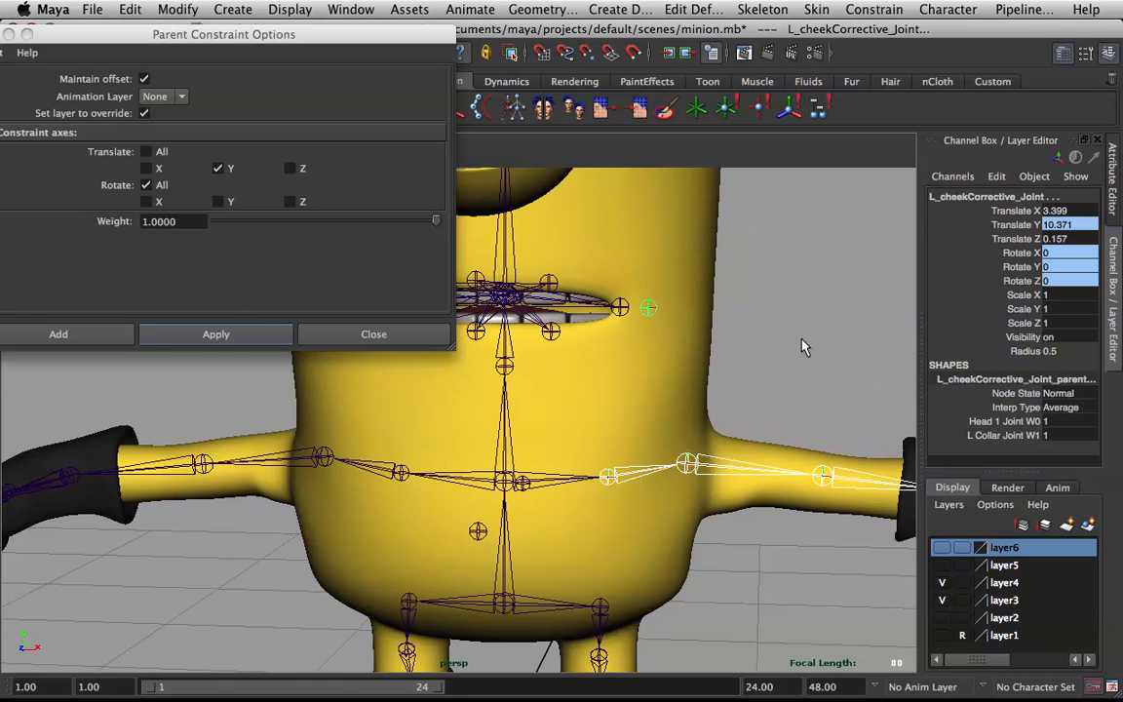
click(660, 468)
alt+drag(668, 455, 695, 496)
key(e)
key(super+z)
Select the left cheek joint and set its Head 1 and L Collar parent constraint weights to 0.5
alt+drag(673, 407, 893, 389)
click(644, 343)
drag(1053, 424, 1063, 438)
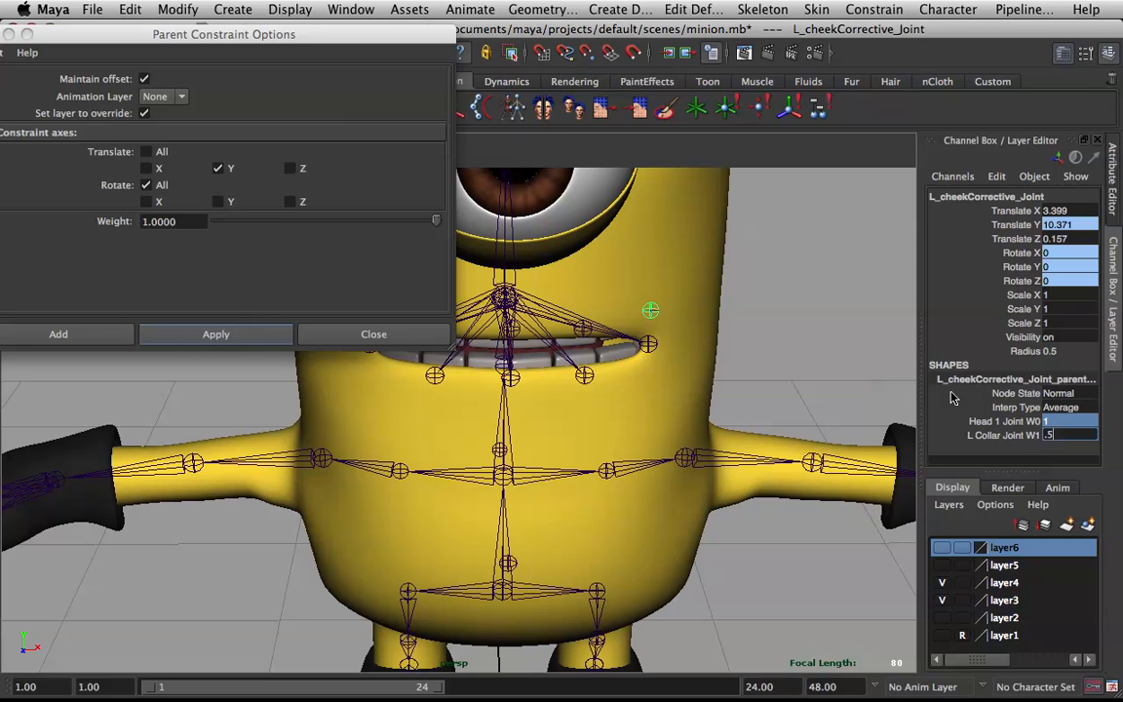
Undo the recent weight and collar constraint changes until the left cheek joint has only its original head constraint
click(768, 319)
alt+drag(768, 319, 687, 344)
click(687, 344)
key(z)
key(z)
key(z)
alt+drag(686, 344, 727, 358)
click(684, 375)
key(z)
key(z)
key(z)
key(z)
key(z)
key(z)
key(z)
key(z)
key(z)
key(z)
click(725, 369)
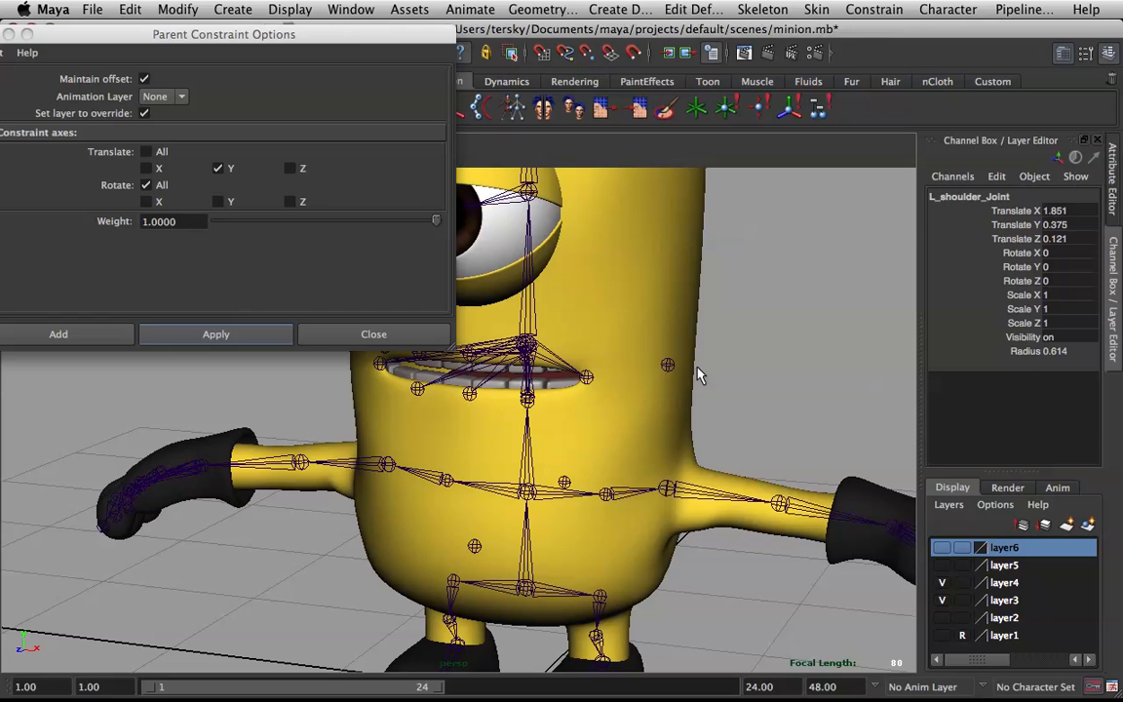
Delete the head parent constraint nested under L_cheekCorrective_Joint in the scene hierarchy
click(666, 364)
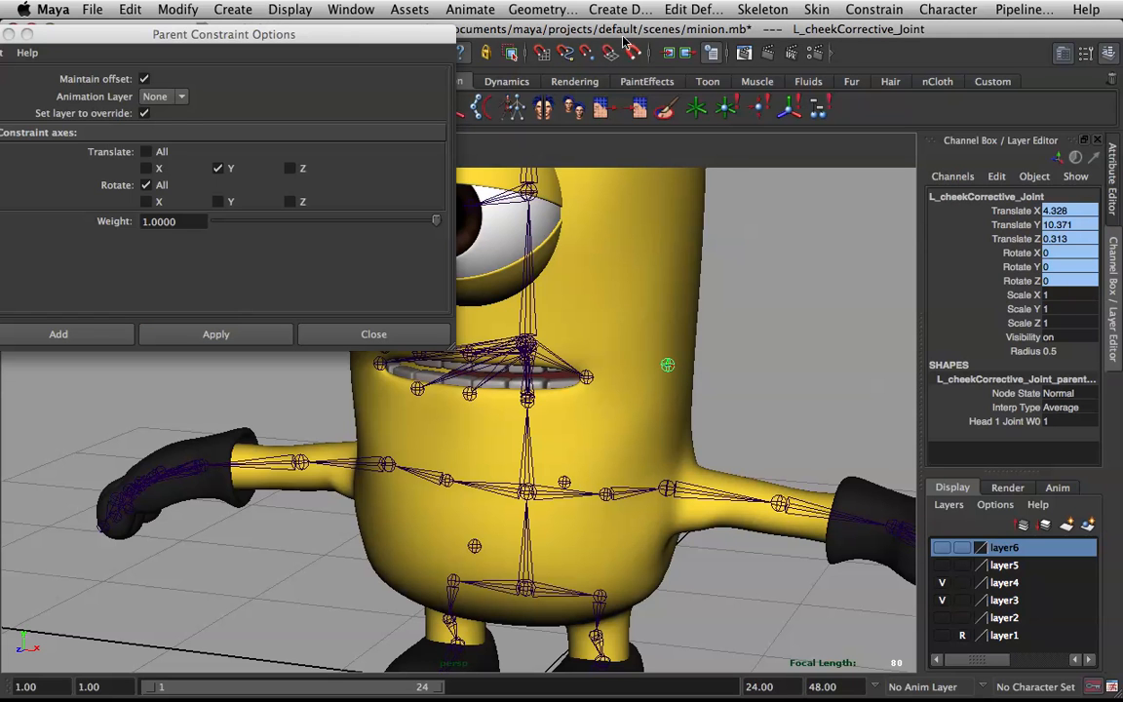
mouse_move(592, 698)
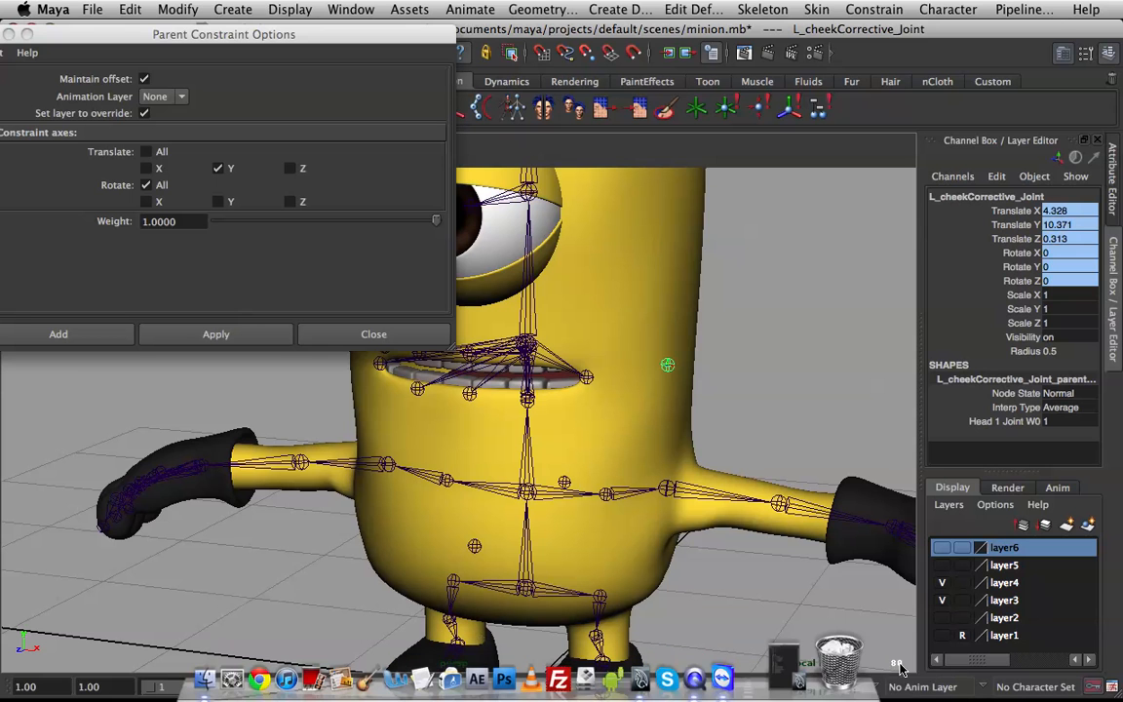
click(809, 667)
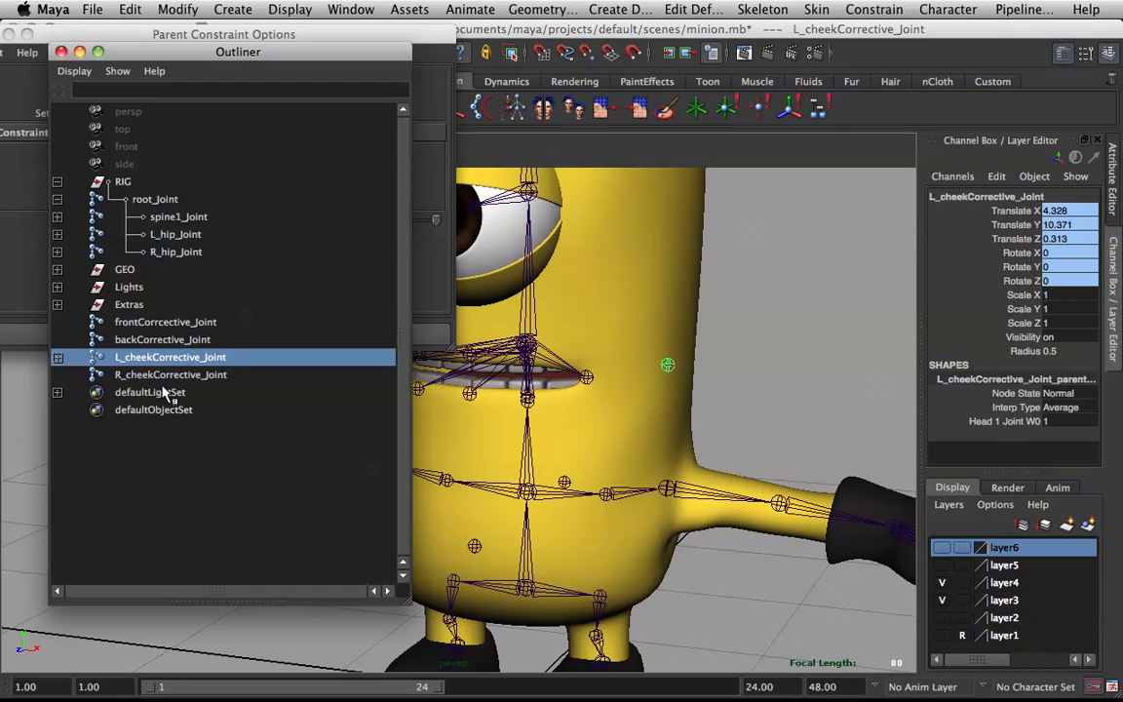
click(57, 357)
click(136, 375)
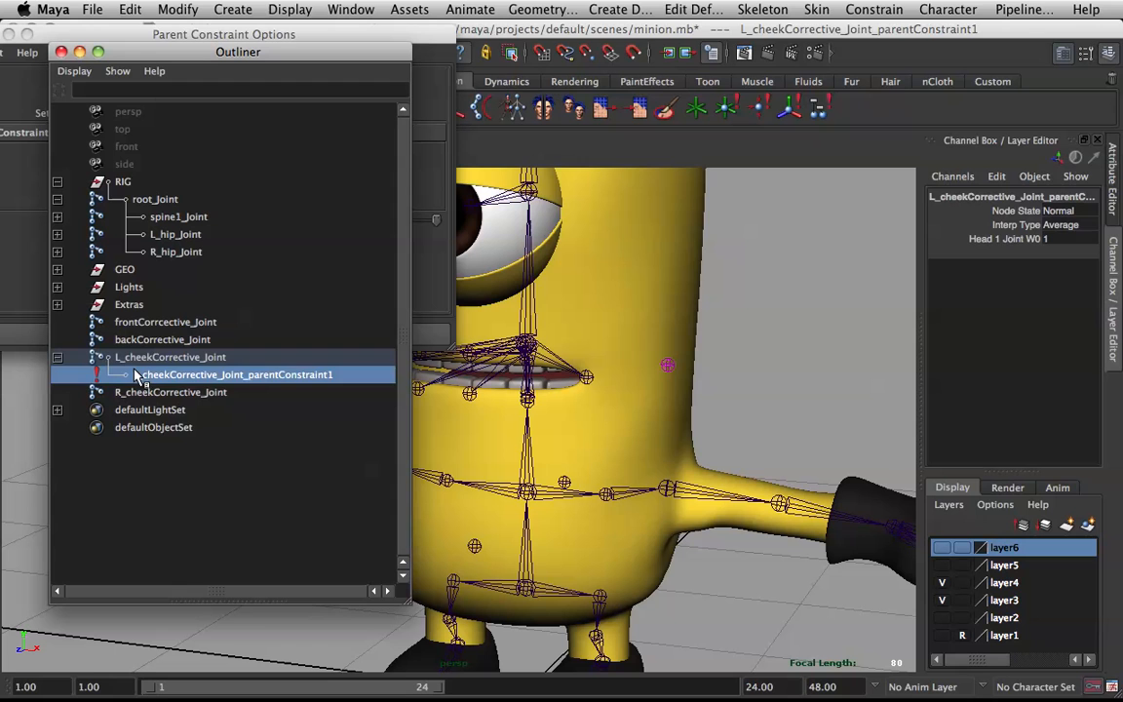
key(Delete)
Parent-constrain the left cheek joint to the left collar joint with Y translation and all rotation axes
click(667, 489)
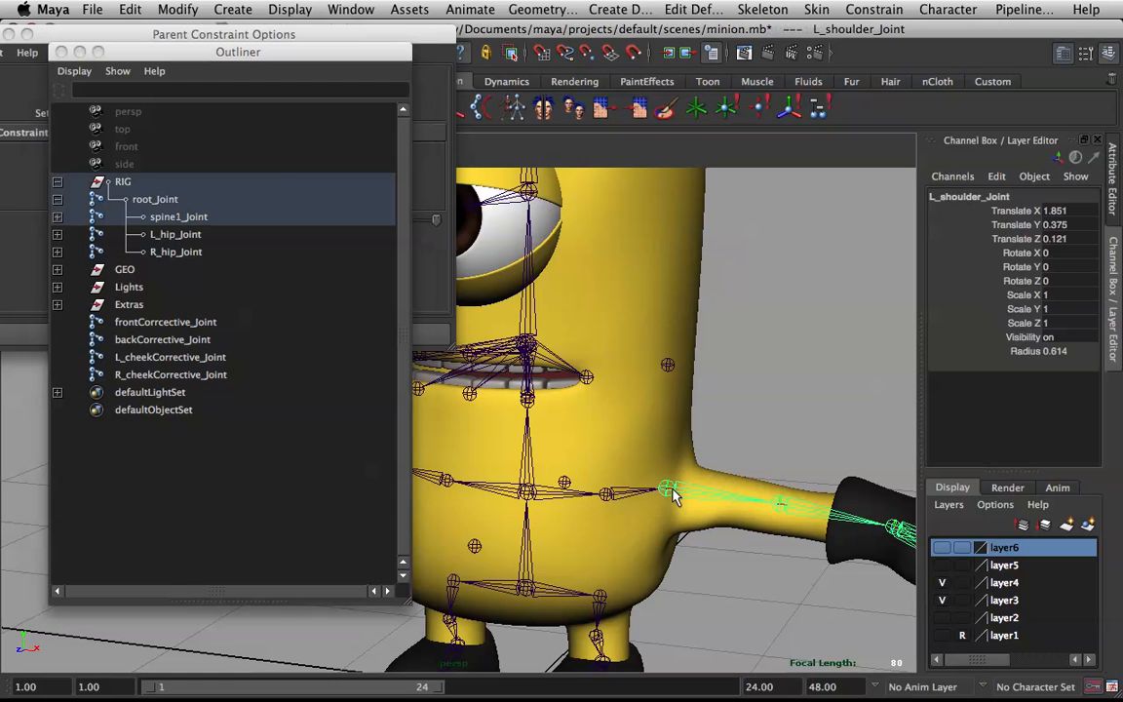
click(606, 493)
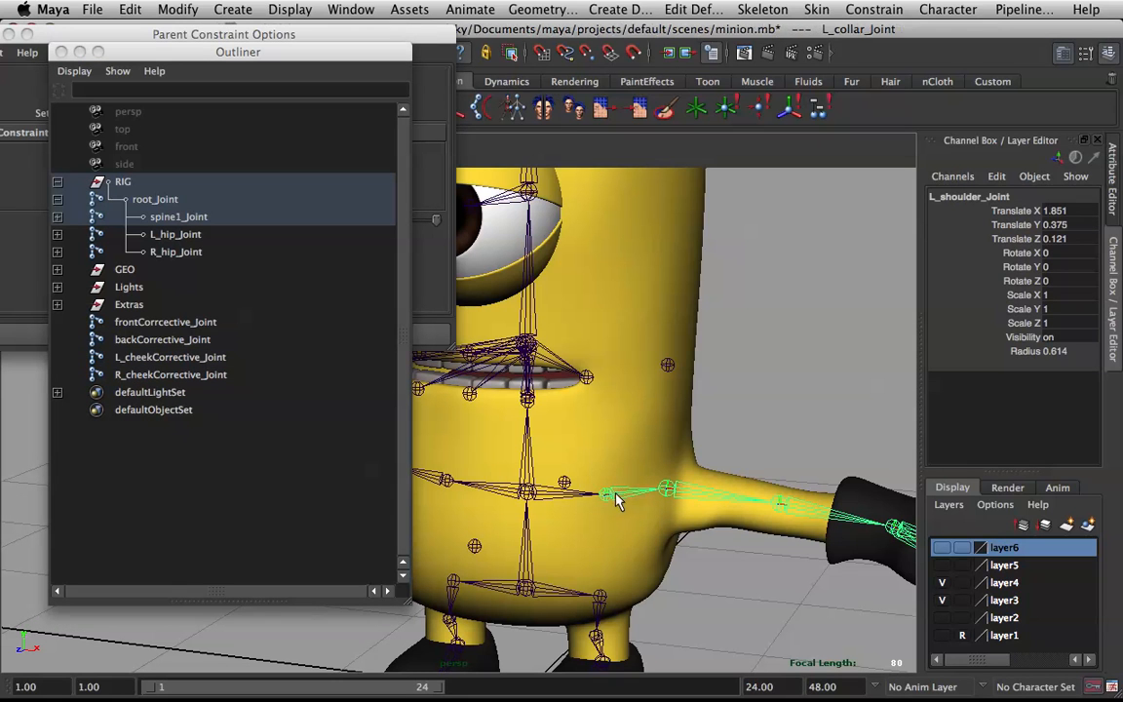
click(667, 369)
drag(332, 58, 412, 245)
click(234, 165)
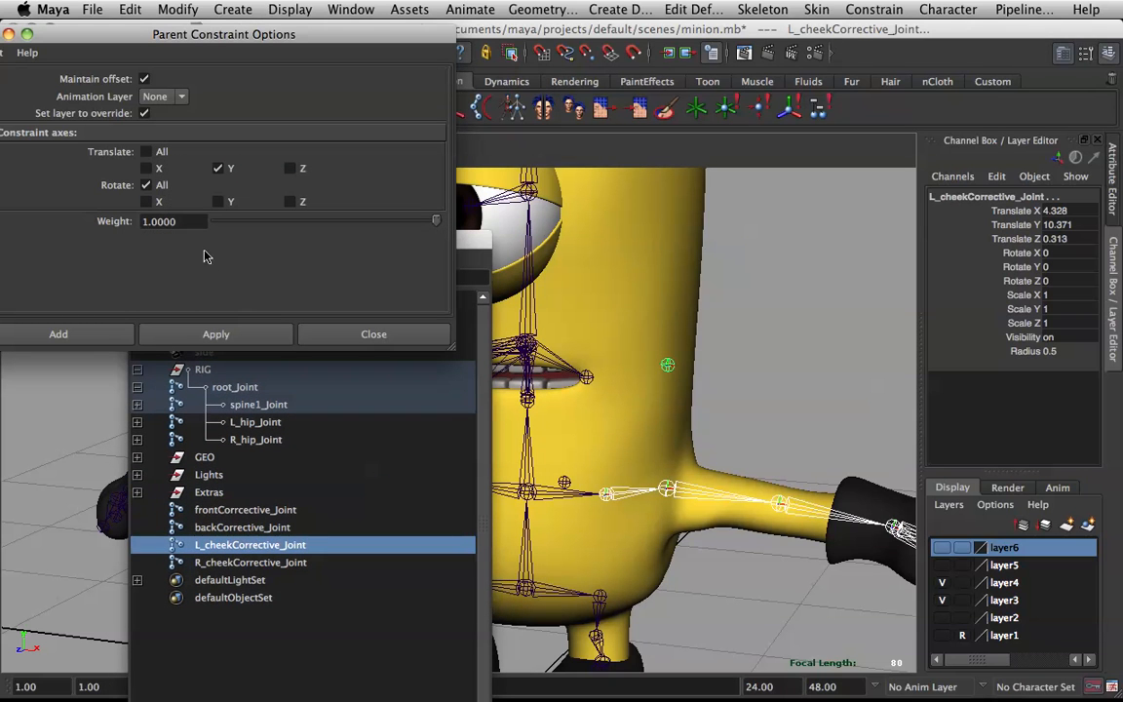
click(219, 331)
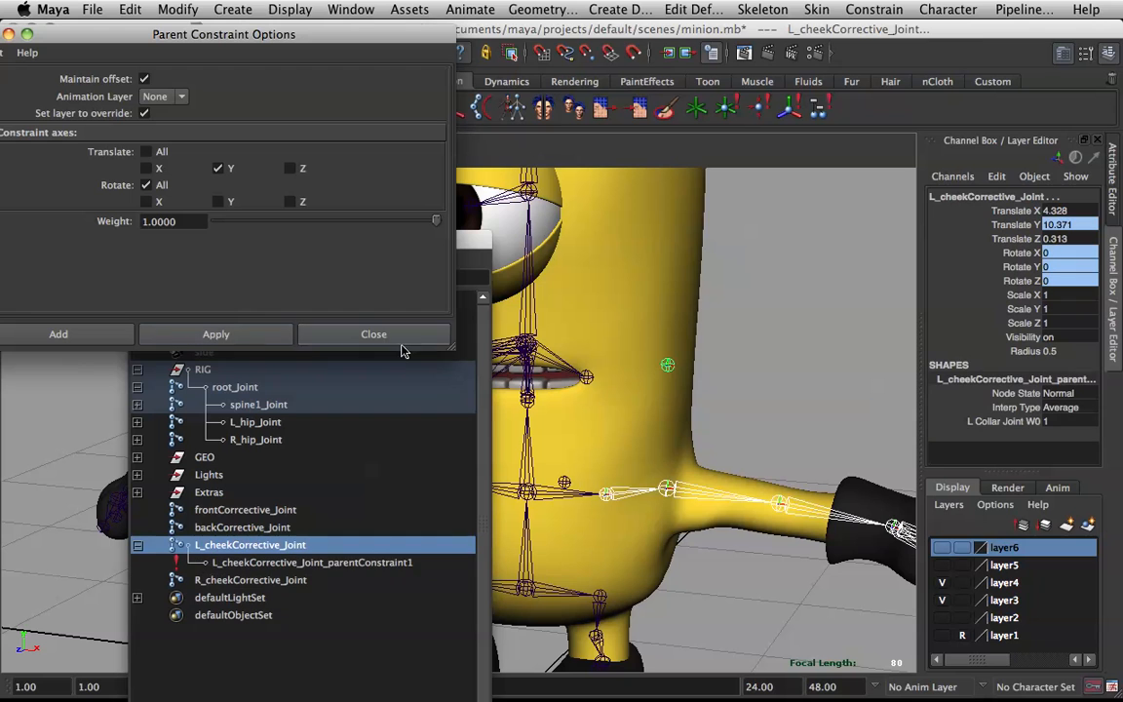
Rotate the left collar joint in several directions to test the collar-only cheek constraint, undoing the rotations
click(632, 490)
key(e)
drag(666, 451, 639, 382)
drag(648, 395, 678, 354)
key(super+z)
drag(671, 432, 543, 340)
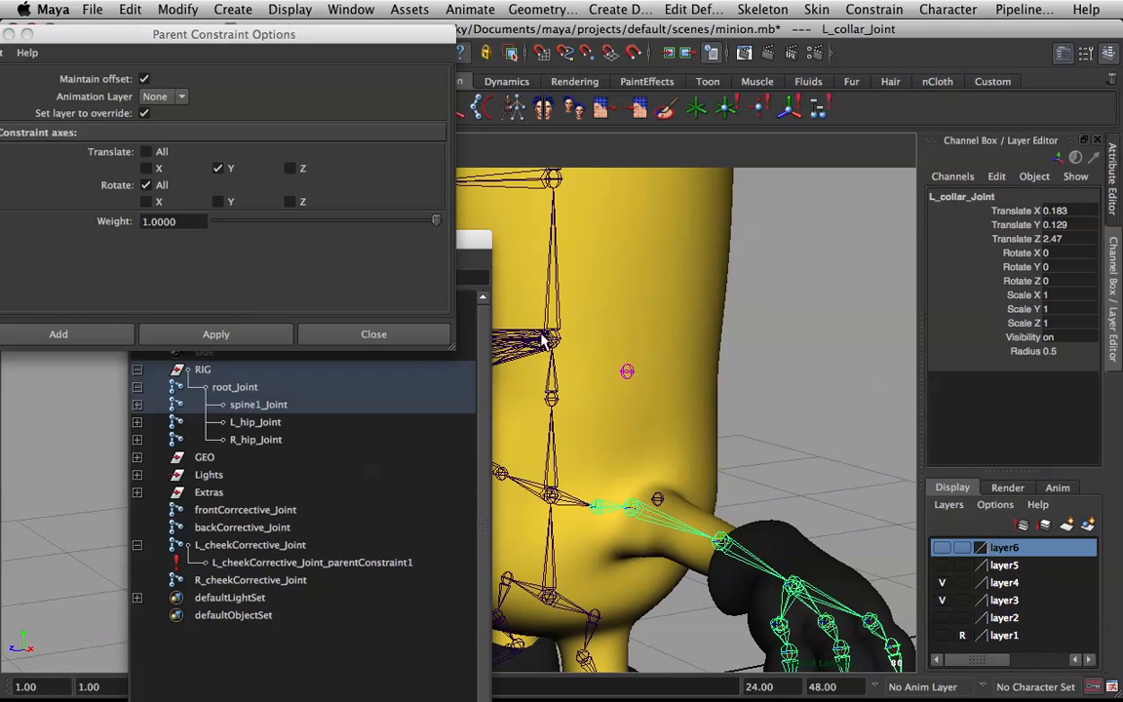
alt+drag(655, 354, 660, 369)
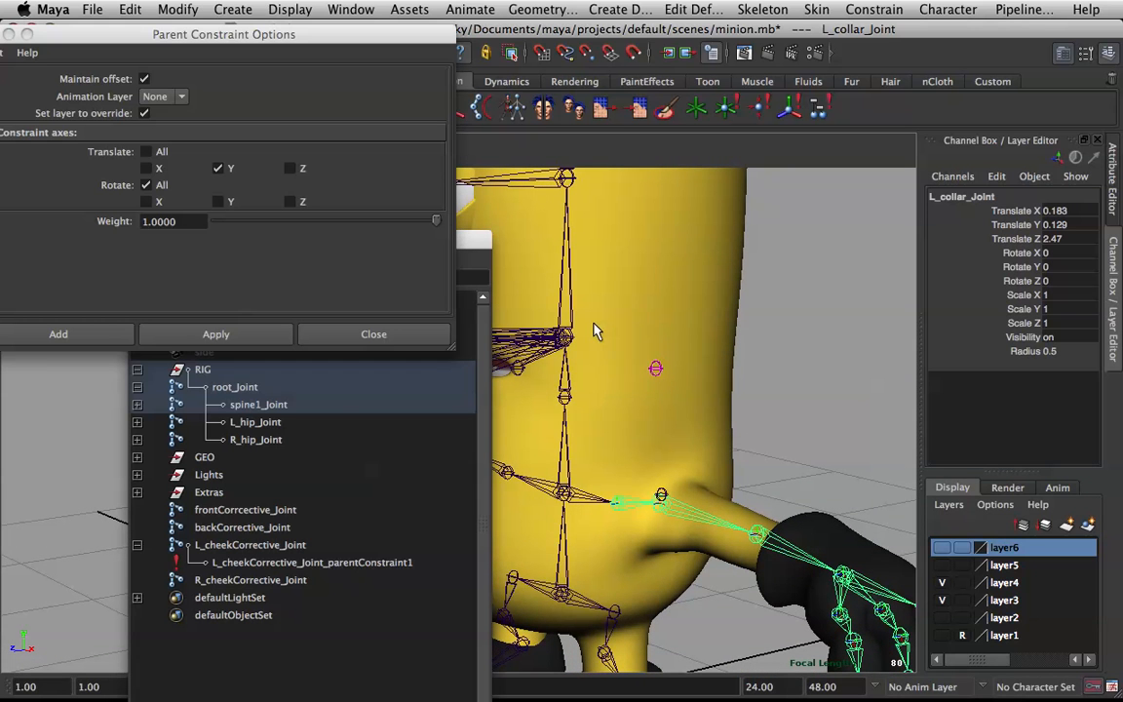
Add a parent constraint from head1_Joint to the left cheek joint with all translation and rotation axes
click(565, 341)
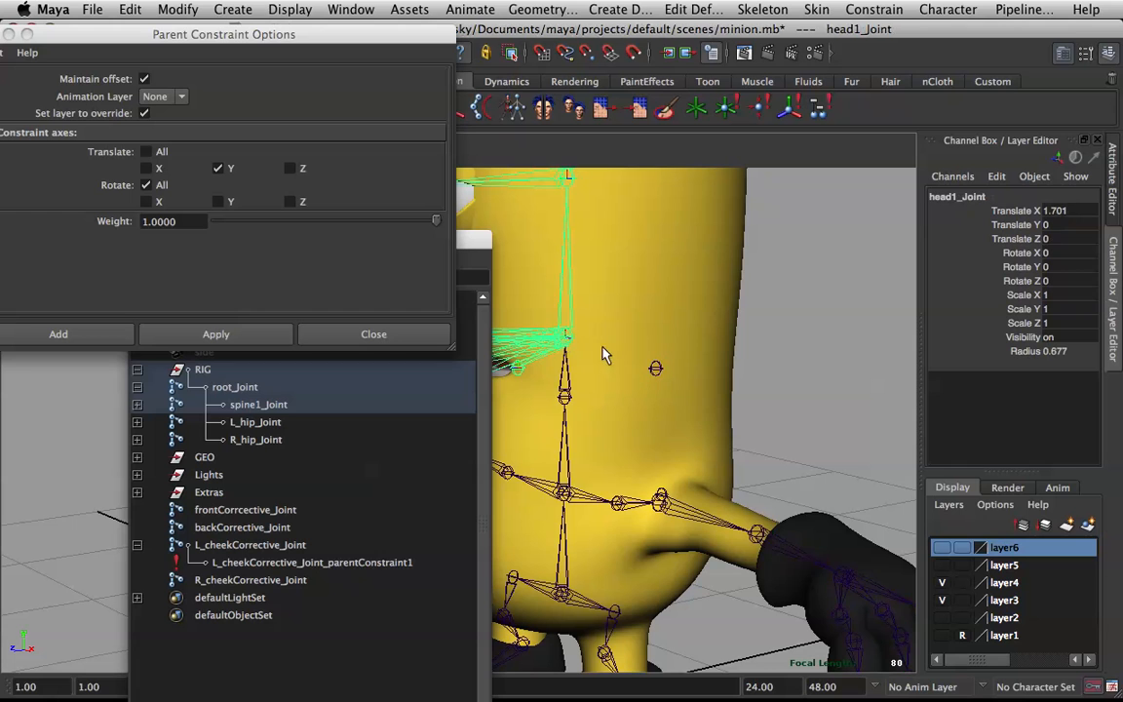
click(659, 368)
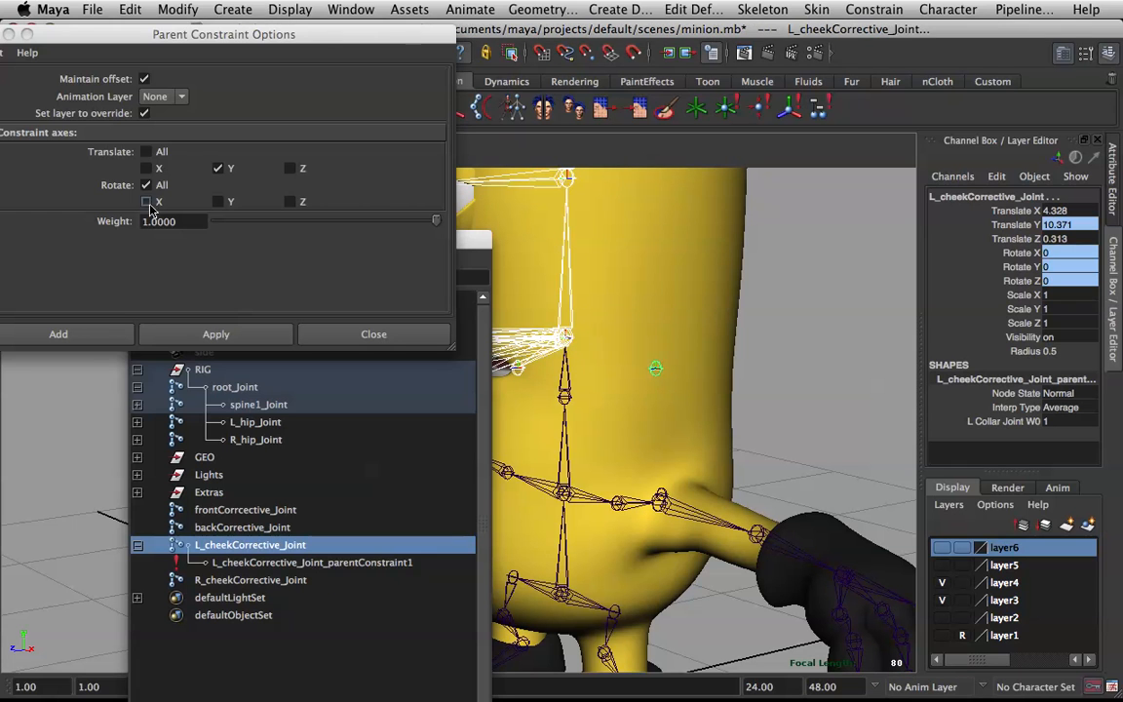
click(148, 153)
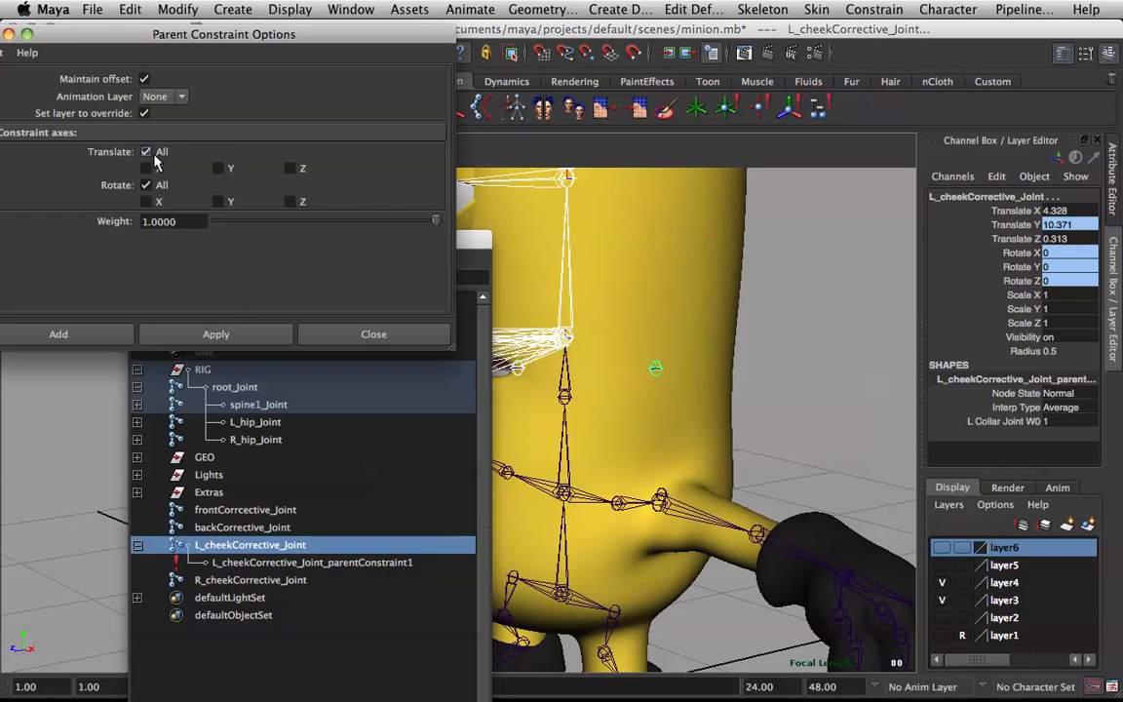
click(222, 331)
alt+drag(703, 363, 738, 366)
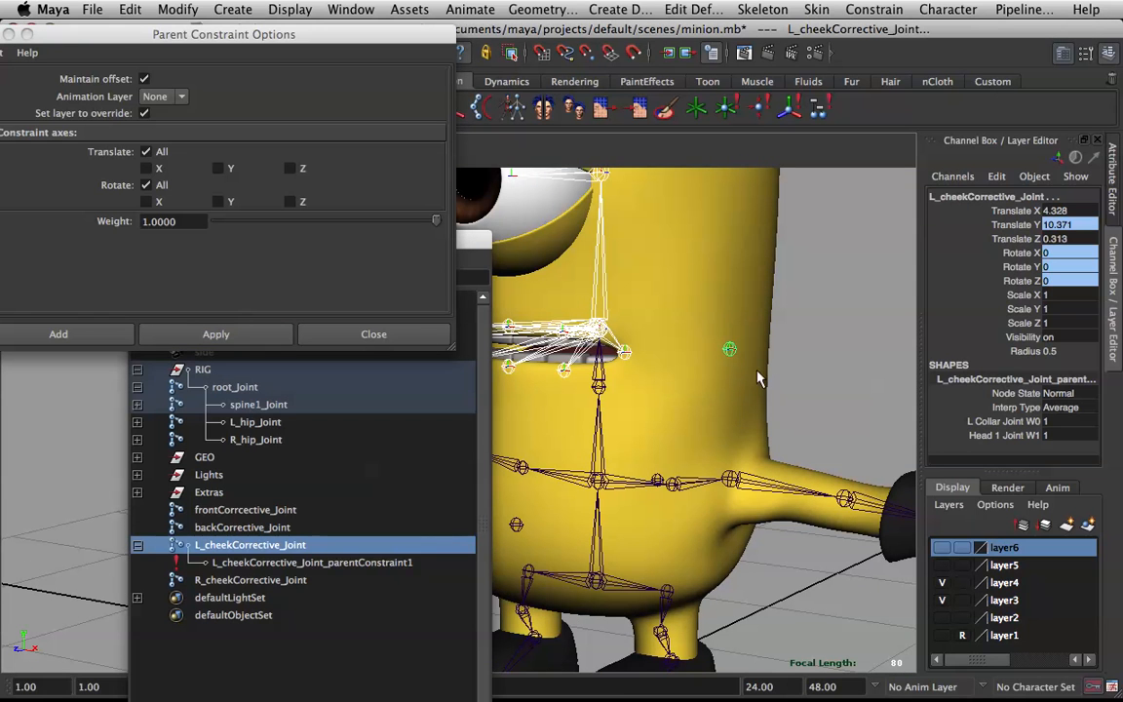
Rotate the left collar joint to test the combined collar and head constraint, and undo the rotation
click(734, 472)
click(676, 483)
key(e)
drag(727, 459, 719, 431)
key(super+z)
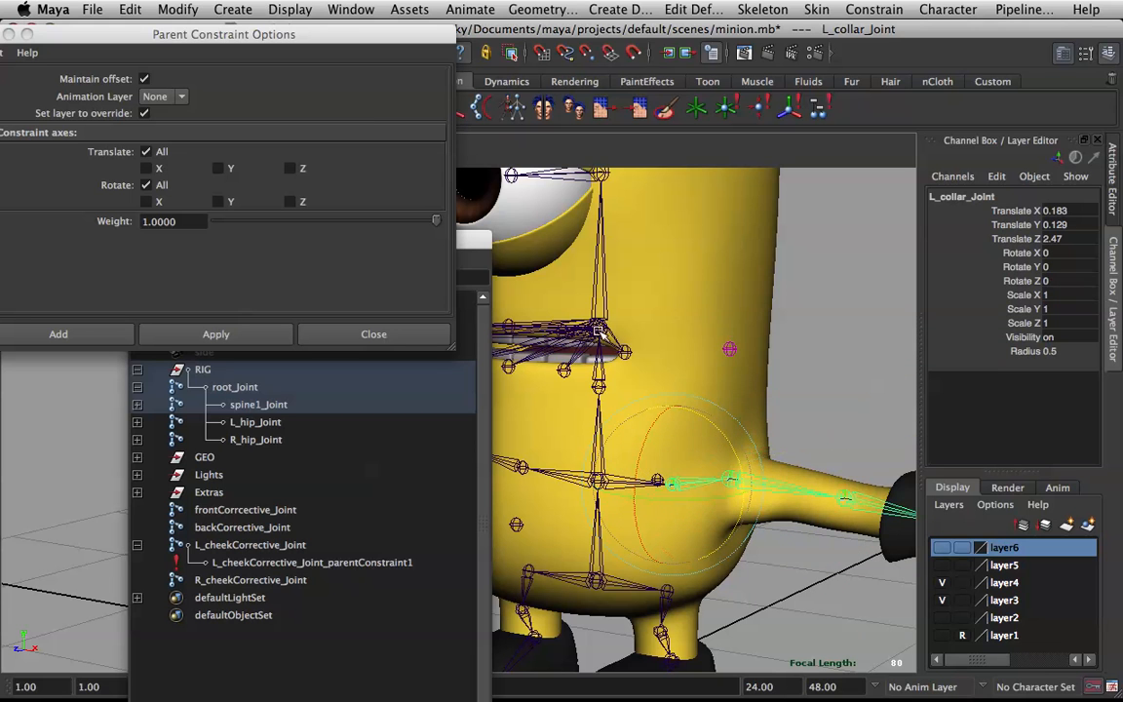
Rotate head1_Joint to test how the left cheek joint follows the head, and undo the rotation
click(603, 313)
alt+drag(634, 310, 606, 314)
mouse_move(591, 363)
mouse_down()
mouse_move(629, 362)
mouse_move(583, 377)
mouse_move(633, 363)
mouse_move(604, 362)
mouse_up()
key(super+z)
key(q)
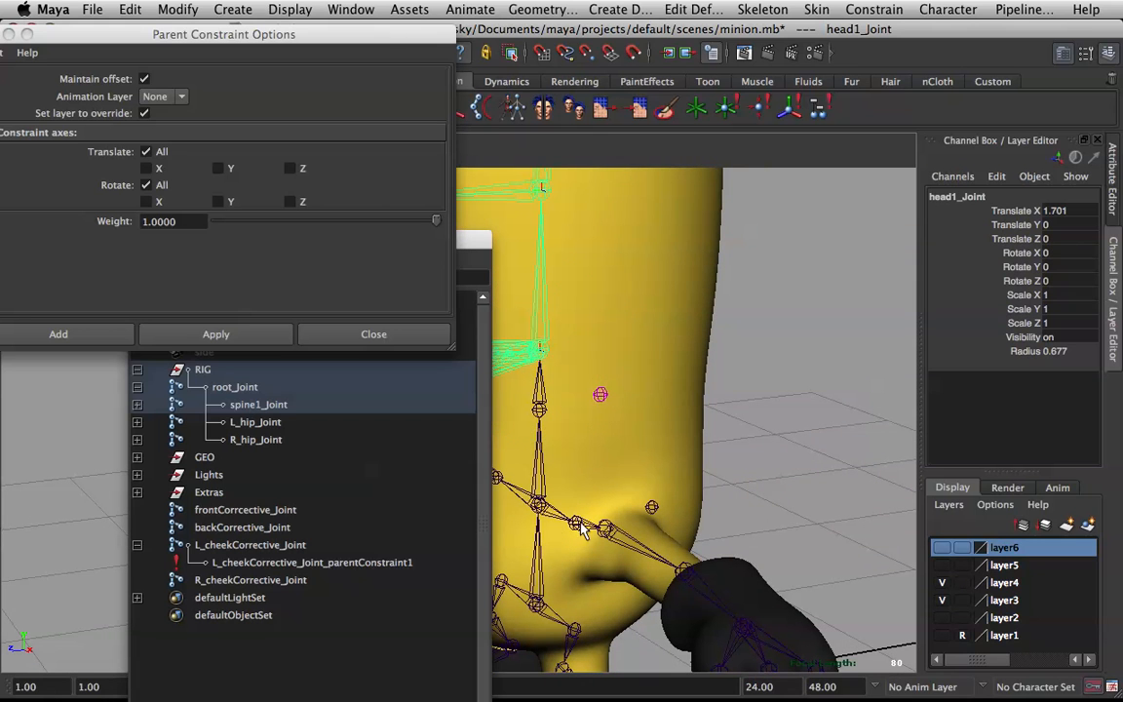
Set both the L Collar Joint and Head 1 Joint constraint weights of the left cheek joint to 0.5
click(600, 394)
alt+drag(624, 344, 712, 339)
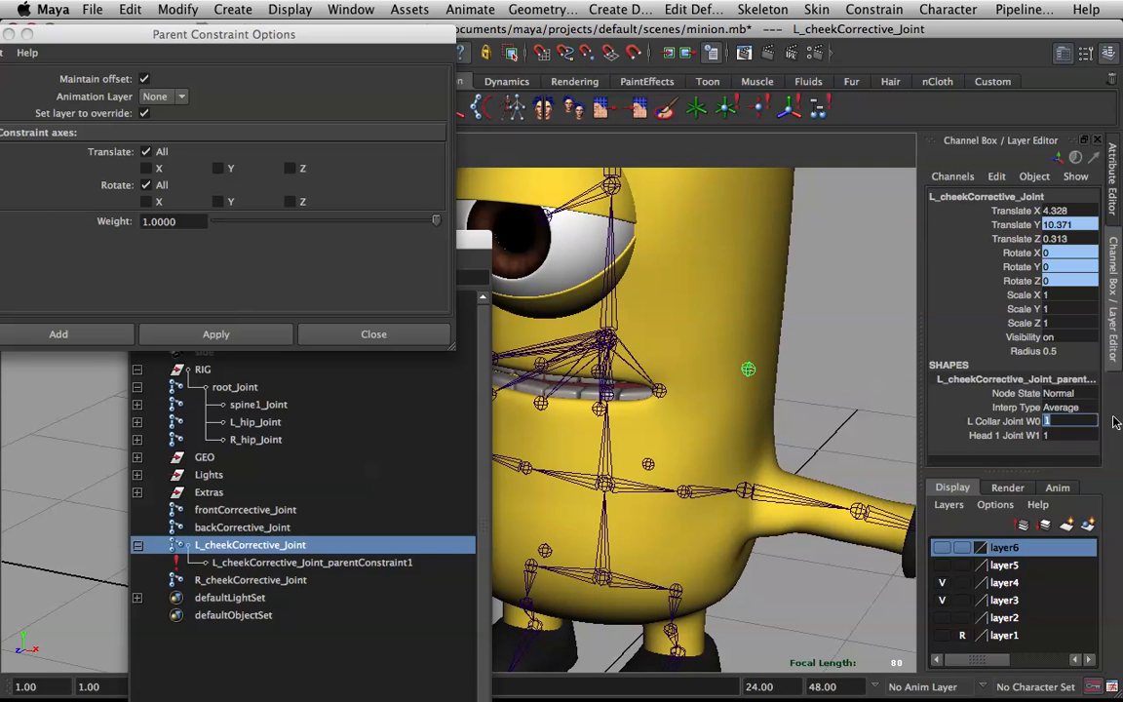
click(1053, 436)
drag(1058, 426, 1071, 438)
key(Return)
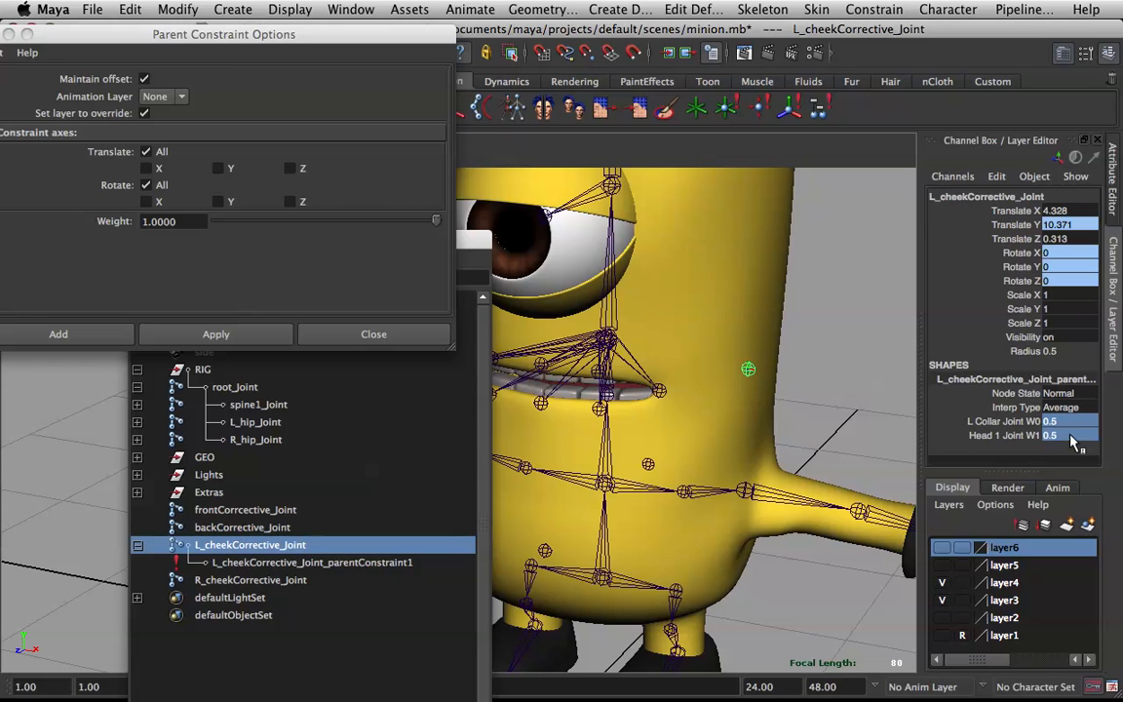
Rotate the head joint to test the equal constraint weights, undo the rotation and reselect the left cheek joint
click(588, 364)
drag(588, 363, 457, 413)
key(super+z)
click(707, 411)
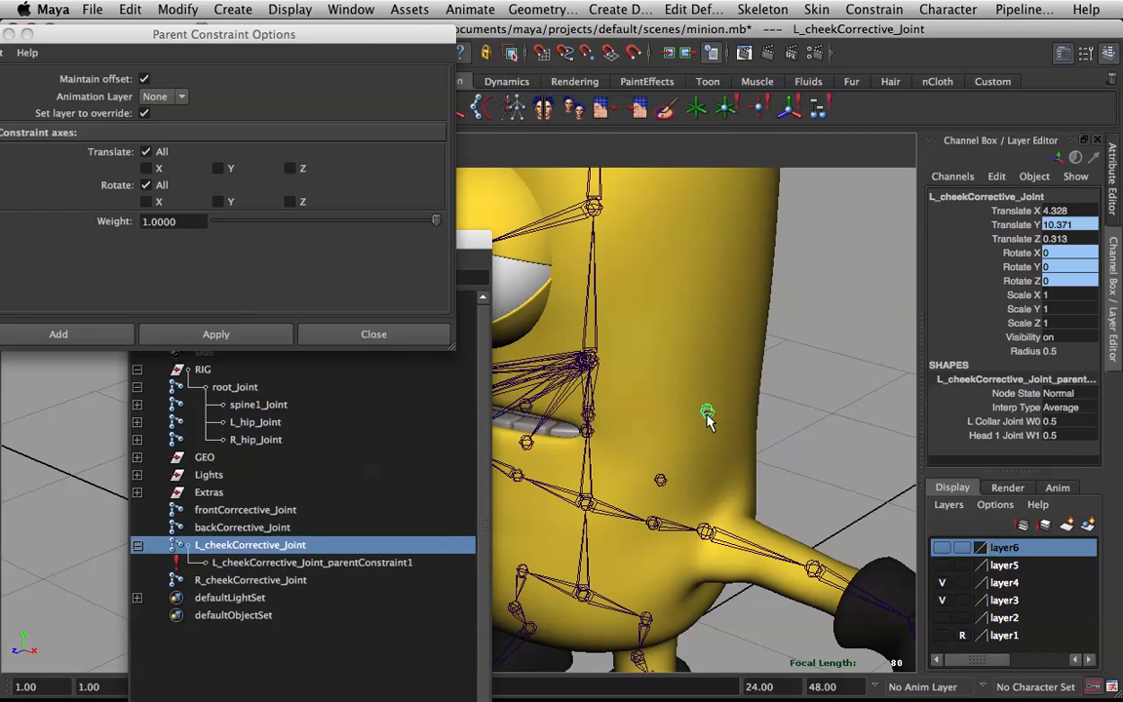
Apply the parent constraint from head1_Joint to the left cheek joint with only X and Z translation plus all rotation
click(581, 363)
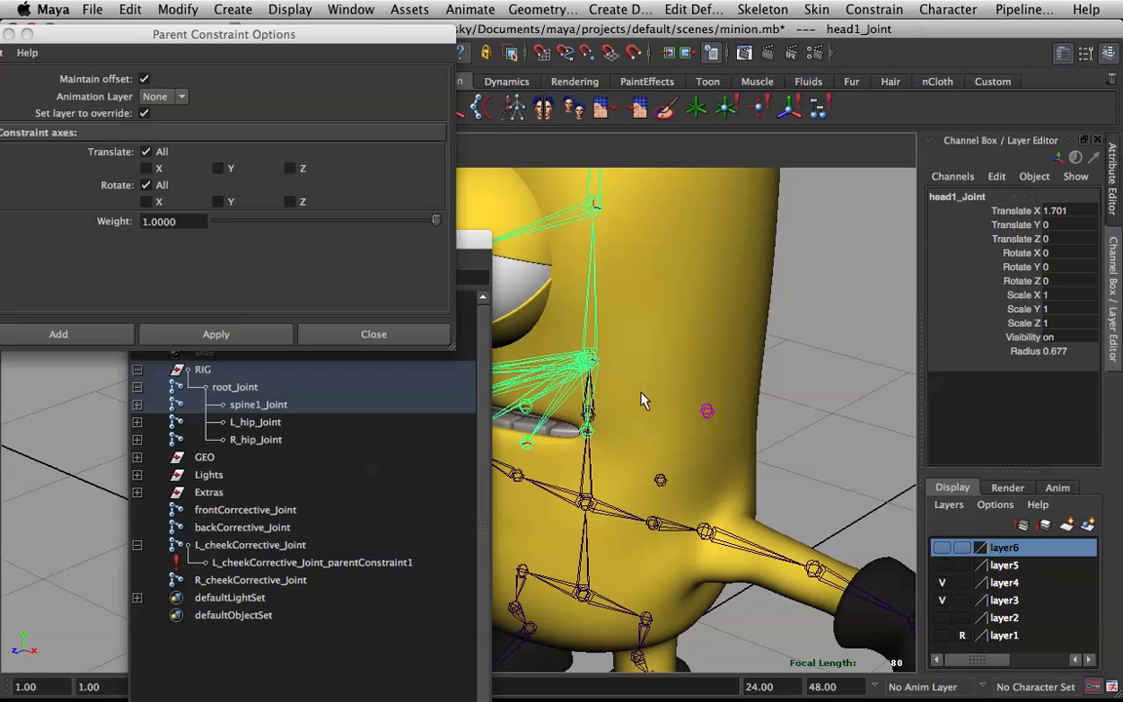
shift+click(706, 411)
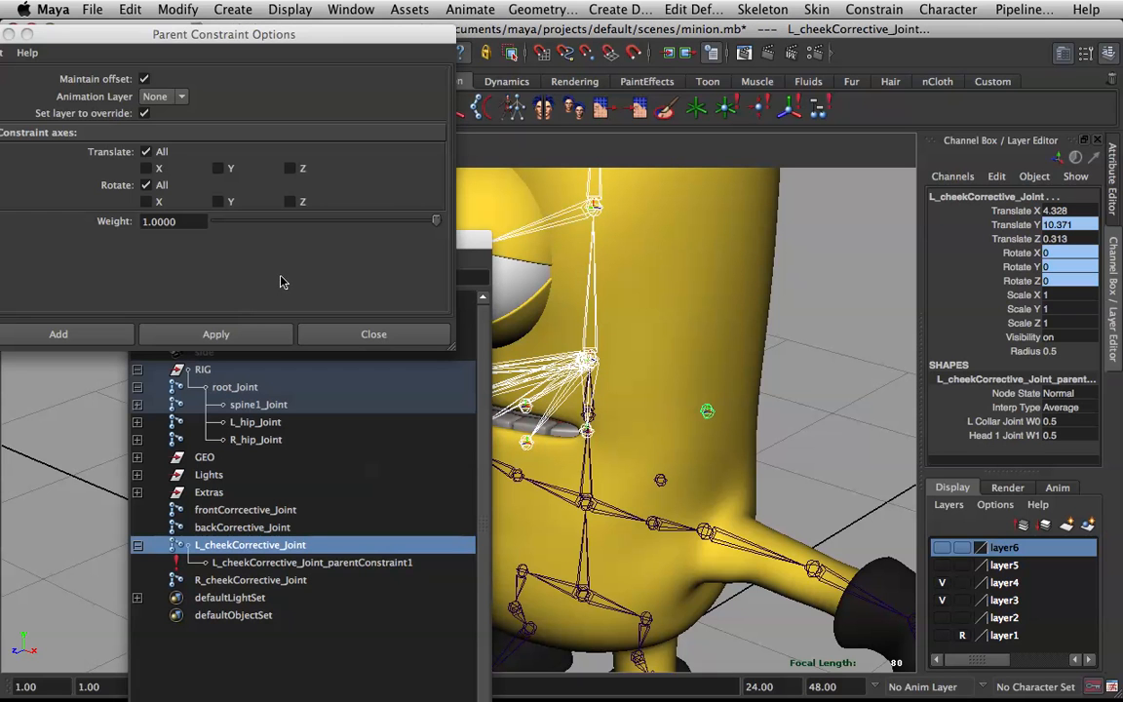
click(145, 185)
click(146, 168)
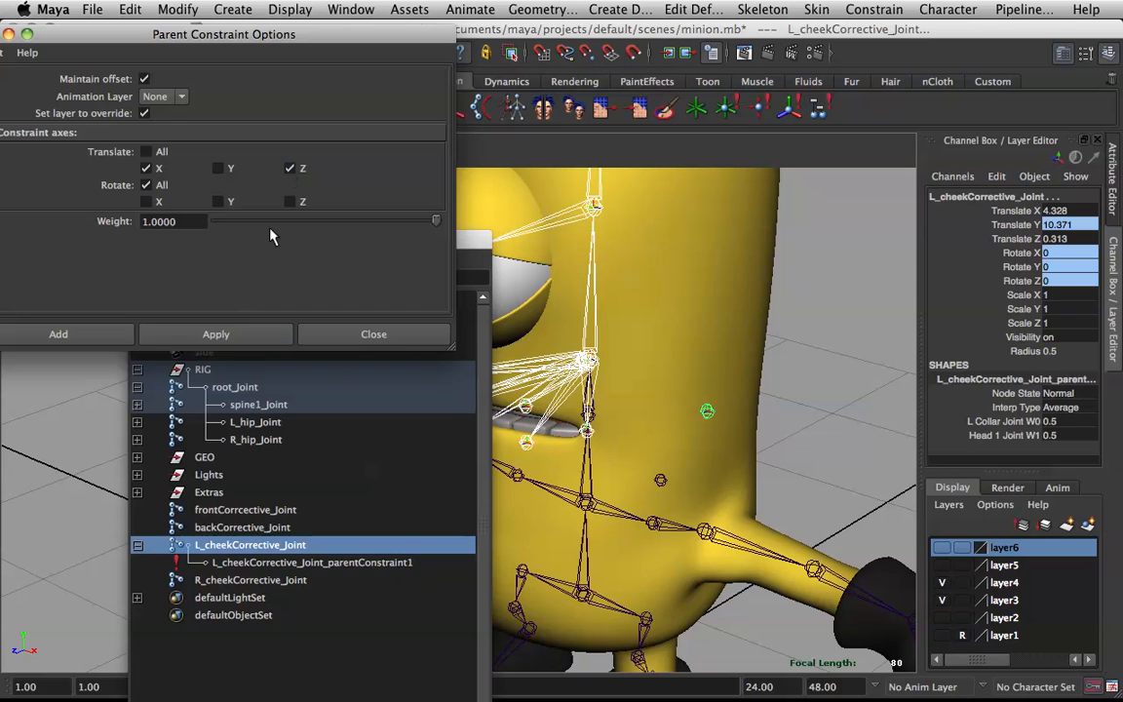
click(264, 333)
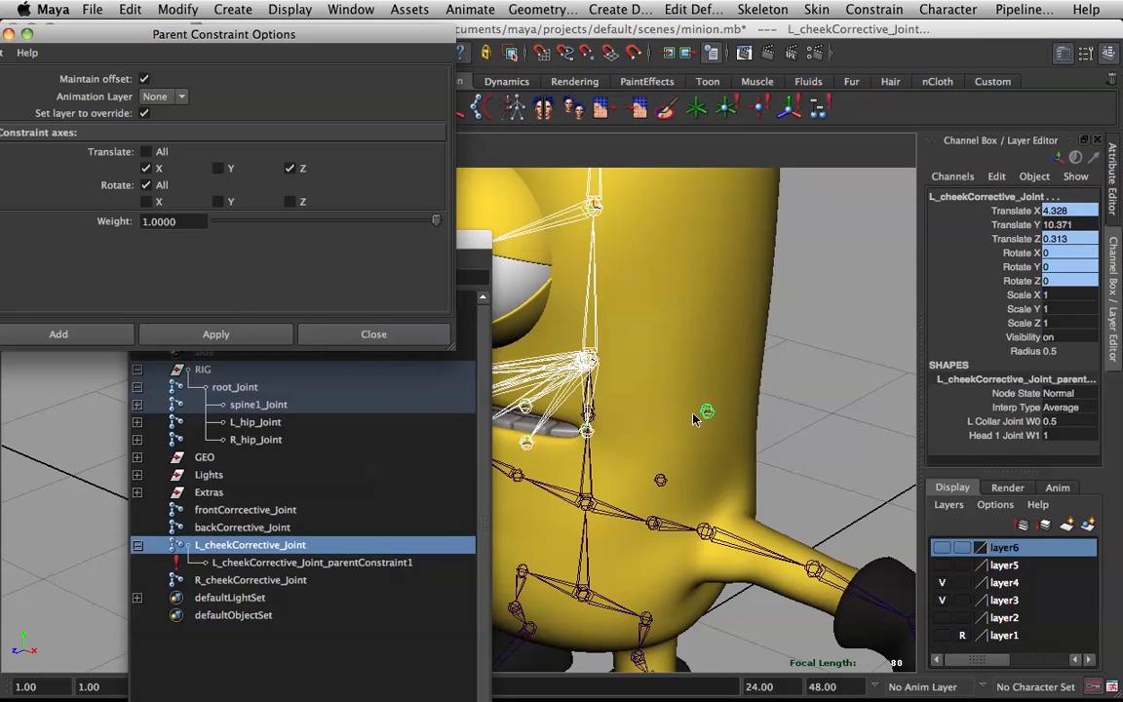
Set the constraint's translation back to all axes and delete the left cheek joint's existing parent constraint
click(146, 151)
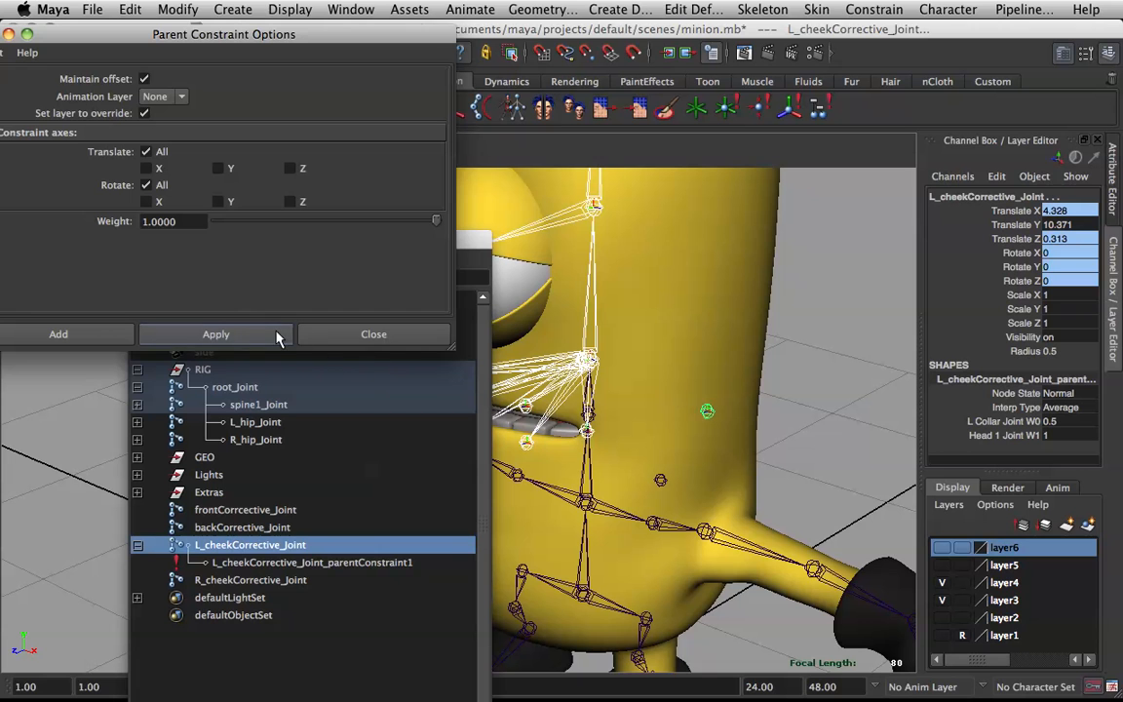
click(658, 364)
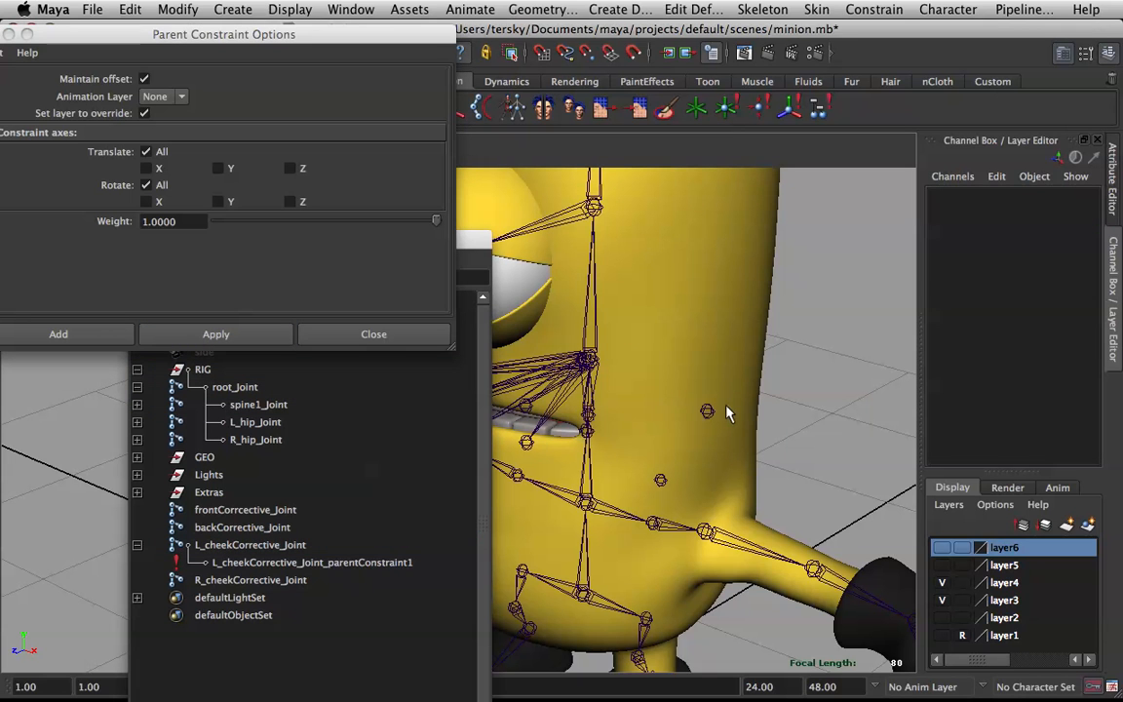
click(399, 562)
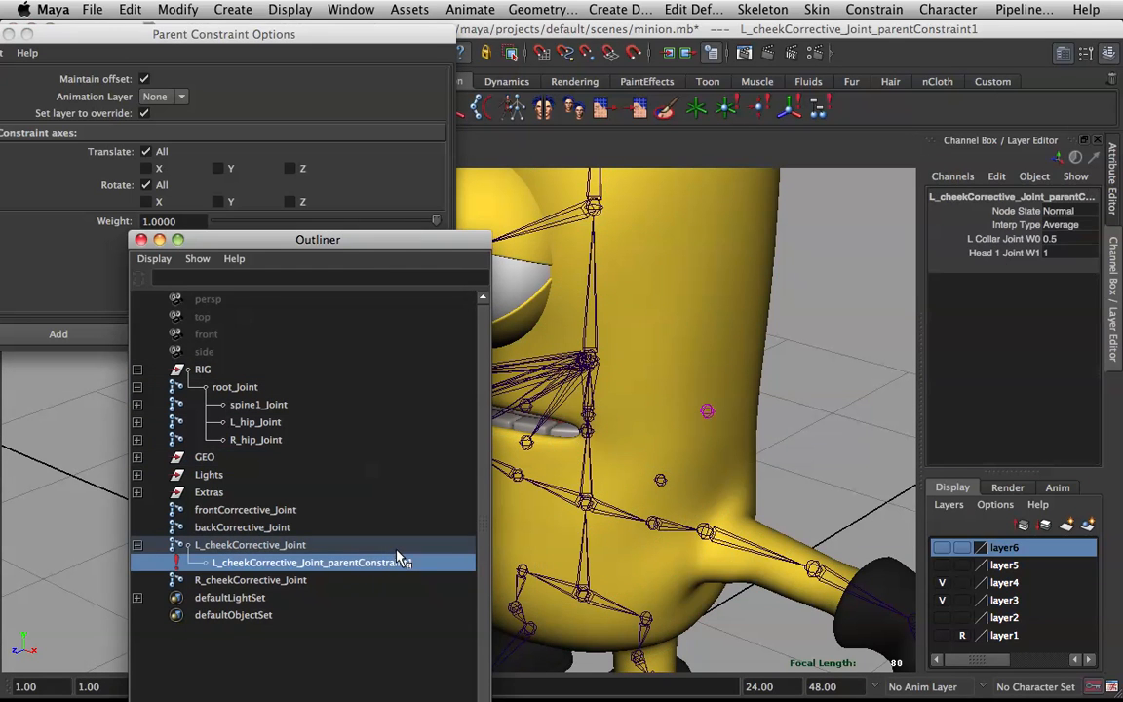
key(Delete)
Rotate the left collar joint to see the arm's motion with the cheek joint unconstrained, and undo the rotation
alt+drag(704, 449, 694, 407)
click(622, 522)
key(e)
drag(682, 485, 607, 358)
key(z)
key(q)
Parent-constrain L_cheekCorrective_Joint to head1_Joint on all translation and rotation axes, moving the hierarchy window clear of the options
click(576, 358)
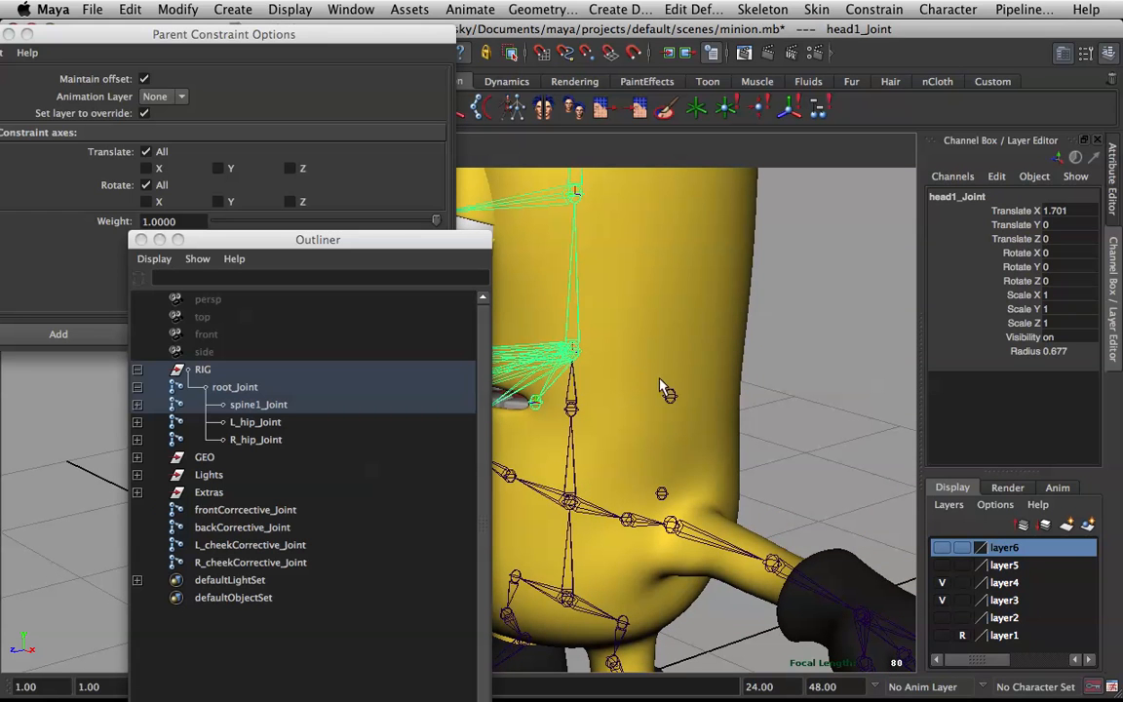
shift+click(670, 396)
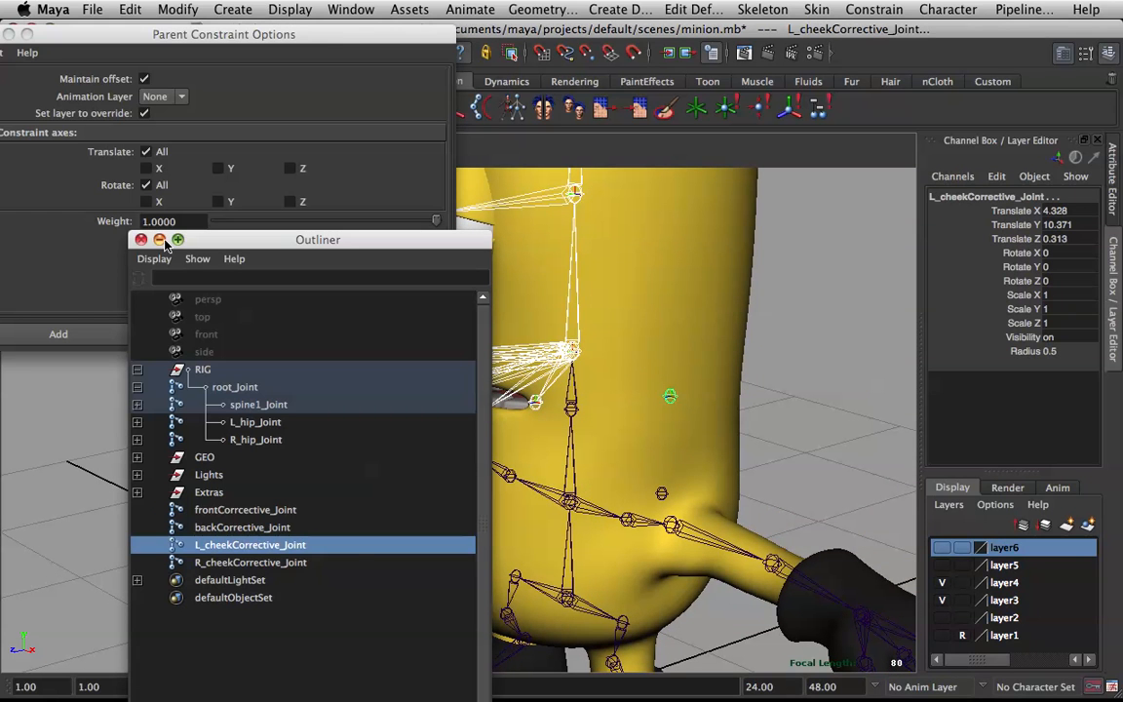
drag(281, 243, 449, 254)
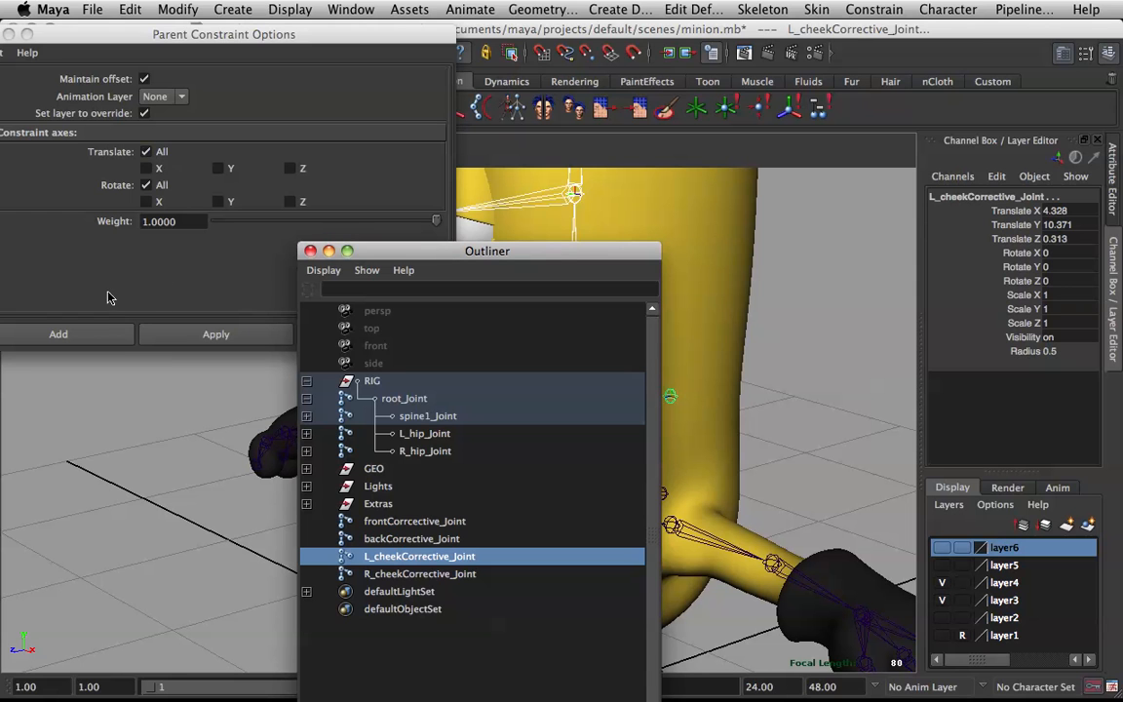
click(240, 336)
drag(517, 251, 225, 254)
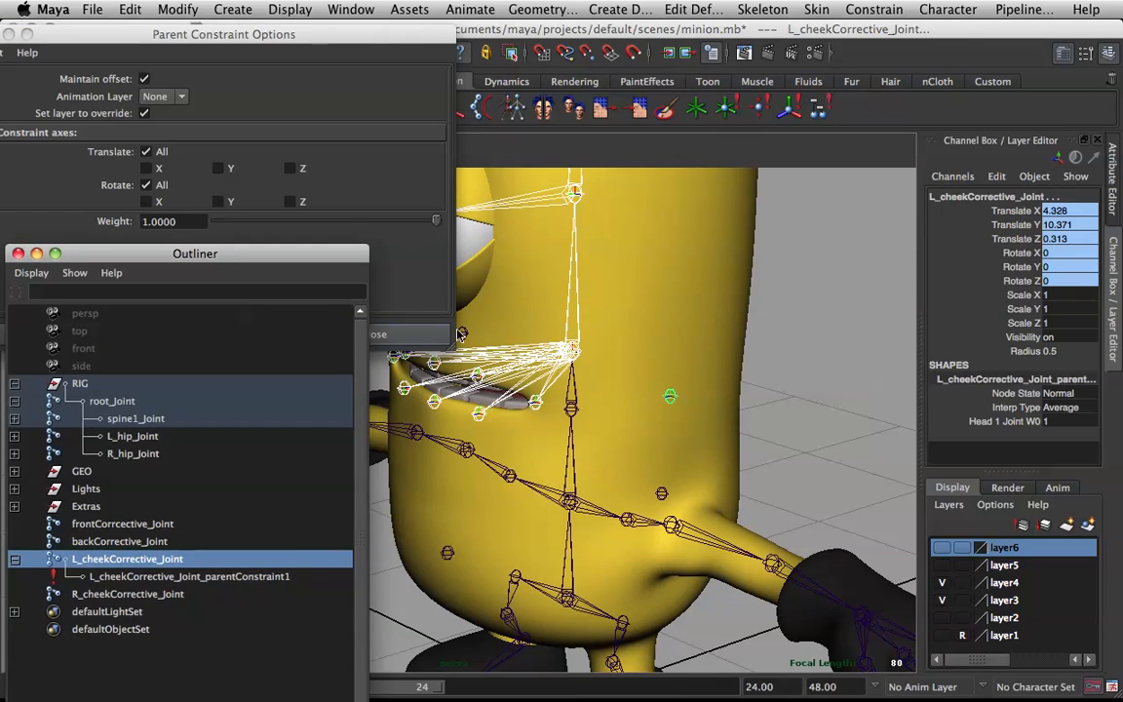
Rotate head1_Joint from different view angles to test how the head-constrained left cheek joint follows, undoing each rotation
click(571, 354)
alt+drag(767, 285, 643, 377)
key(e)
key(super+z)
alt+drag(544, 327, 593, 329)
key(q)
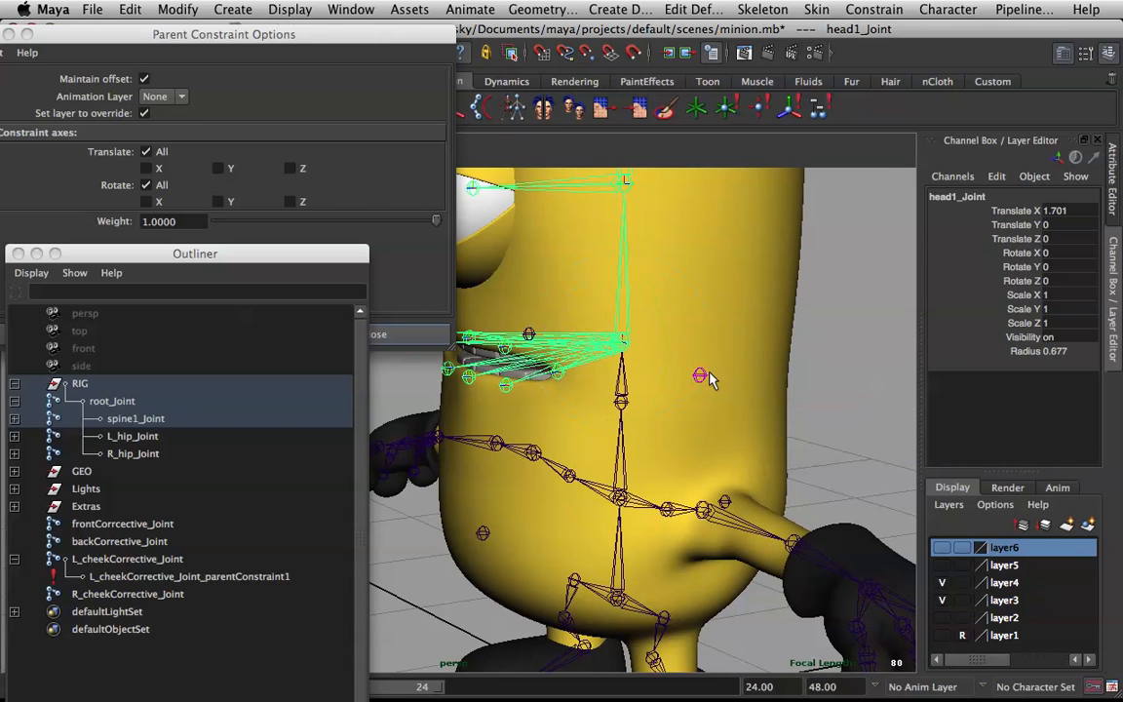
click(701, 376)
alt+drag(701, 377, 600, 440)
click(618, 351)
key(e)
key(super+z)
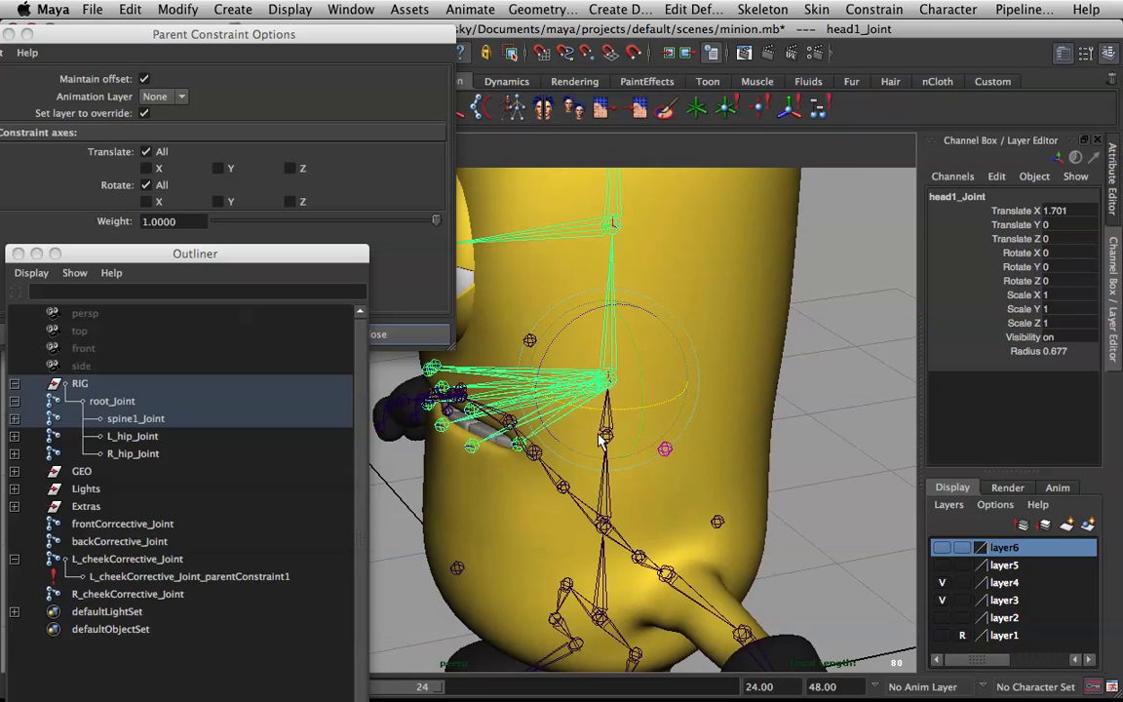
Parent-constrain R_cheekCorrective_Joint to head1_Joint with maintained offset on all translation and rotation axes
alt+drag(600, 394, 647, 370)
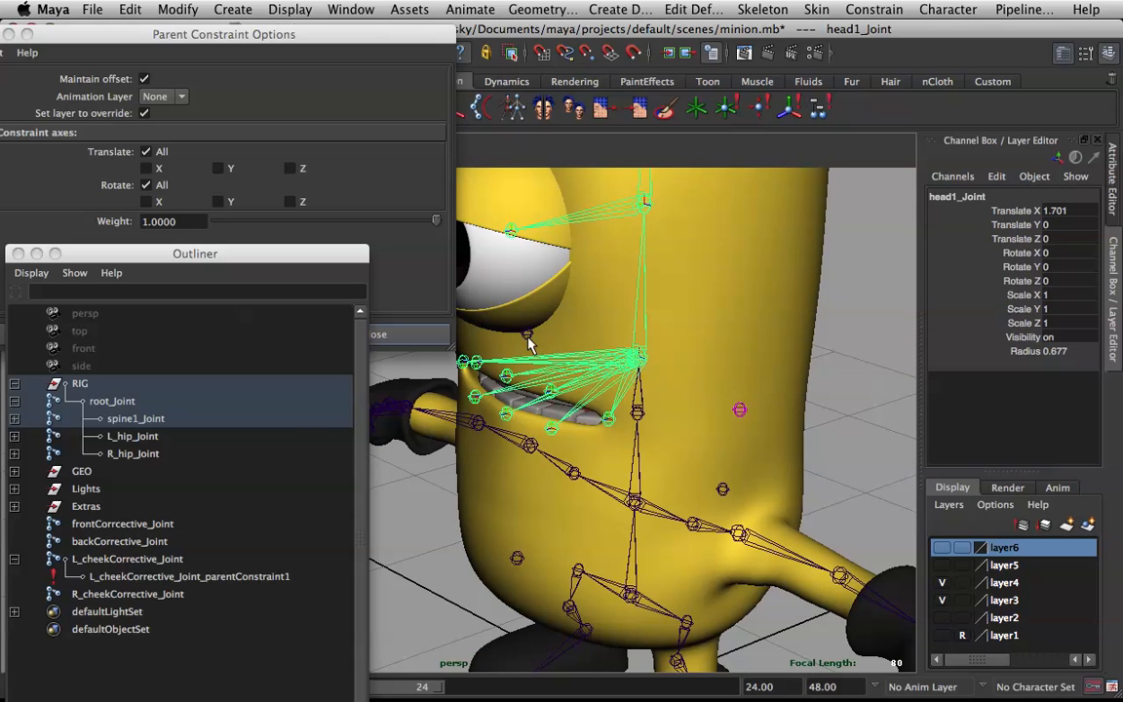
click(126, 594)
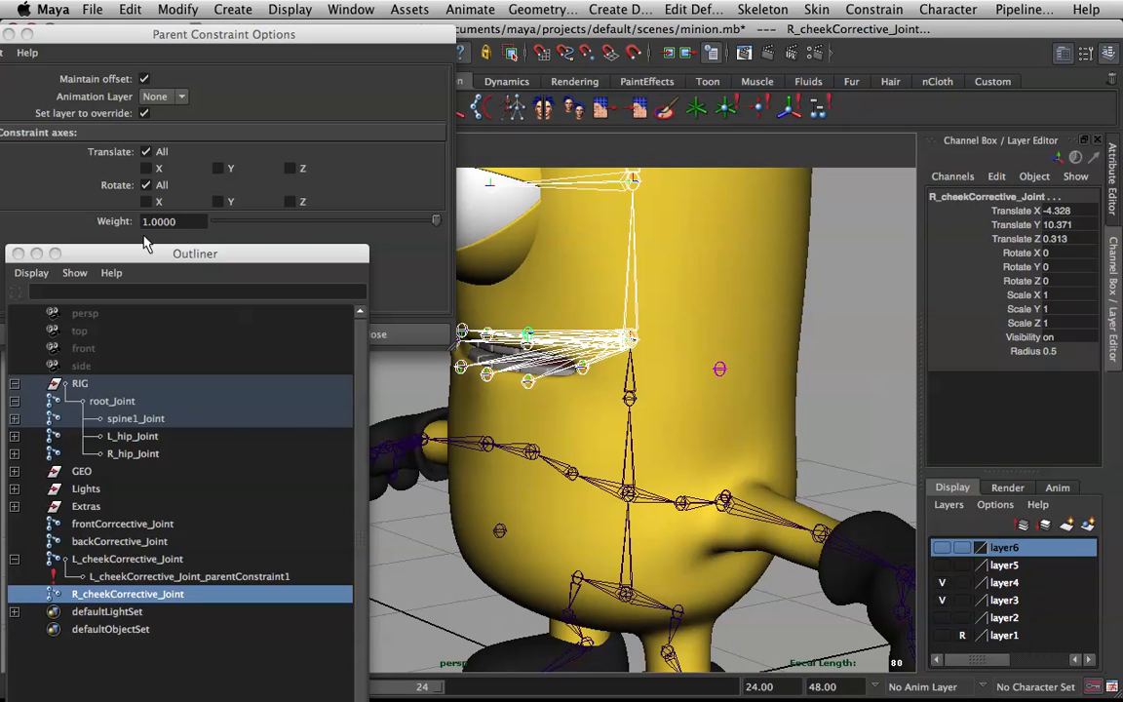
click(340, 218)
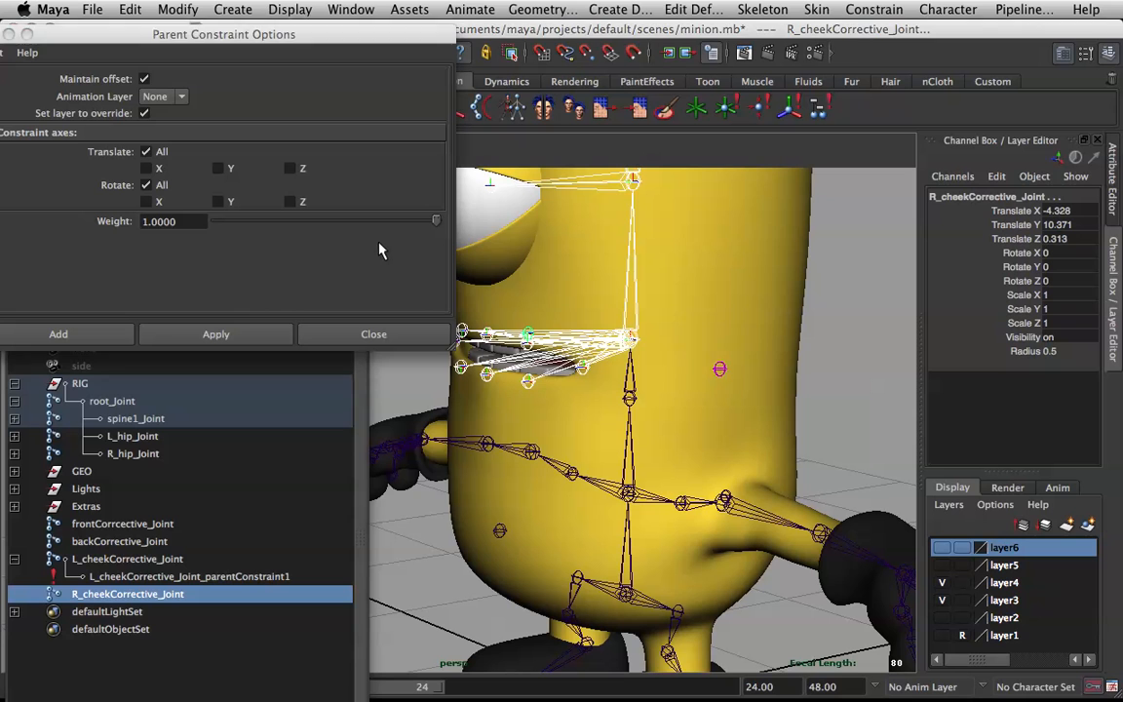
click(162, 335)
Rotate head1_Joint to test how both head-constrained cheek joints follow, and undo the rotation
alt+drag(522, 281, 648, 339)
click(656, 352)
key(super+z)
alt+drag(635, 243, 757, 411)
key(q)
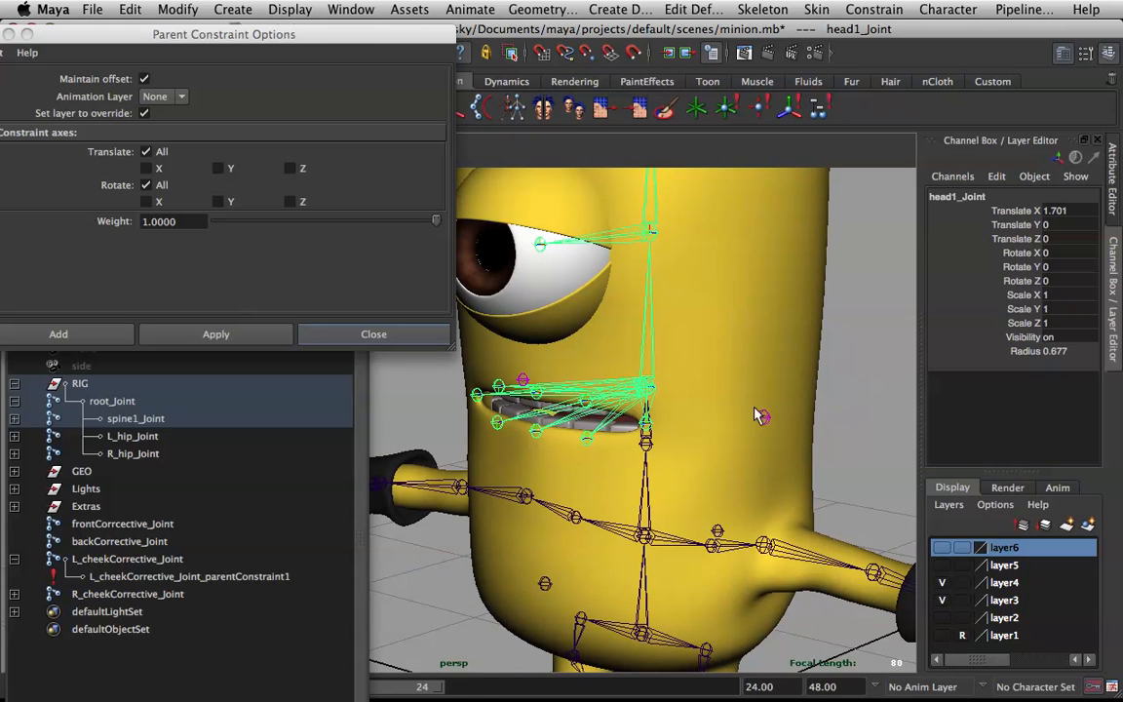
Rotate spine2_Joint to test how the cheeks deform with the spine, and undo the rotation
alt+drag(641, 459, 645, 451)
click(644, 443)
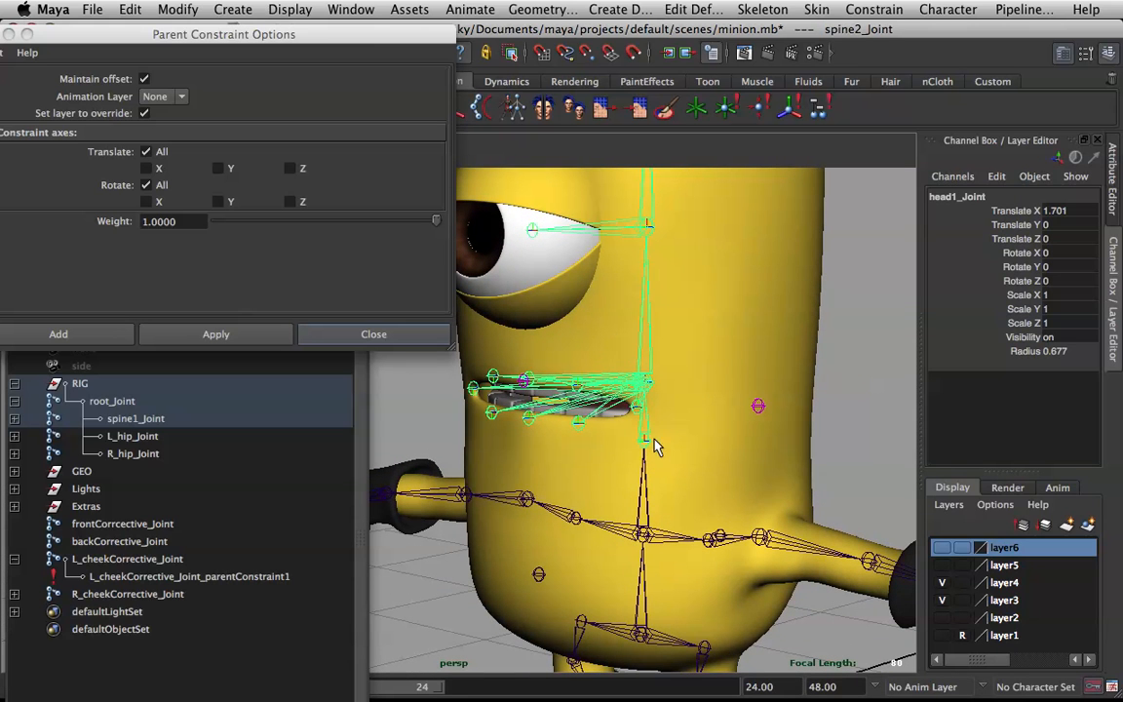
alt+drag(663, 433, 615, 444)
key(e)
key(super+z)
key(q)
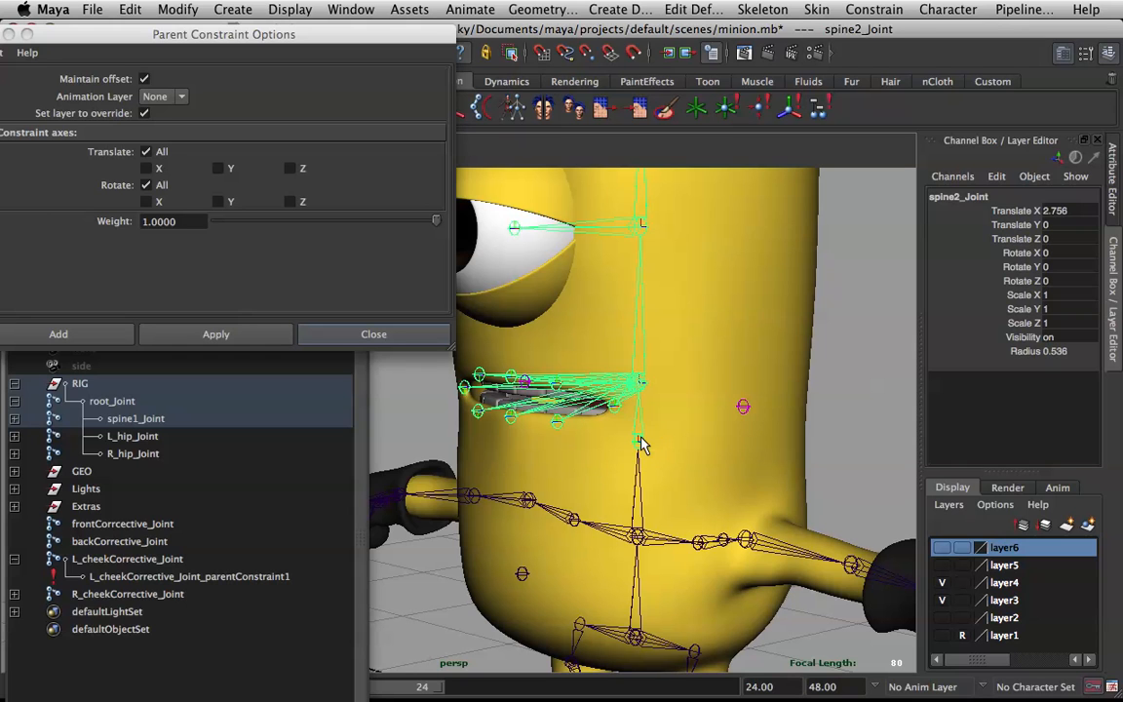
Add spine2_Joint as a second parent constraint target for L_cheekCorrective_Joint, closing the constraint options
click(744, 408)
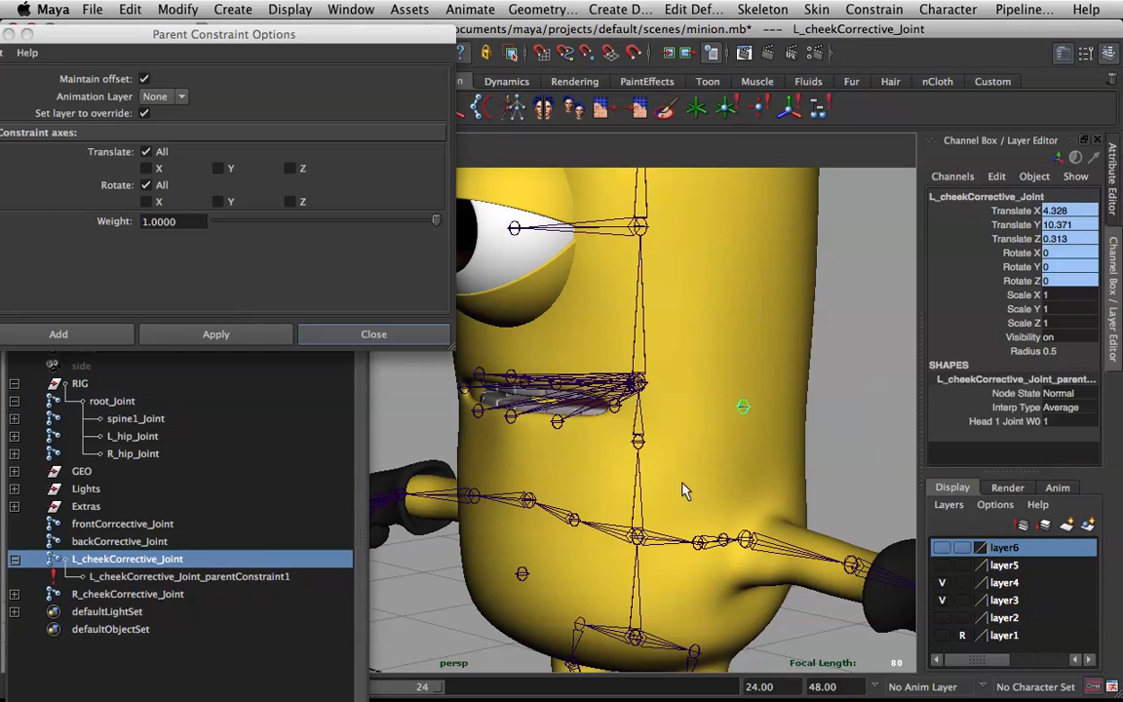
alt+drag(671, 456, 682, 458)
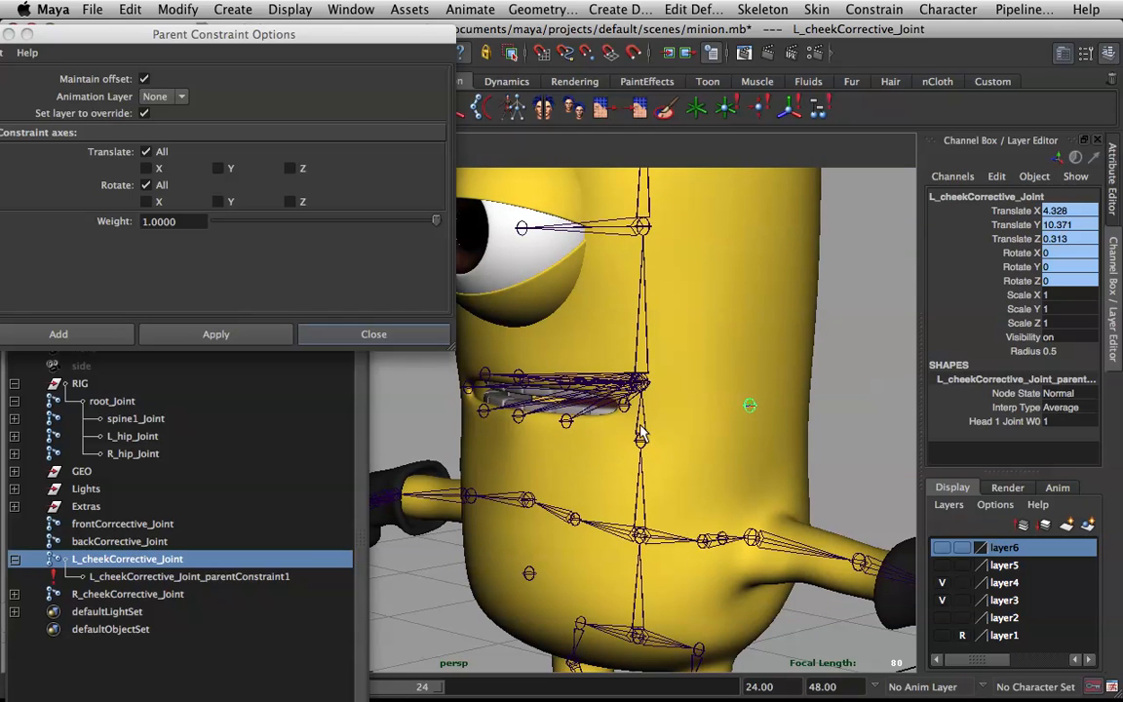
click(640, 437)
shift+click(753, 406)
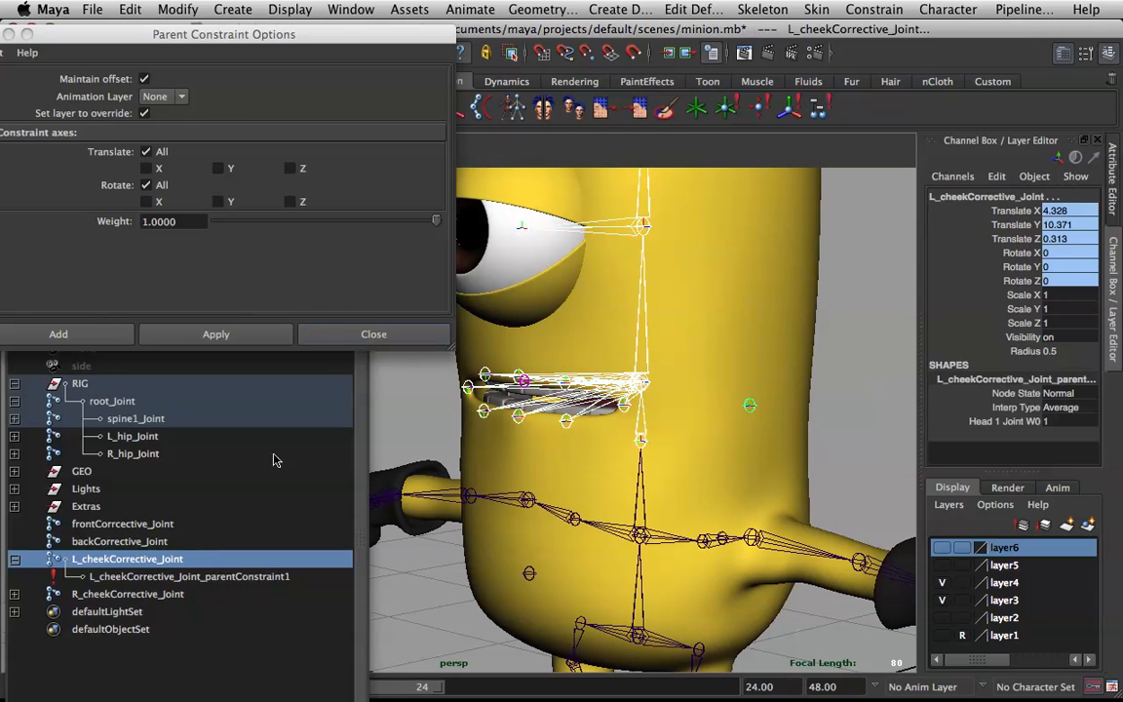
click(95, 334)
alt+drag(649, 339, 682, 434)
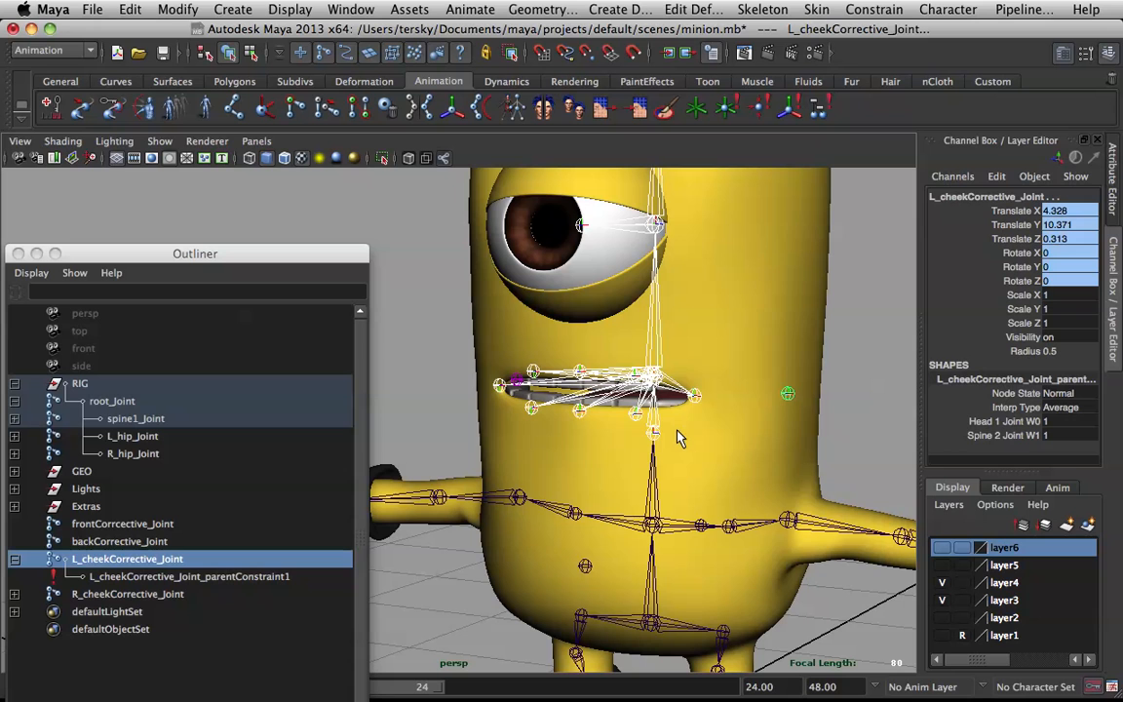
Add spine2_Joint as a second parent constraint target for R_cheekCorrective_Joint with the same constraint settings
click(658, 432)
alt+drag(488, 402, 557, 393)
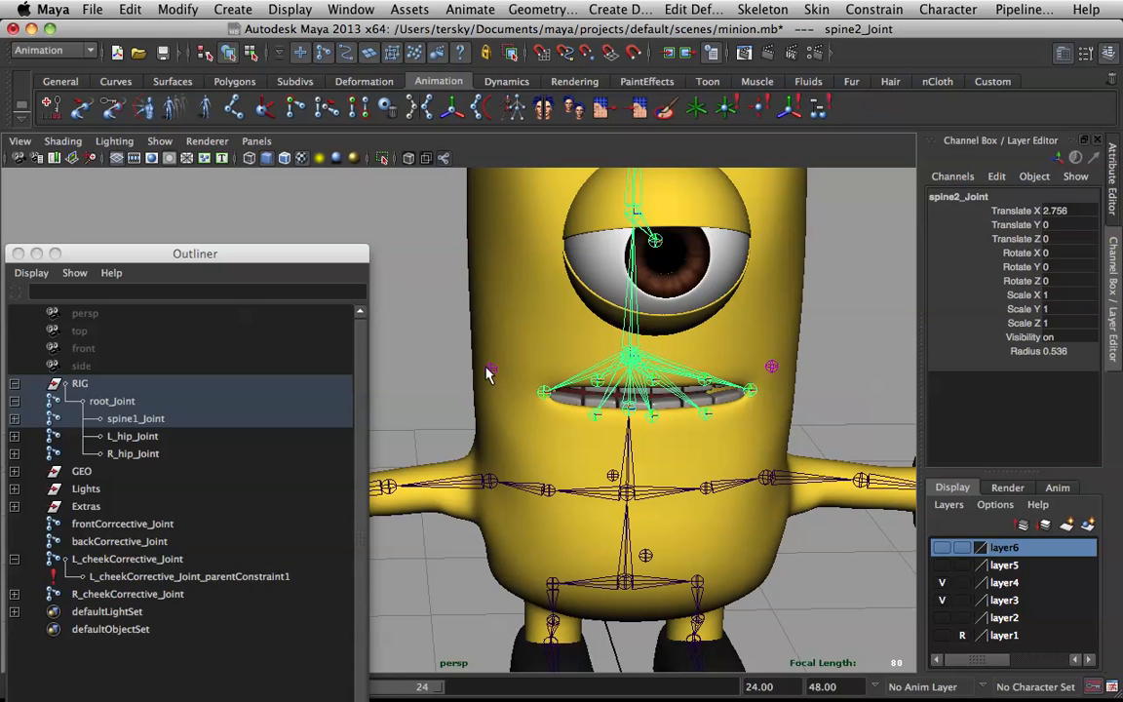
shift+click(487, 369)
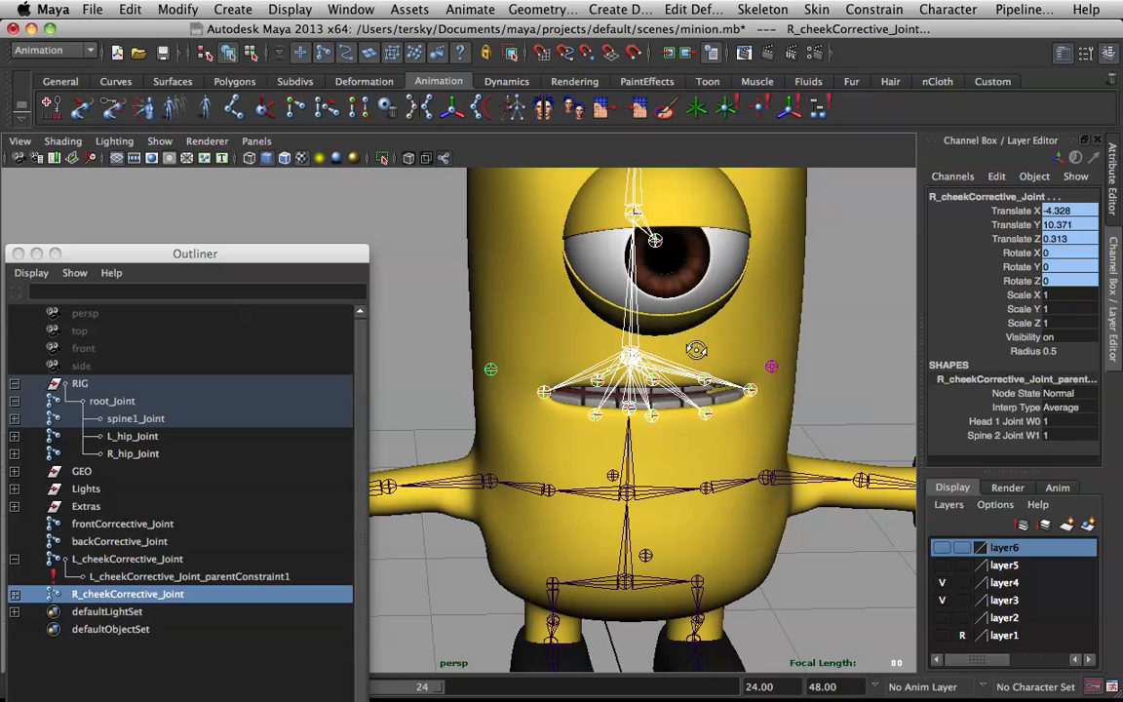
Rotate the head joint to test how the cheek joints follow their two parents, undoing each rotation
alt+drag(706, 349, 547, 323)
alt+drag(721, 418, 642, 439)
click(649, 400)
key(e)
key(ctrl+z)
drag(559, 423, 604, 445)
key(ctrl+z)
Set both cheek joints' parent constraint weights to 0.9 for Head 1 Joint W0 and 0.1 for Spine 2 Joint W1
click(633, 467)
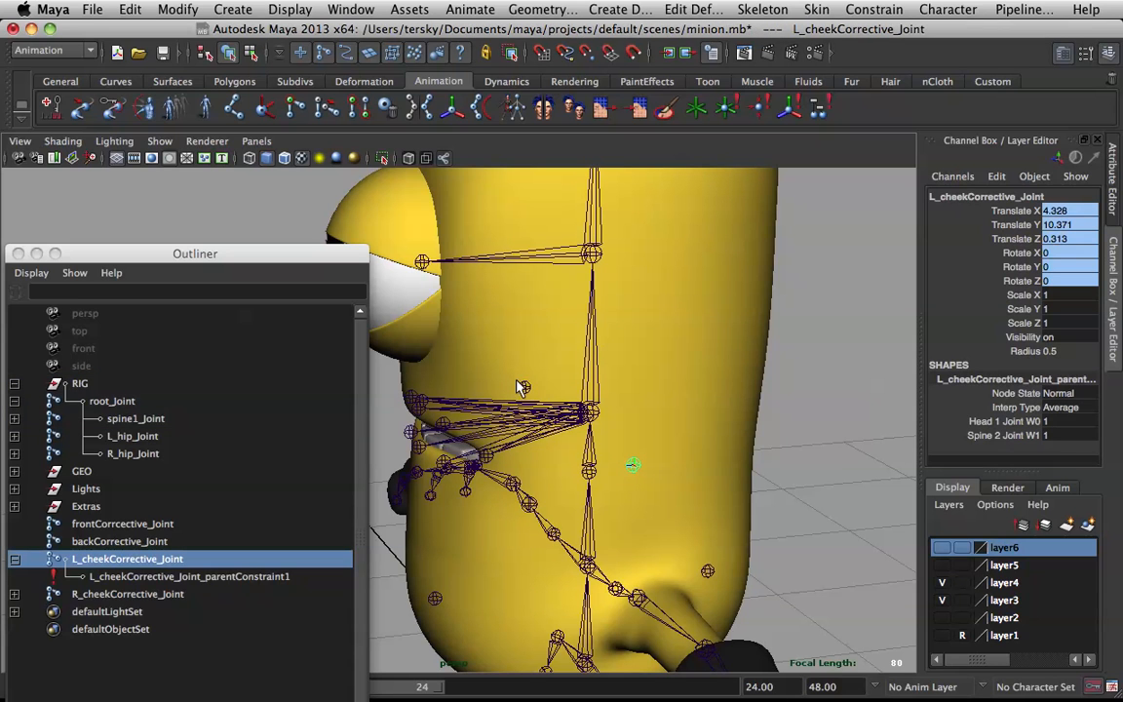
shift+click(521, 385)
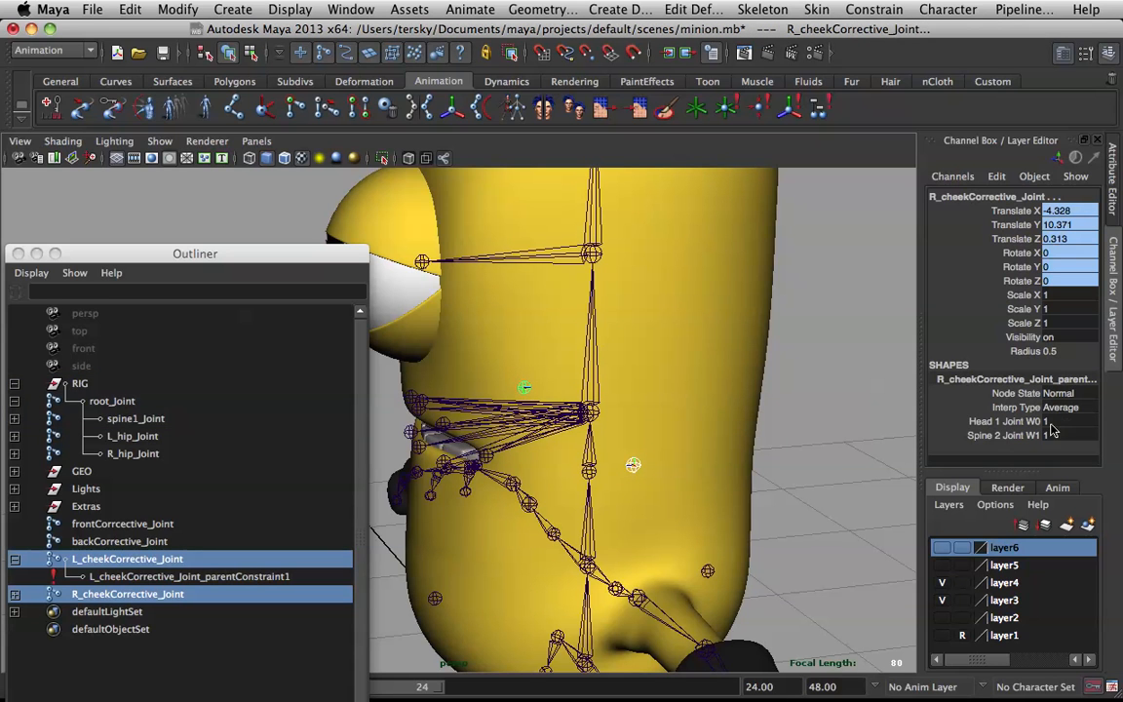
double_click(1060, 423)
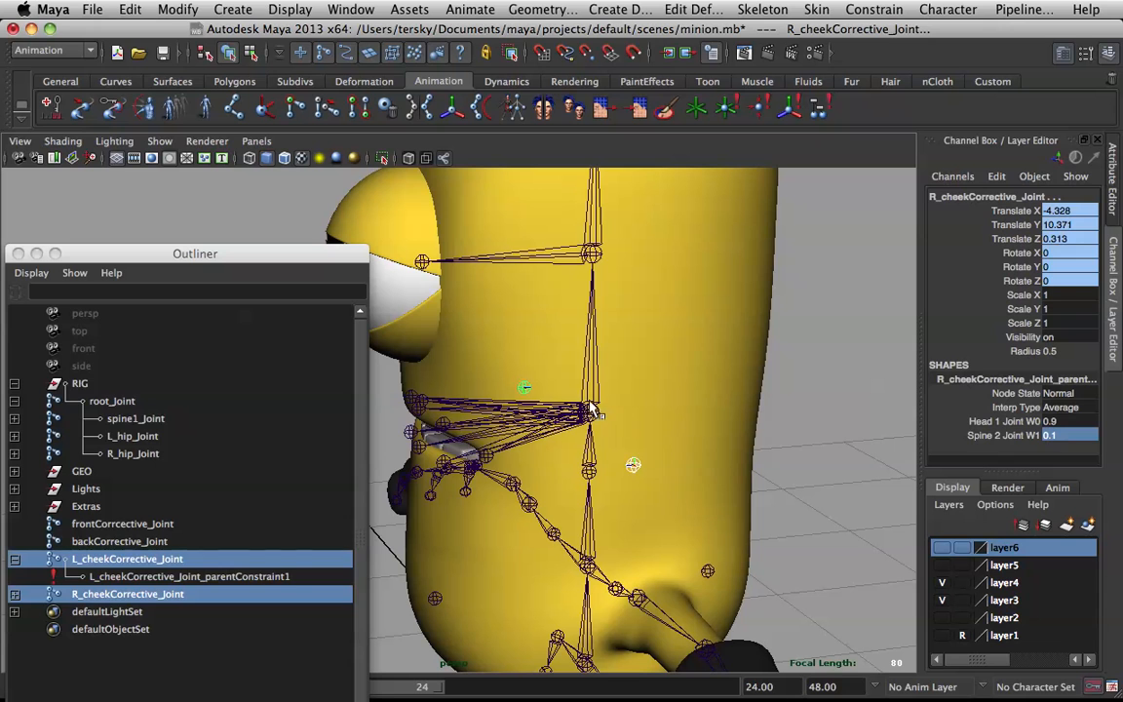
Rotate head1_Joint to check the cheek deformation with the 0.9 and 0.1 weights, and undo the rotation
click(558, 405)
drag(558, 414, 585, 414)
key(super+z)
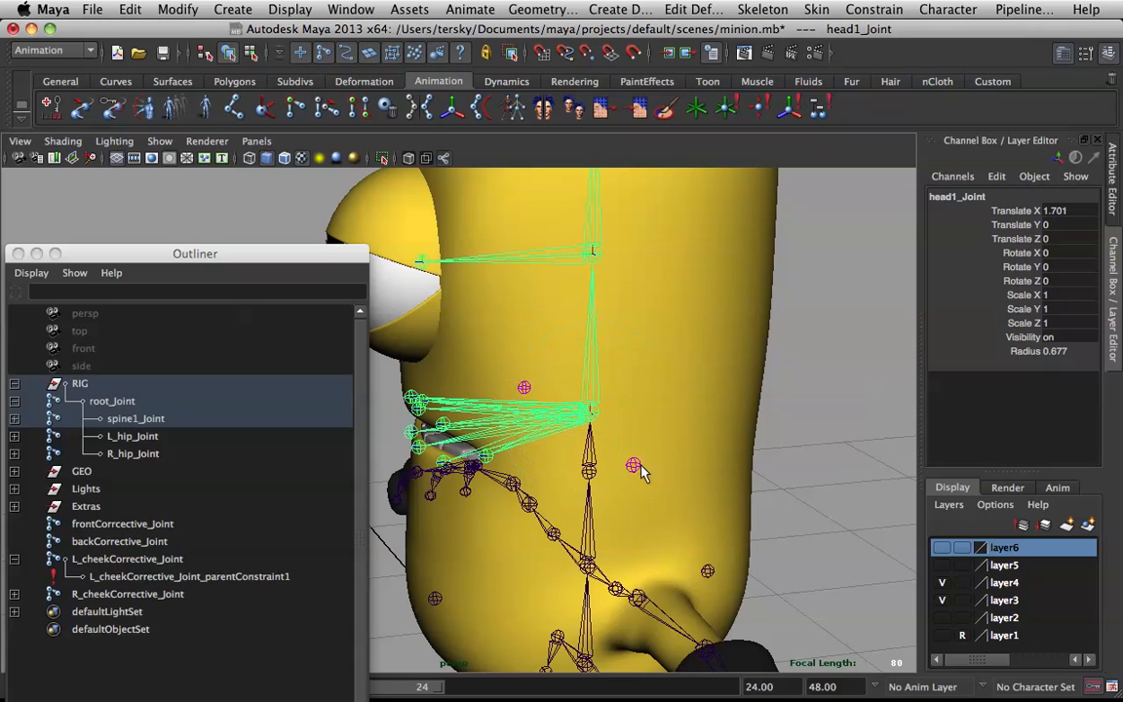
Set both cheek joints' parent constraint weights to 0.7 for Head 1 Joint W0 and 0.3 for Spine 2 Joint W1
click(635, 468)
shift+click(523, 388)
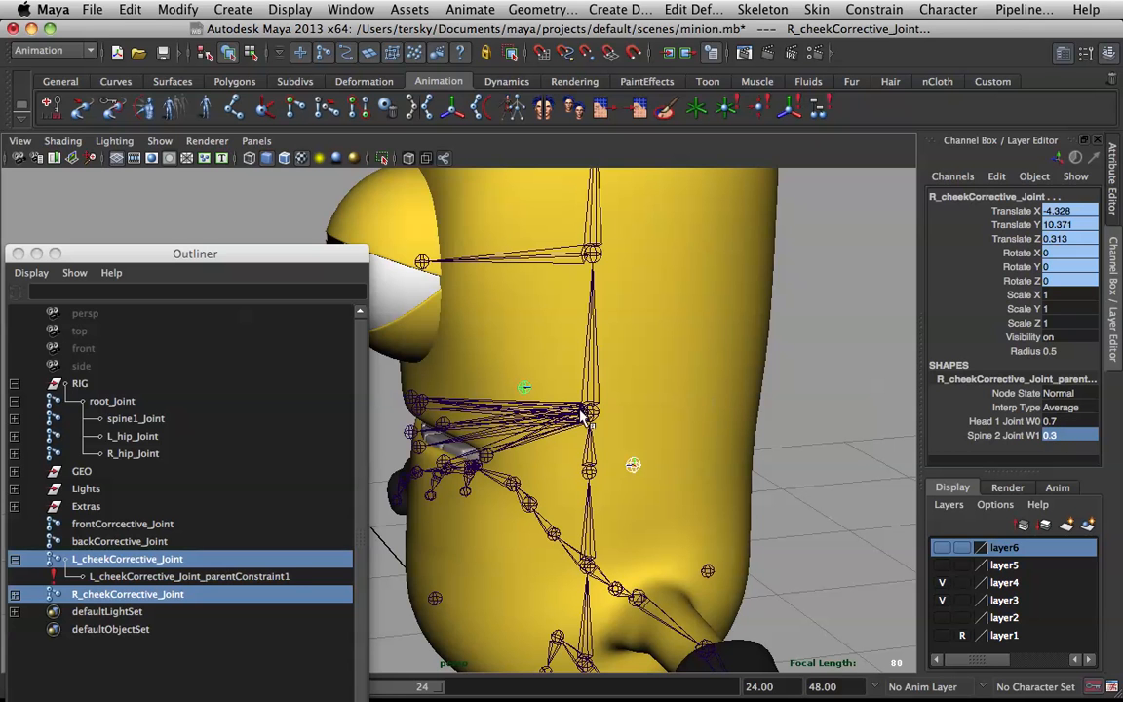
Rotate head1_Joint to check the cheek deformation with the 0.7 and 0.3 weights, undoing each rotation
click(527, 385)
key(e)
drag(515, 379, 593, 438)
key(ctrl+z)
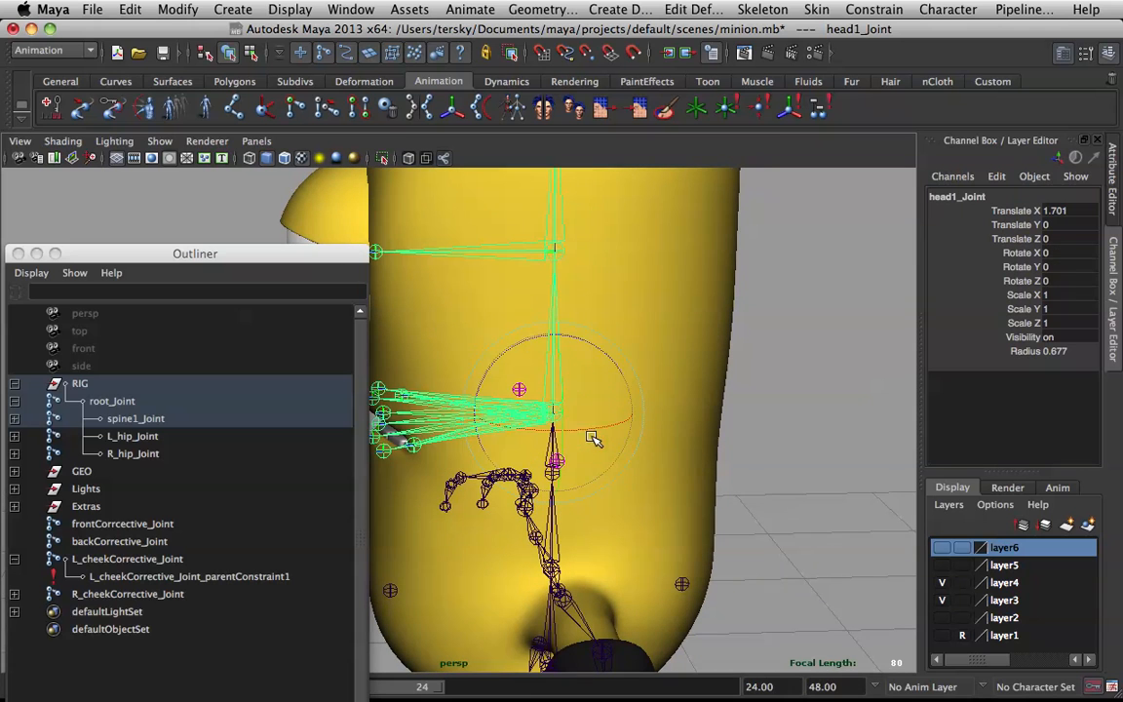
drag(531, 406, 660, 442)
key(ctrl+z)
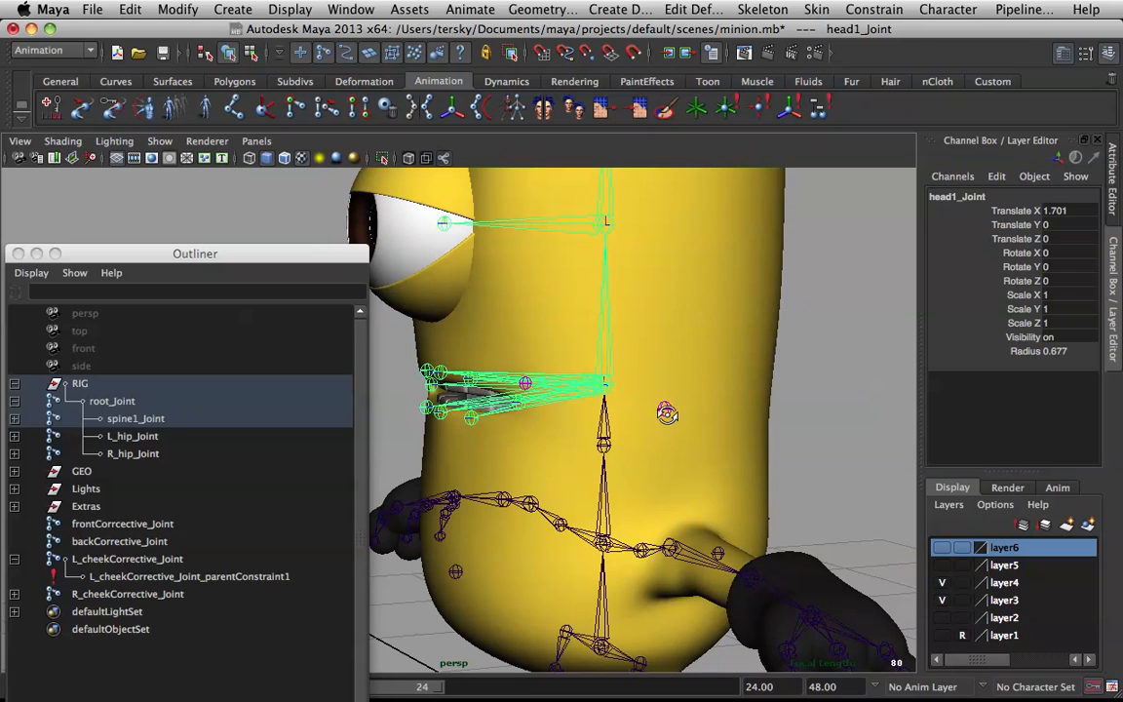
Check both cheek joints' constraint weights, pose the spine and head joints to test the cheek deformation, and undo all the rotations
click(665, 409)
alt+drag(619, 374, 717, 411)
shift+click(524, 386)
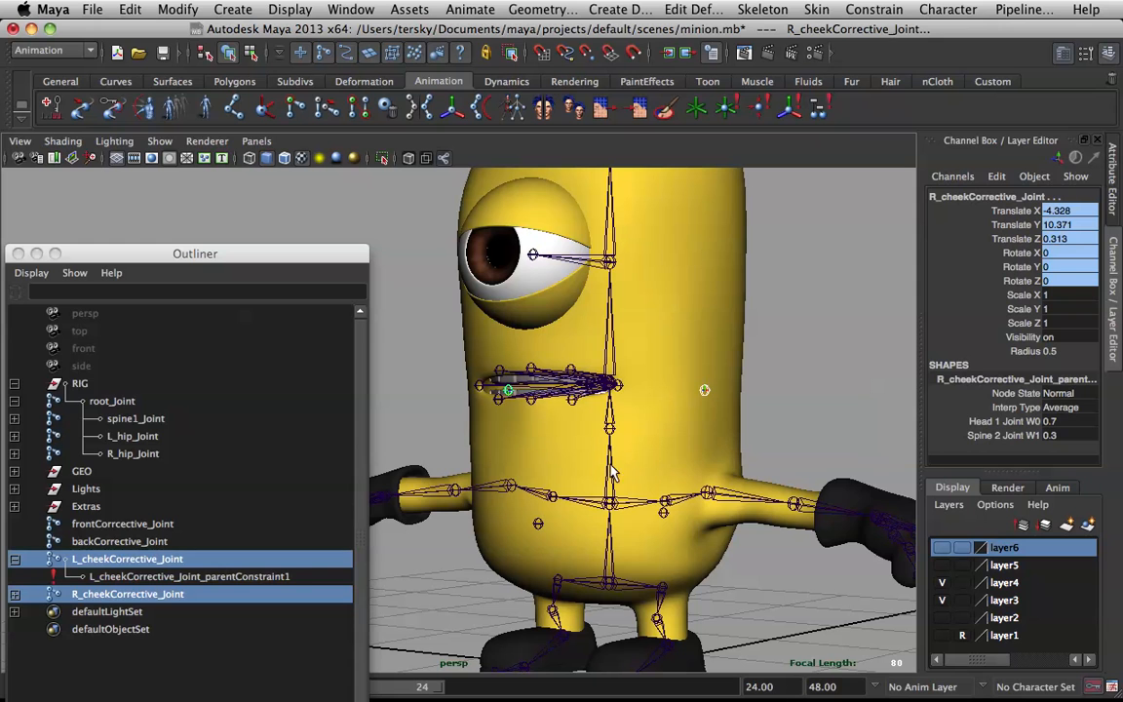
click(613, 473)
alt+drag(613, 473, 659, 363)
click(582, 341)
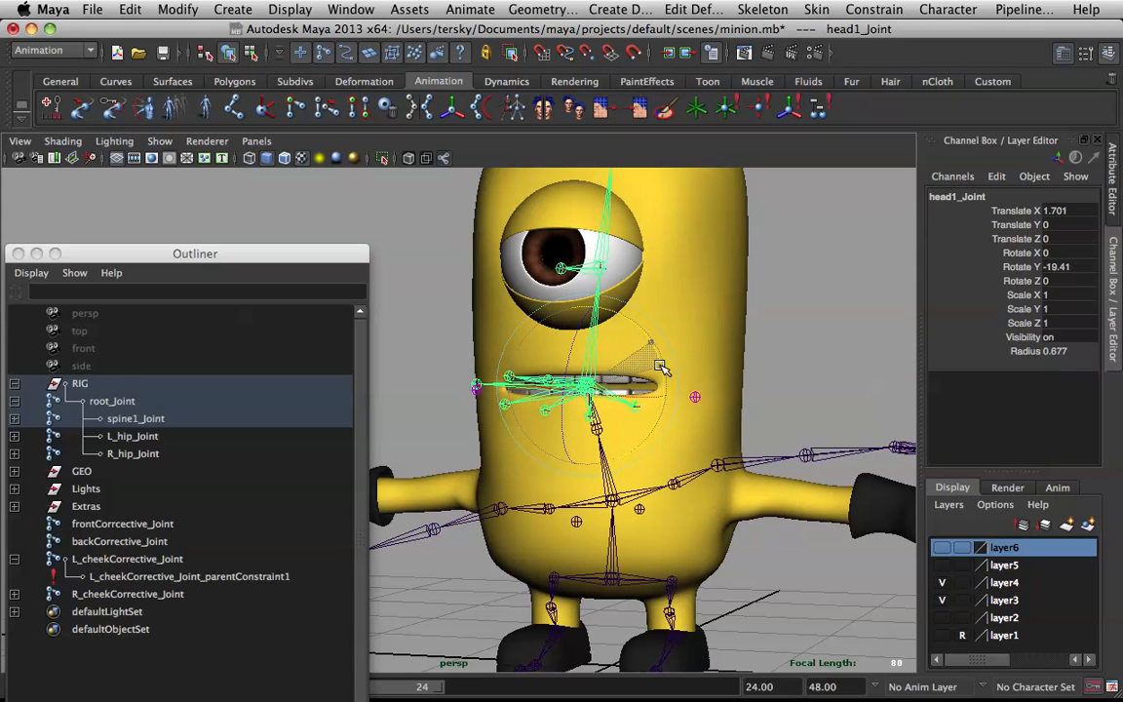
key(super+z)
key(super+z)
key(super+z)
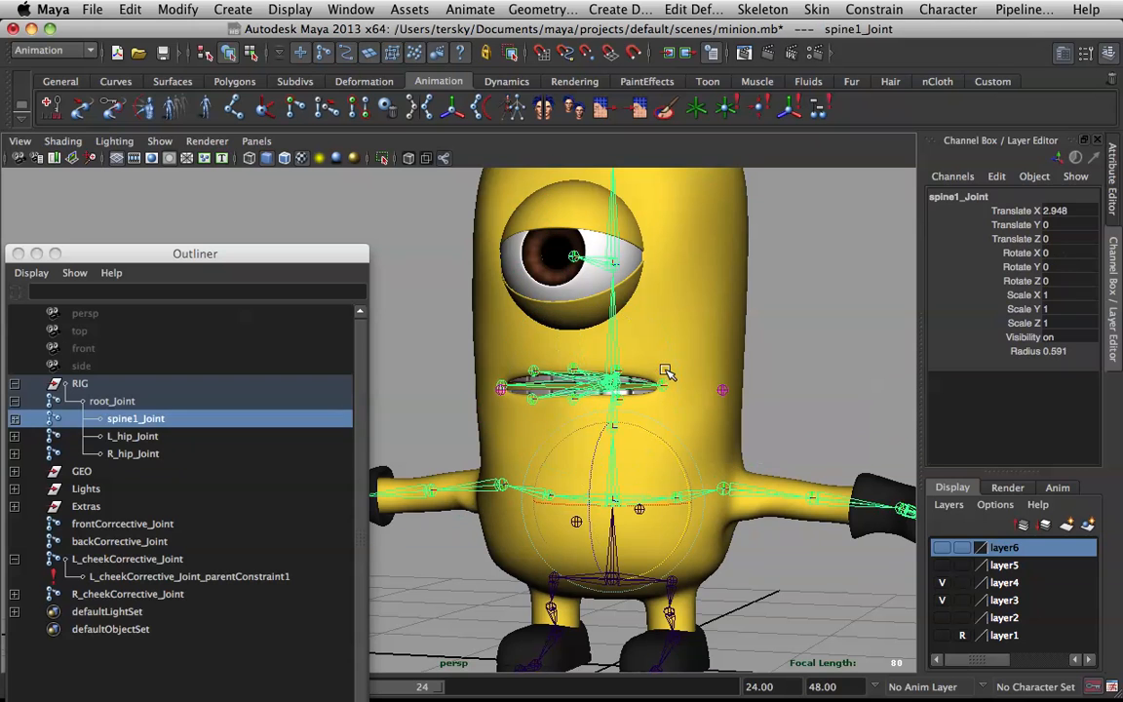
click(838, 340)
Parent the front, back, left cheek and right cheek corrective joints under the RIG group
alt+right_drag(838, 341, 745, 347)
alt+drag(705, 371, 671, 376)
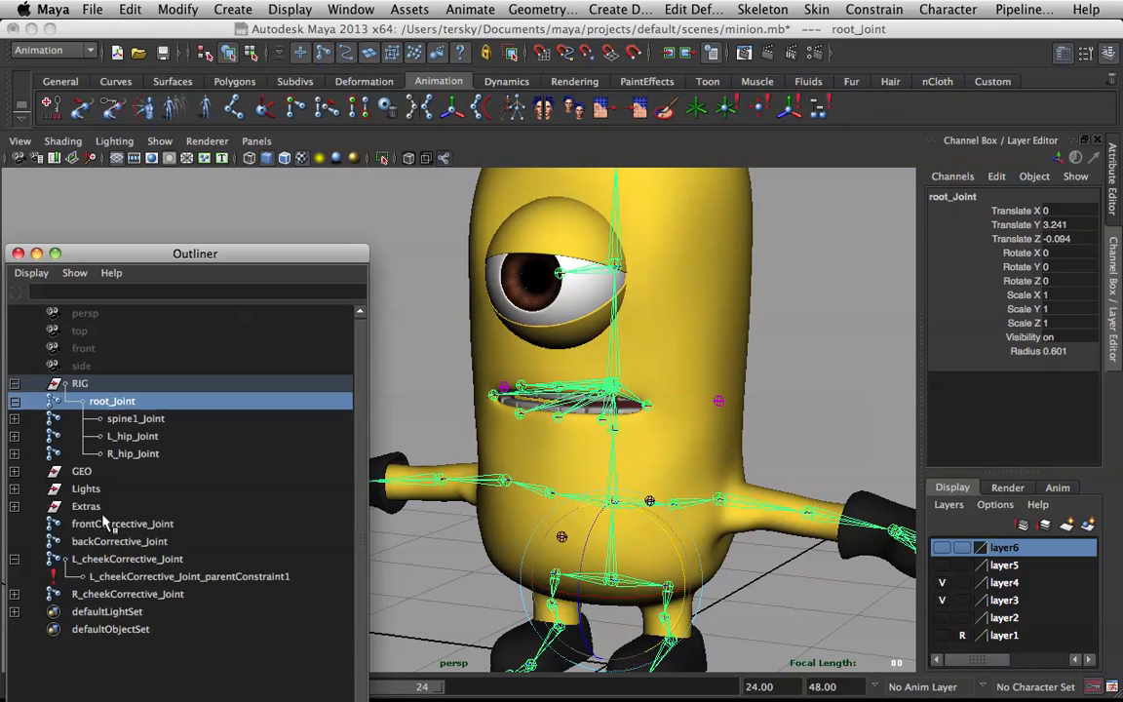
click(112, 527)
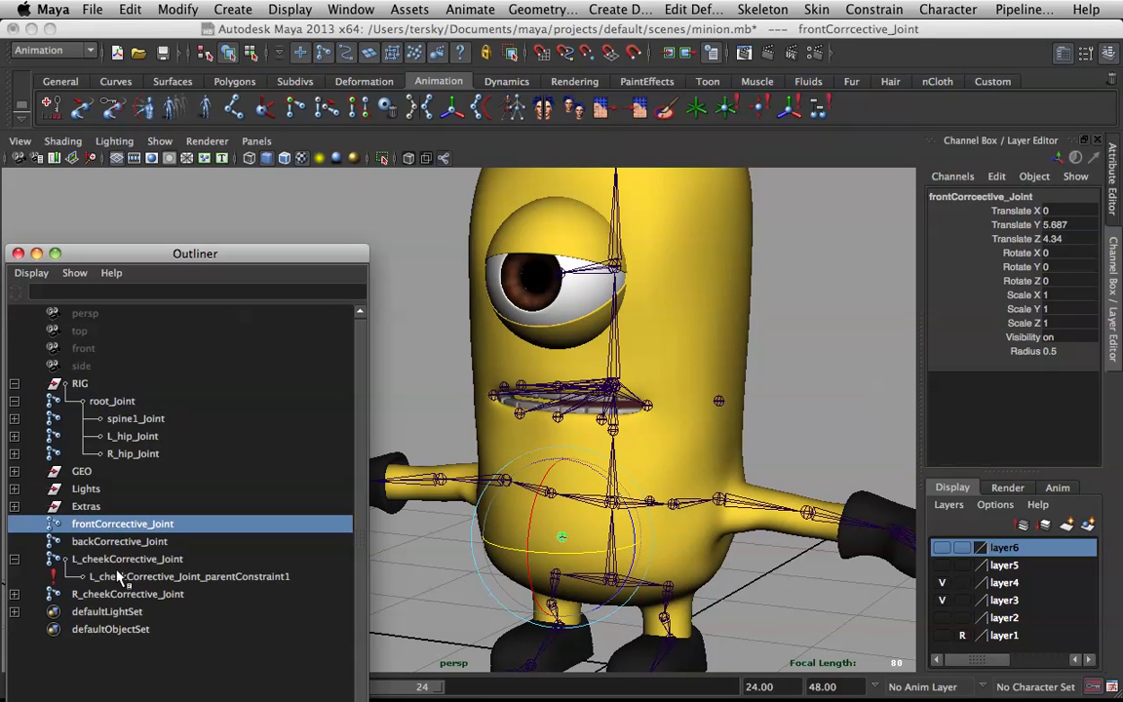
click(16, 559)
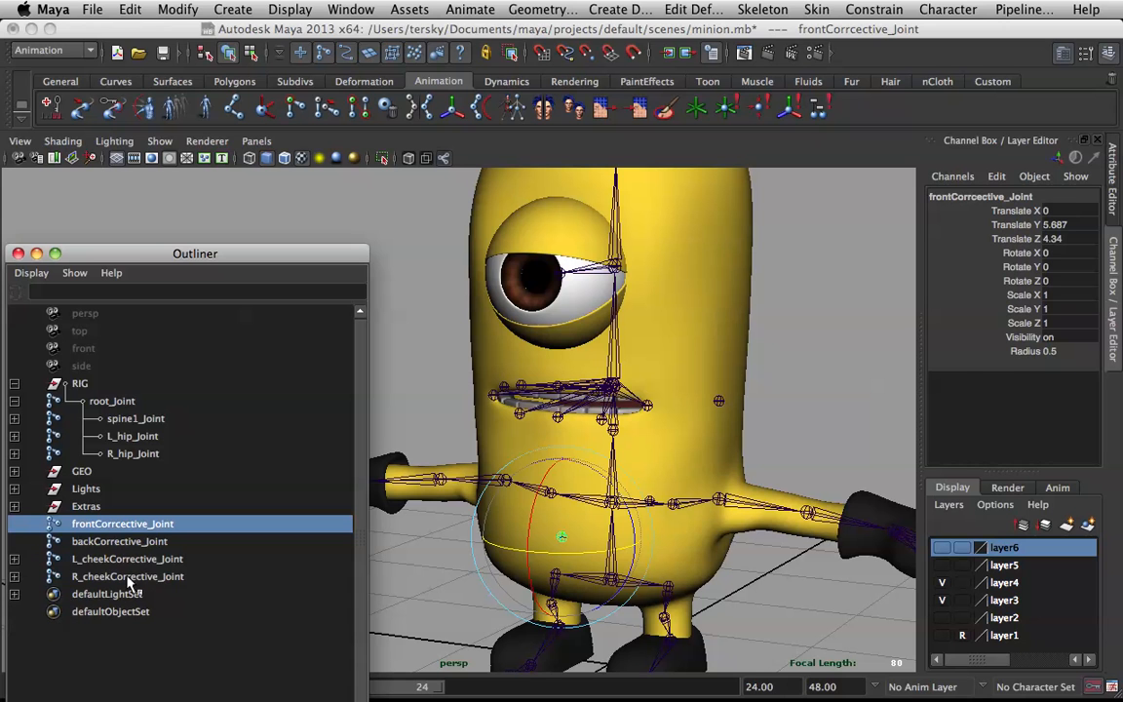
shift+click(130, 576)
alt+drag(672, 419, 720, 425)
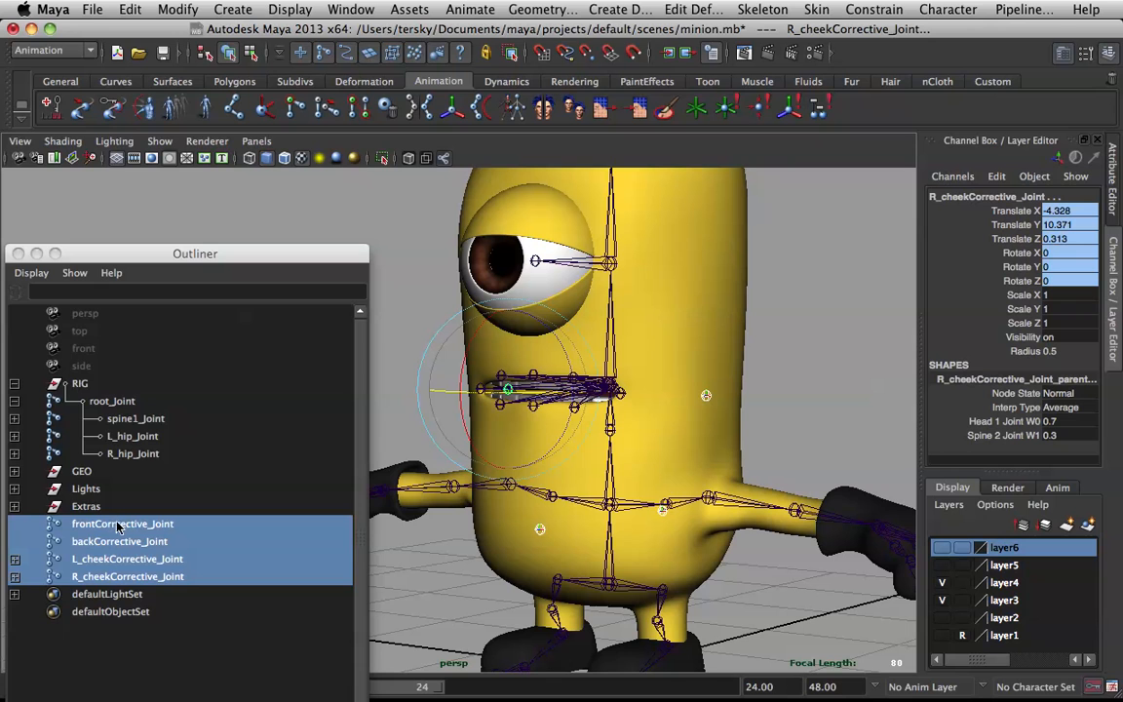
click(14, 401)
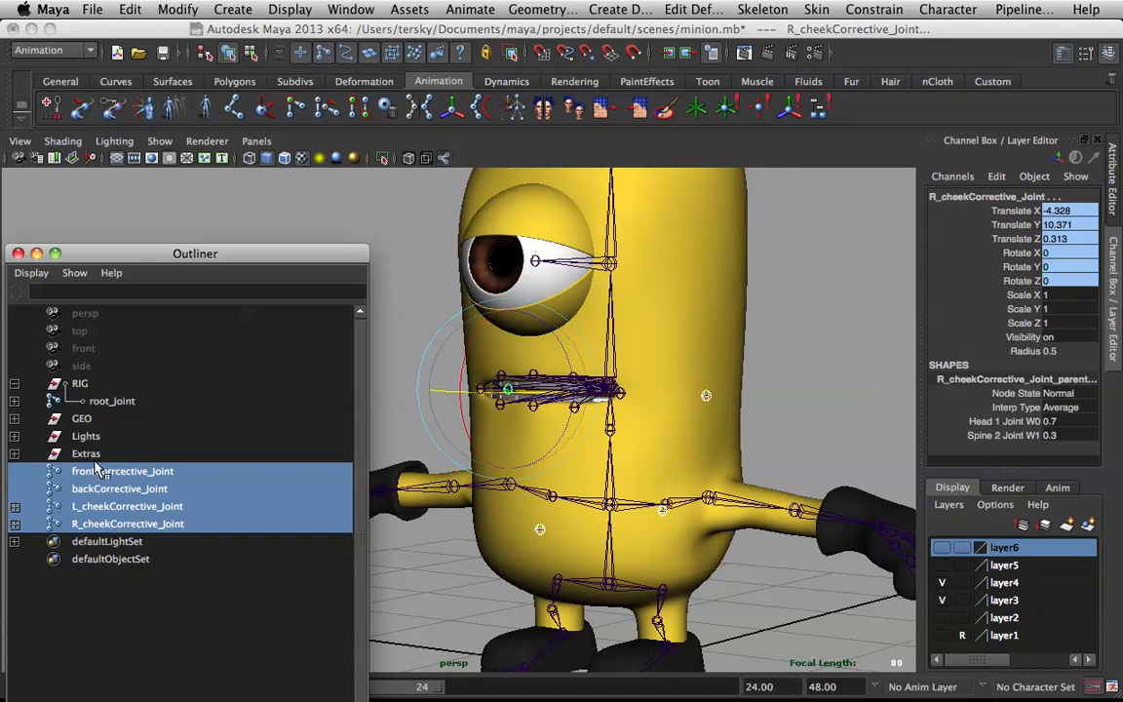
drag(112, 477, 89, 392)
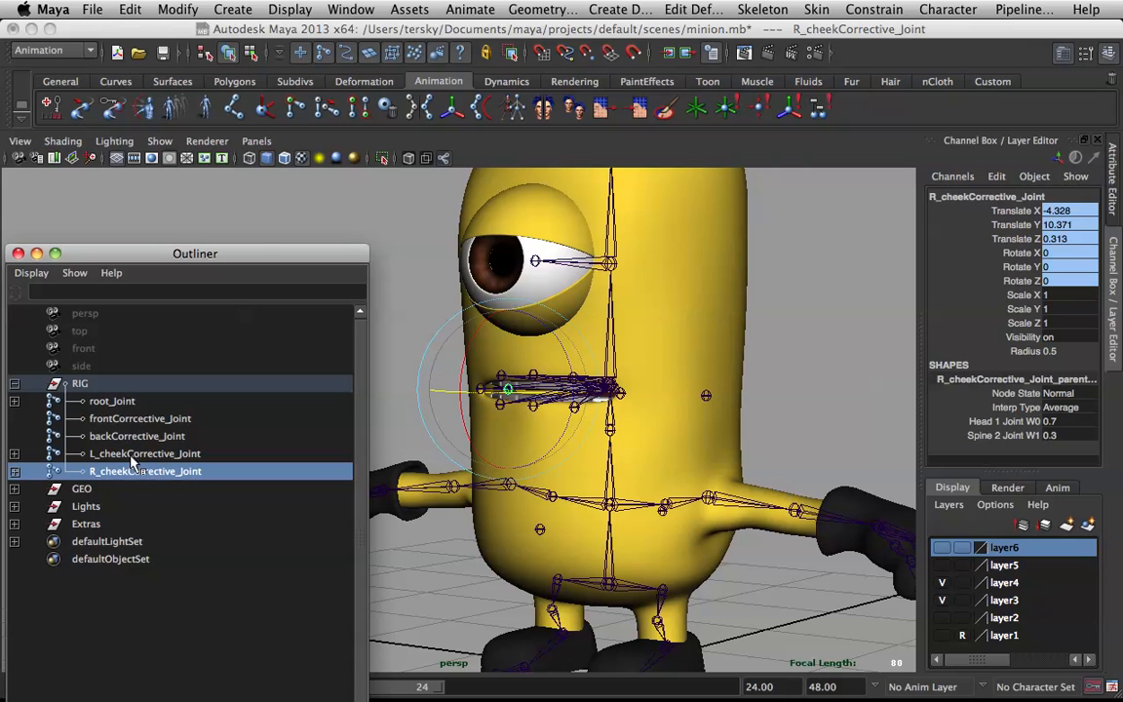
Parent-constrain frontCorrcective_Joint to spine1_Joint
click(177, 442)
alt+middle_drag(619, 356, 624, 259)
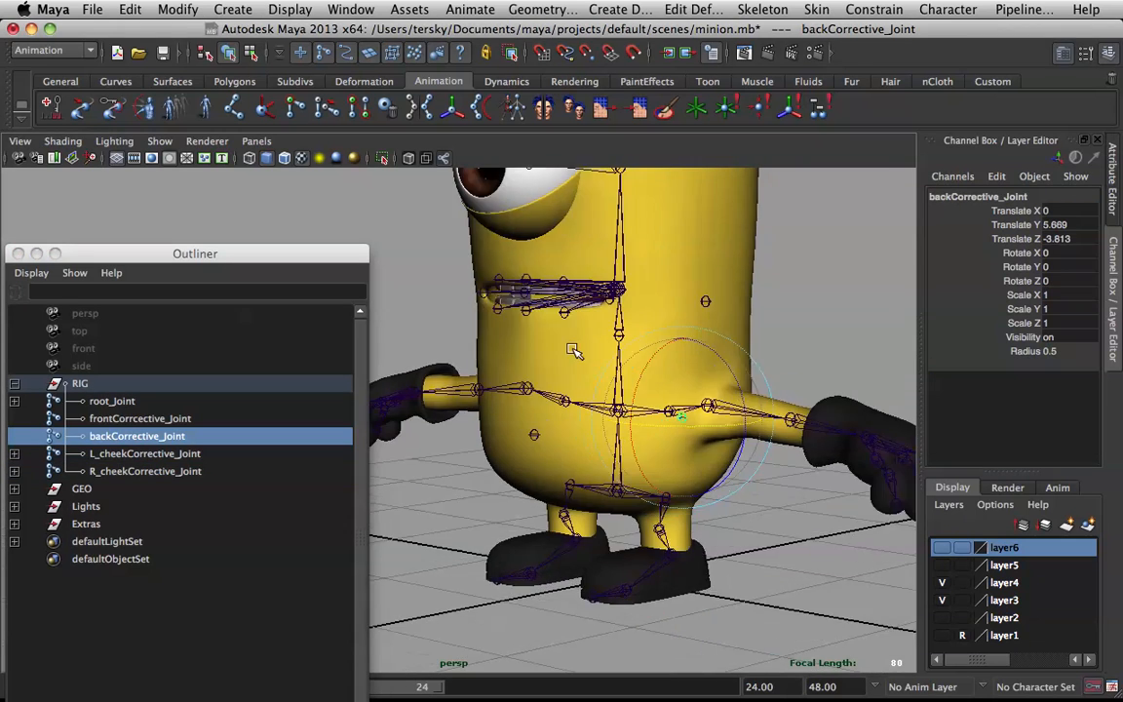
alt+right_drag(574, 351, 627, 379)
alt+middle_drag(627, 380, 619, 351)
alt+drag(619, 351, 709, 371)
key(q)
click(709, 371)
click(583, 409)
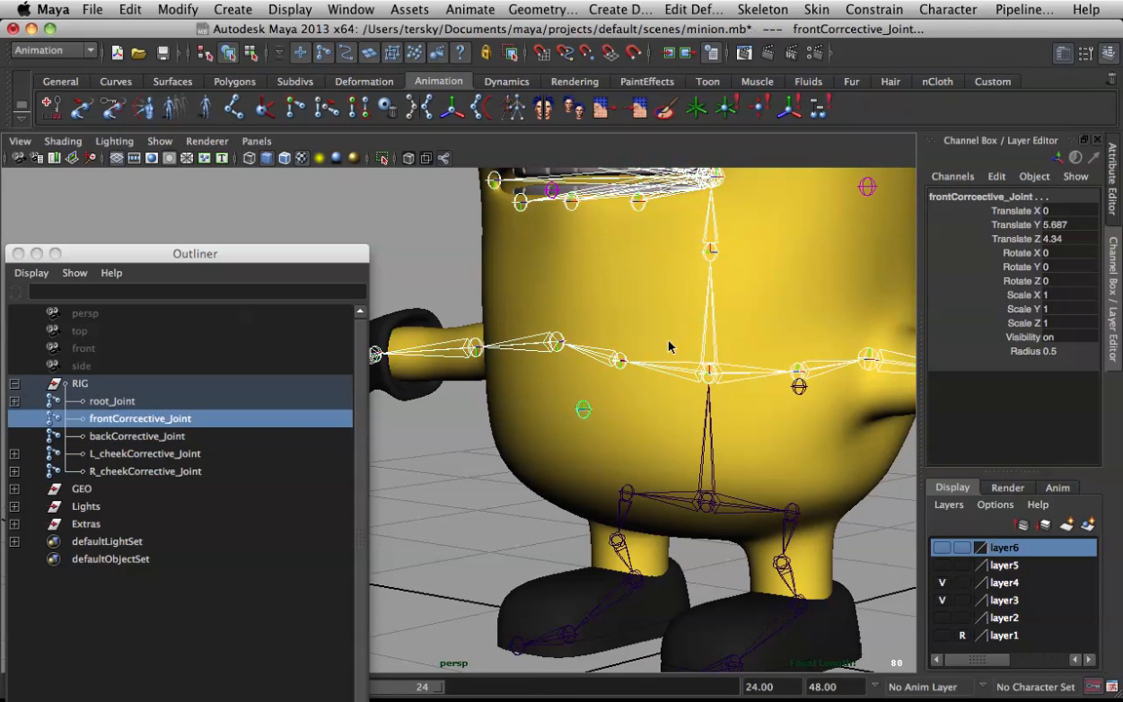
click(850, 10)
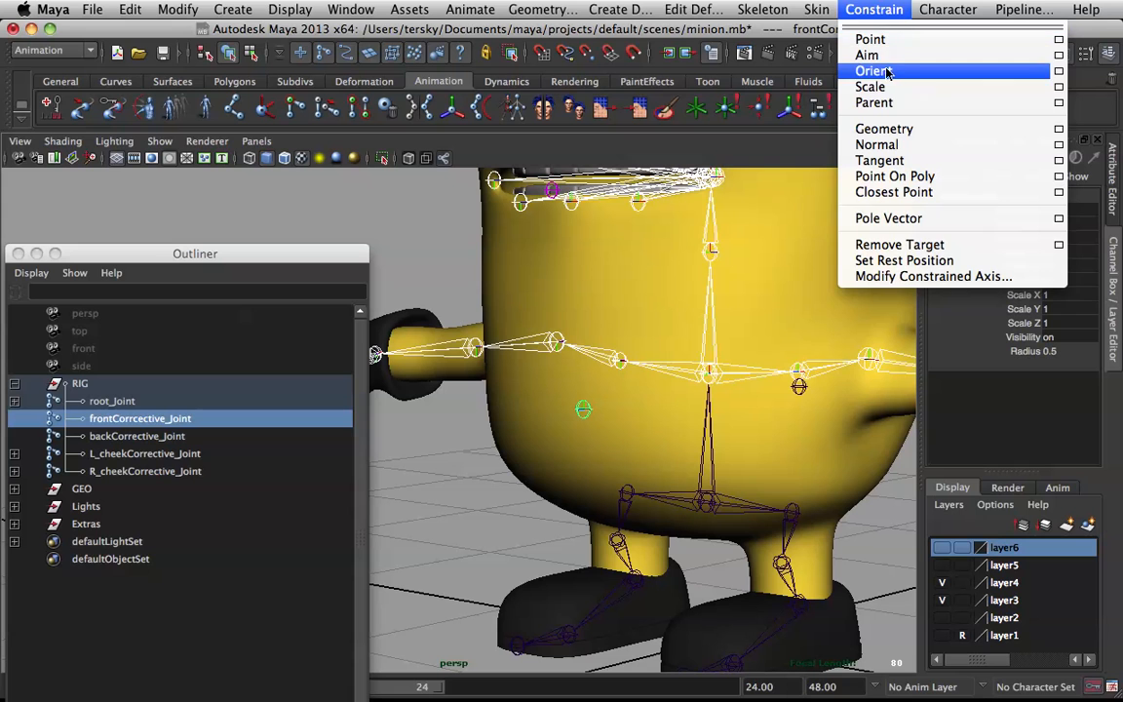
click(886, 104)
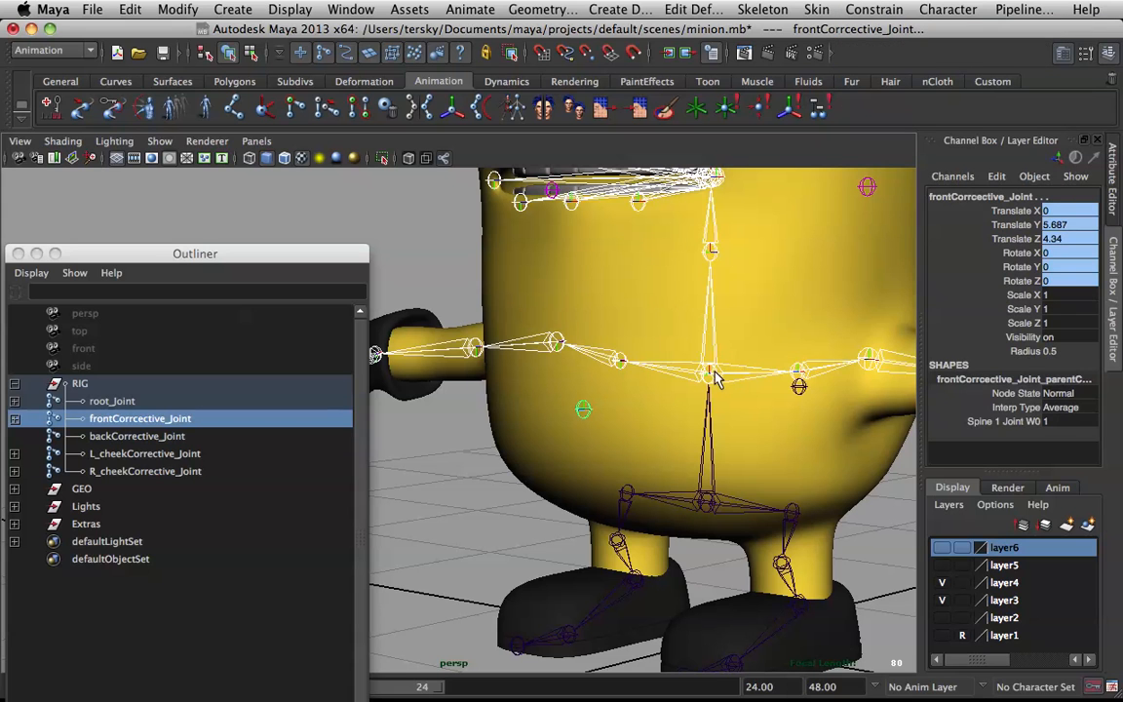
Parent-constrain backCorrective_Joint to spine1_Joint with the same constraint settings
click(715, 378)
click(800, 388)
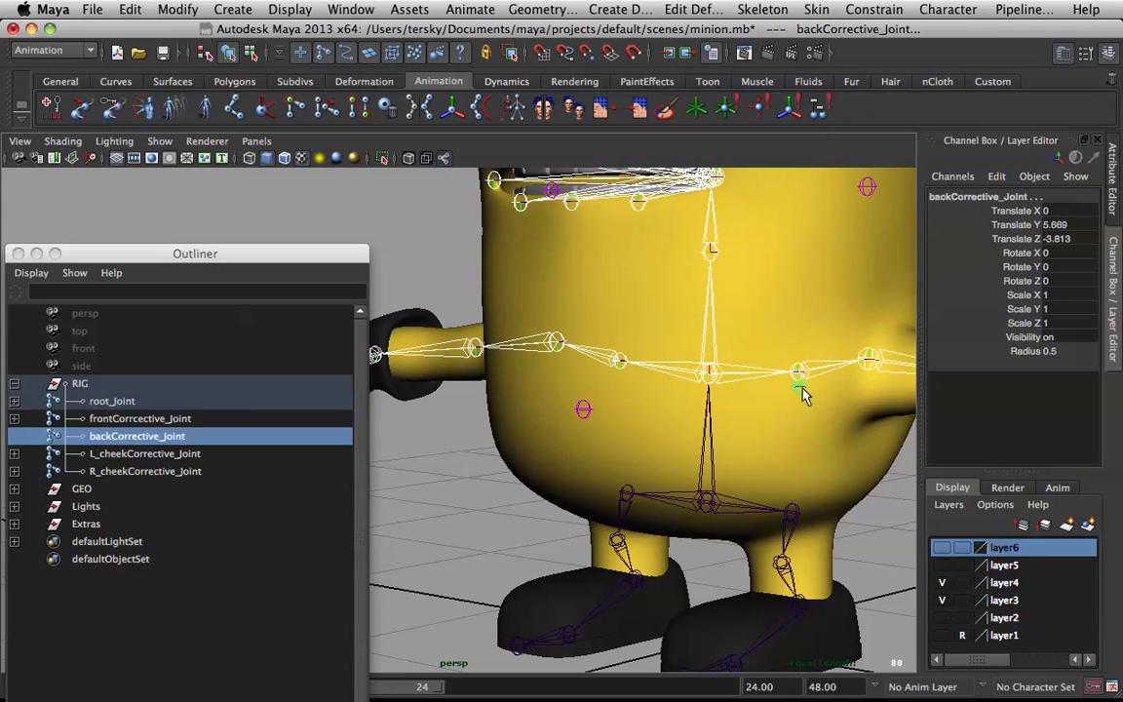
Add root_Joint as a second parent-constraint driver for both frontCorrcective_Joint and backCorrective_Joint
click(707, 498)
shift+click(581, 410)
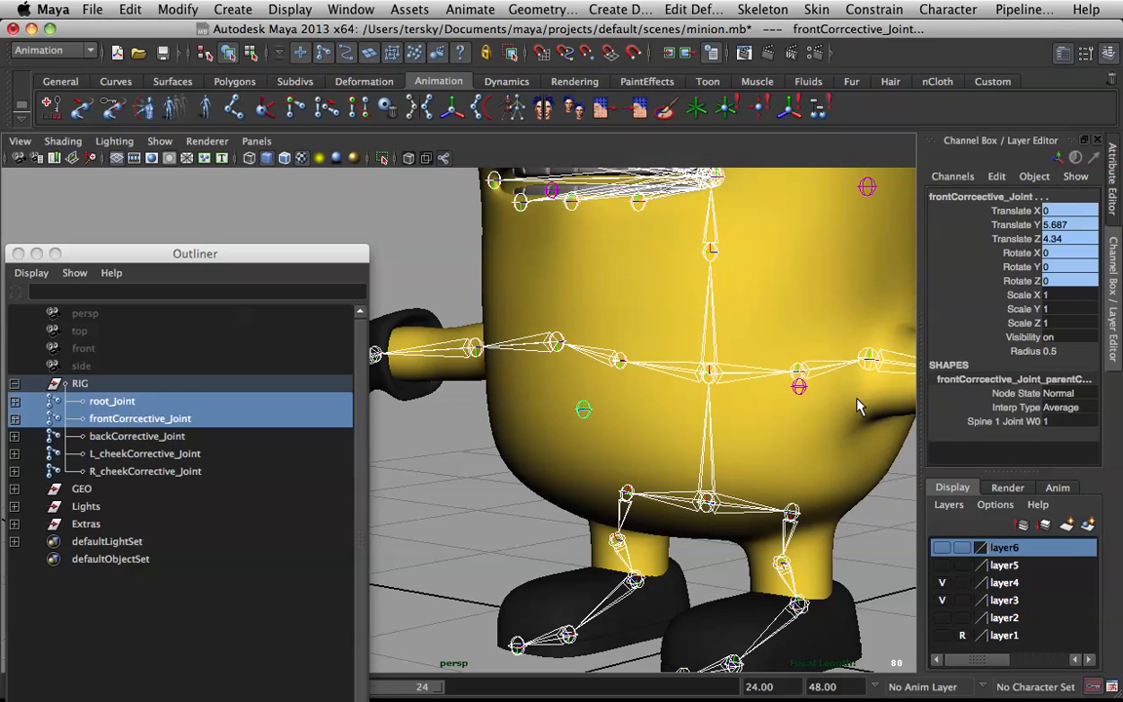
click(705, 493)
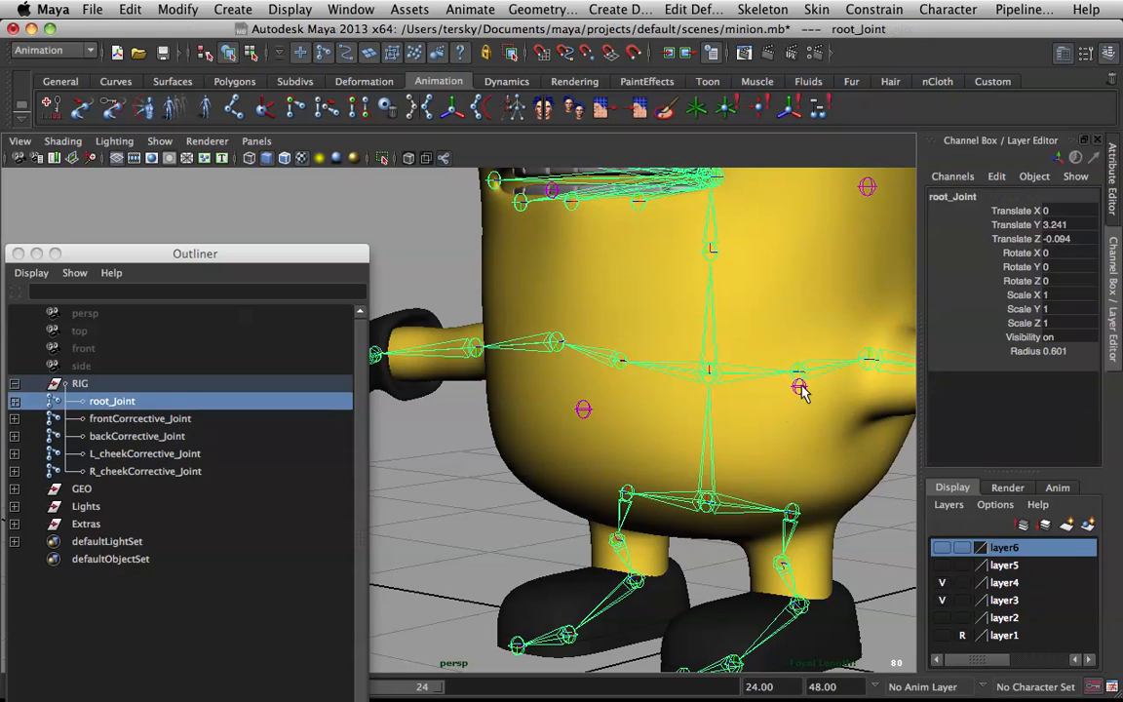
shift+click(801, 388)
key(g)
Rotate spine1_Joint to test the corrective joints, undo the rotation, and check frontCorrcective_Joint's constraint weights
click(717, 375)
mouse_move(717, 379)
alt+mouse_down()
mouse_move(726, 364)
mouse_move(701, 355)
mouse_move(699, 380)
alt+mouse_up()
key(e)
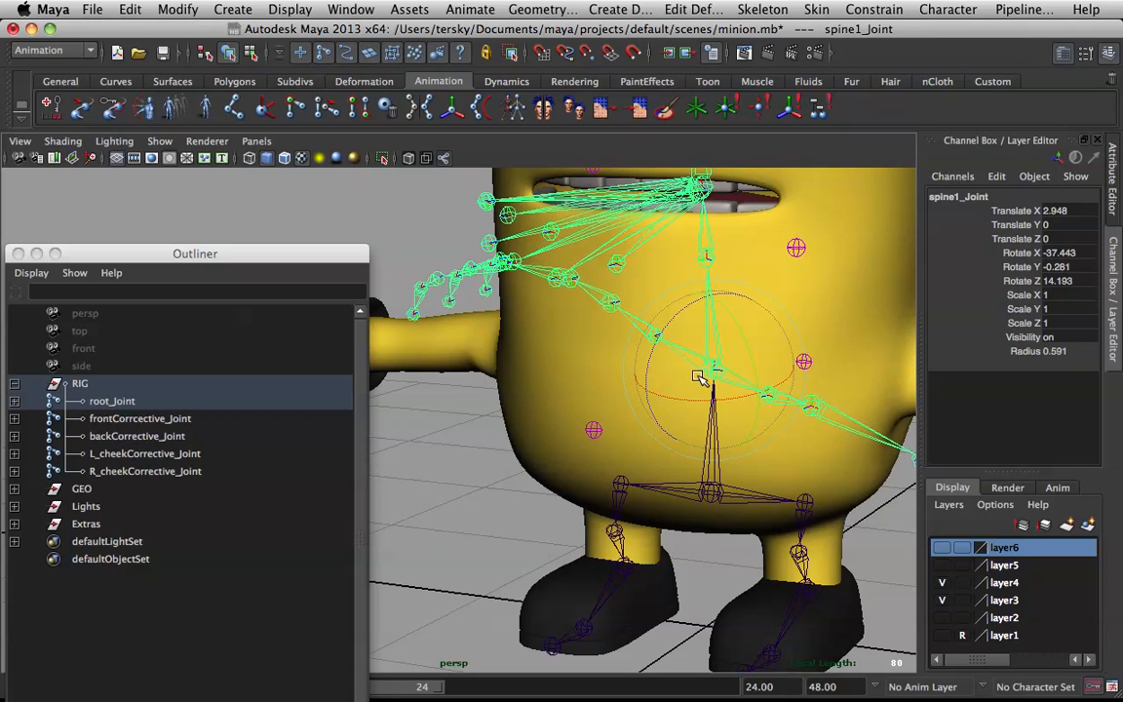
key(ctrl+z)
click(641, 421)
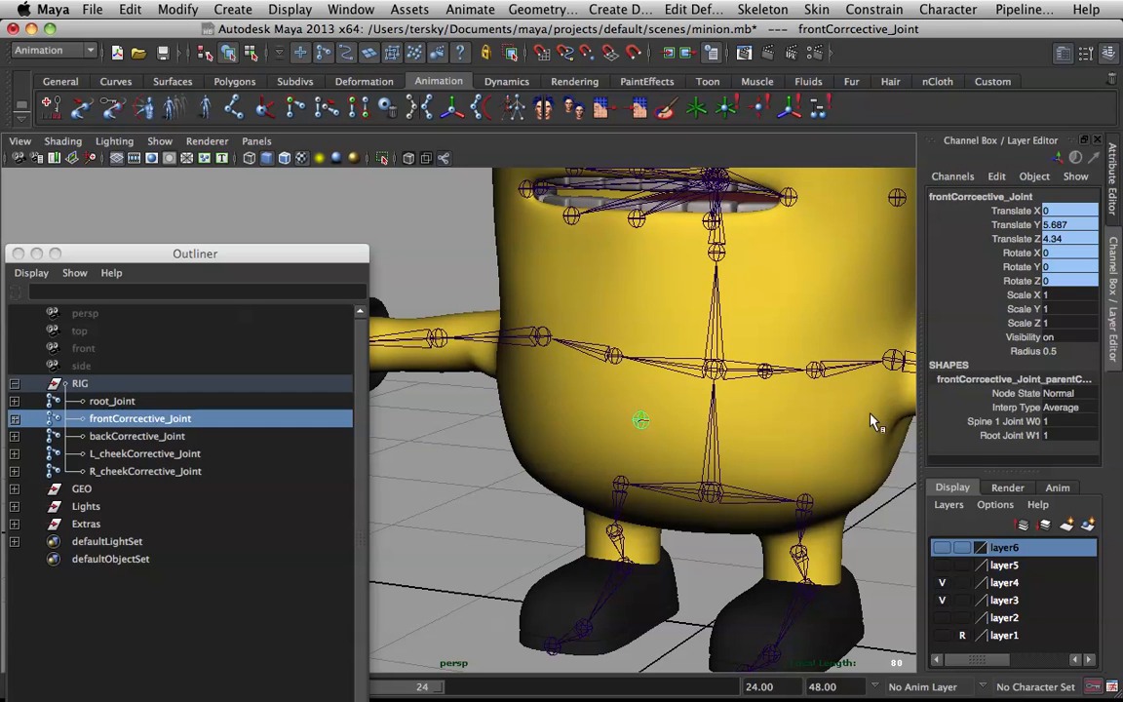
Pose spine1_Joint and head1_Joint to test how the four corrective joints follow the body, undo the rotations, and clear the selection
click(731, 378)
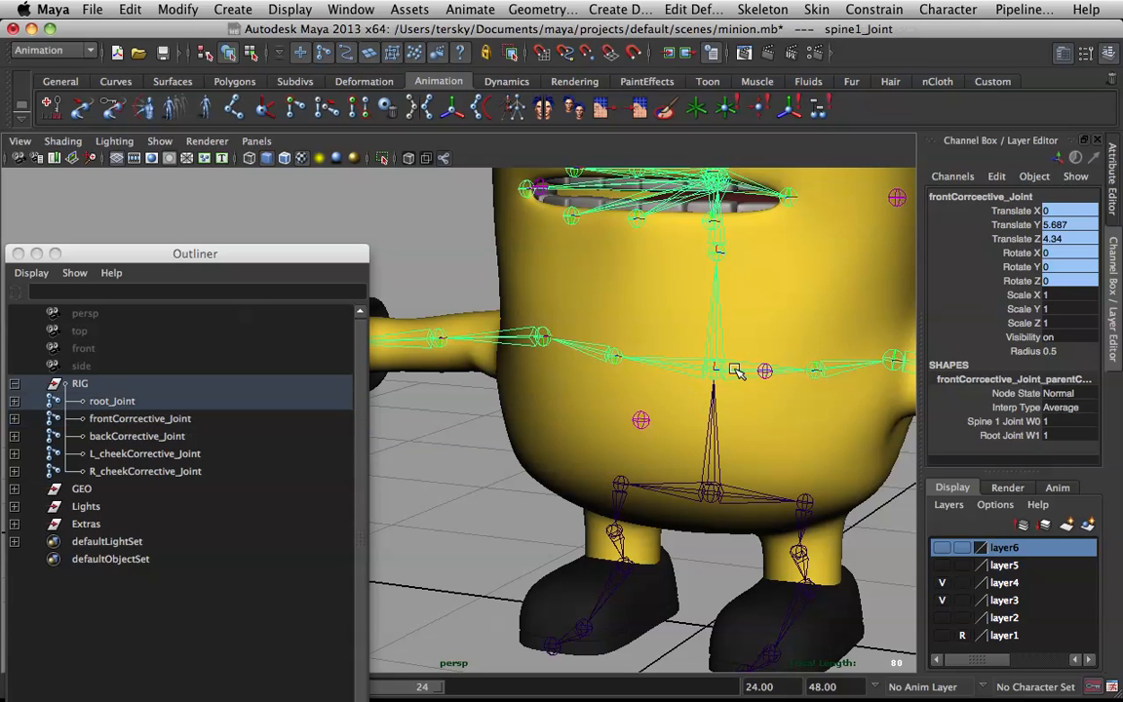
mouse_move(710, 383)
mouse_down()
mouse_move(653, 379)
mouse_move(688, 442)
mouse_move(851, 423)
mouse_move(694, 459)
mouse_move(742, 466)
mouse_move(850, 448)
mouse_move(780, 445)
mouse_move(792, 409)
mouse_move(718, 399)
mouse_up()
key(super+z)
key(q)
alt+drag(715, 455, 727, 400)
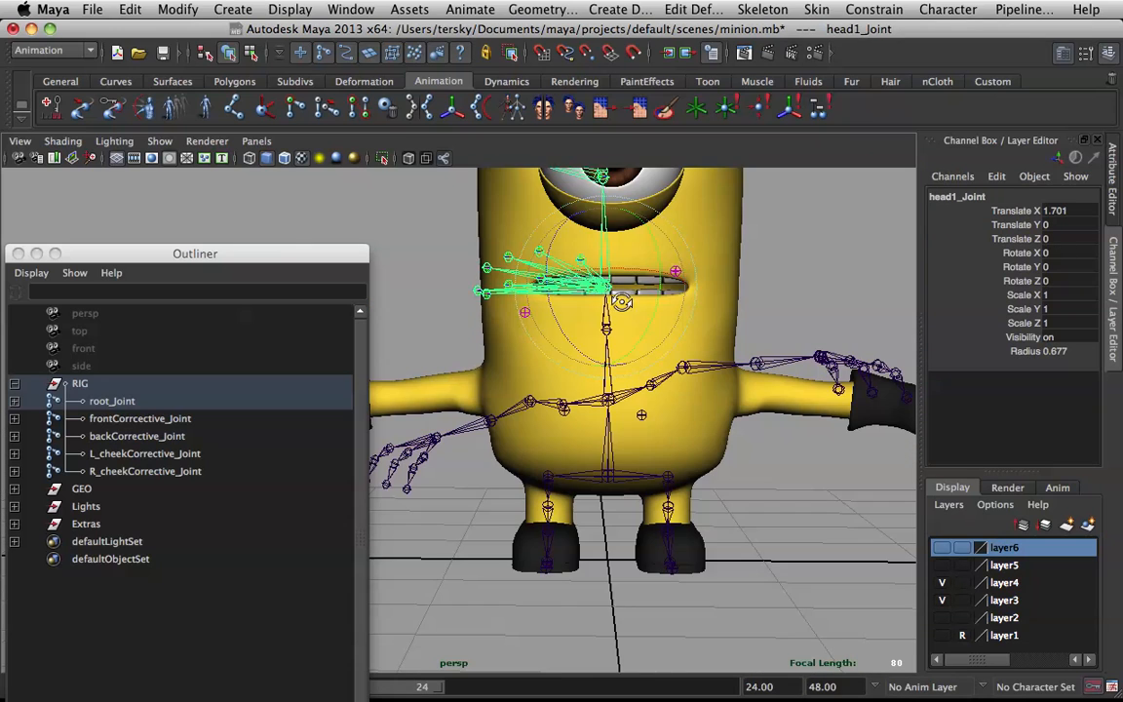
drag(569, 341, 646, 425)
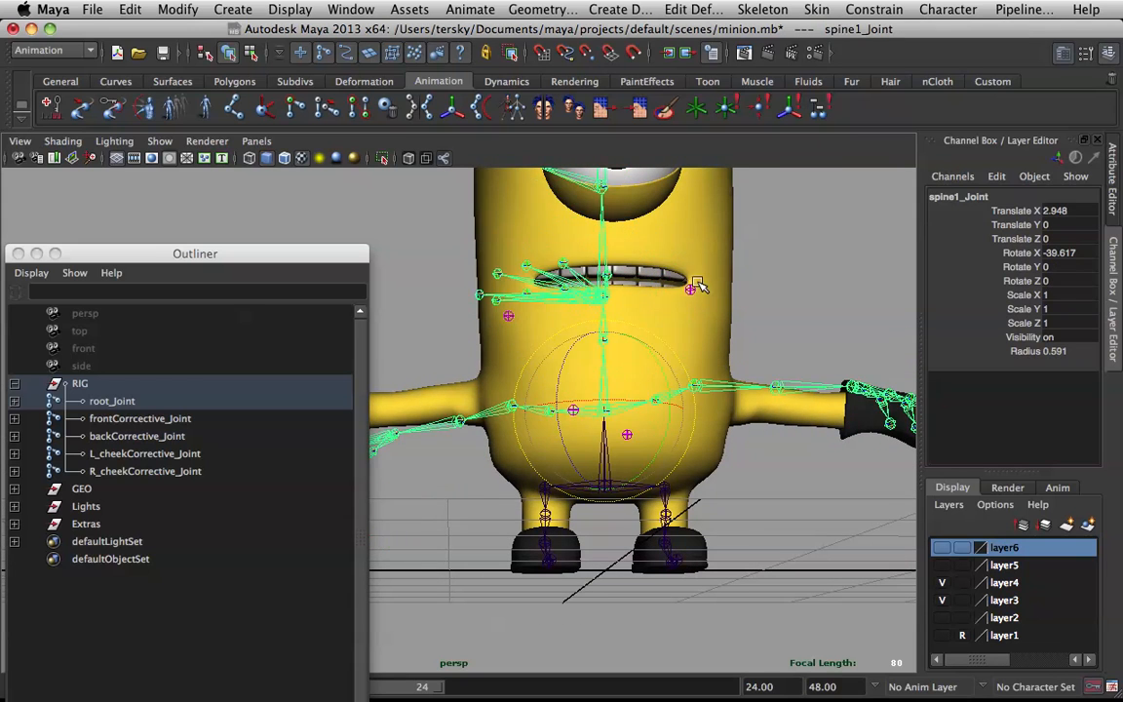
alt+drag(699, 282, 671, 342)
key(z)
click(817, 264)
scroll(817, 264, down, 5)
alt+drag(792, 291, 705, 280)
scroll(729, 287, up, 5)
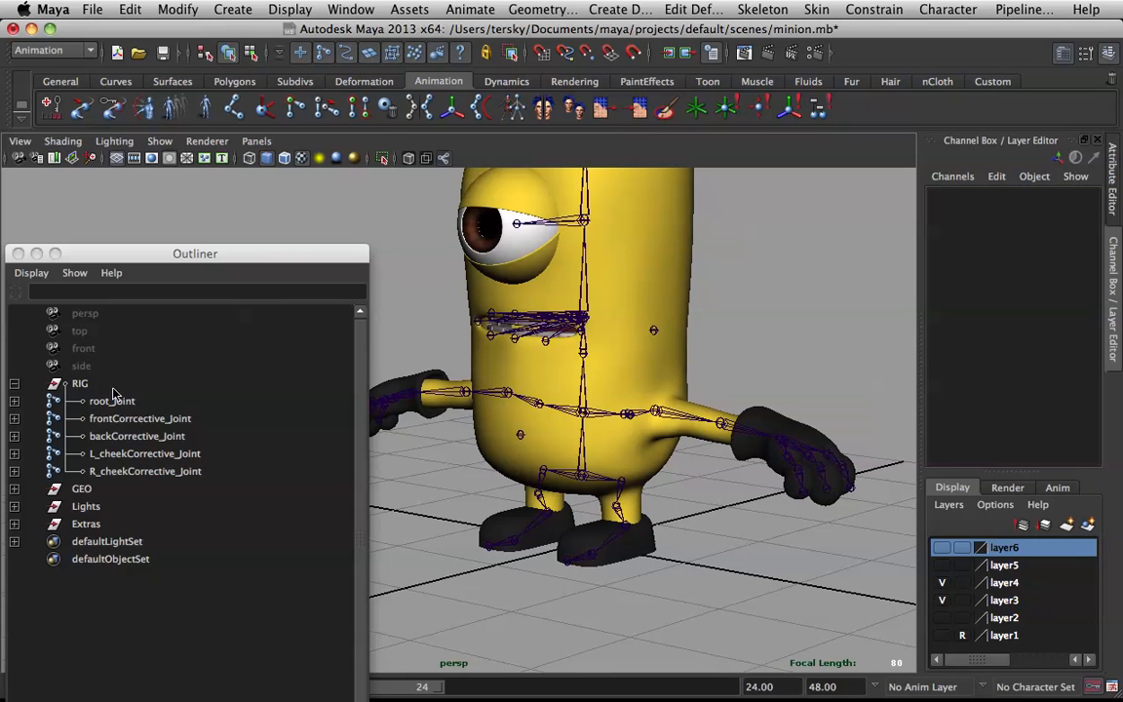
Expand the full root_Joint hierarchy in the Outliner and inspect the constraints under frontCorrcective_Joint and backCorrective_Joint
shift+click(14, 400)
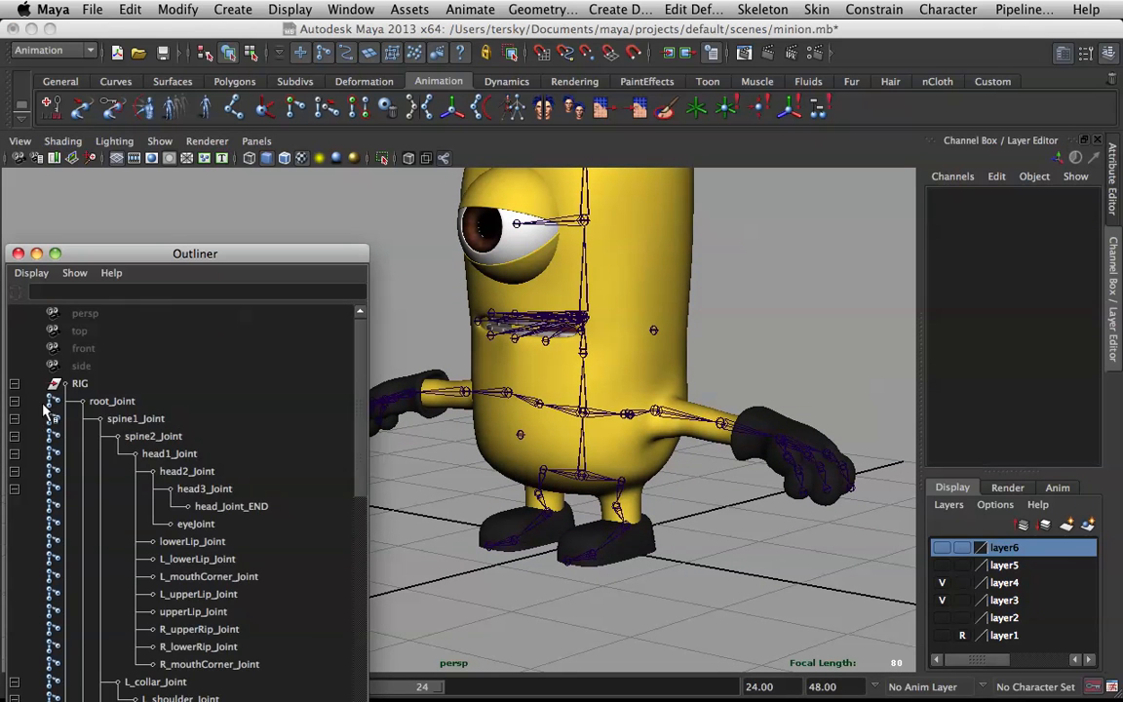
scroll(43, 409, down, 12)
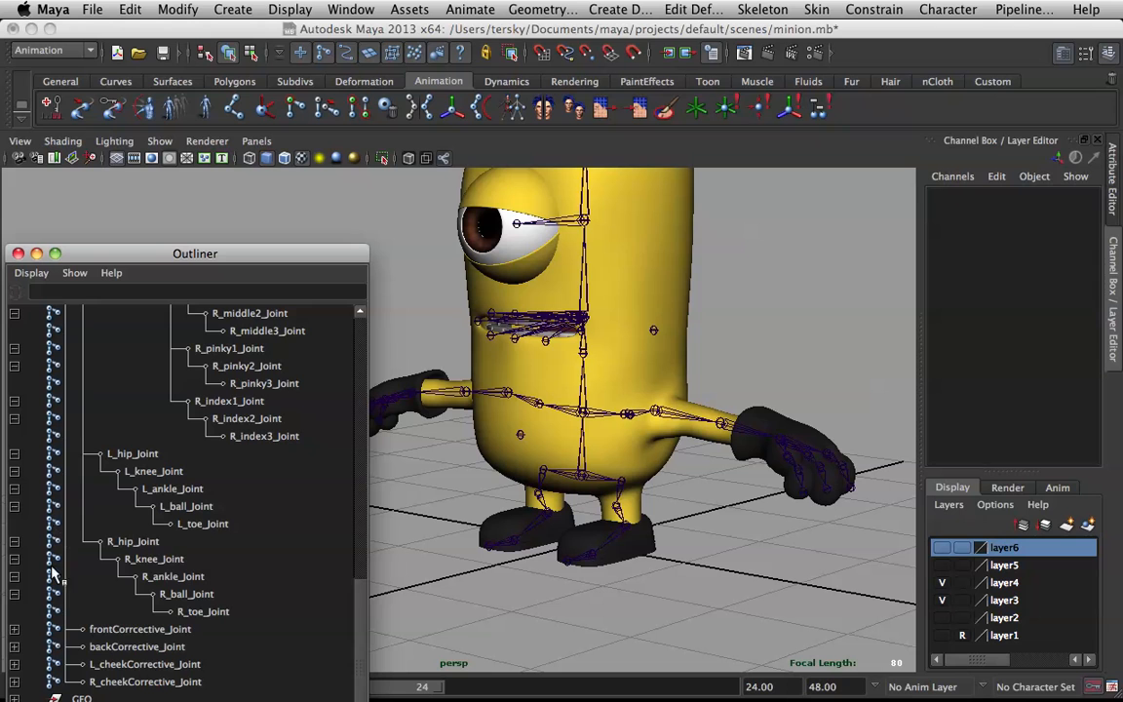
click(13, 629)
scroll(64, 583, down, 1)
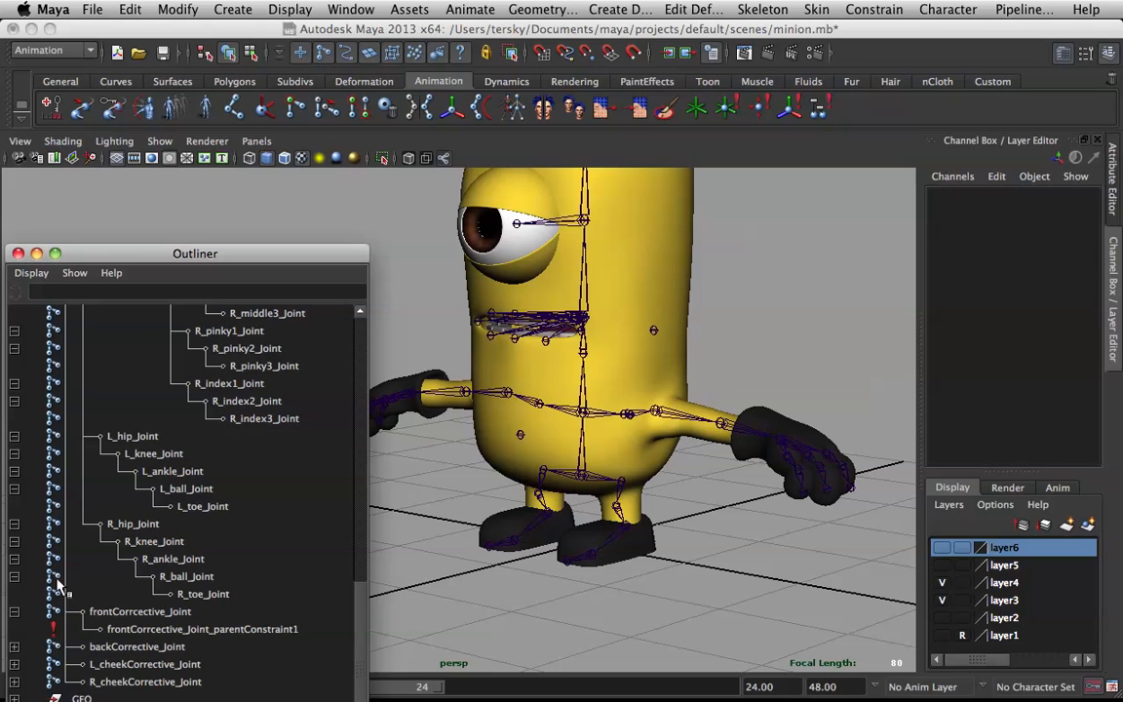
click(14, 612)
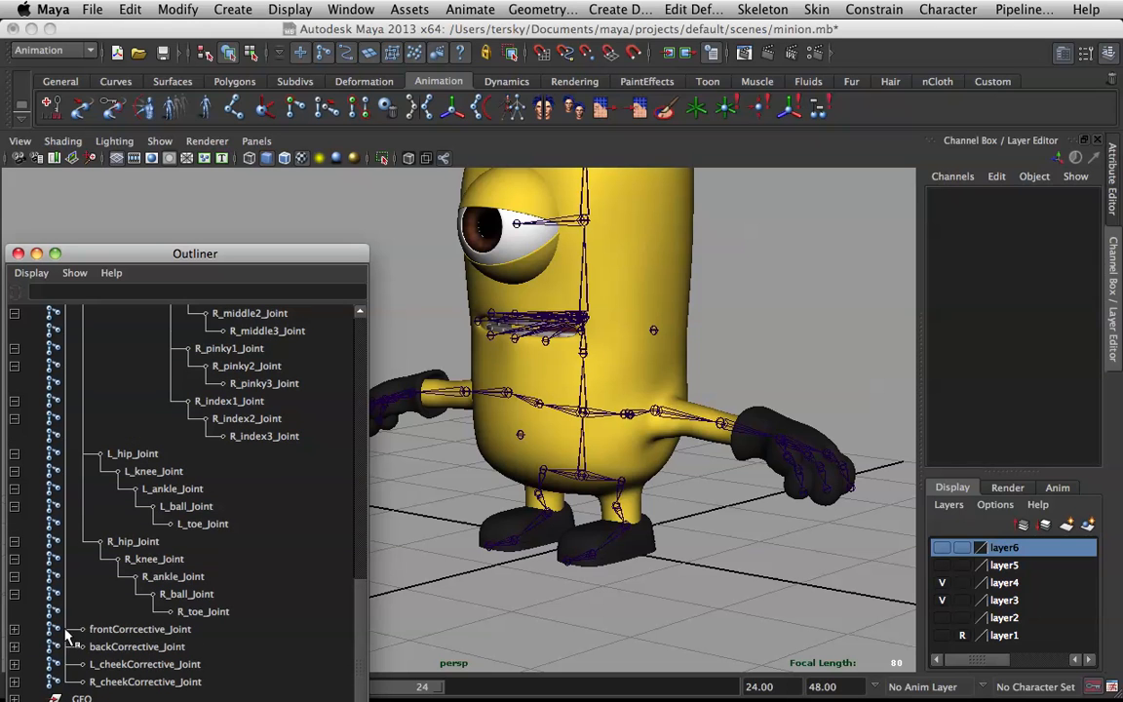
click(14, 647)
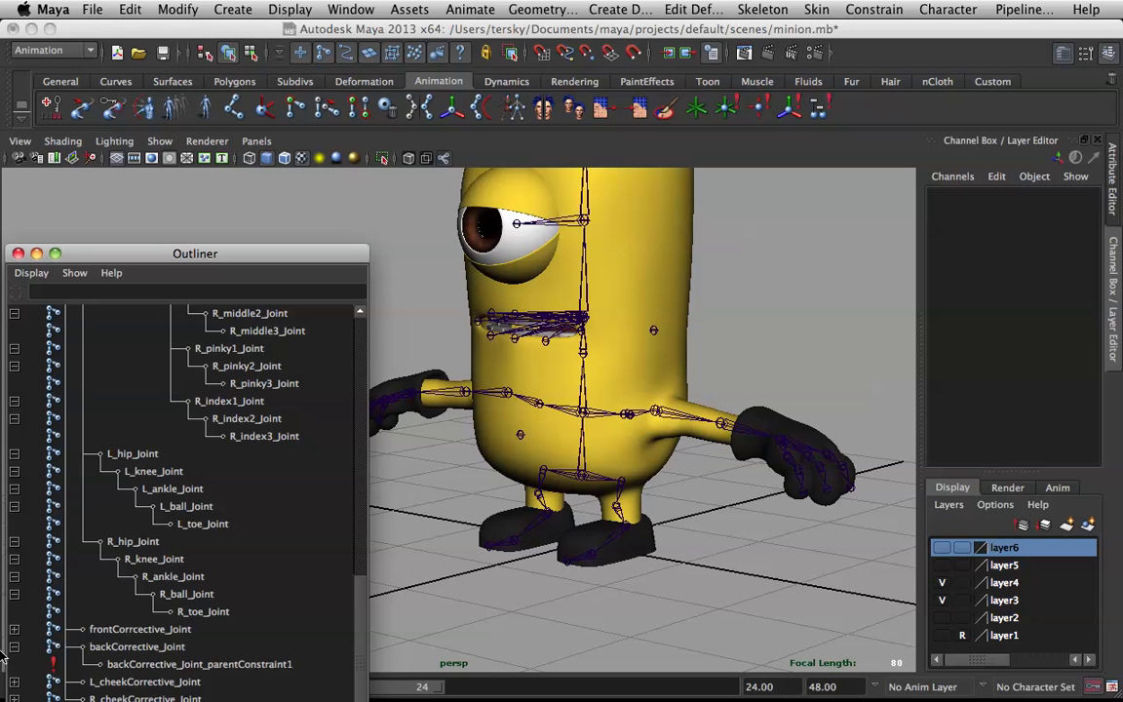
click(14, 647)
scroll(185, 556, up, 10)
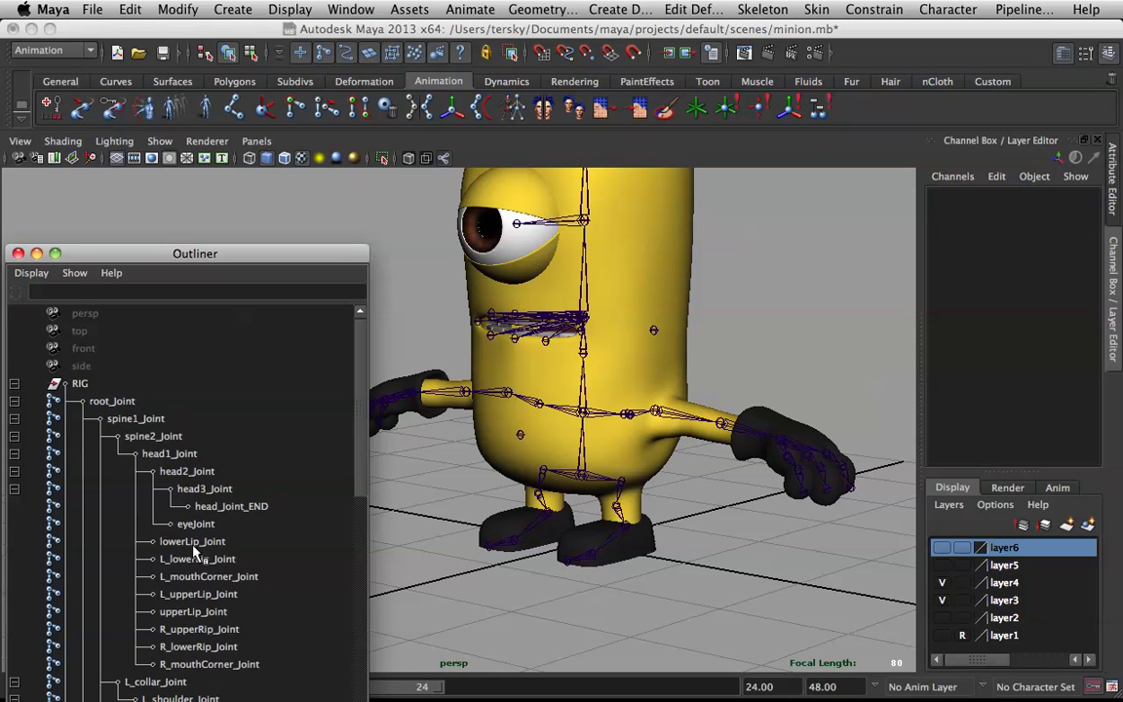
Smooth-bind the bodyBase mesh to every joint from root_Joint through R_cheekCorrective_Joint, binding to selected joints only
click(113, 401)
scroll(117, 487, down, 10)
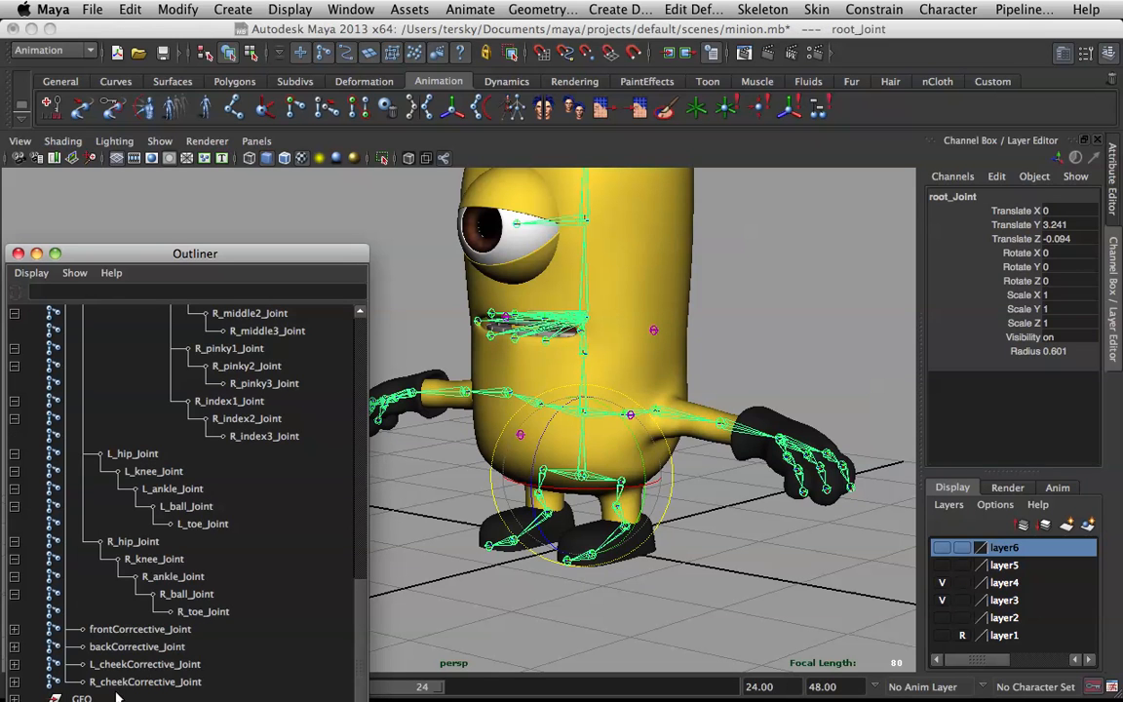
shift+click(134, 683)
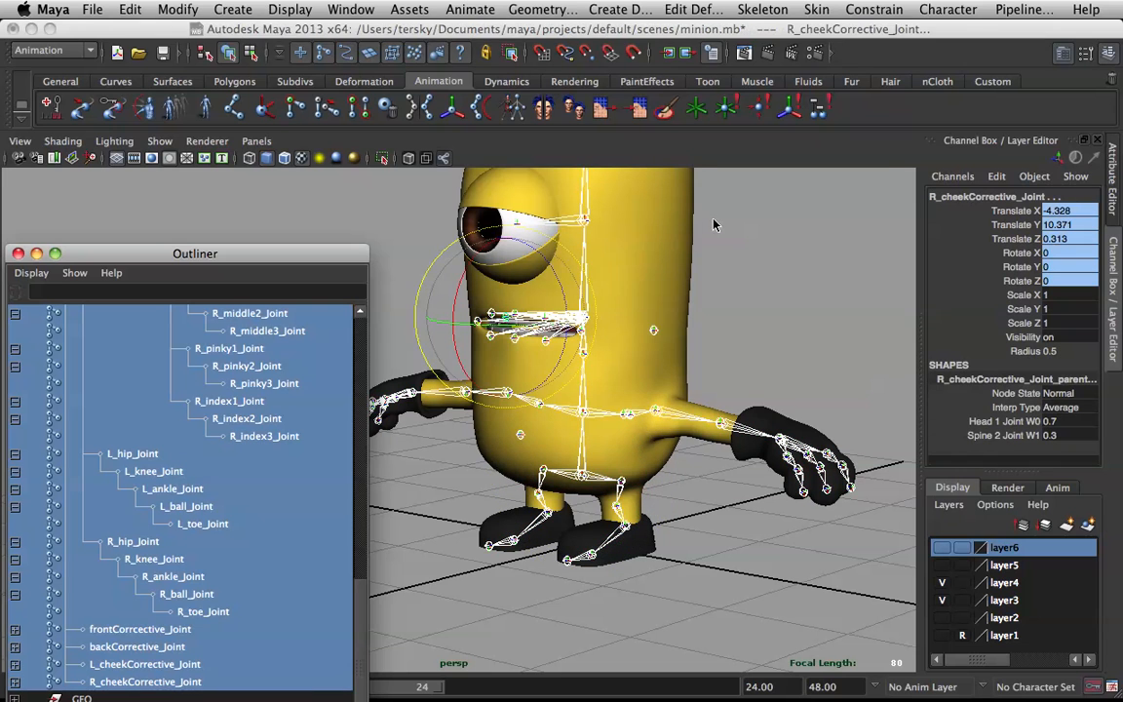
alt+drag(667, 230, 736, 230)
shift+click(686, 244)
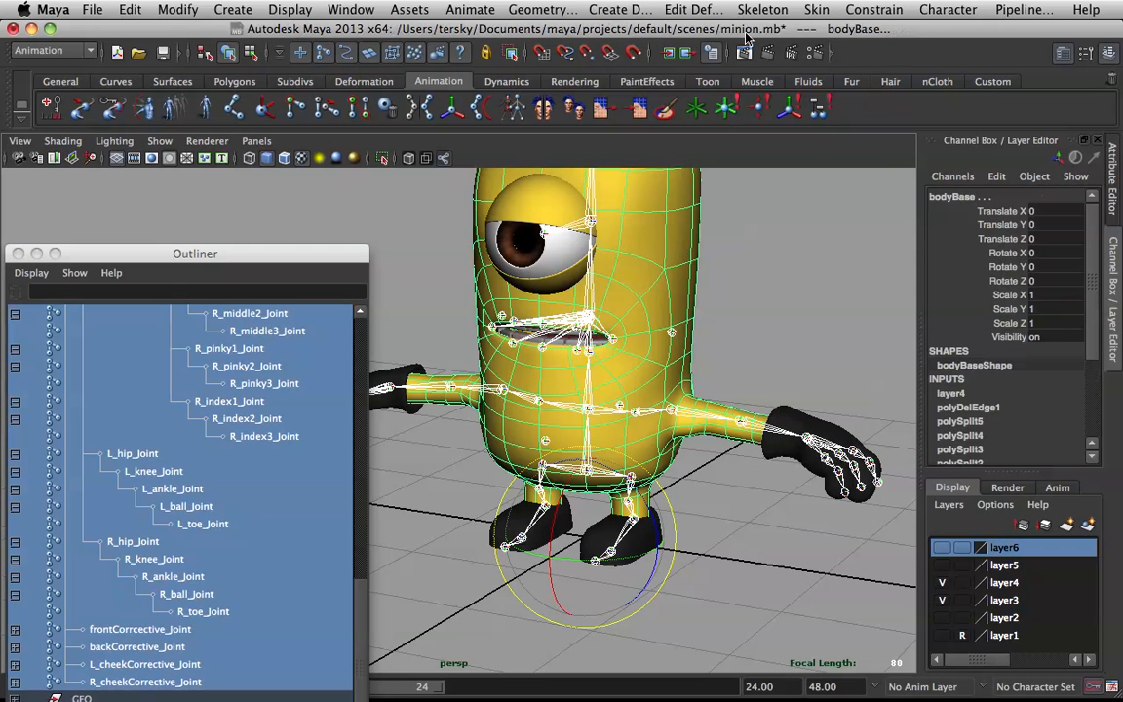
click(816, 9)
mouse_move(867, 37)
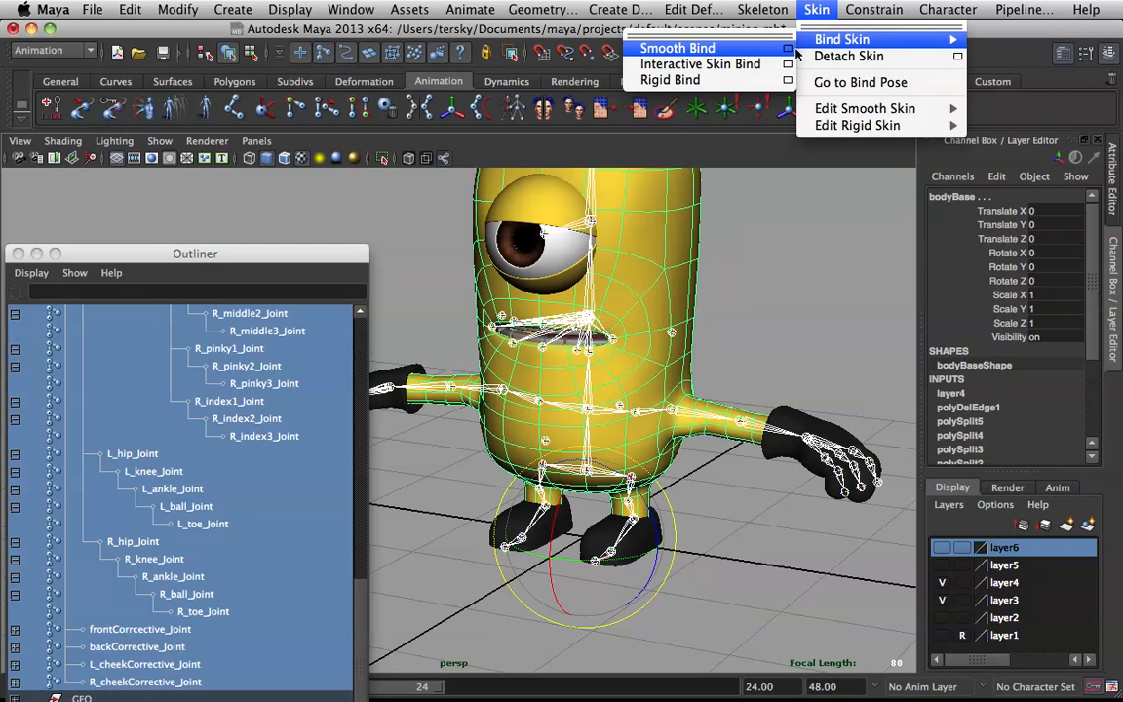
click(789, 48)
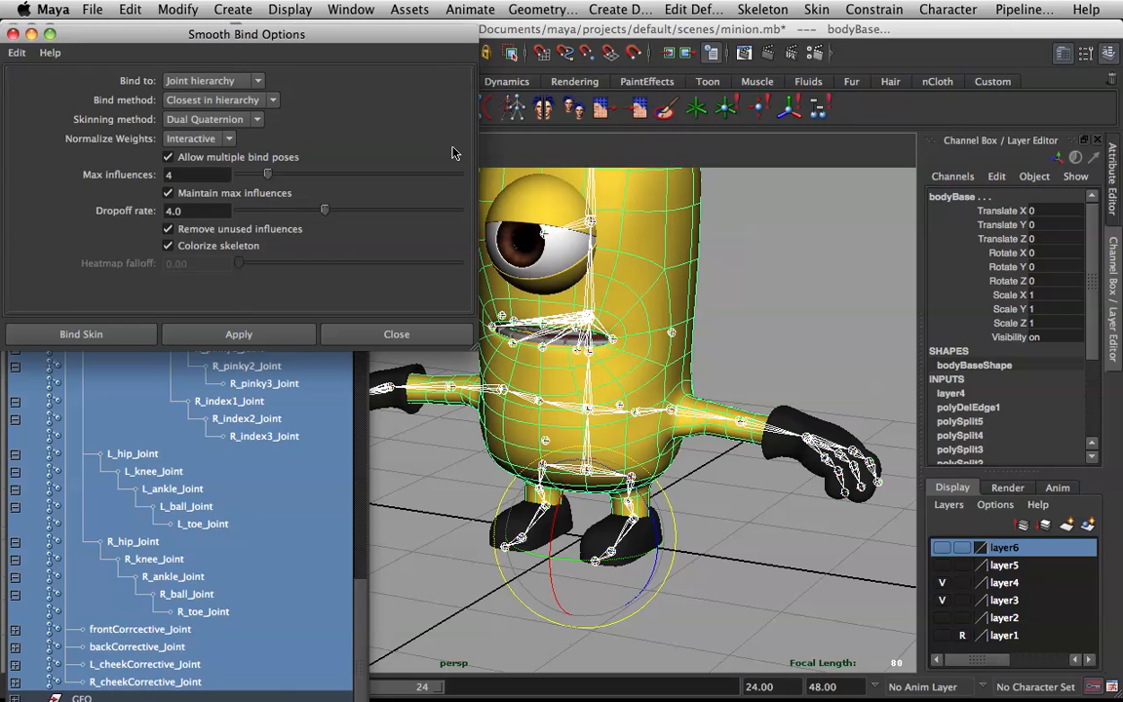
click(195, 83)
click(213, 106)
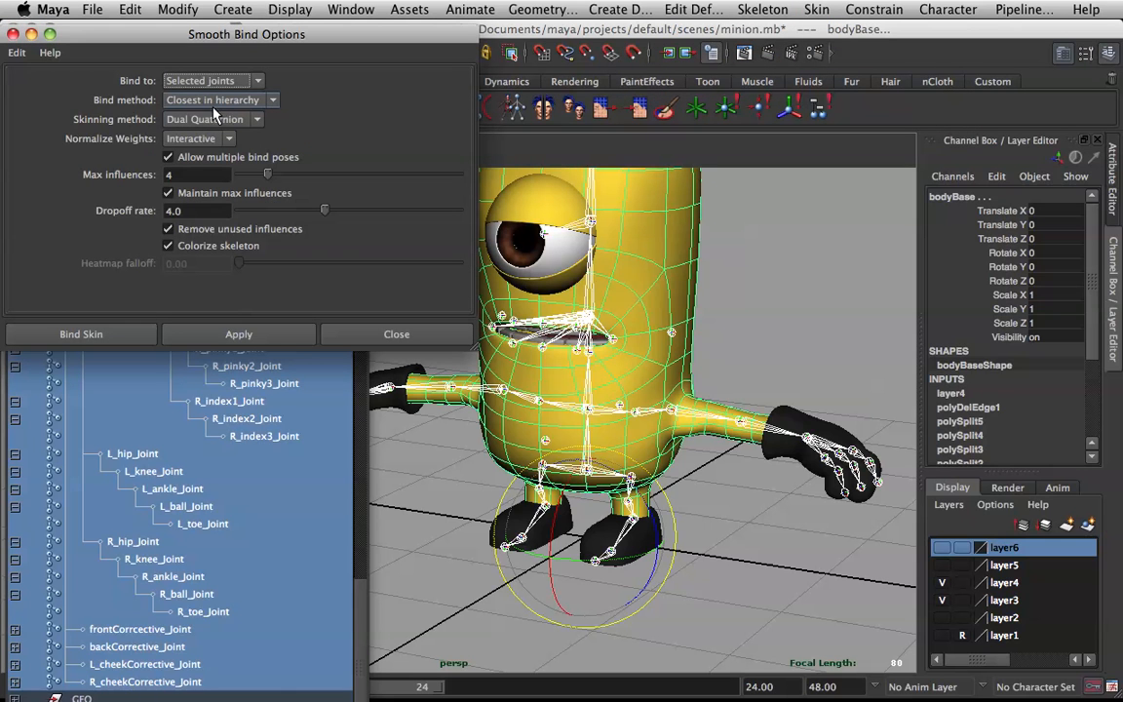
click(256, 333)
click(390, 333)
Rotate head1_Joint and L_collar_Joint to test the bound body's deformation, and undo the collar rotation
click(799, 301)
scroll(618, 286, up, 3)
alt+drag(618, 287, 650, 425)
click(624, 286)
drag(592, 342, 552, 388)
click(620, 421)
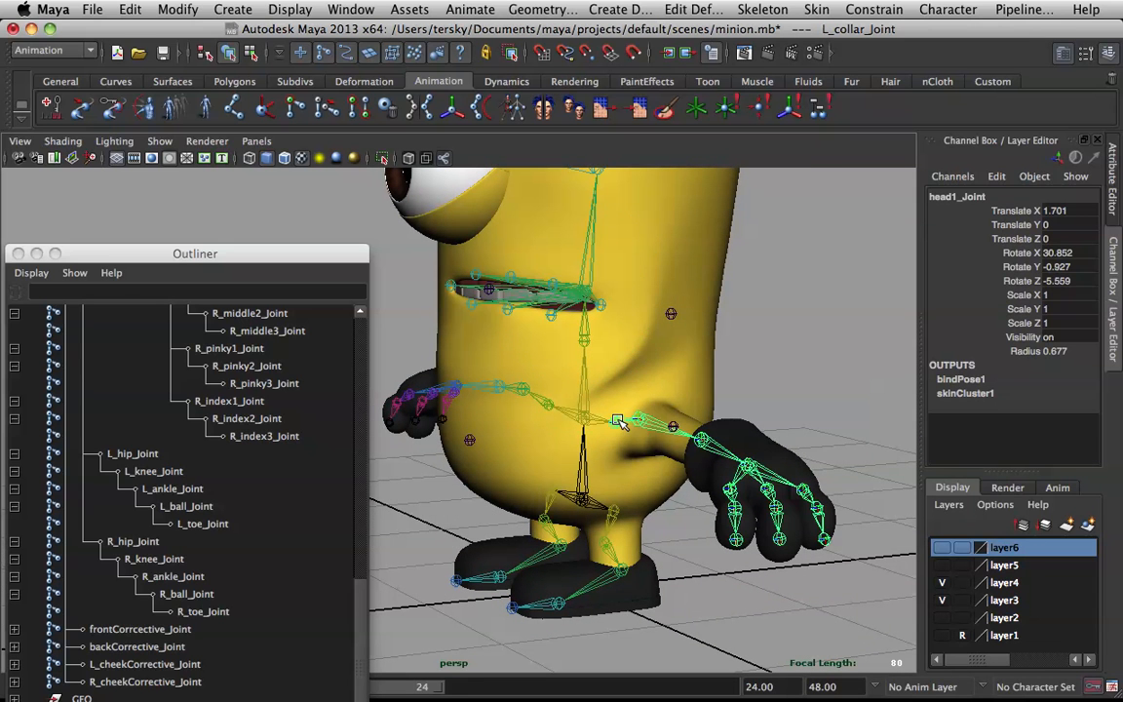
mouse_move(616, 406)
mouse_down()
mouse_move(642, 394)
mouse_move(644, 377)
mouse_move(592, 414)
mouse_move(629, 389)
mouse_move(607, 426)
mouse_move(648, 408)
mouse_move(638, 394)
mouse_move(683, 395)
mouse_move(631, 410)
mouse_up()
key(super+z)
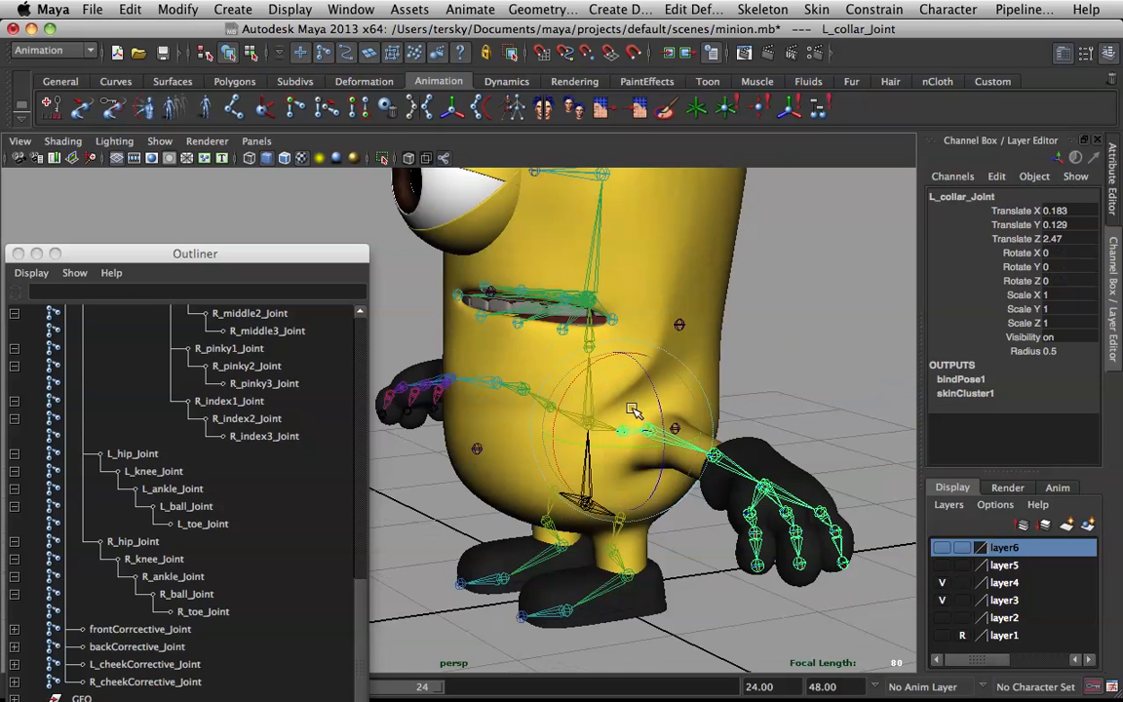
key(super+z)
Inspect L_cheekCorrective_Joint's effect on the side of the posed body, and undo the recent pose changes
alt+drag(644, 358, 620, 368)
click(583, 352)
key(super+z)
mouse_move(542, 392)
alt+mouse_down()
mouse_move(589, 379)
mouse_move(522, 452)
mouse_move(537, 410)
alt+mouse_up()
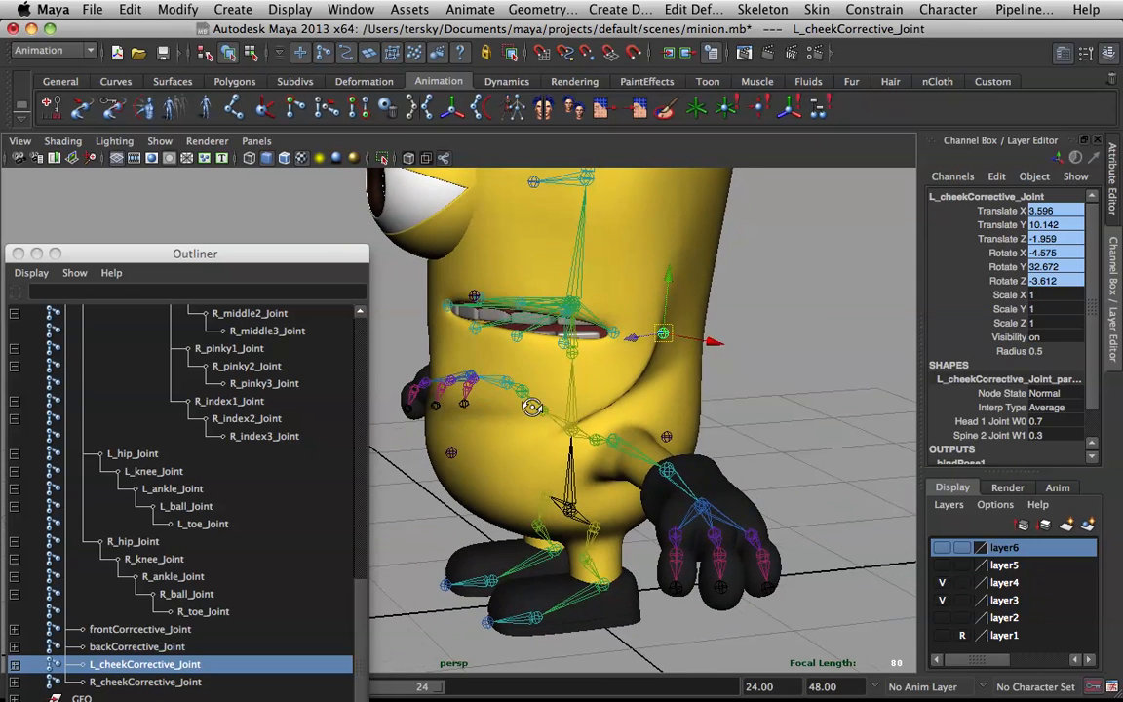
alt+drag(595, 382, 640, 348)
key(super+z)
key(super+z)
key(super+z)
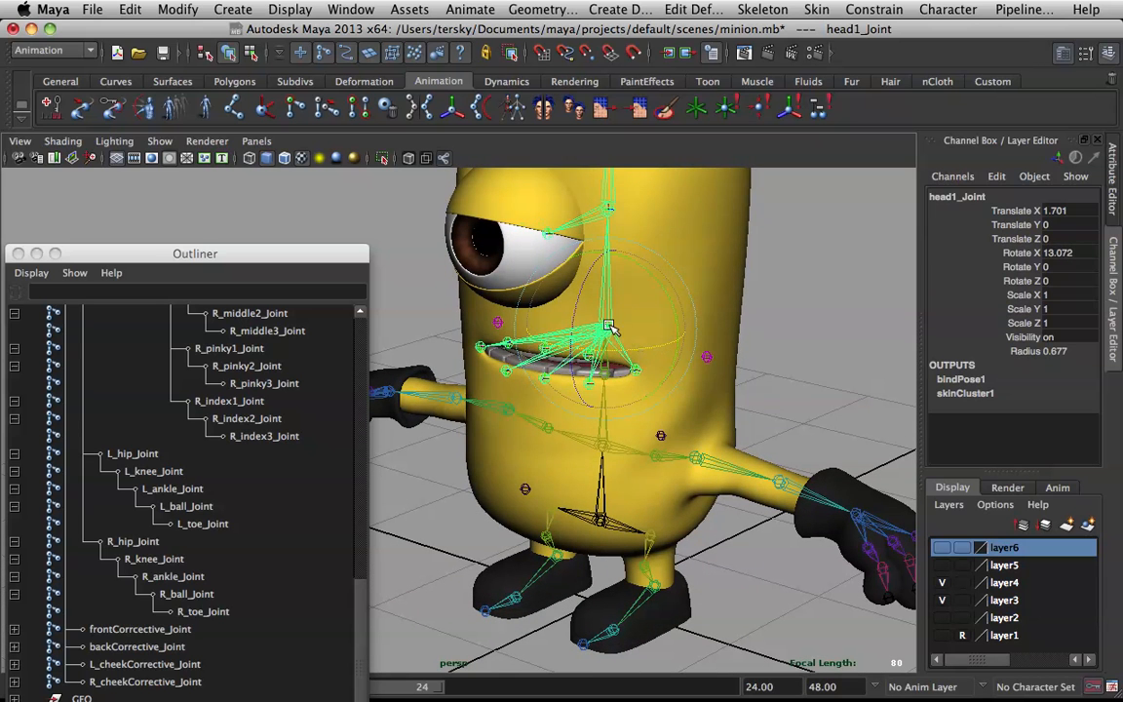
Rotate head1_Joint in several directions to check the bound body's deformation from both sides, and undo the rotations
mouse_move(561, 307)
mouse_down()
mouse_move(560, 319)
mouse_move(572, 291)
mouse_move(563, 323)
mouse_up()
alt+drag(563, 317, 512, 395)
alt+drag(621, 400, 582, 269)
alt+drag(588, 343, 546, 340)
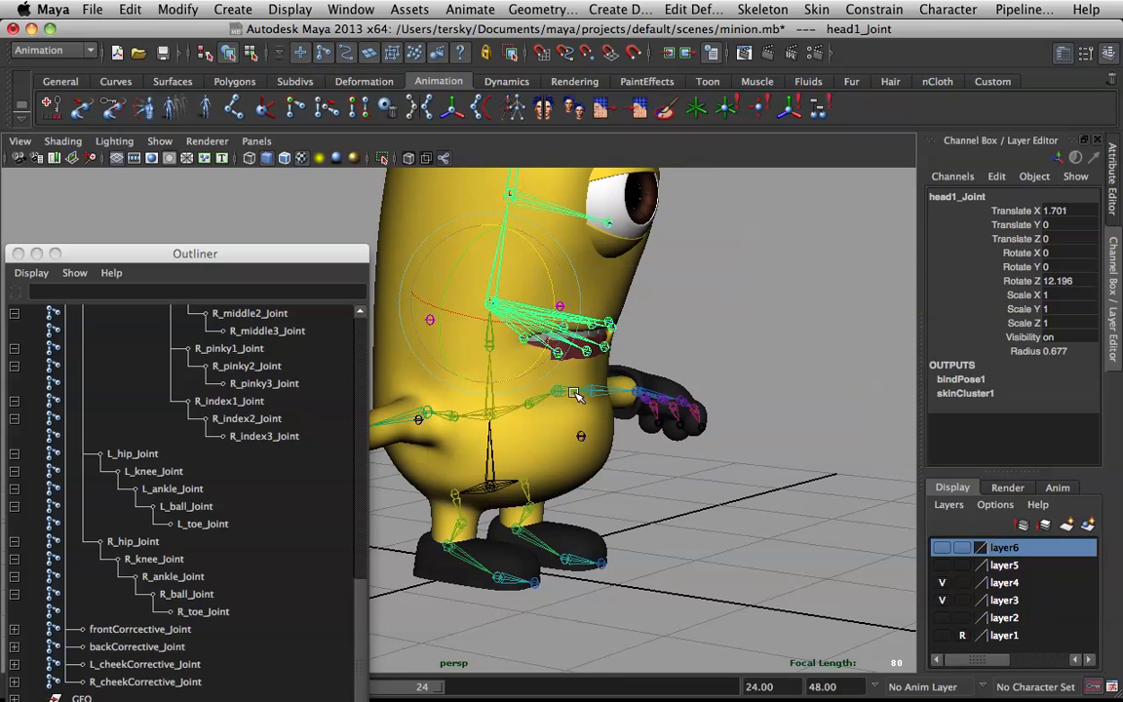
alt+drag(511, 241, 543, 294)
key(z)
key(z)
key(z)
key(z)
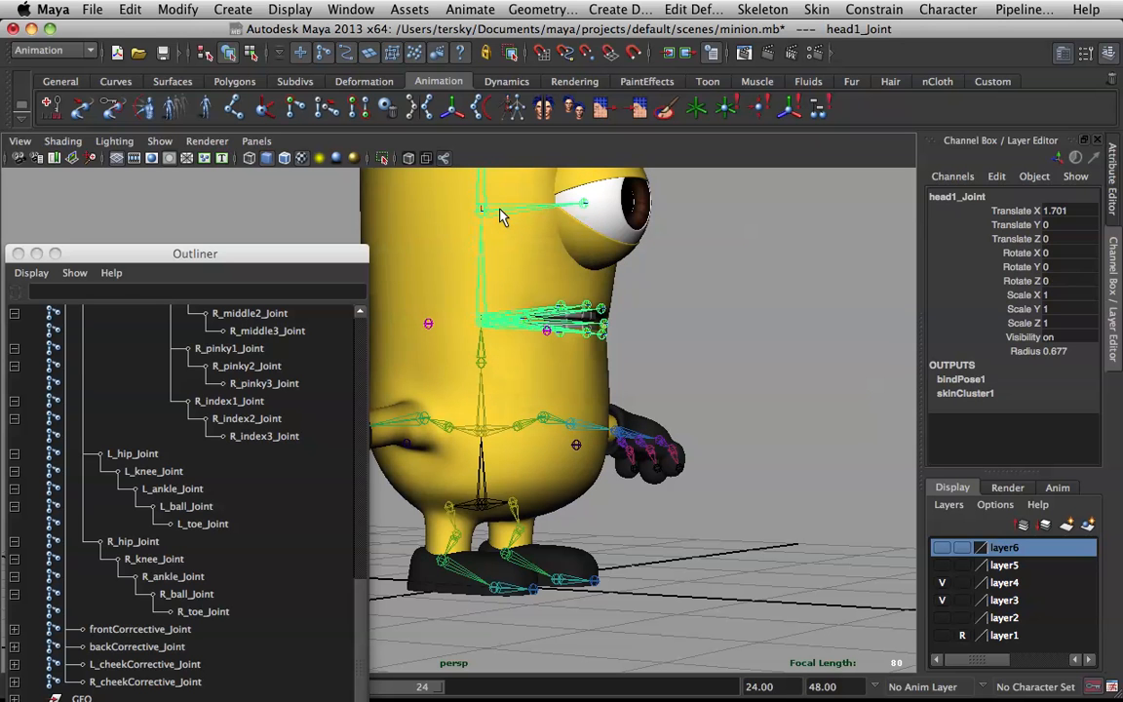
Rotate head2_Joint to test the upper head's deformation, and undo the rotations
click(495, 211)
alt+drag(500, 212, 476, 315)
key(e)
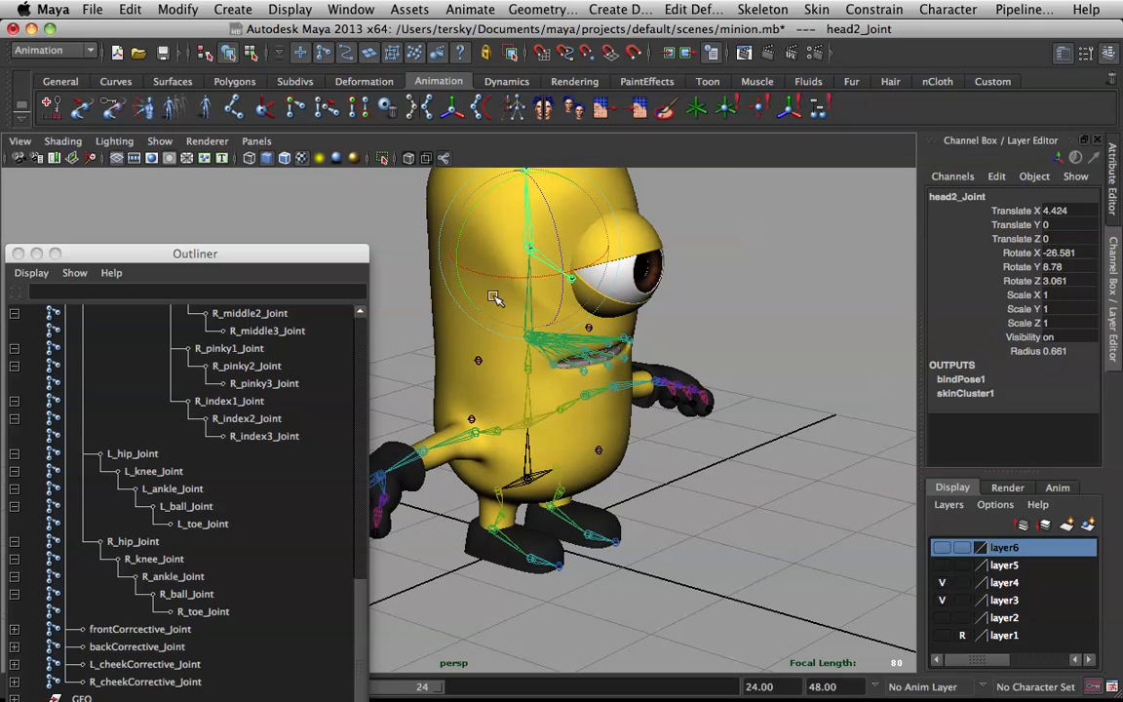
mouse_move(470, 249)
mouse_down()
mouse_move(455, 247)
mouse_move(478, 247)
mouse_up()
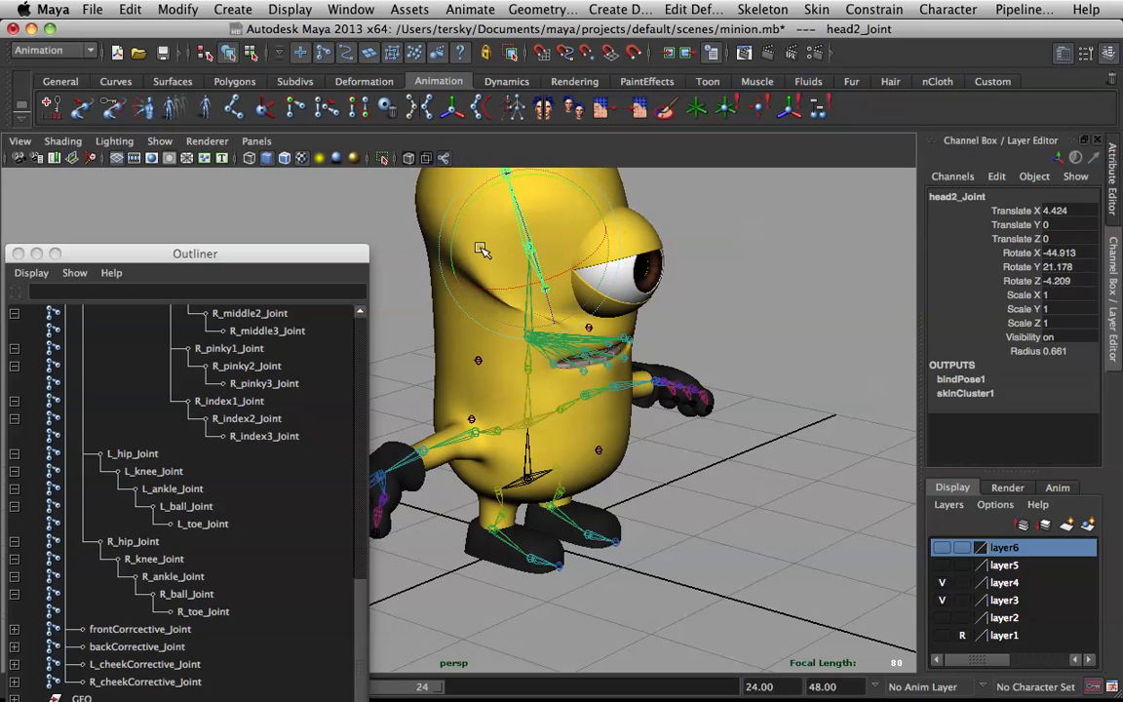
key(z)
key(z)
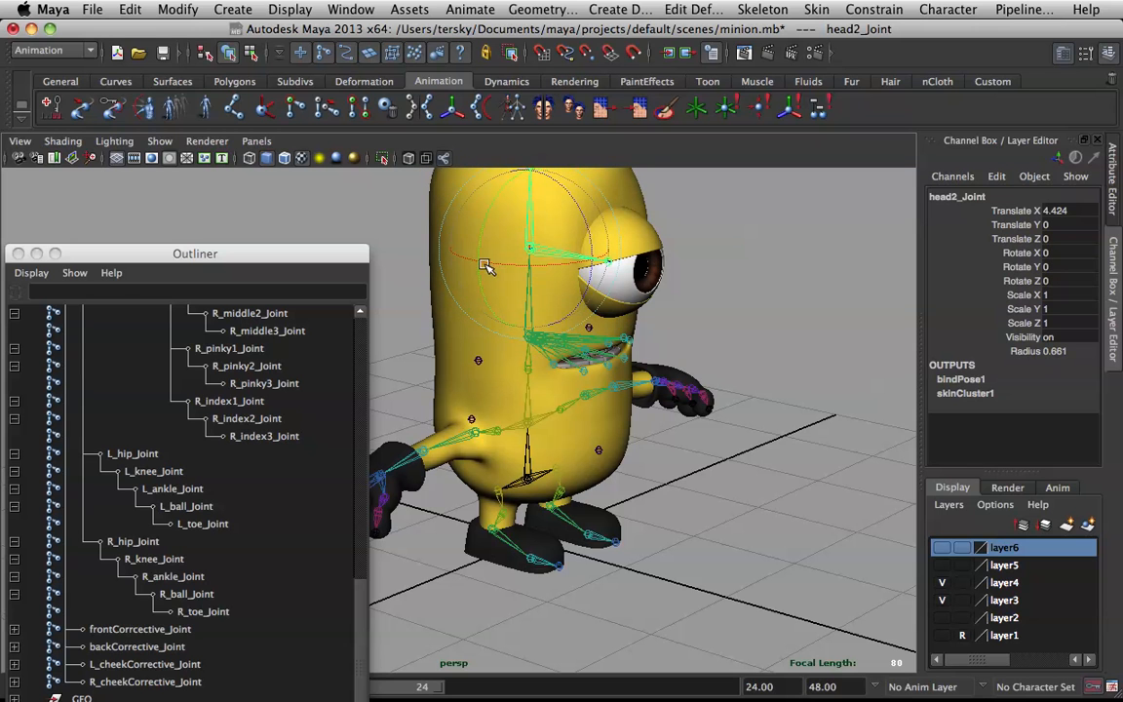
Examine the bound body around the eye, mouth and cheek joints from the front and sides
mouse_move(540, 243)
alt+mouse_down()
mouse_move(600, 230)
mouse_move(543, 232)
alt+mouse_up()
alt+middle_drag(543, 232, 639, 304)
alt+drag(639, 304, 561, 268)
click(527, 255)
alt+right_drag(762, 279, 684, 256)
click(762, 291)
alt+drag(762, 291, 582, 287)
alt+right_drag(582, 287, 819, 394)
alt+middle_drag(819, 394, 712, 347)
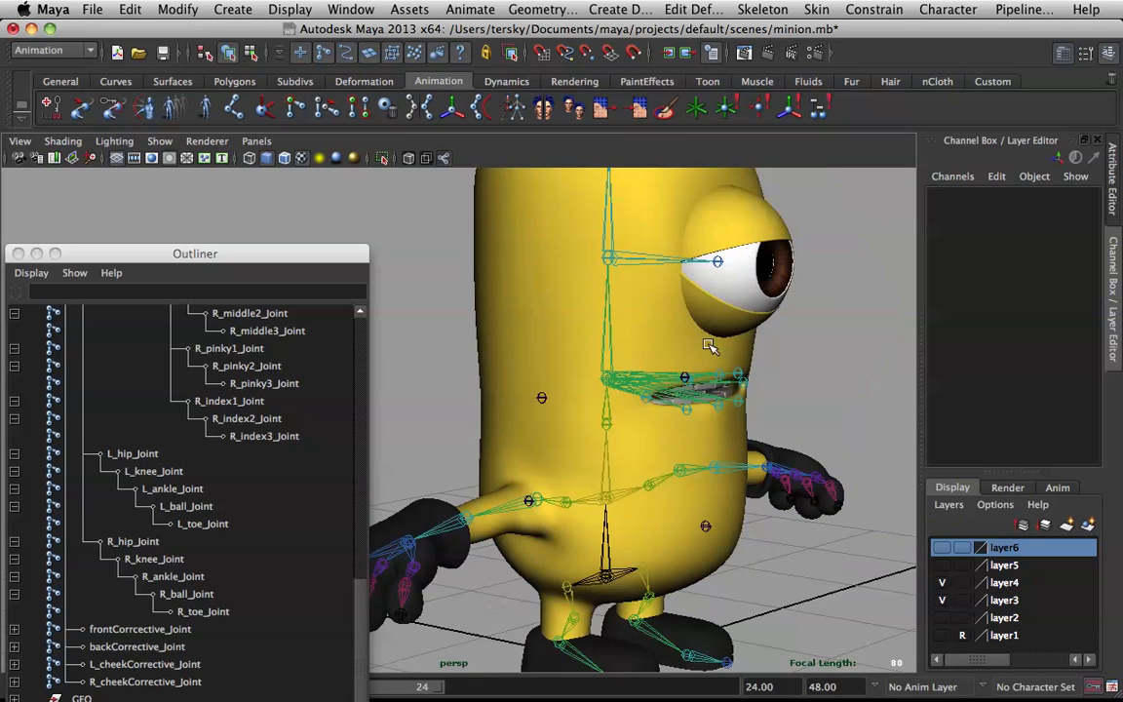
alt+drag(712, 346, 627, 328)
alt+middle_drag(677, 303, 696, 222)
alt+drag(652, 283, 709, 316)
Inspect L_cheekCorrective_Joint with the Move tool and check its parent-constraint weights
click(618, 321)
key(w)
key(z)
alt+drag(628, 301, 673, 291)
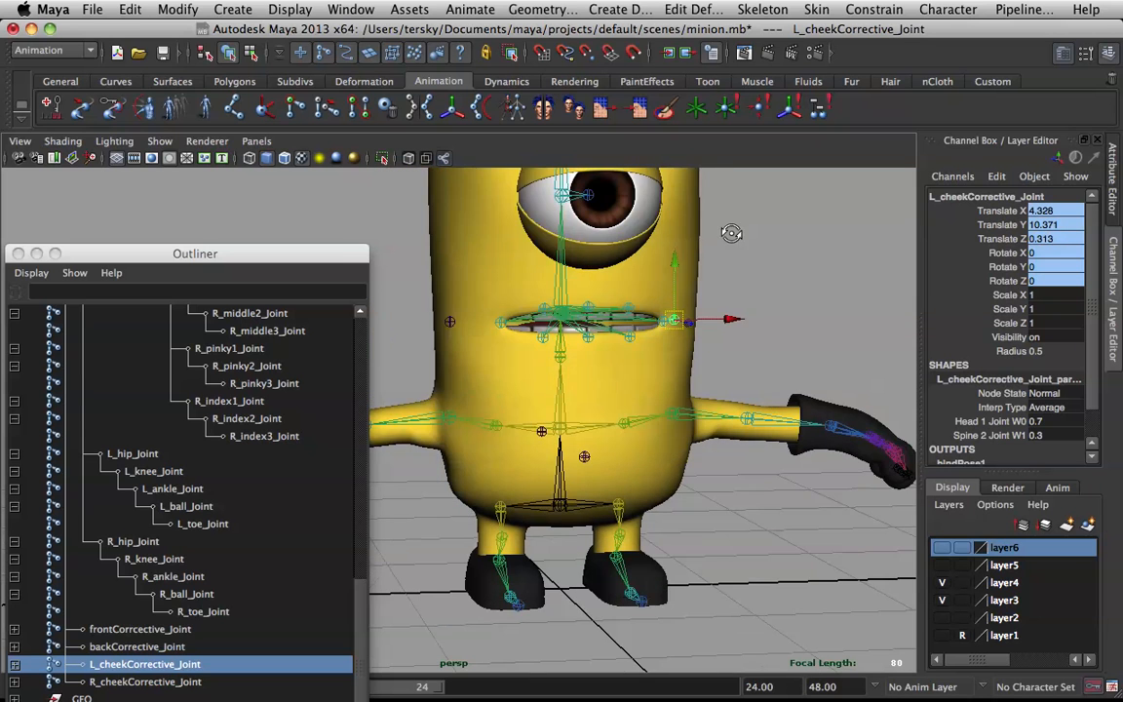
Undo the test changes back to before the smooth bind so the body mesh is unbound
click(734, 231)
scroll(747, 221, down, 5)
alt+drag(747, 221, 720, 220)
key(z)
key(z)
key(z)
key(z)
key(z)
key(z)
key(z)
key(z)
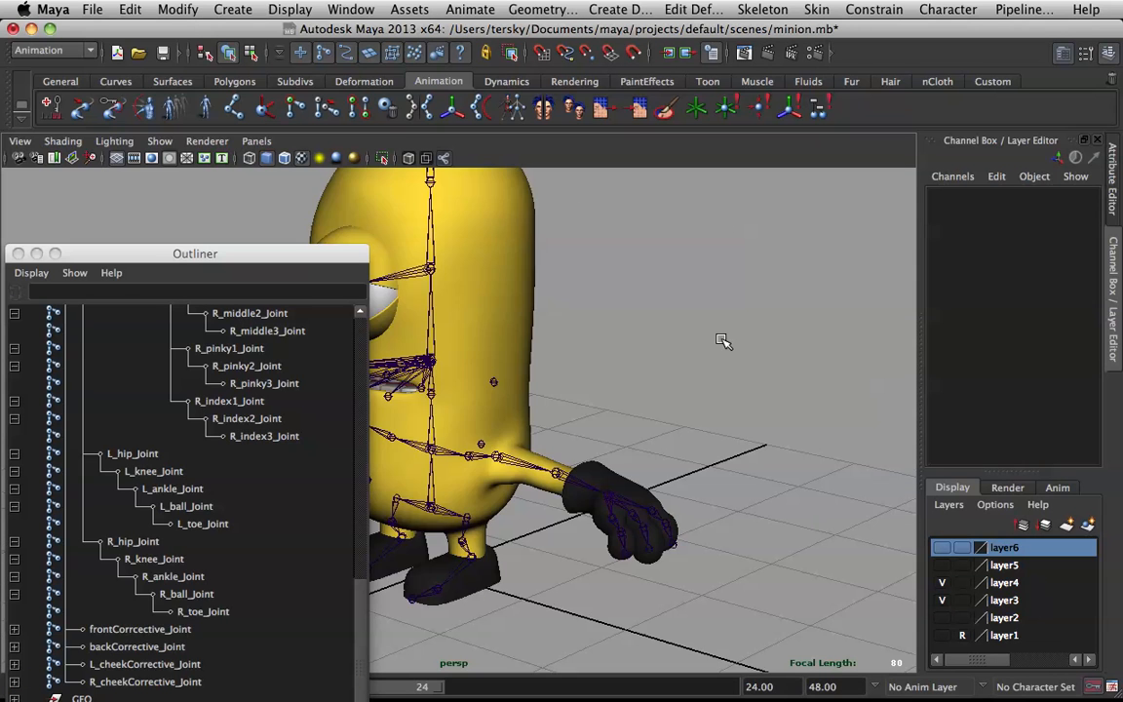
alt+drag(722, 340, 620, 340)
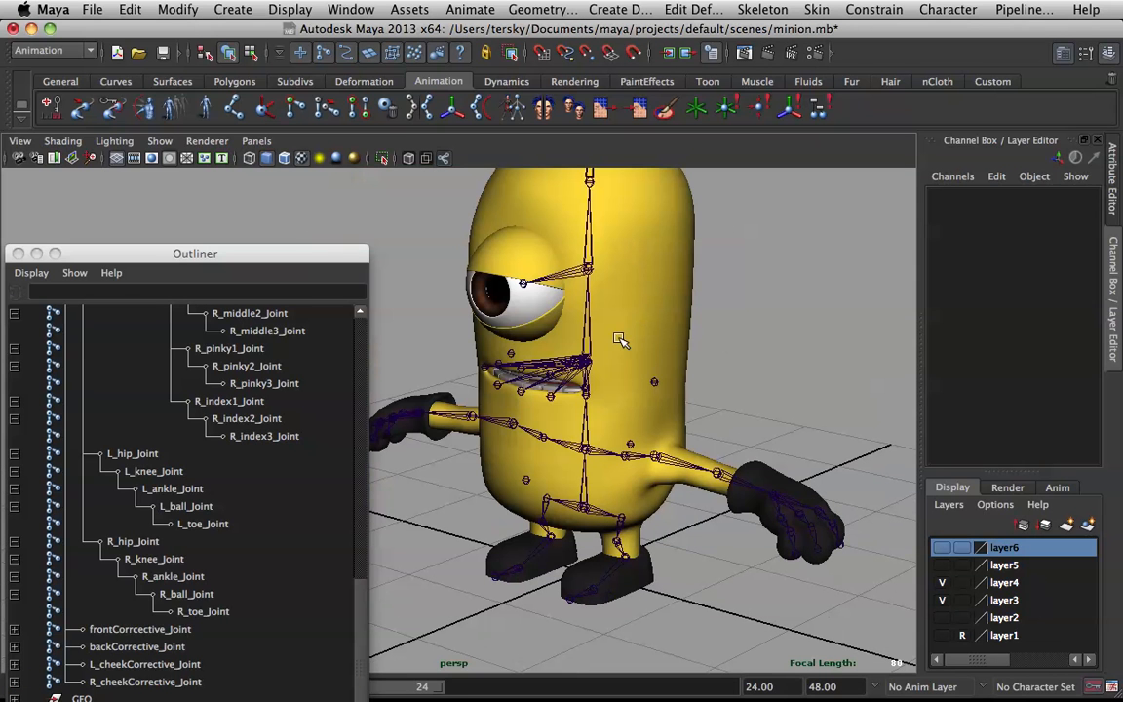
click(589, 359)
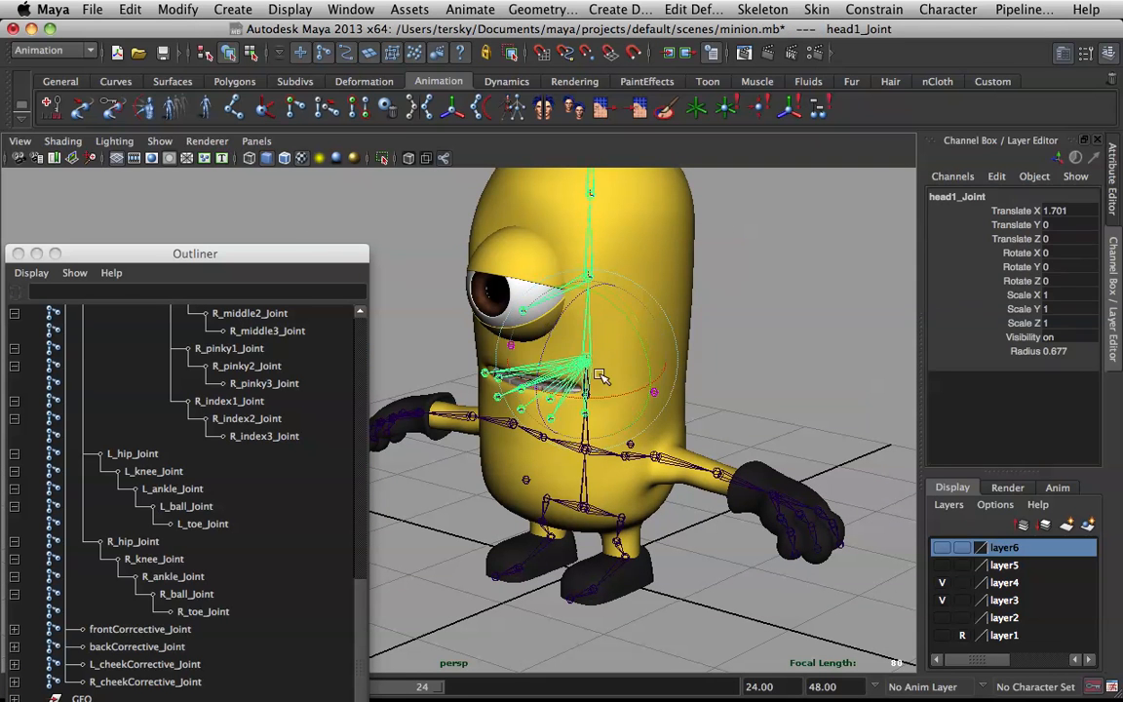
click(755, 327)
scroll(755, 328, down, 3)
alt+drag(755, 328, 622, 327)
Show the minion's head and torso in the front view with nothing selected, and start the Joint tool
key(space)
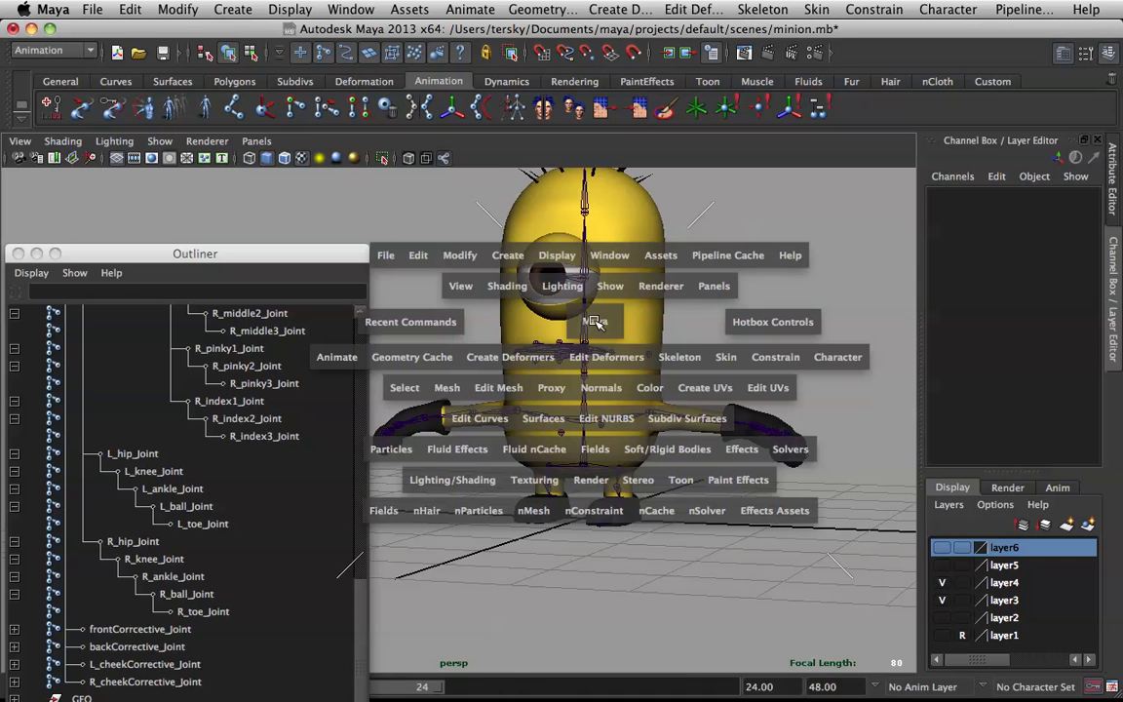
click(596, 325)
key(space)
click(597, 324)
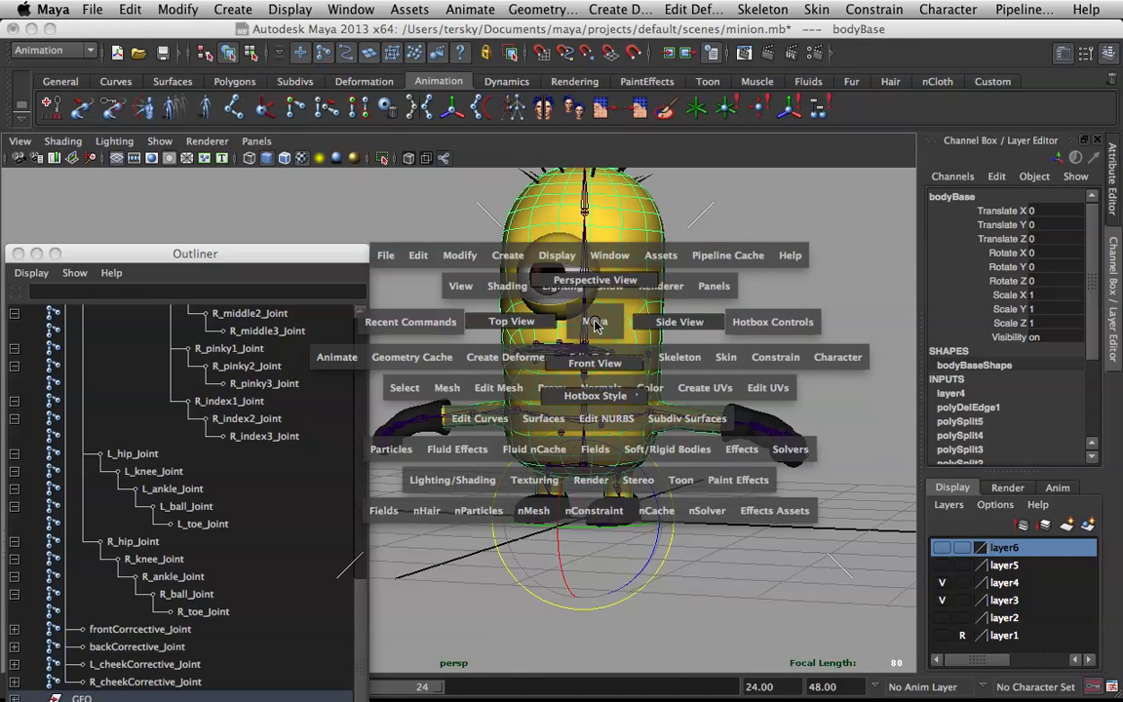
drag(596, 325, 597, 365)
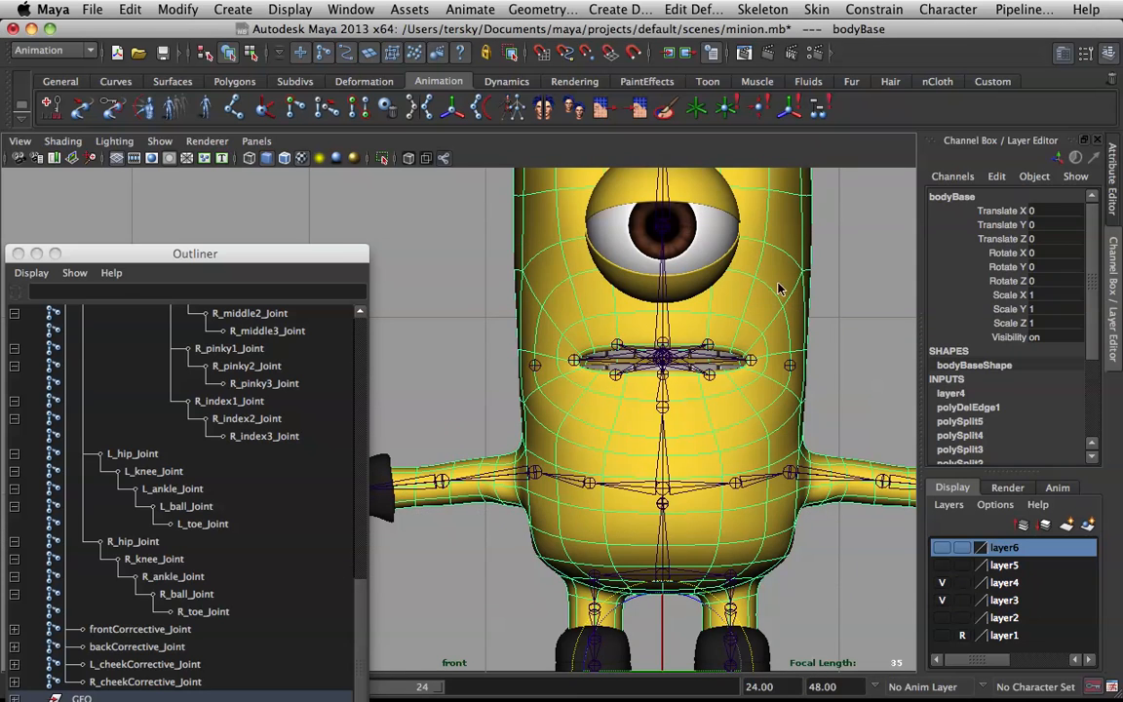
click(834, 266)
scroll(834, 265, down, 3)
alt+middle_drag(834, 265, 785, 340)
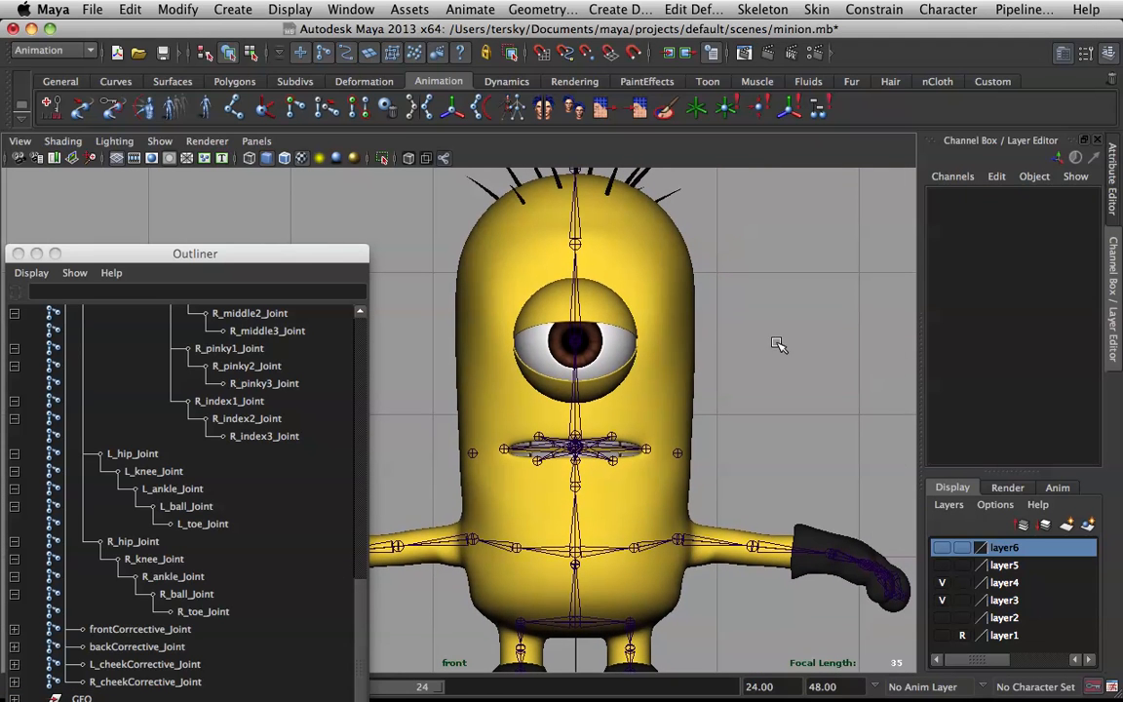
click(242, 109)
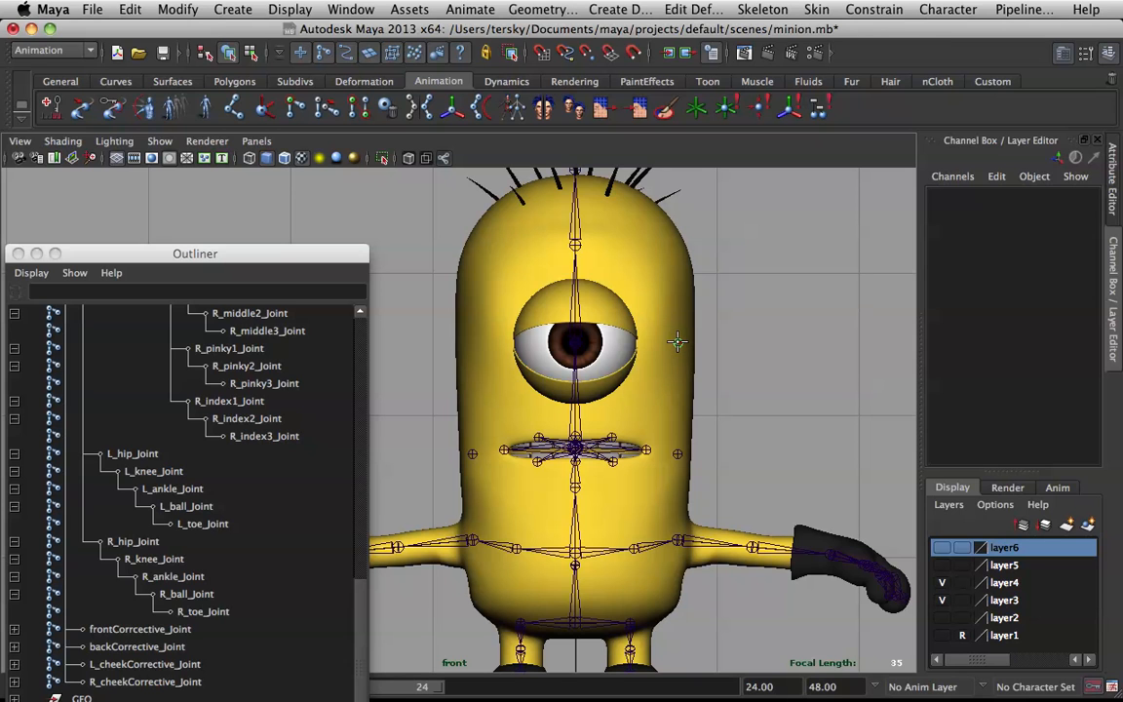
click(678, 342)
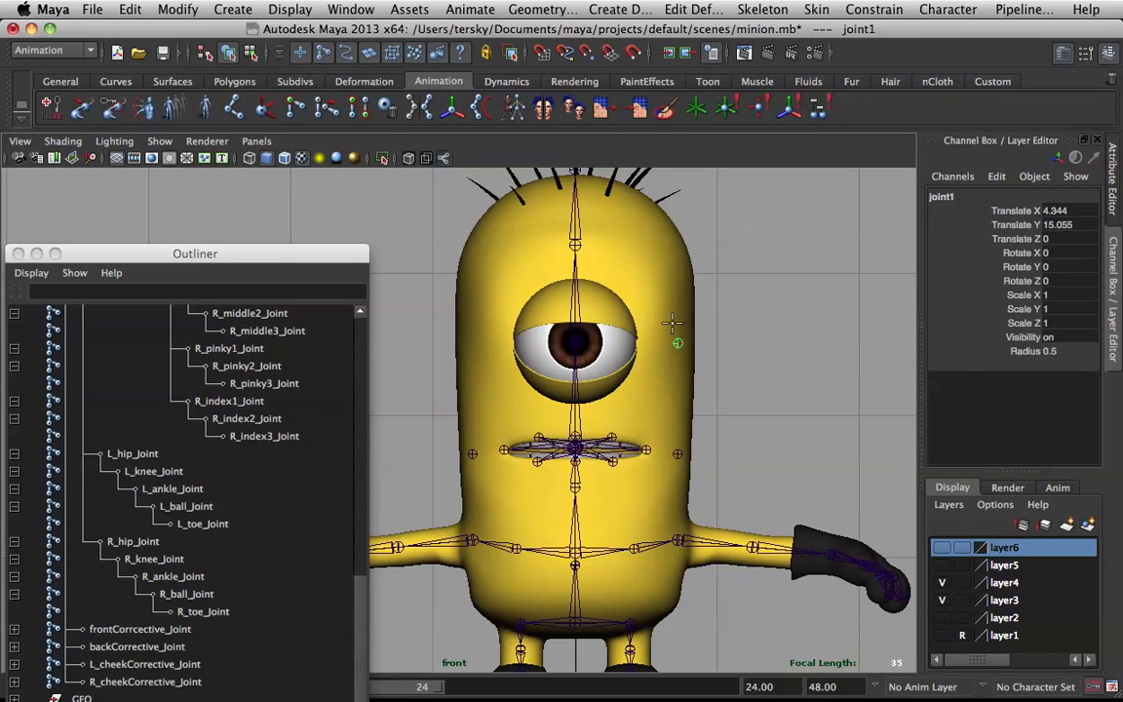
click(665, 243)
key(super+z)
key(super+z)
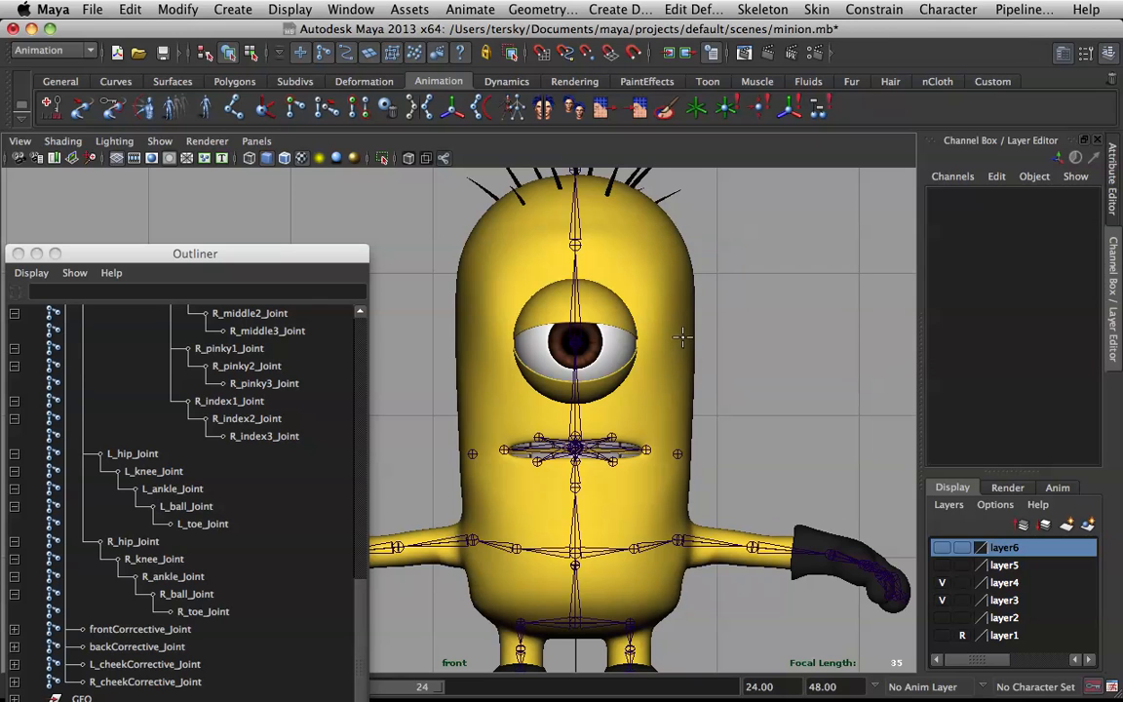
Place two separate joints on the head's left side in the front view, at about X 4.42, Y 15.31 and X 3.71, Y 19.28
click(678, 336)
click(662, 242)
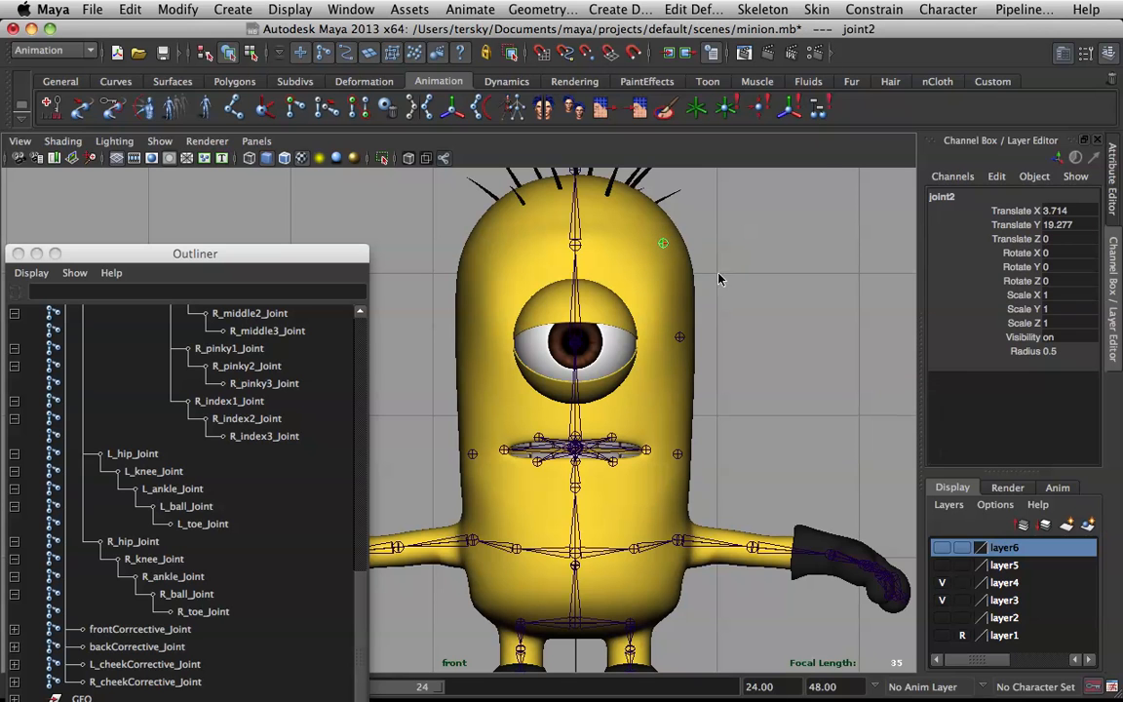
key(space)
key(g)
Place two separate joints in the back of the head in the side view, at about Y 19.03, Z -3.89 and Y 15.01, Z -4.09
key(space)
click(720, 278)
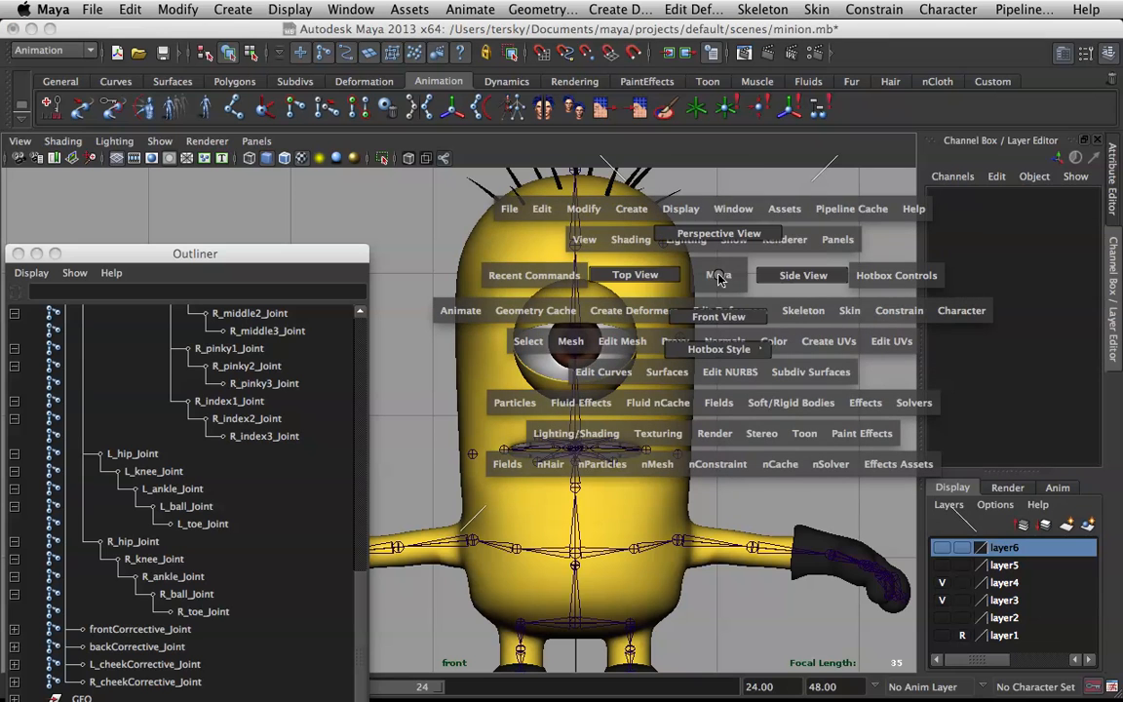
drag(718, 280, 804, 275)
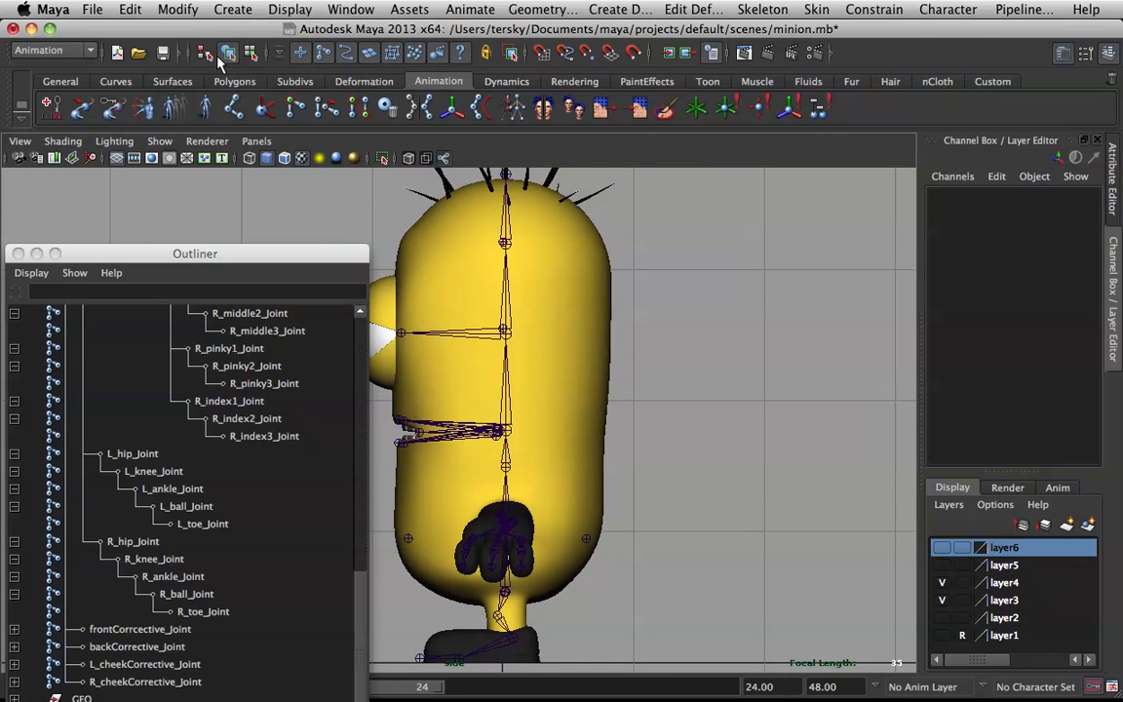
click(587, 246)
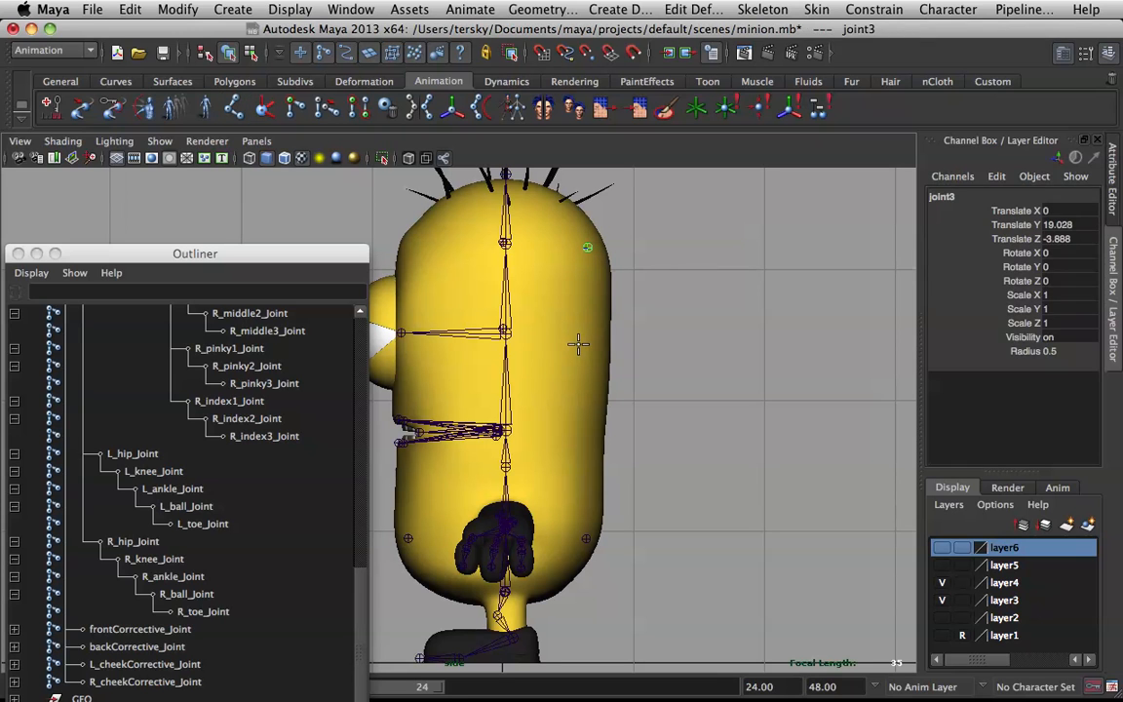
key(Return)
key(space)
key(Return)
key(space)
Examine the new head joints in the perspective view, and move the Outliner up so its lower entries are reachable
drag(641, 304, 778, 260)
scroll(758, 283, up, 5)
alt+middle_drag(777, 260, 697, 311)
alt+drag(697, 311, 706, 340)
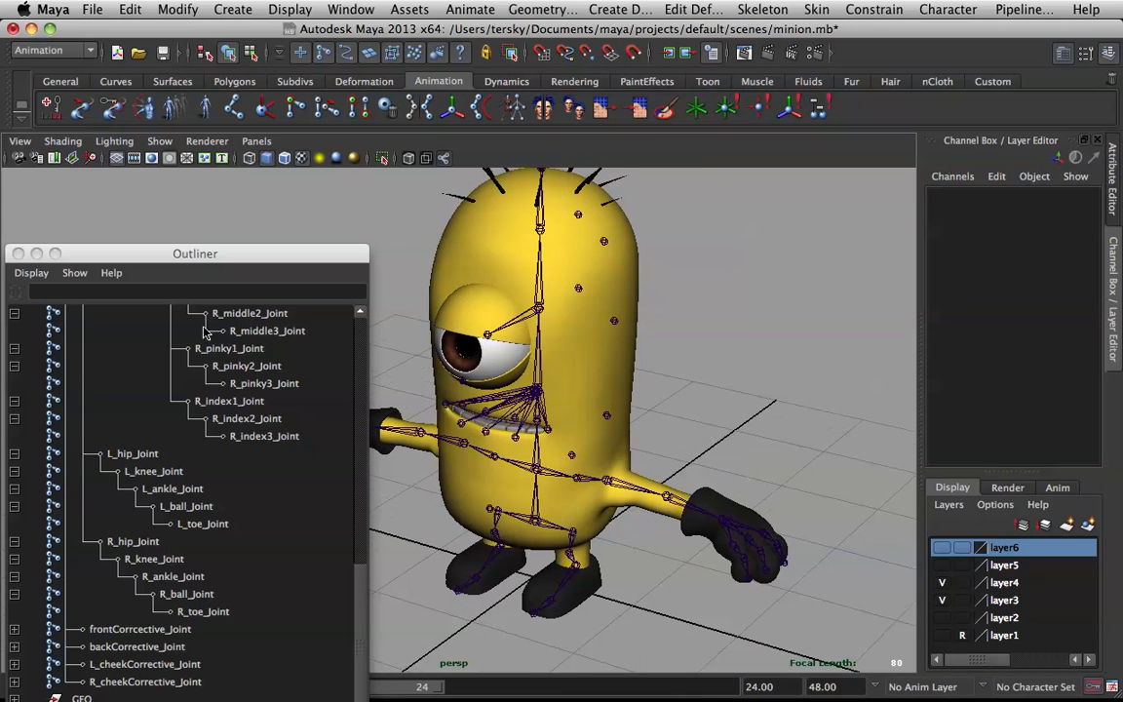
drag(204, 264, 193, 81)
alt+drag(469, 370, 546, 338)
alt+right_drag(546, 338, 602, 345)
alt+middle_drag(601, 346, 613, 391)
alt+drag(613, 391, 599, 385)
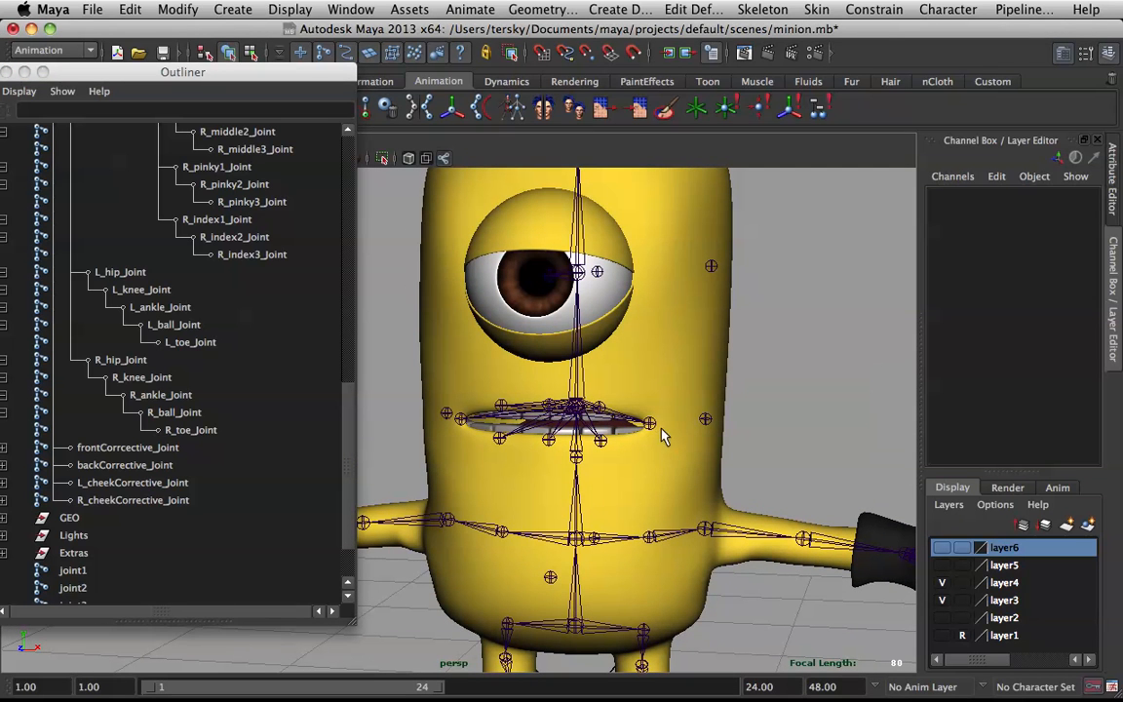
Move L_mouthCorner_Joint away from the mouth to demonstrate its control, and undo the moves
click(653, 426)
key(w)
drag(653, 426, 675, 392)
key(z)
scroll(689, 401, down, 3)
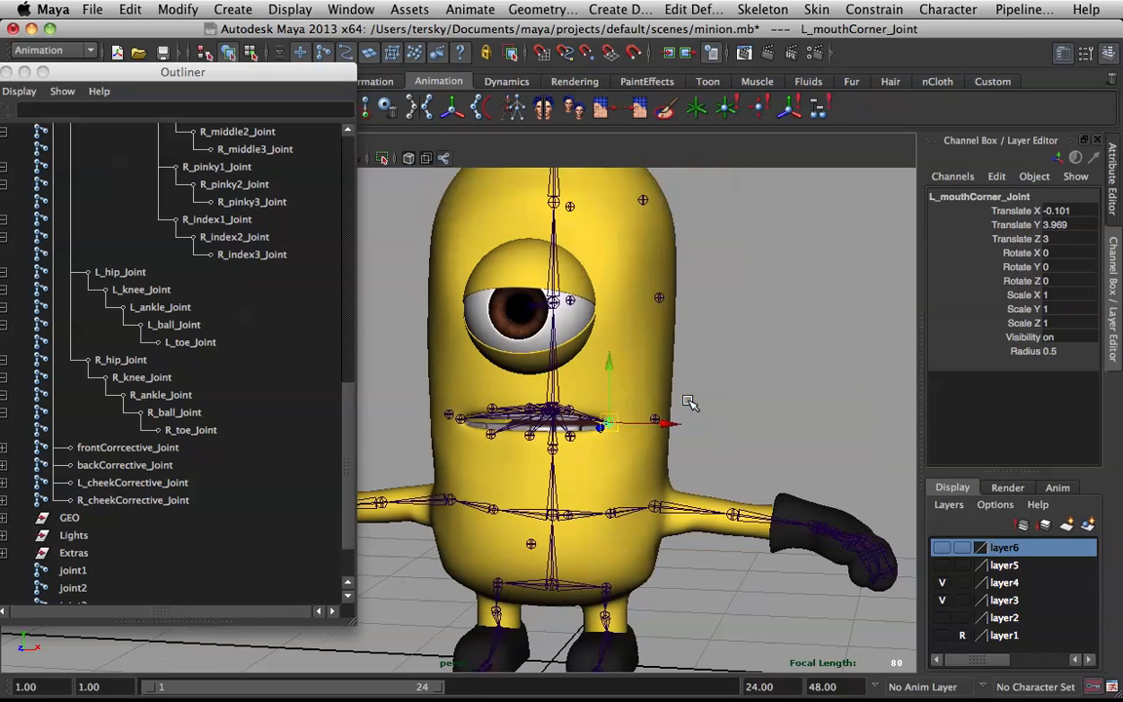
drag(613, 426, 654, 267)
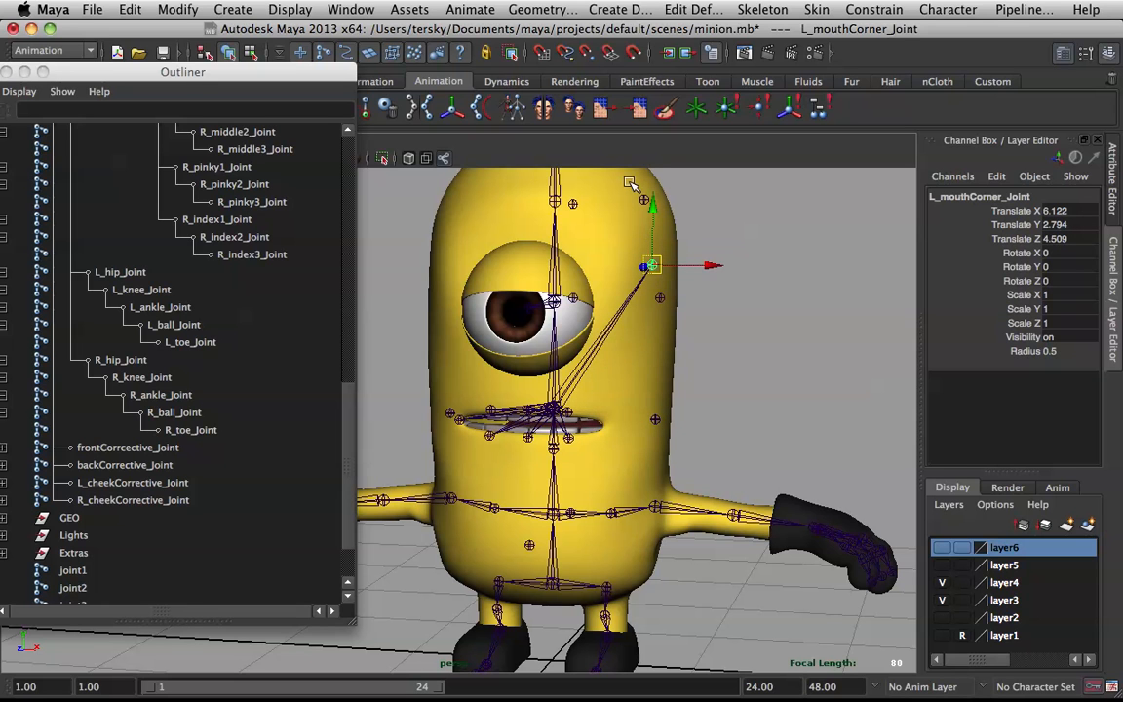
key(z)
Examine the placement of the new side and back head joints relative to the mouth and spine joints from several angles
alt+drag(655, 426, 535, 436)
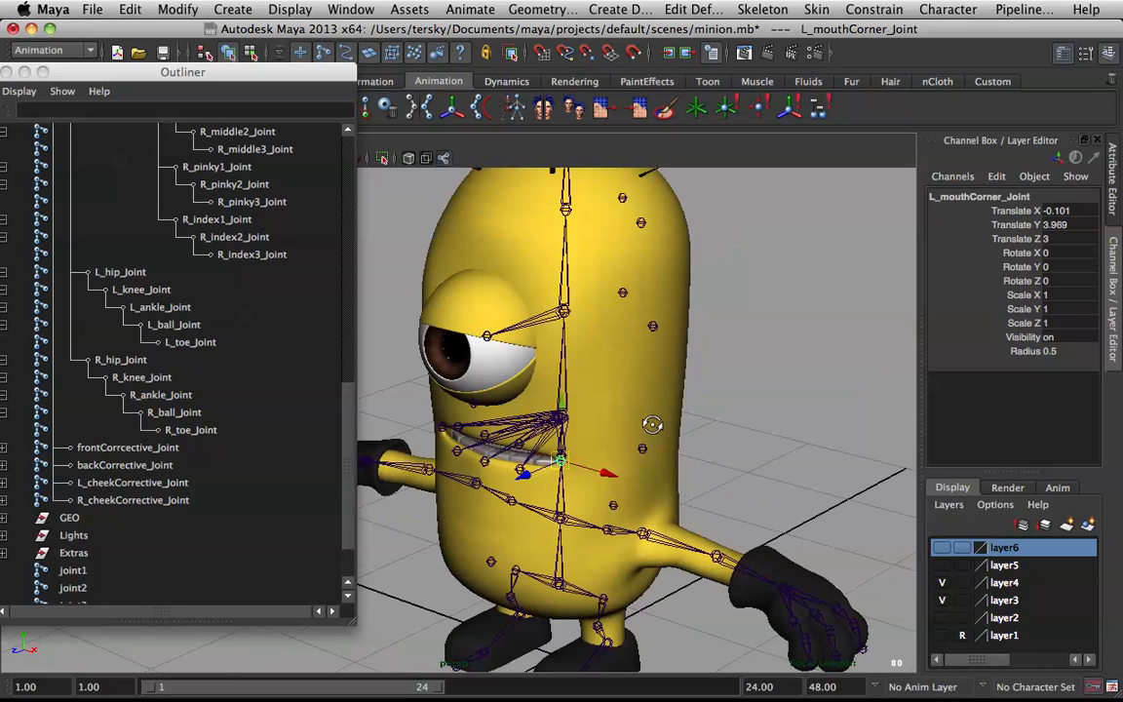
alt+drag(531, 375, 550, 426)
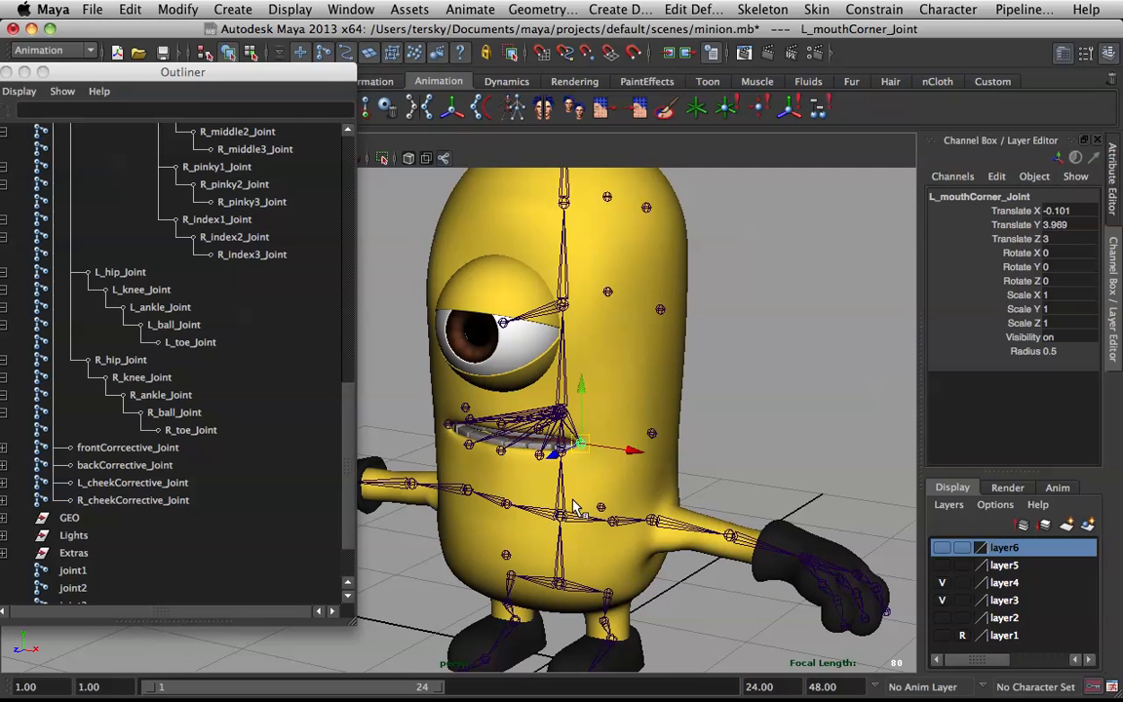
alt+drag(710, 342, 695, 398)
alt+middle_drag(708, 375, 732, 400)
alt+drag(732, 401, 719, 407)
scroll(744, 392, up, 3)
alt+middle_drag(726, 370, 715, 383)
scroll(716, 384, up, 3)
alt+drag(725, 382, 632, 427)
Rename joint1, the lower new joint on the head's left side, as L_headCorrective_Joint
click(718, 422)
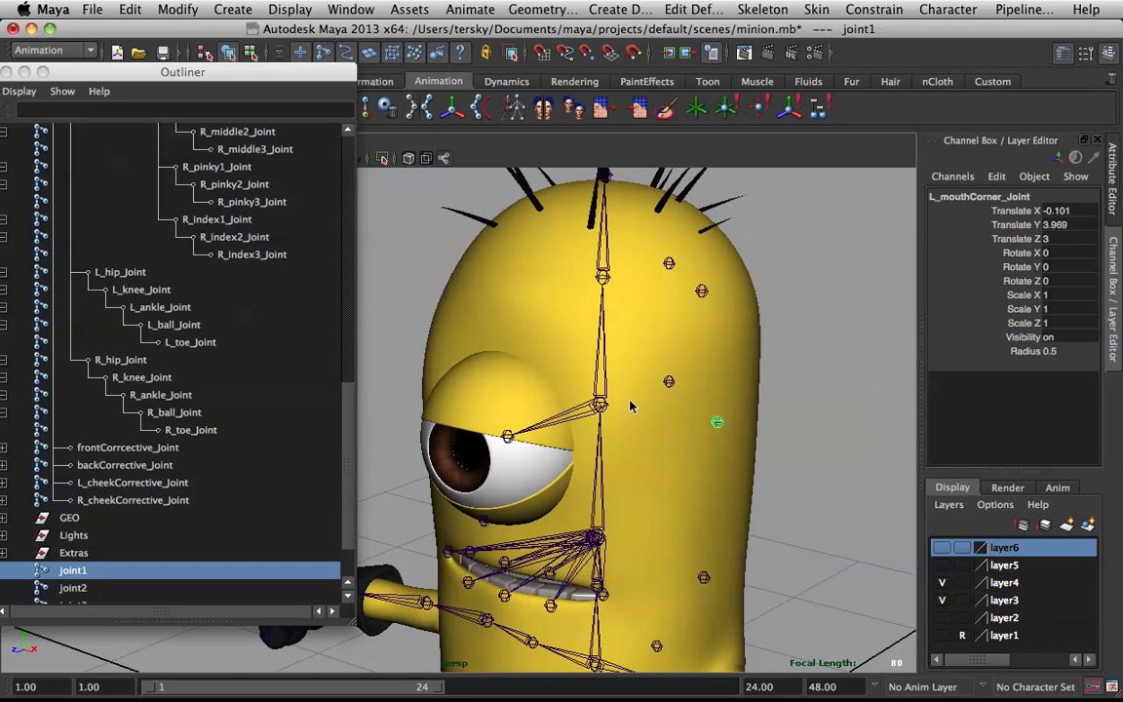
scroll(297, 408, down, 2)
double_click(96, 501)
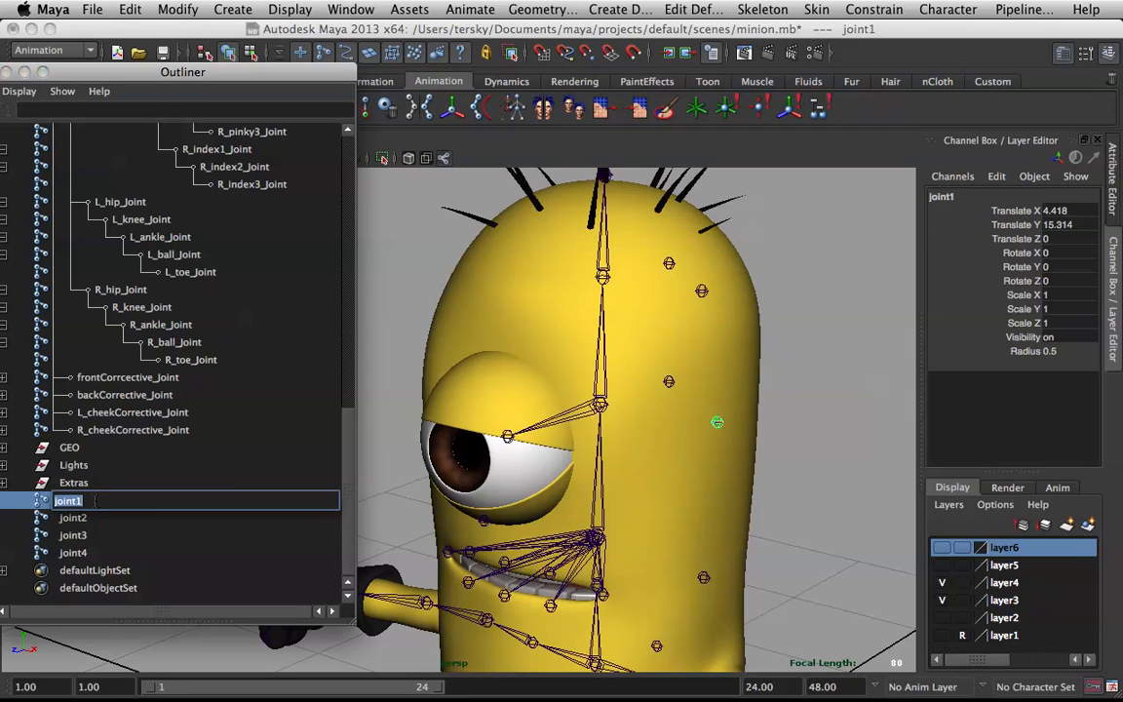
text(L_headCorrective_J)
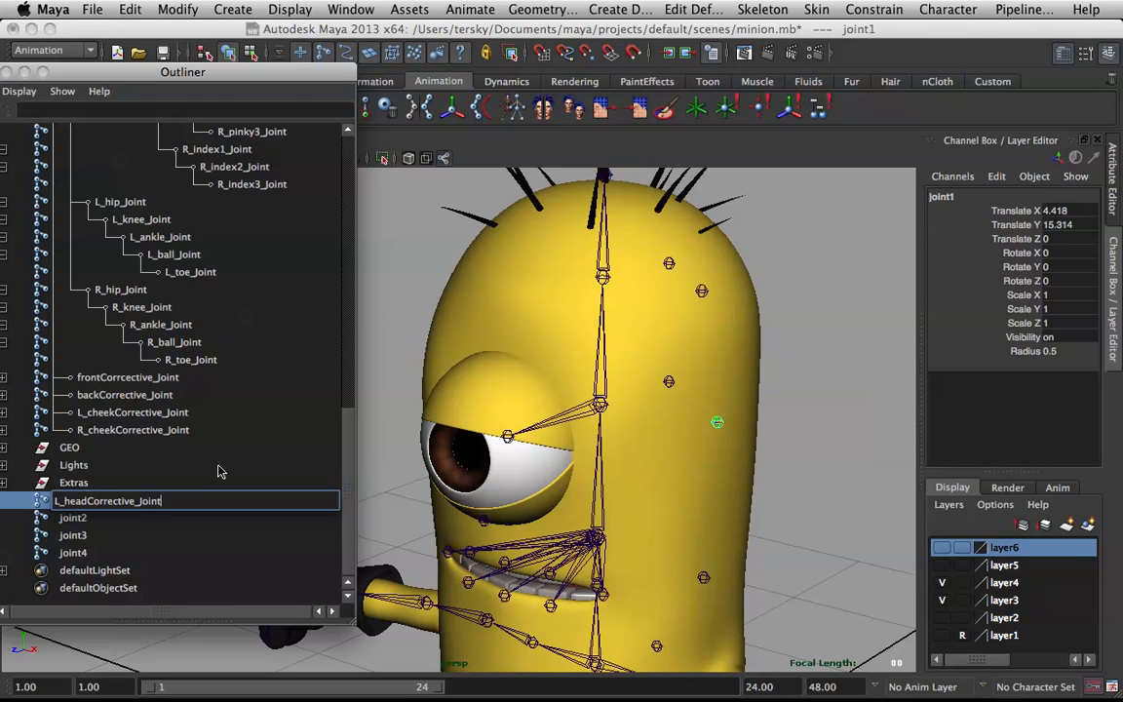
text(oint)
key(Return)
Rename joint2, the upper new joint on the head's left side, as L_headTopCorrective_Joint
double_click(74, 518)
text(L_headTop)
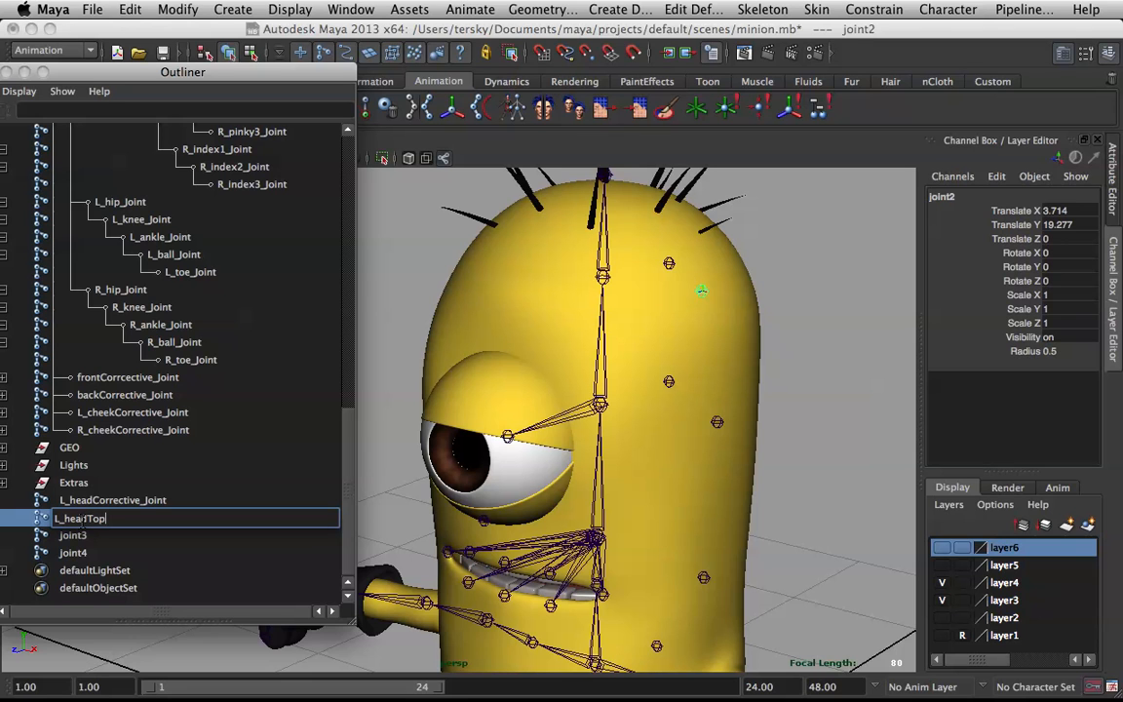
text(ve_Joint)
key(Return)
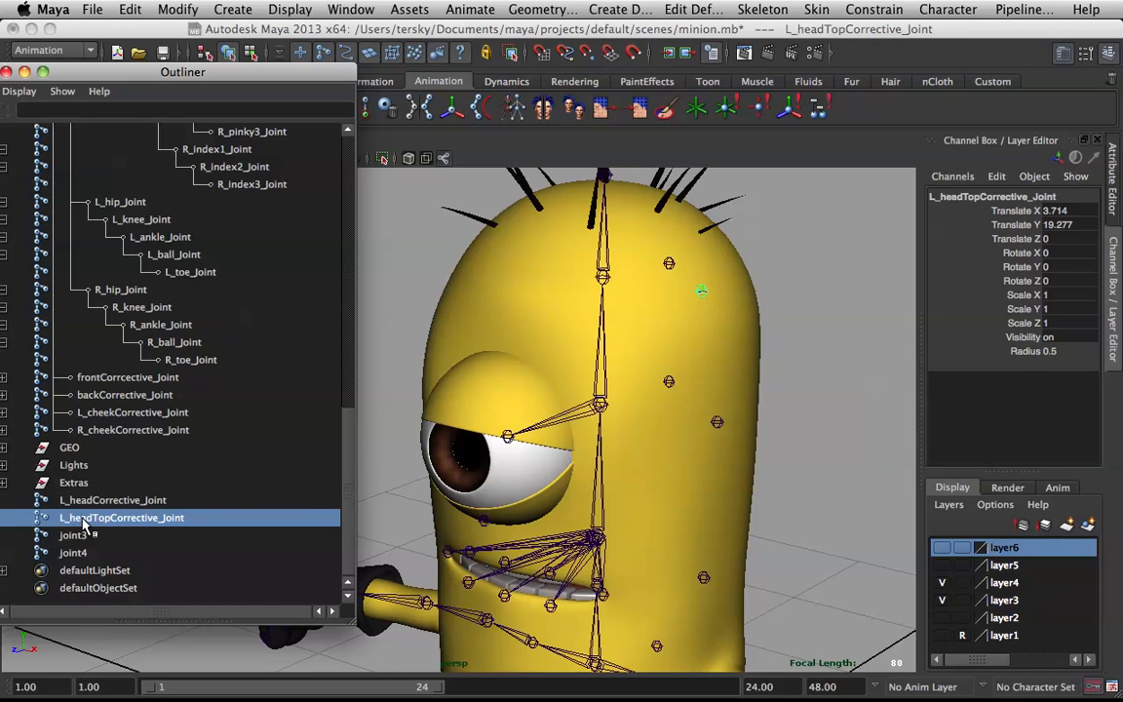
Rename joint3, the upper joint at the back of the head, as back_HeadTopCorrective_Joint
click(78, 535)
double_click(76, 535)
text(back)
key(BackSpace)
key(BackSpace)
text(c)
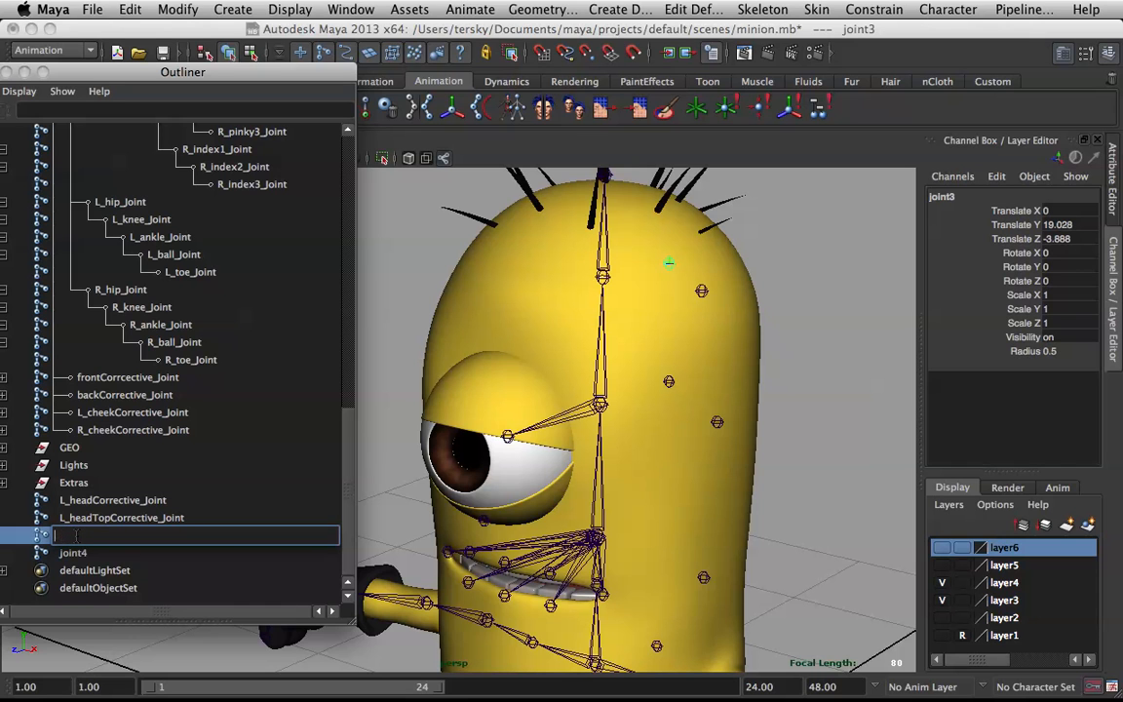
text(ck_HeadTopCorrective_Joint)
key(Return)
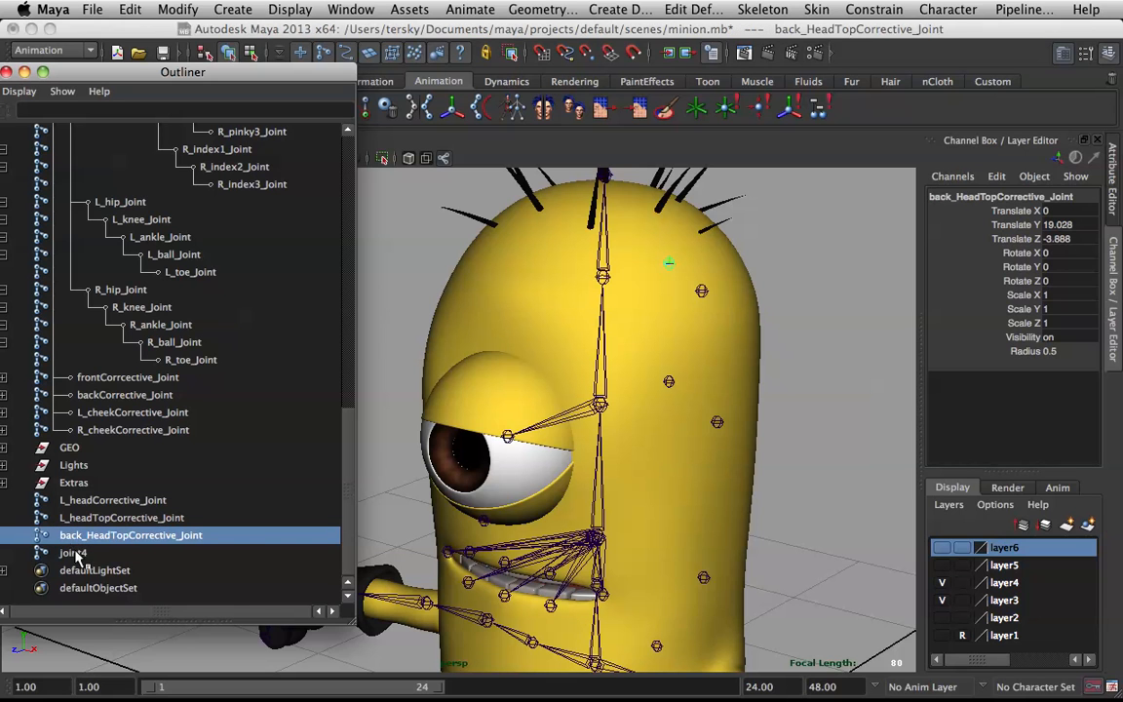
Rename joint4, the lower joint at the back of the head, as back_headCorrective_Joint
double_click(74, 553)
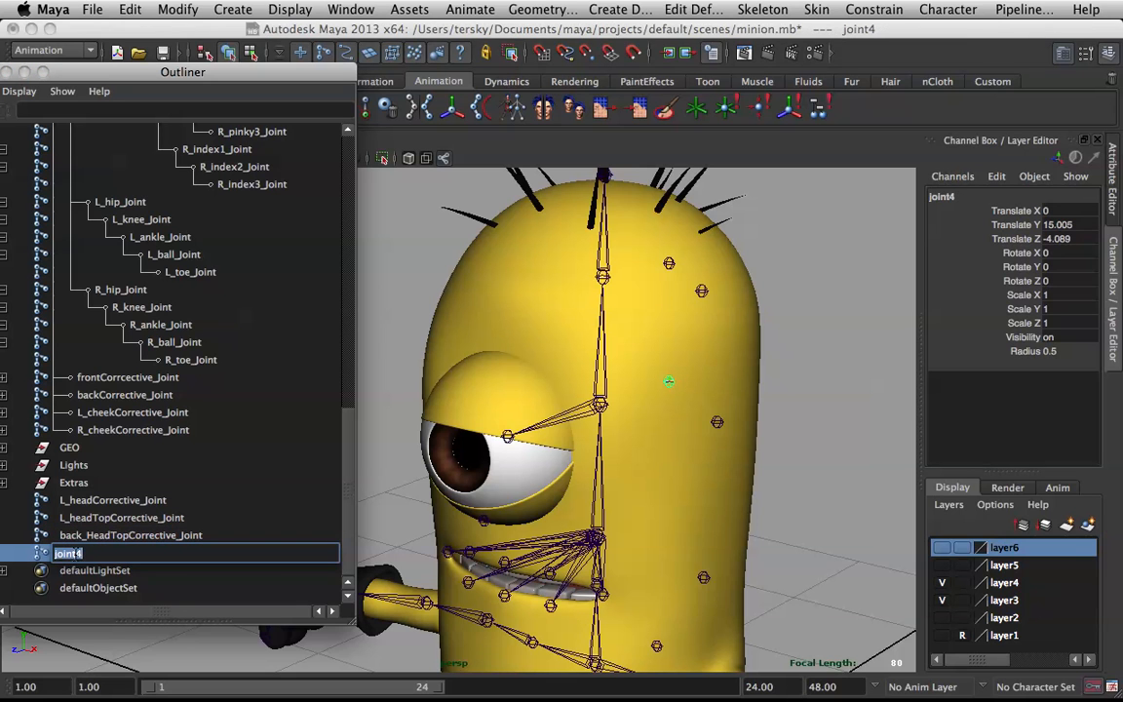
text(back_HheadCorrective)
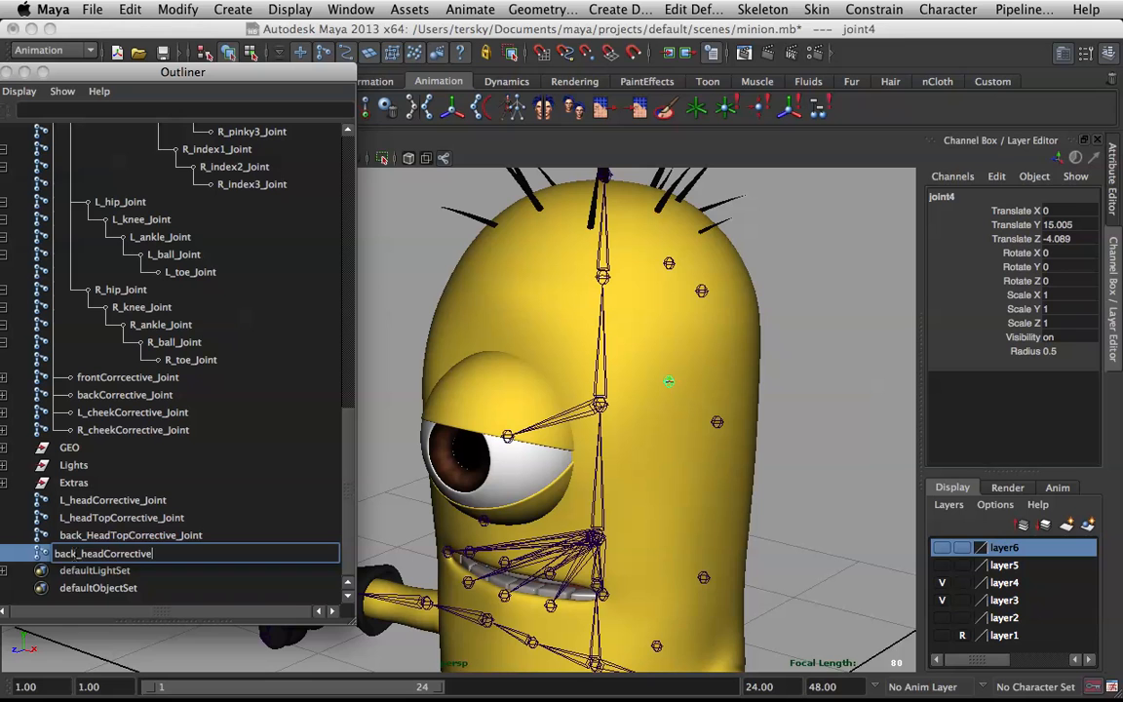
text(_Joint)
key(Return)
Correct the upper back joint's name to back_headTopCorrective_Joint with a lowercase h
click(86, 536)
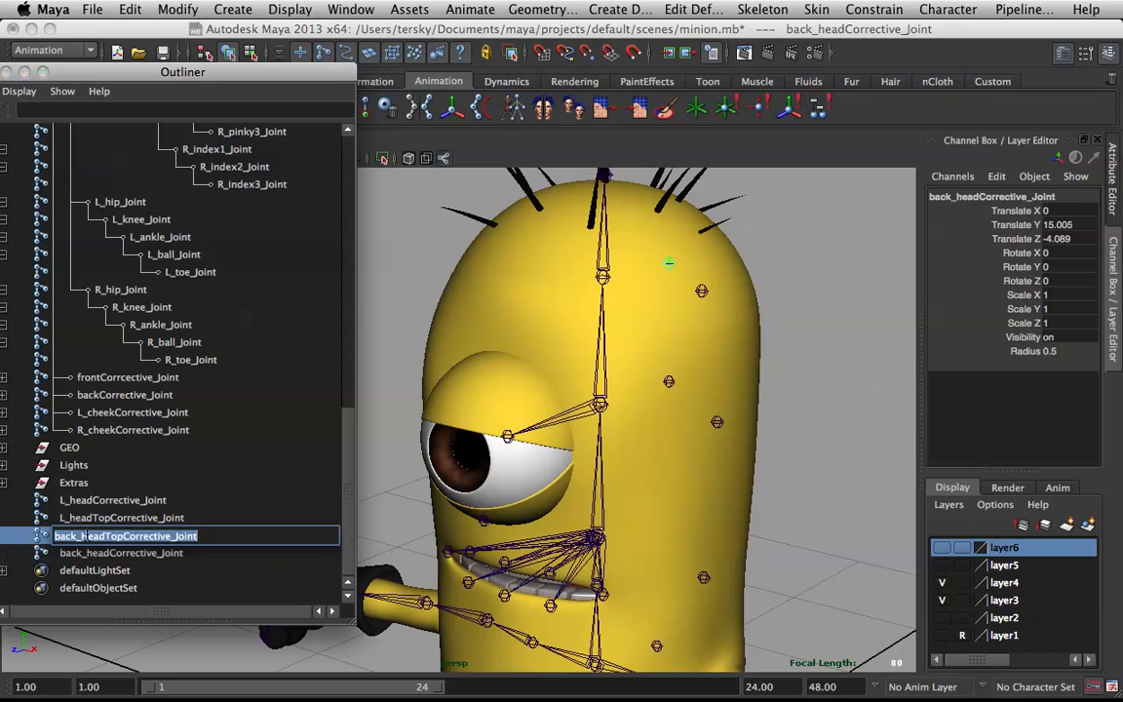
double_click(84, 537)
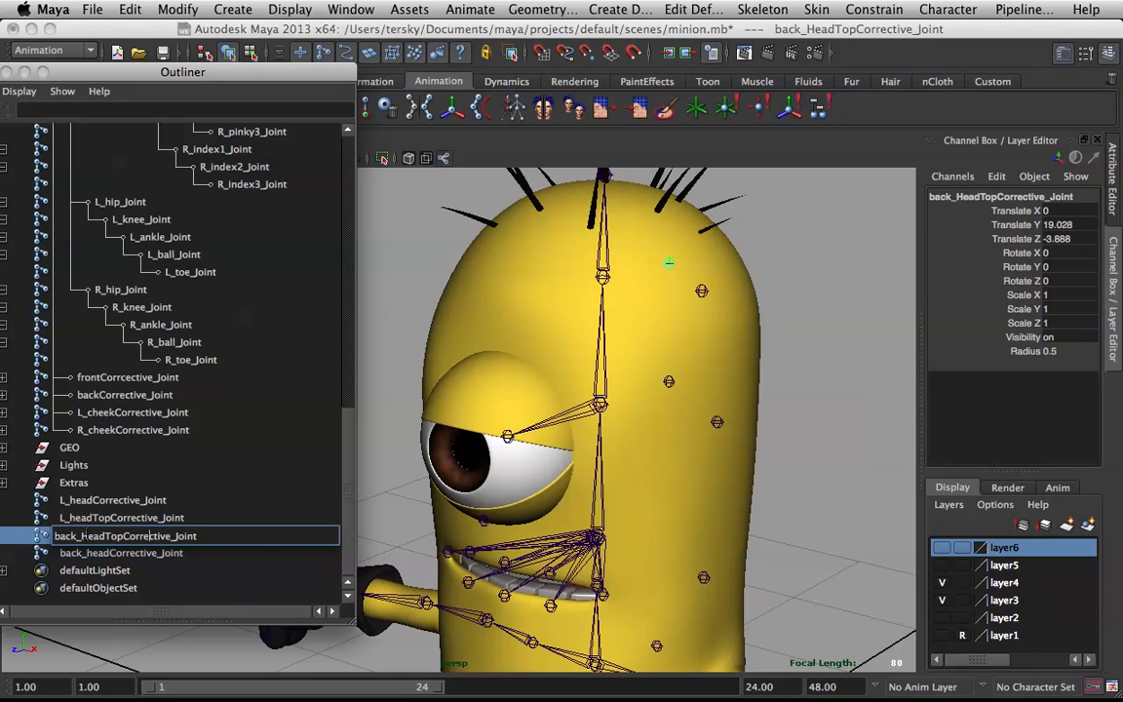
key(BackSpace)
text(h)
key(Return)
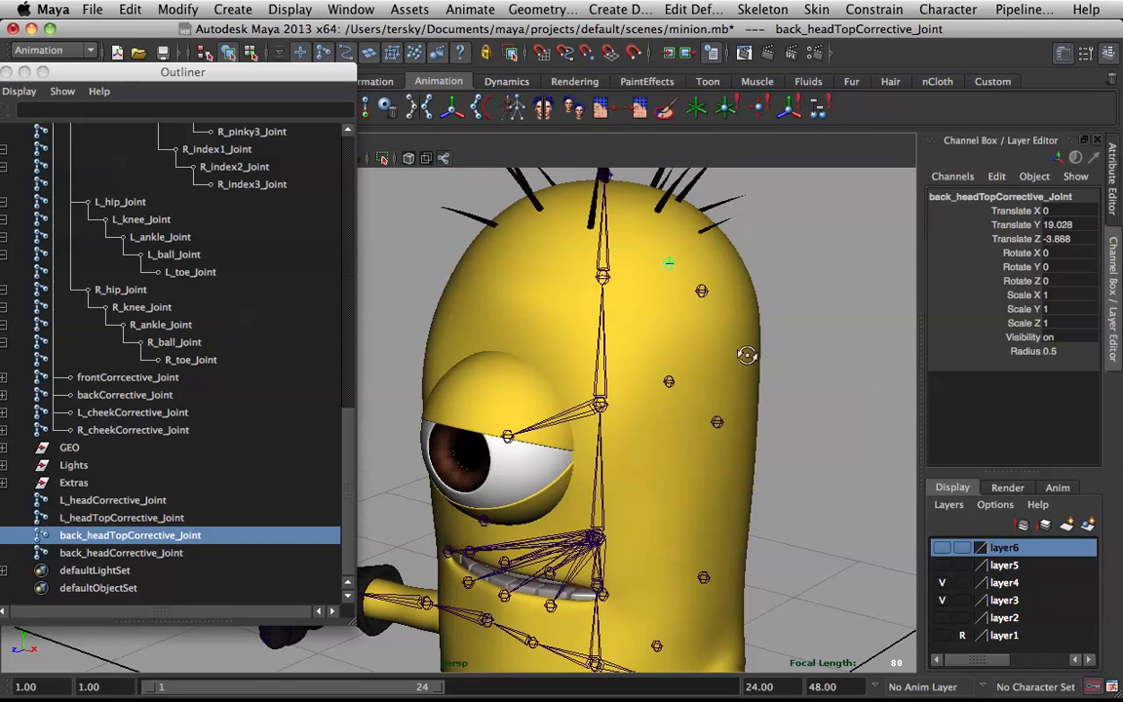
Mirror L_headTopCorrective_Joint and L_headCorrective_Joint individually to the right side of the head
alt+drag(666, 317, 711, 316)
click(697, 281)
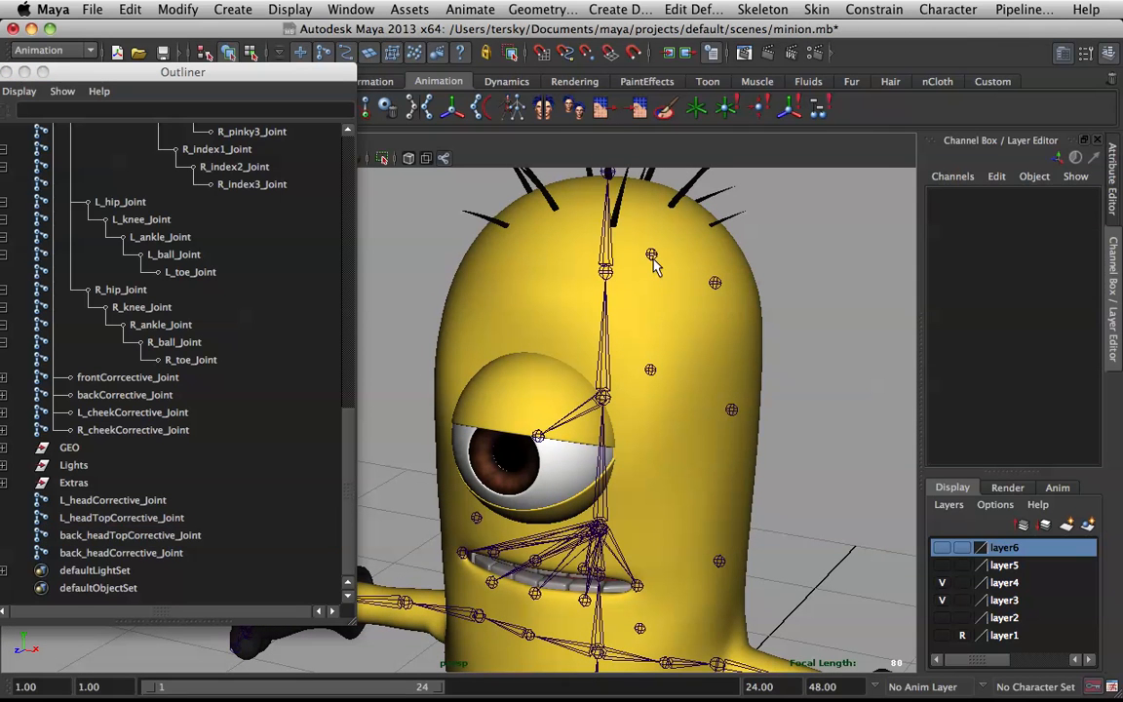
click(651, 255)
click(716, 282)
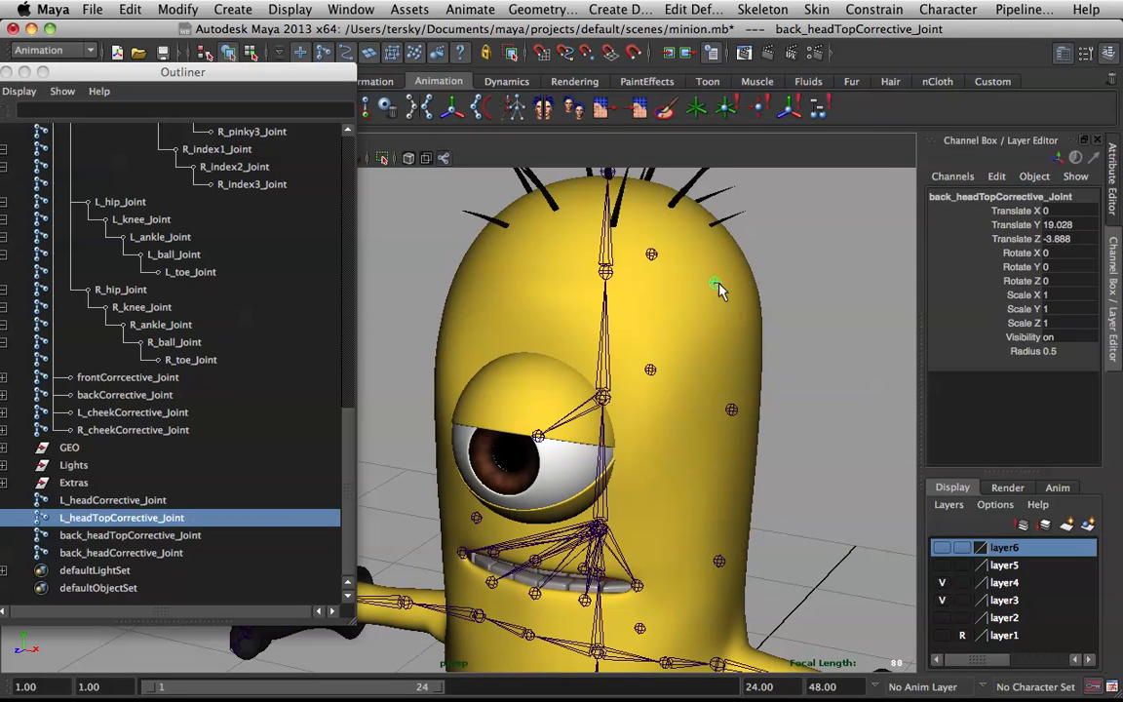
click(425, 110)
click(729, 412)
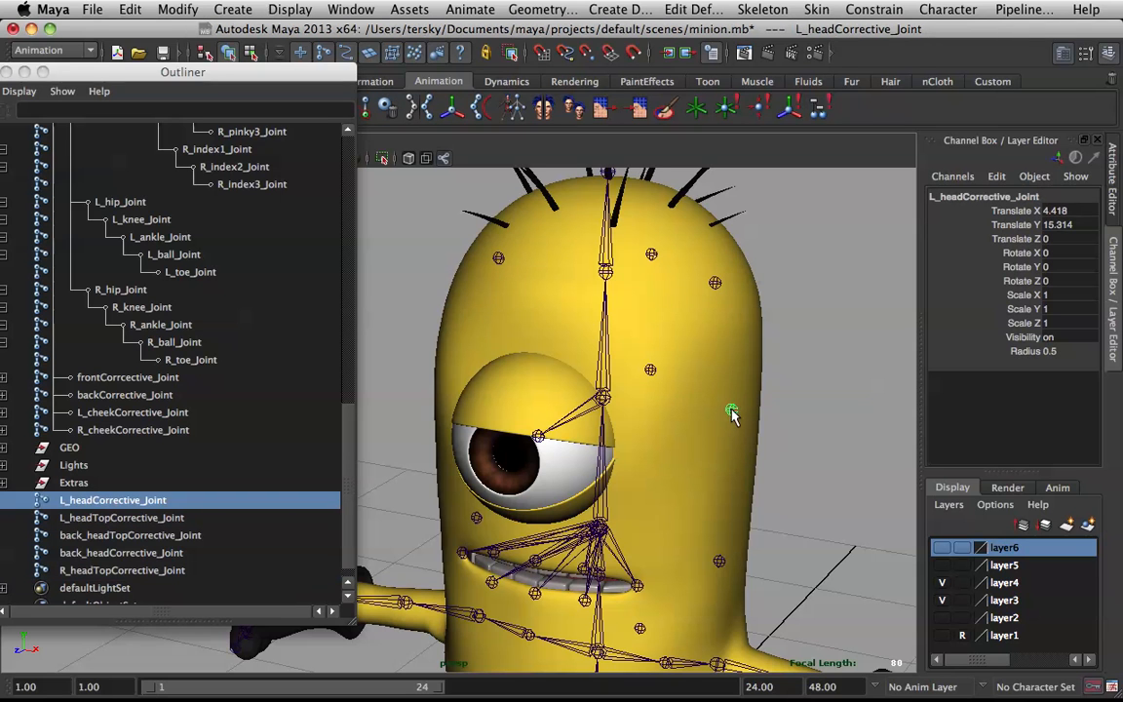
key(g)
click(820, 368)
alt+drag(703, 379, 716, 377)
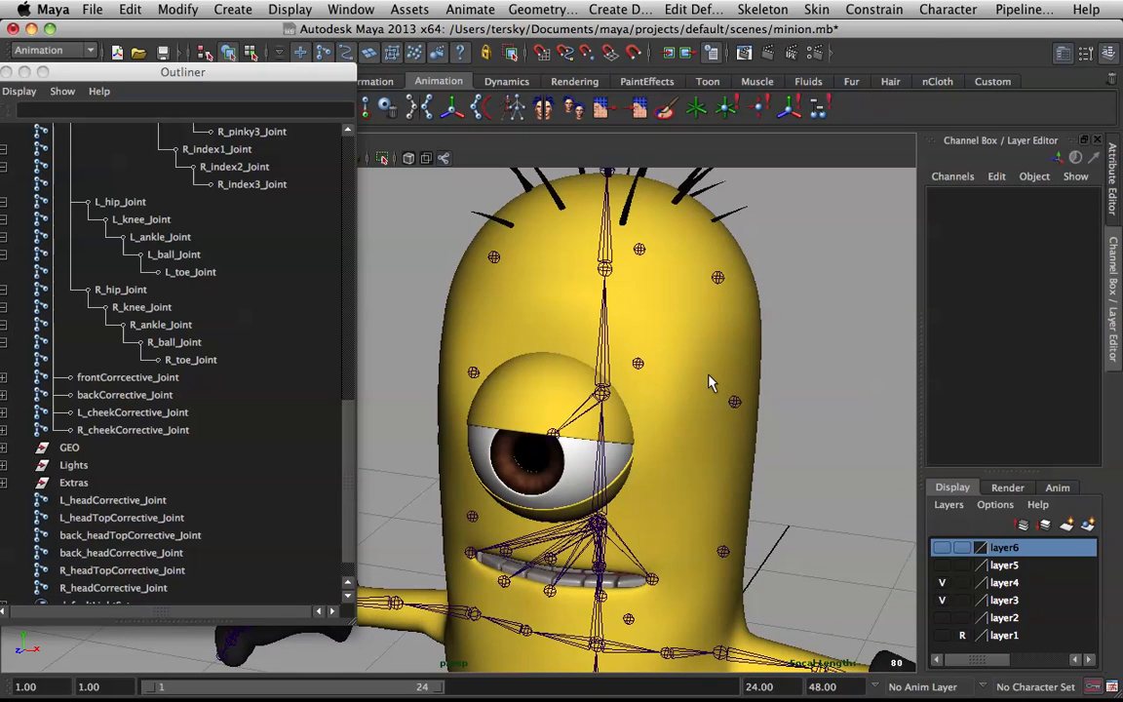
Parent-constrain L_headTopCorrective_Joint, back_headTopCorrective_Joint and R_headTopCorrective_Joint individually to head3_Joint
click(606, 268)
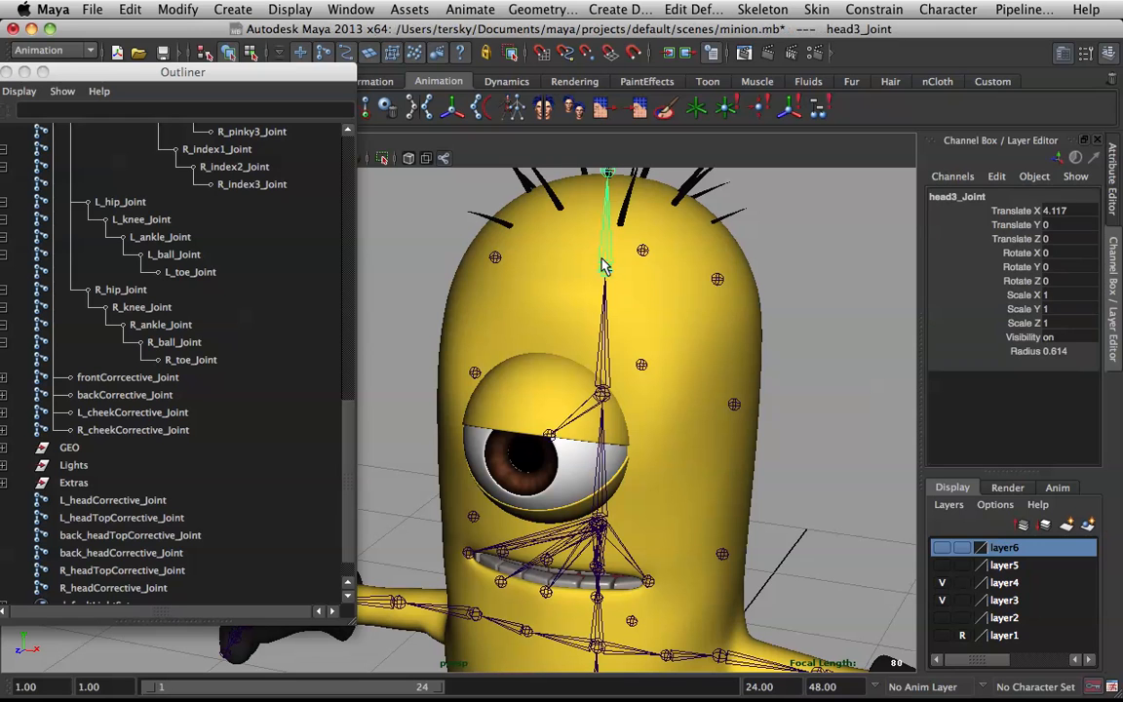
click(858, 8)
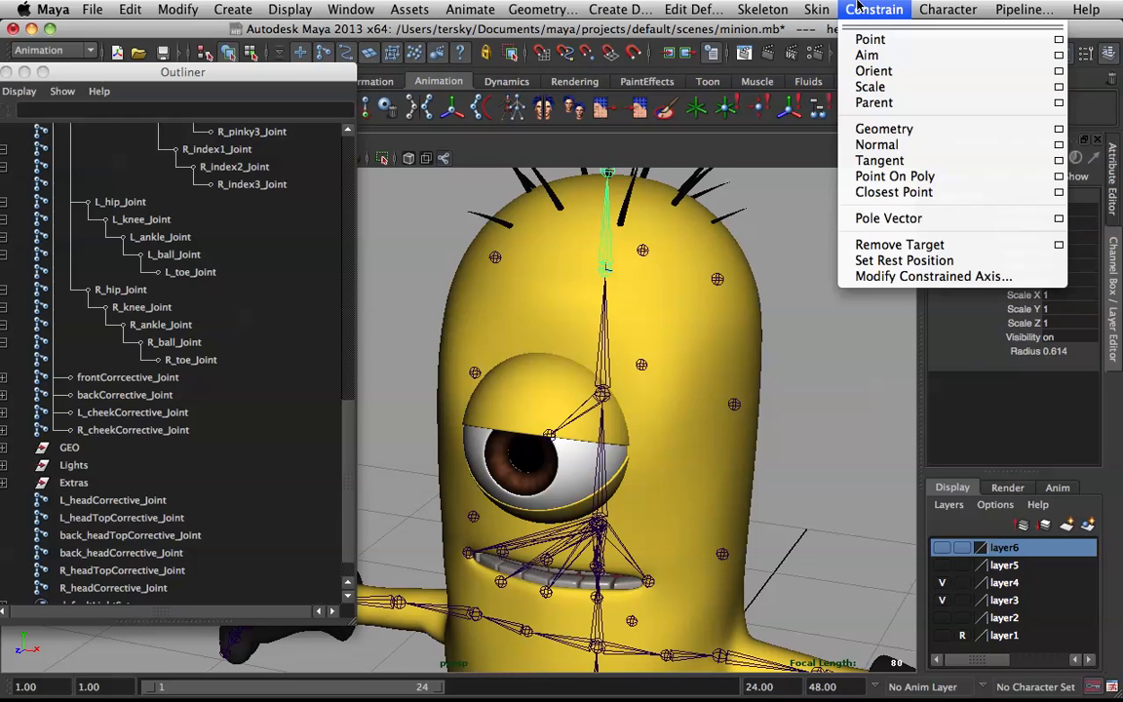
mouse_move(762, 8)
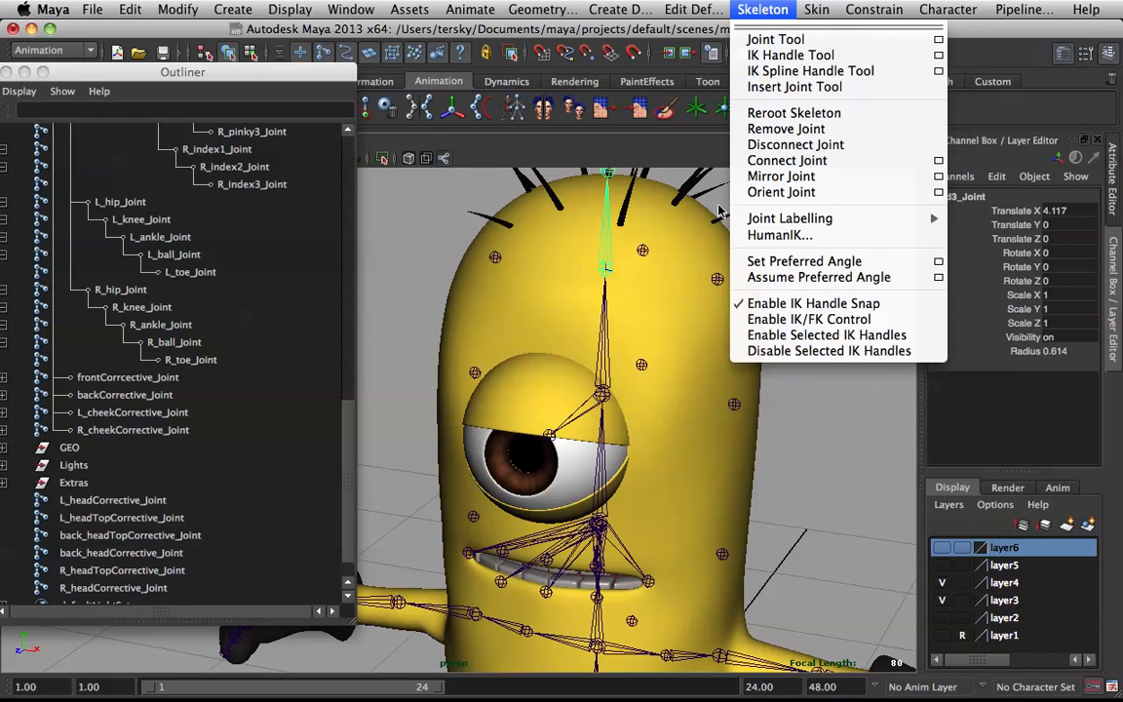
click(608, 261)
click(717, 280)
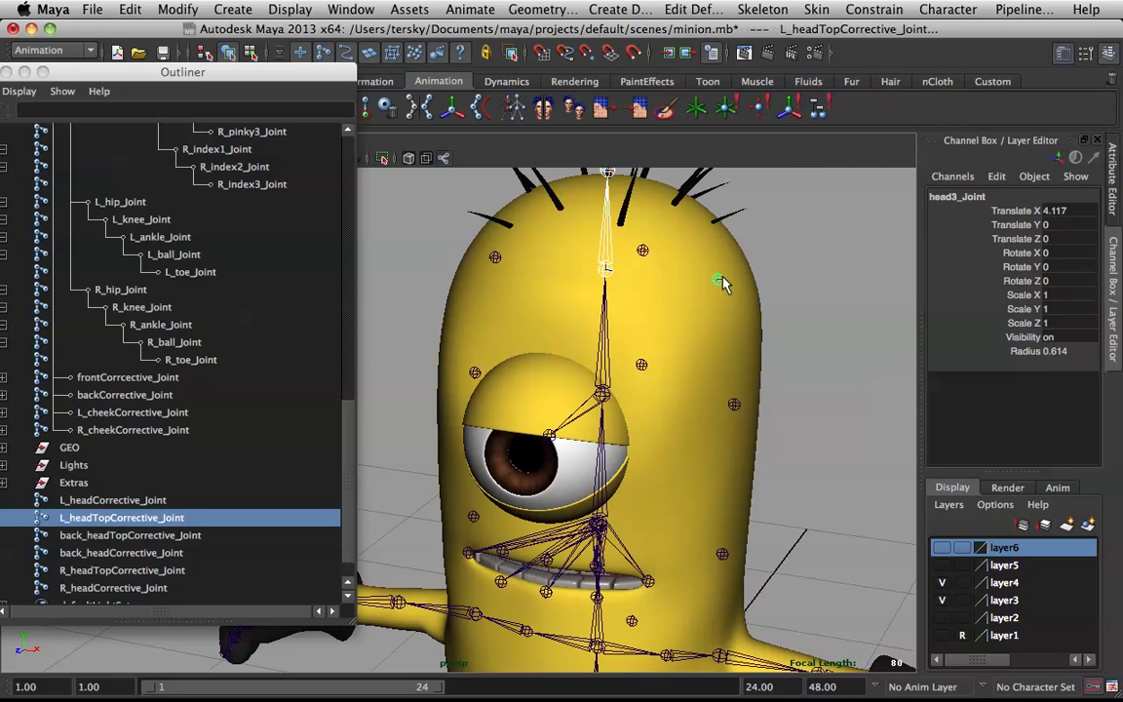
click(874, 9)
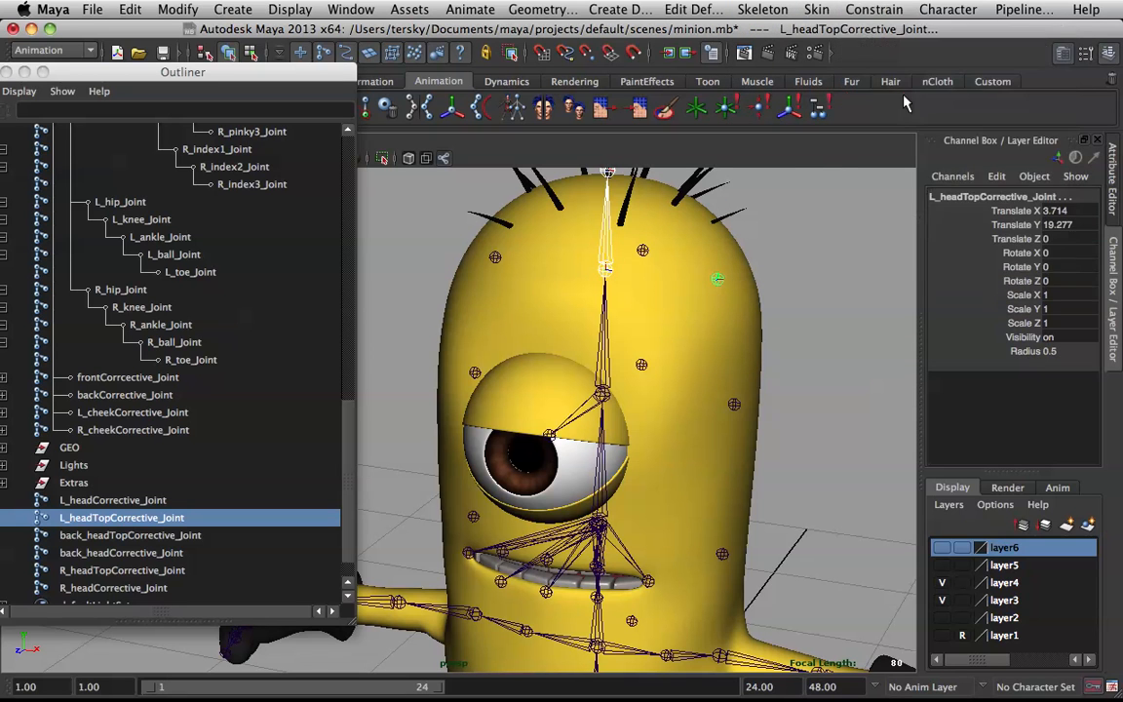
click(873, 102)
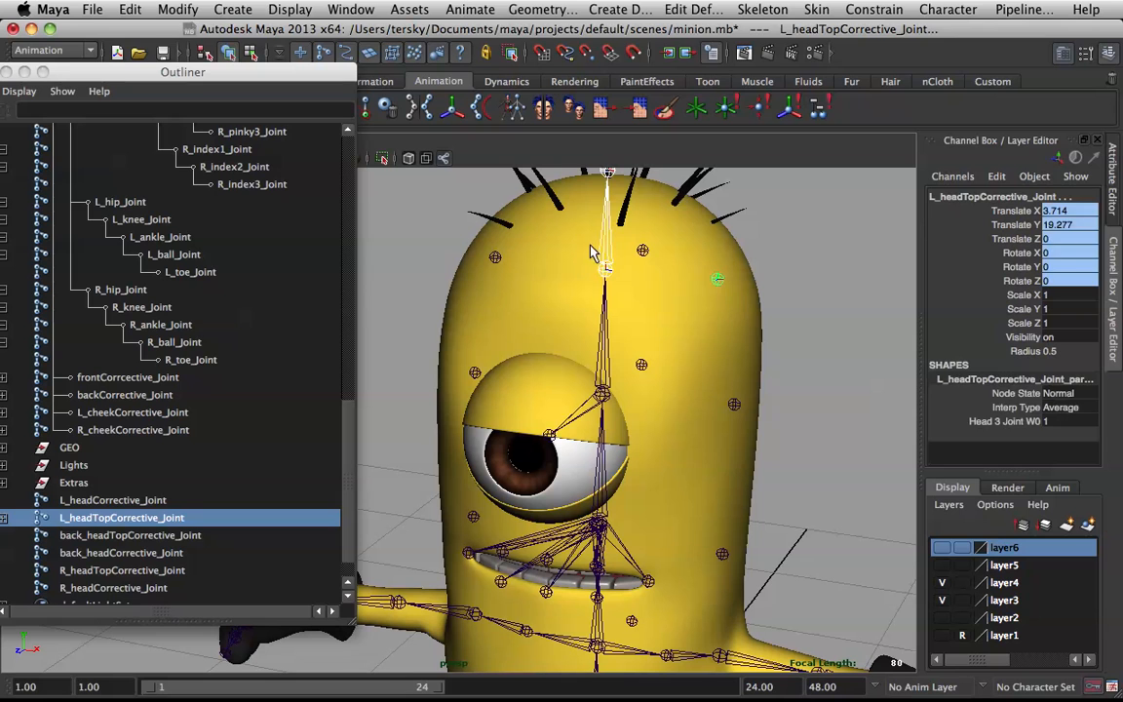
click(642, 253)
click(643, 253)
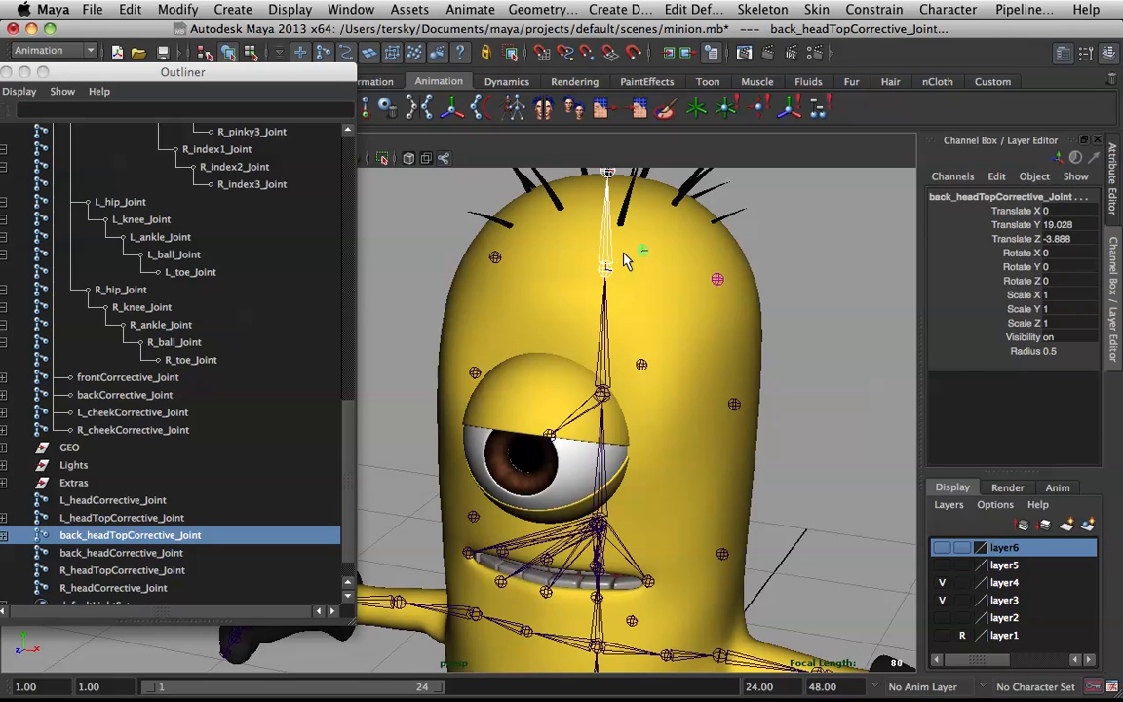
click(585, 264)
click(495, 259)
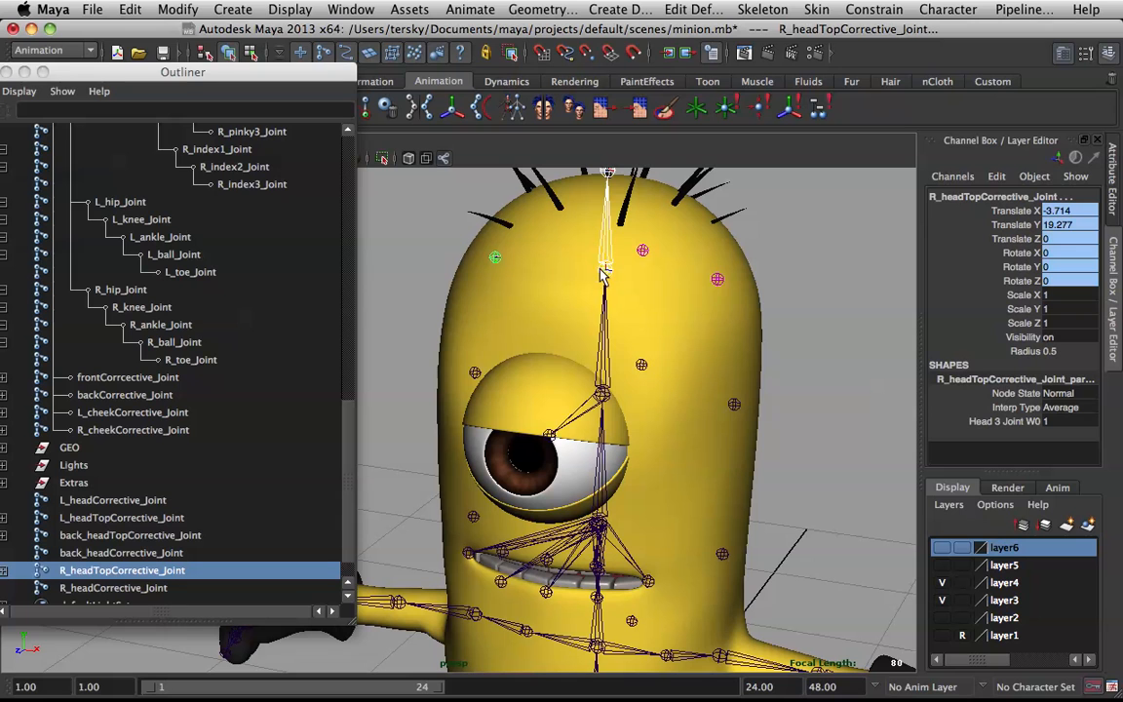
Parent-constrain L_headCorrective_Joint, back_headCorrective_Joint and R_headCorrective_Joint individually to head3_Joint
click(606, 270)
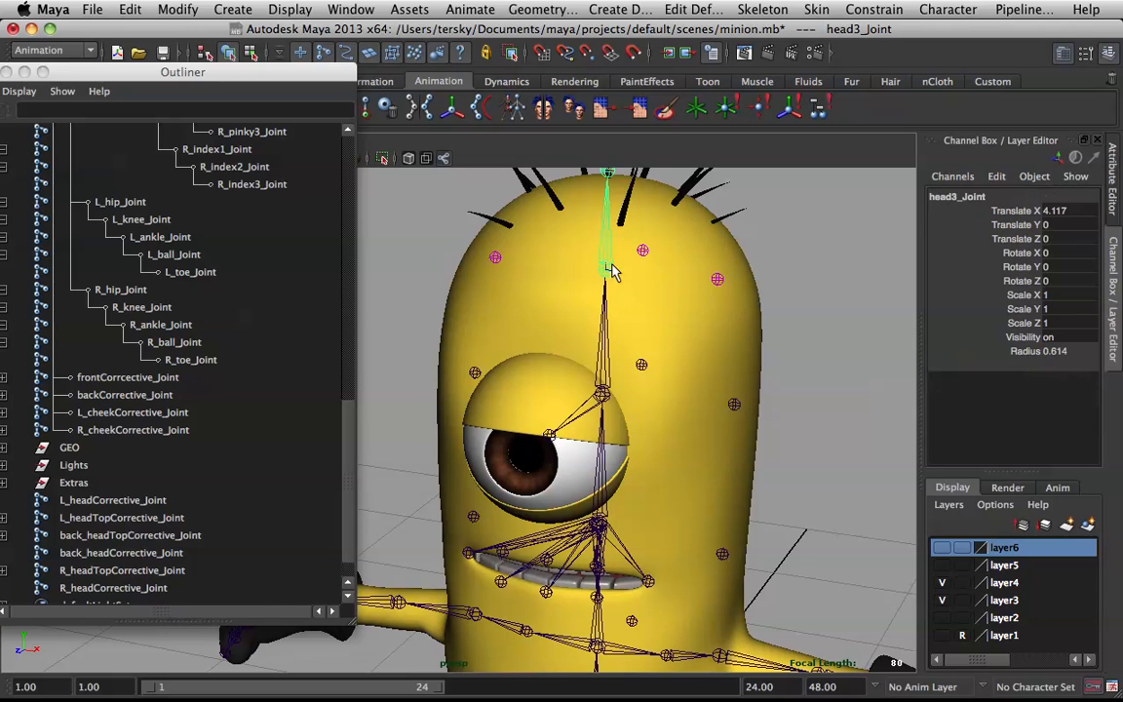
click(734, 405)
click(607, 261)
shift+click(642, 370)
key(g)
click(607, 263)
shift+click(475, 374)
key(g)
Add head2_Joint as a second parent constraint target for the L, back and R headCorrective joints, one by one
click(603, 392)
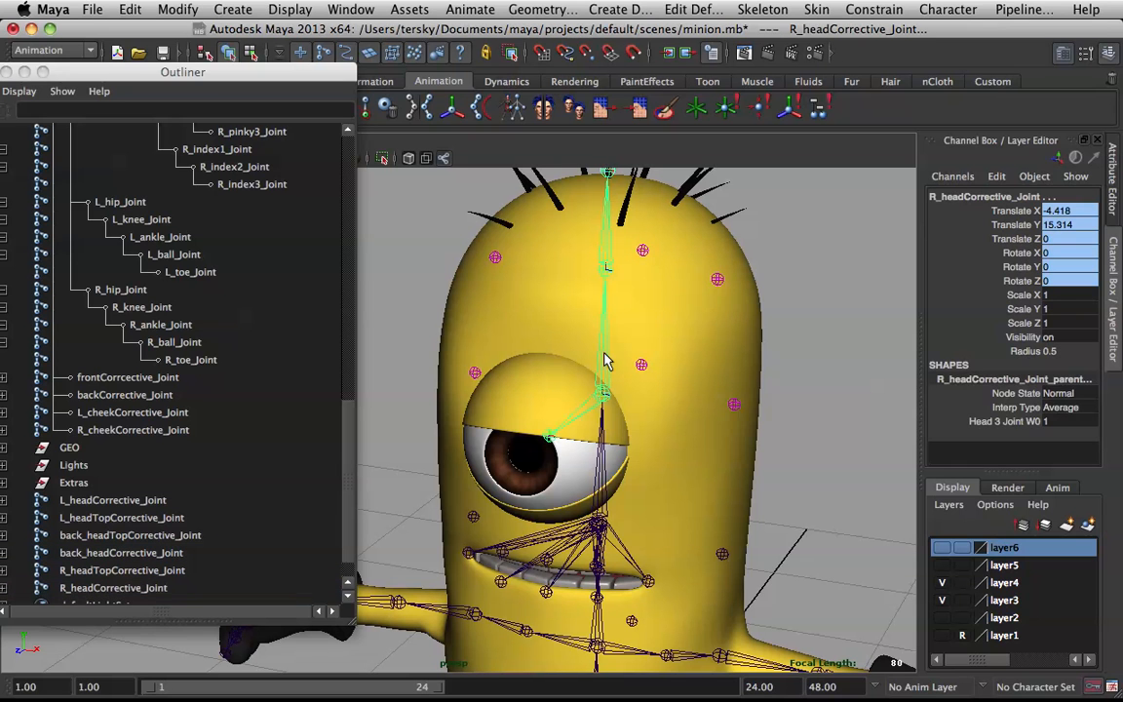
click(733, 406)
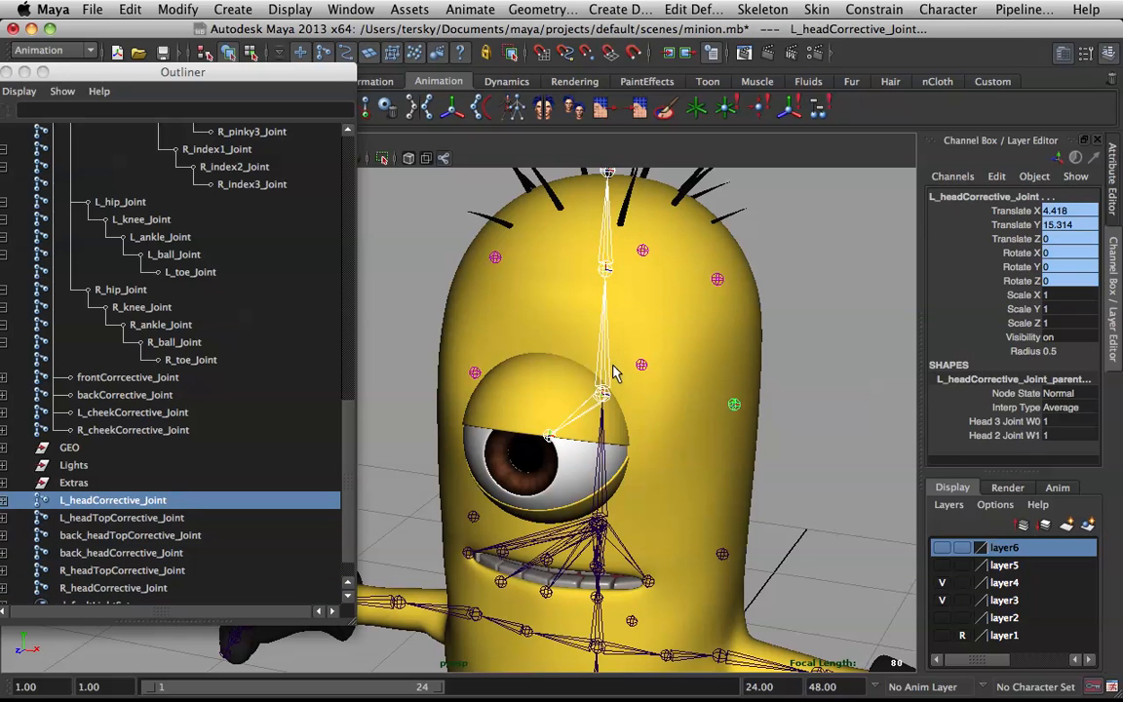
click(605, 367)
shift+click(641, 363)
key(g)
click(599, 359)
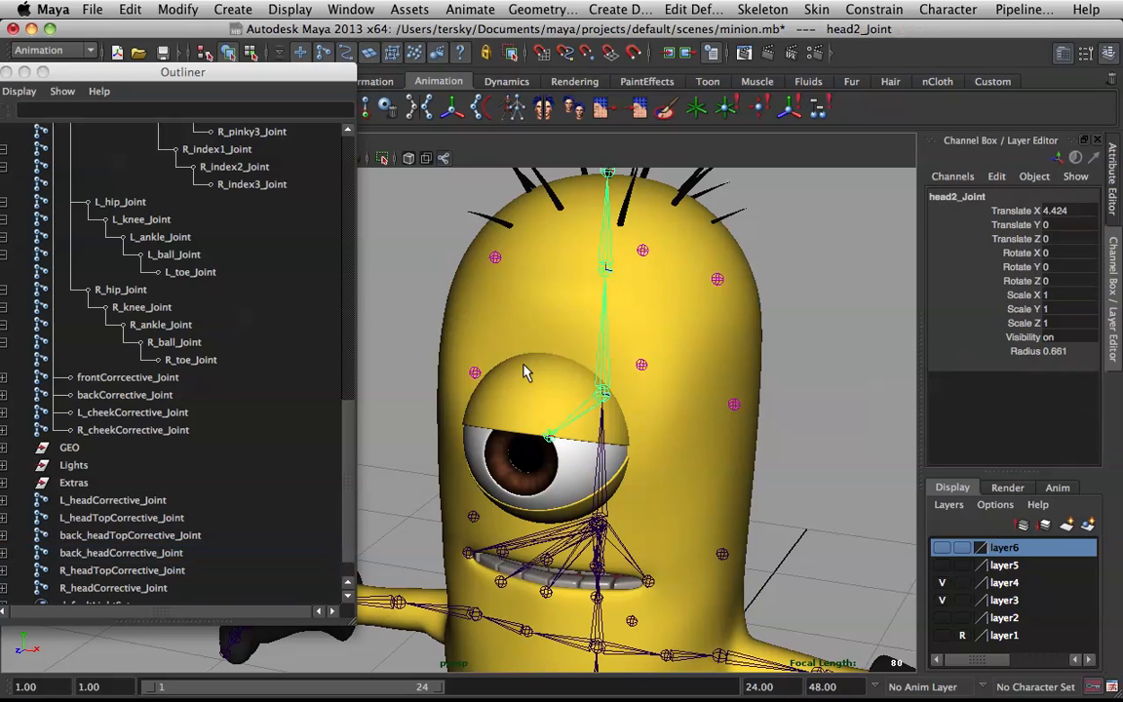
shift+click(473, 373)
key(g)
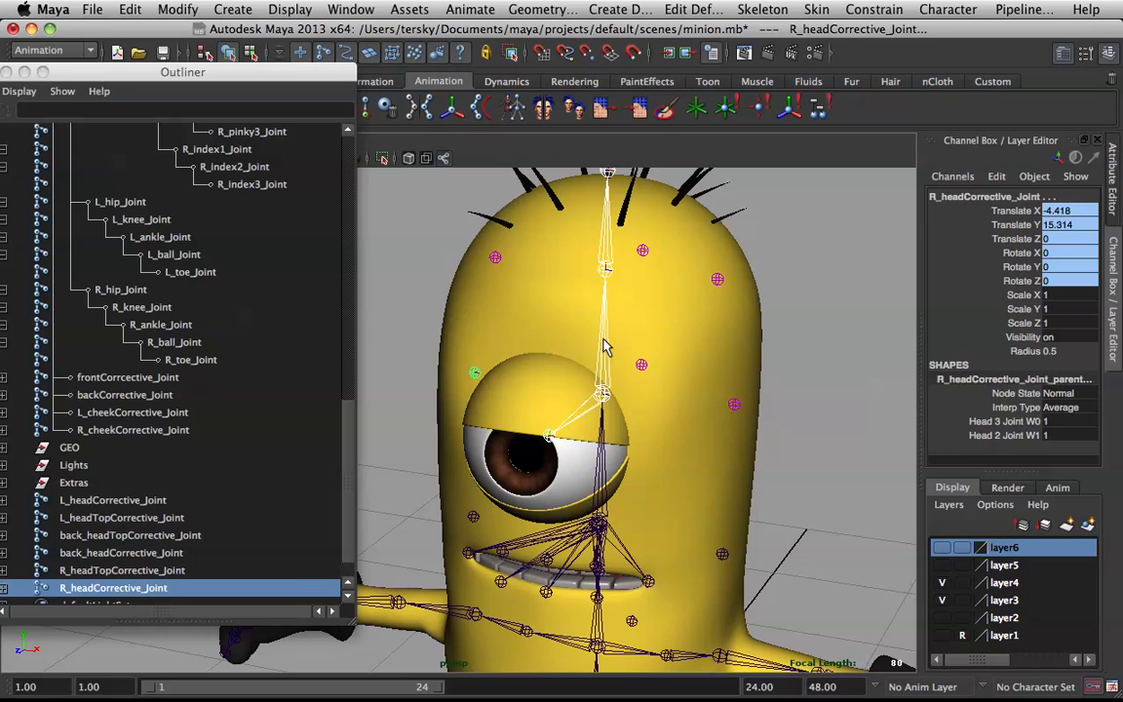
Add head2_Joint as a second parent constraint target for the R, back and L headTopCorrective joints, one by one
click(604, 342)
shift+click(496, 258)
key(g)
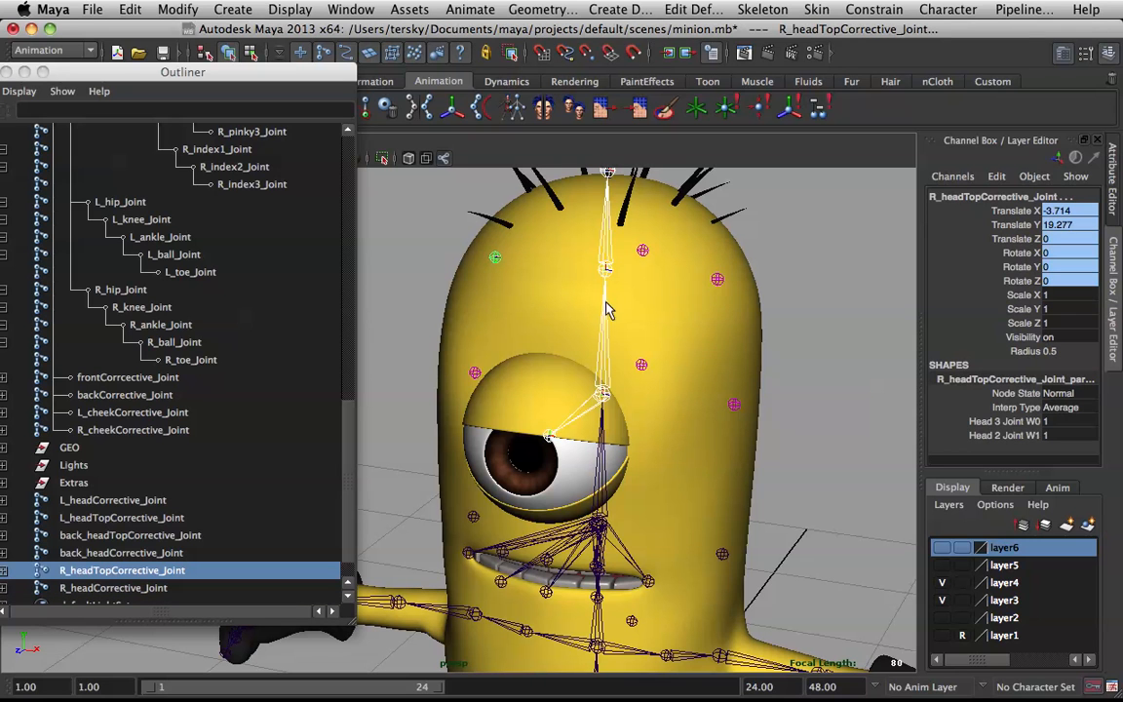
click(602, 315)
shift+click(643, 251)
key(g)
click(604, 292)
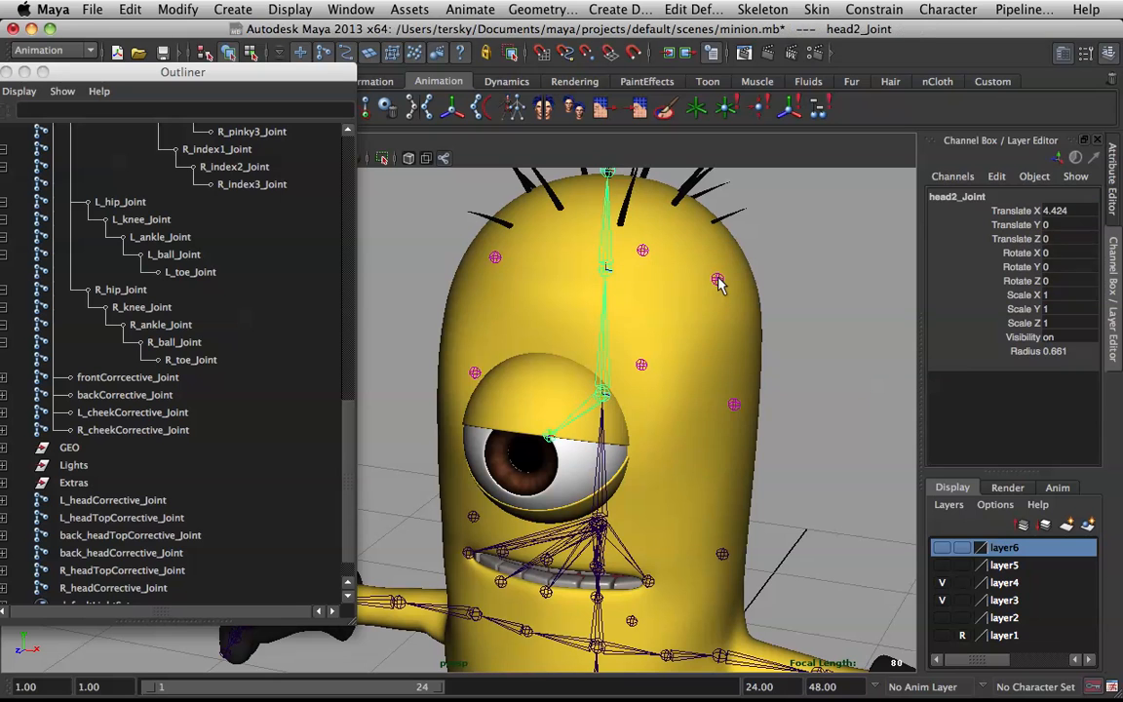
shift+click(720, 281)
key(g)
Test-rotate head2_Joint and head3_Joint to check how the corrective joints follow, and undo the rotations
click(570, 313)
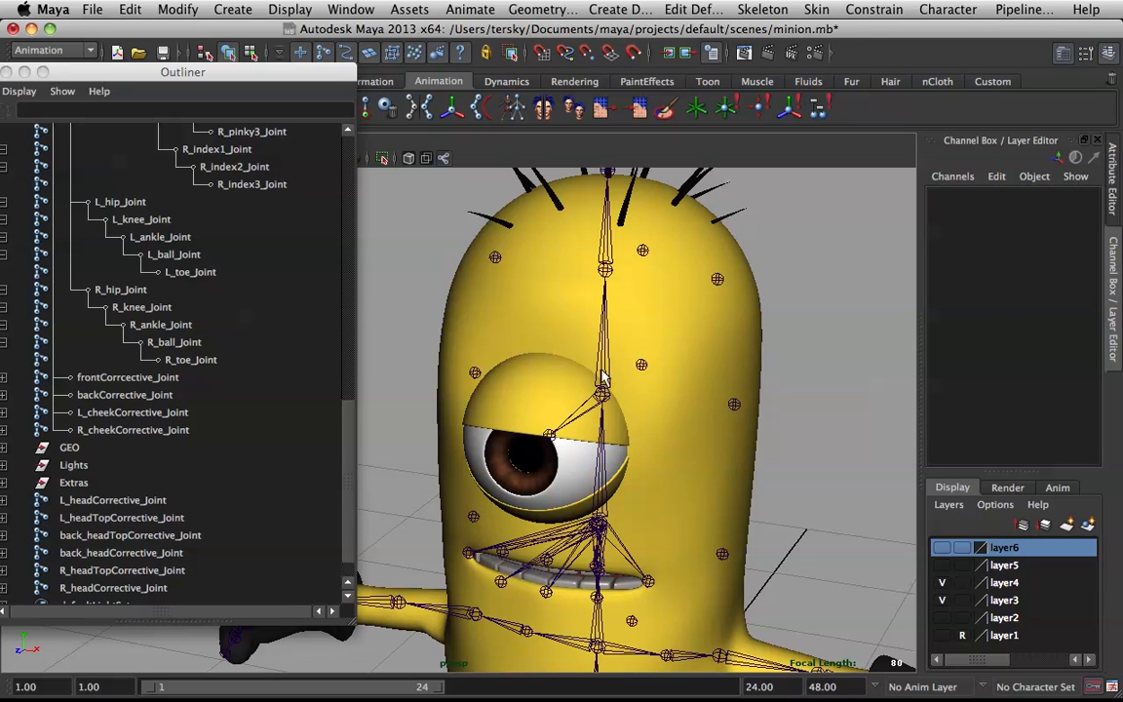
click(605, 378)
drag(625, 416, 659, 408)
alt+drag(495, 294, 595, 361)
key(q)
click(597, 259)
key(e)
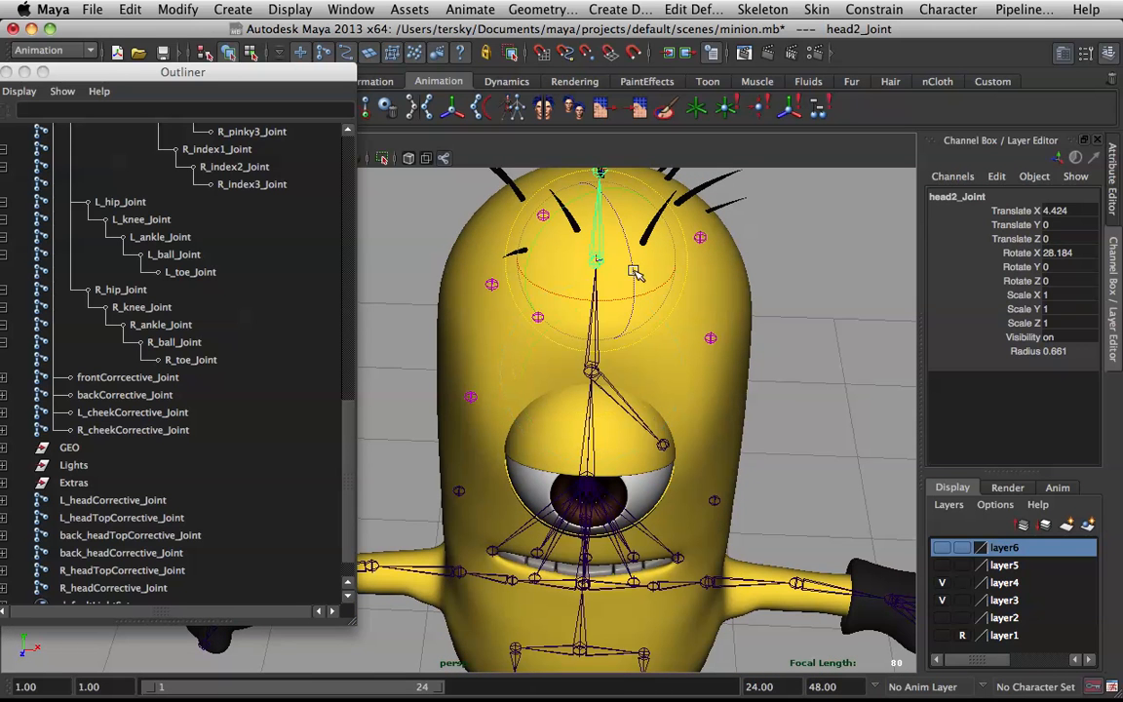
drag(643, 293, 520, 207)
key(z)
key(z)
key(z)
key(z)
alt+drag(629, 247, 514, 241)
key(q)
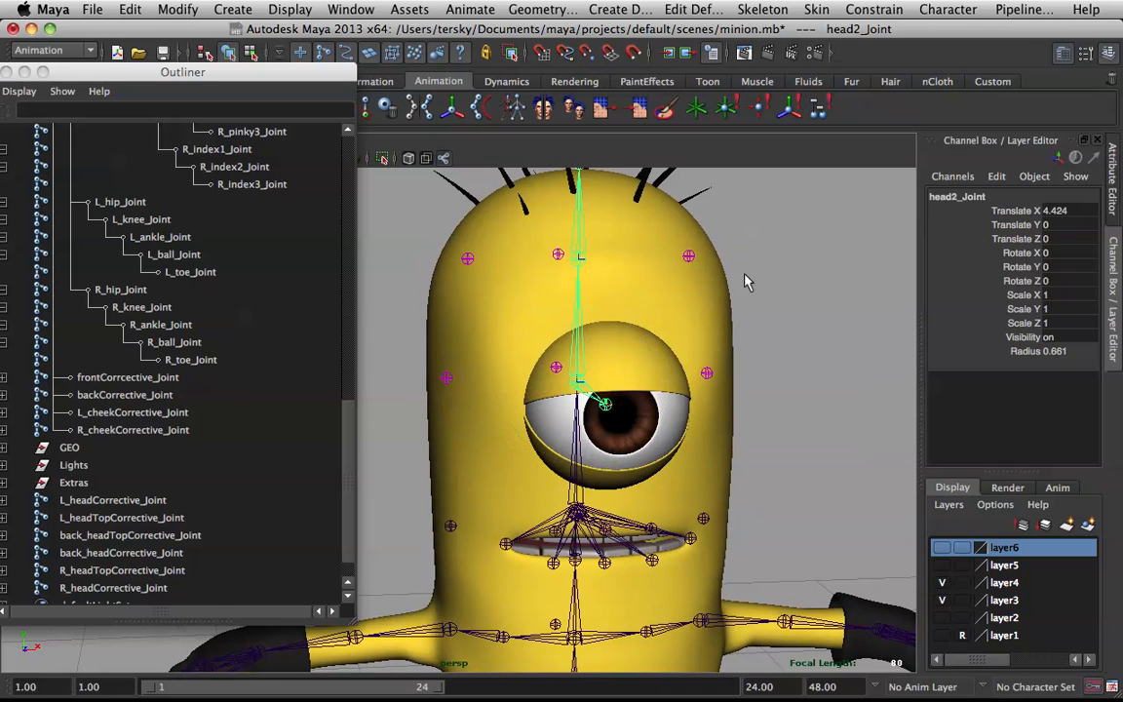
Set L_headTopCorrective_Joint's parent constraint weights to 0.7 for Head 3 Joint and 0.3 for Head 2 Joint
click(687, 257)
alt+drag(687, 256, 618, 275)
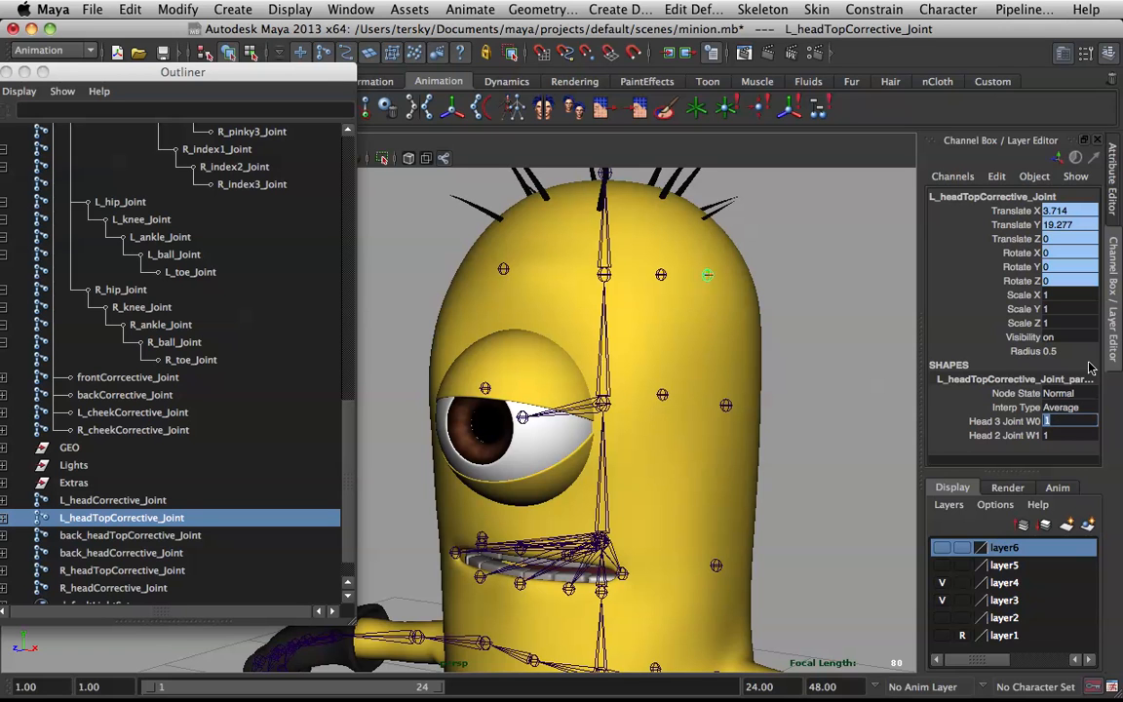
key(Tab)
key(Return)
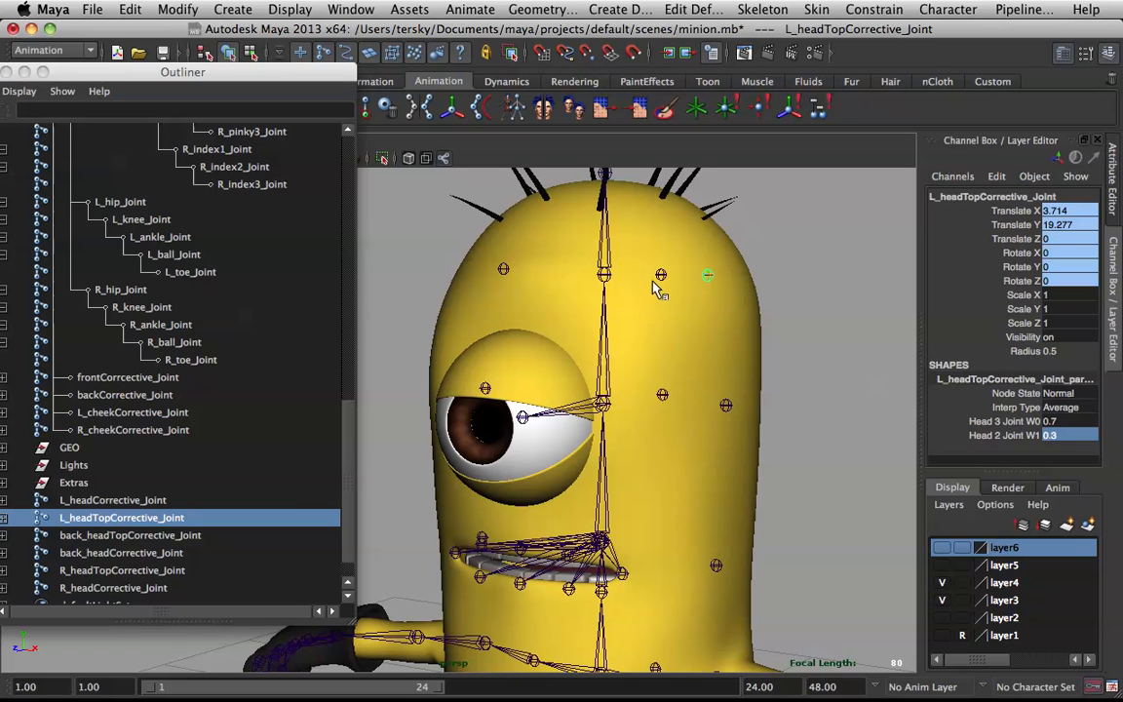
Set the constraint weights of back_headTopCorrective_Joint and R_headTopCorrective_Joint together to 0.7 for Head 3 Joint and 0.3 for Head 2 Joint
click(662, 276)
shift+click(503, 271)
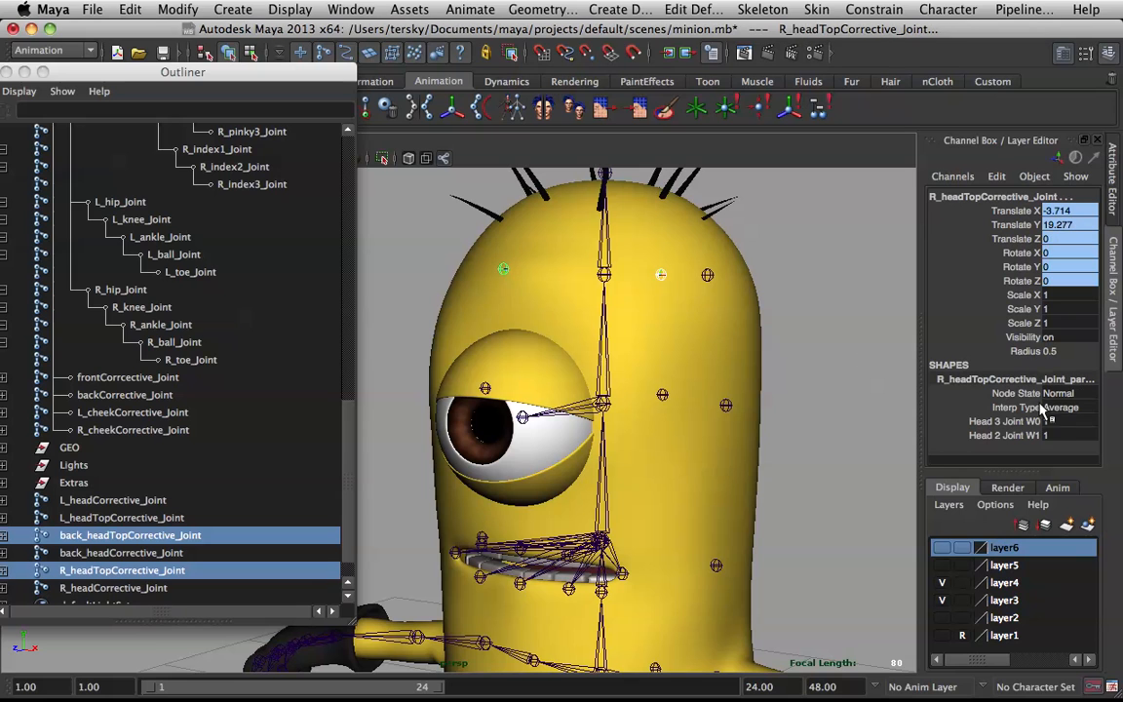
drag(1041, 422, 1045, 434)
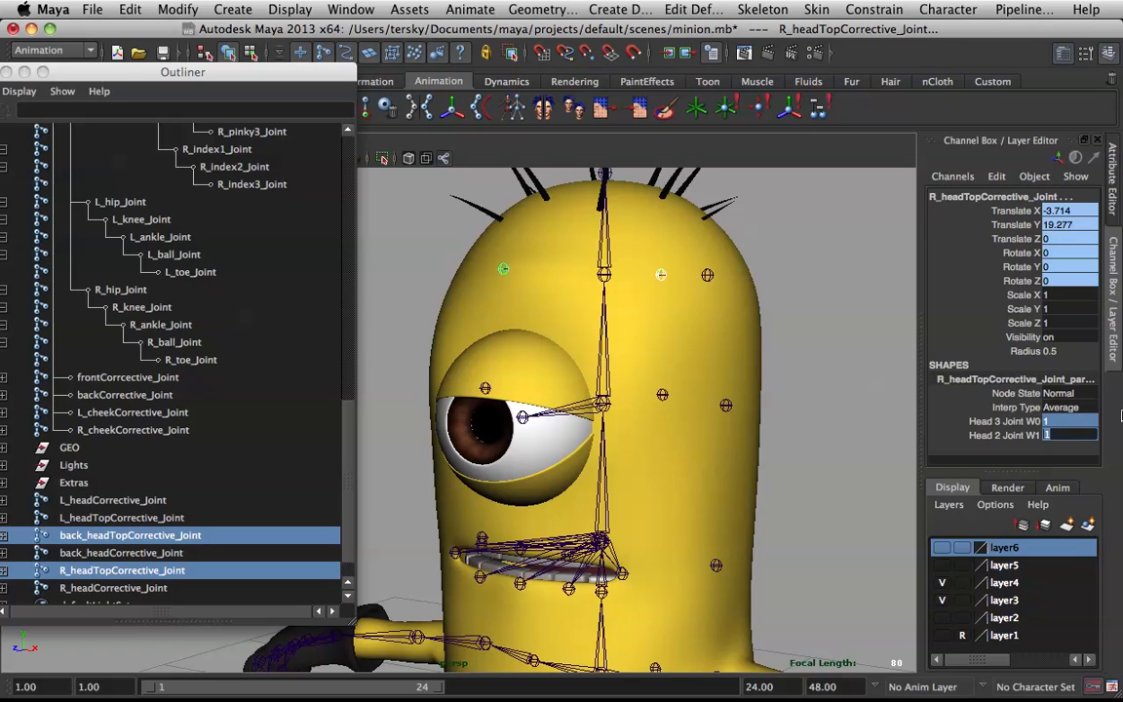
click(1090, 421)
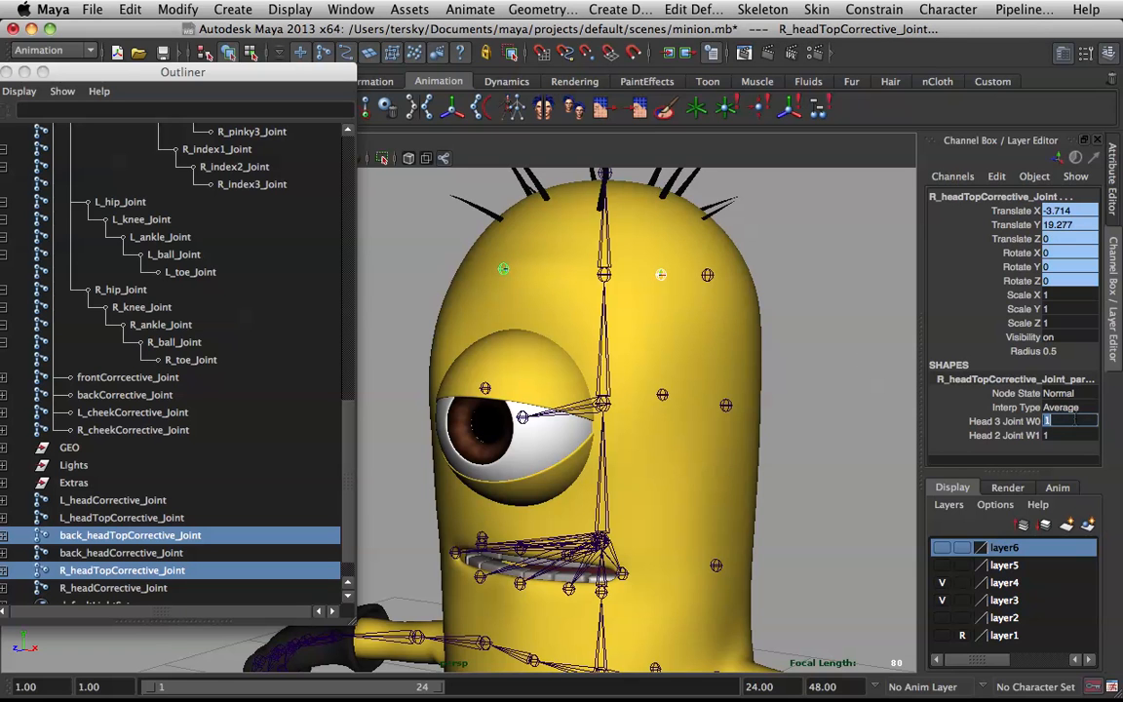
text(0.7)
key(Tab)
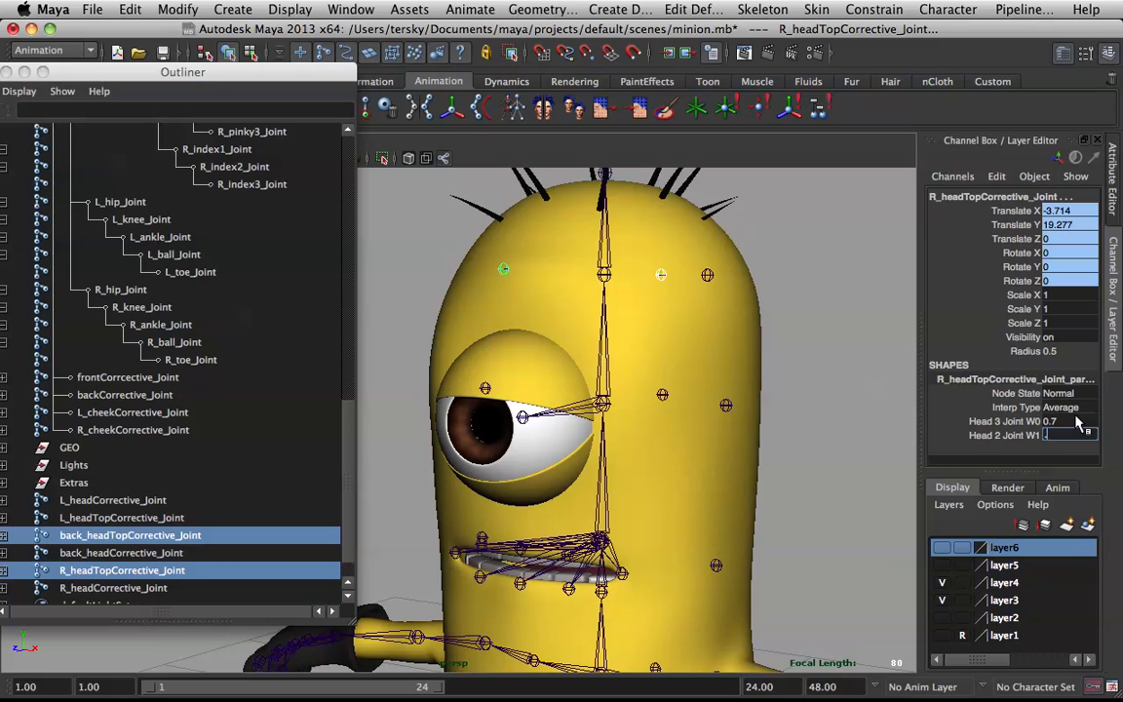
text(.3)
key(Return)
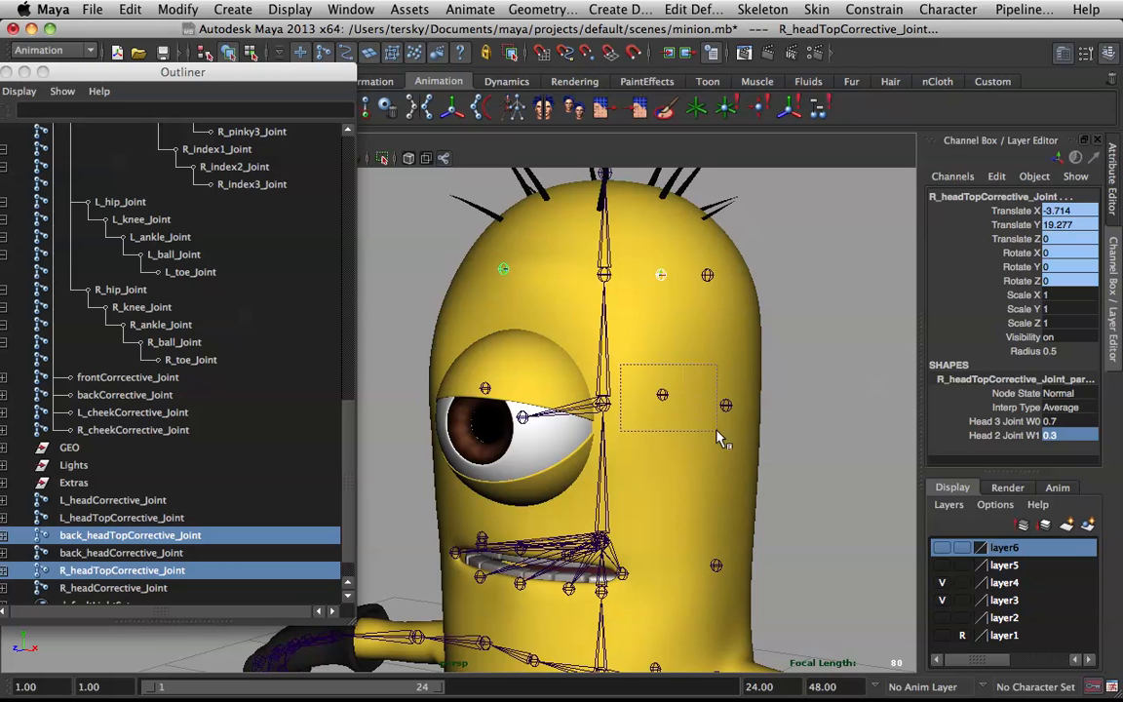
Set the constraint weights of the L, back and R headCorrective joints together to 0.7 for Head 2 Joint and 0.3 for Head 3 Joint
drag(706, 434, 706, 433)
shift+click(485, 391)
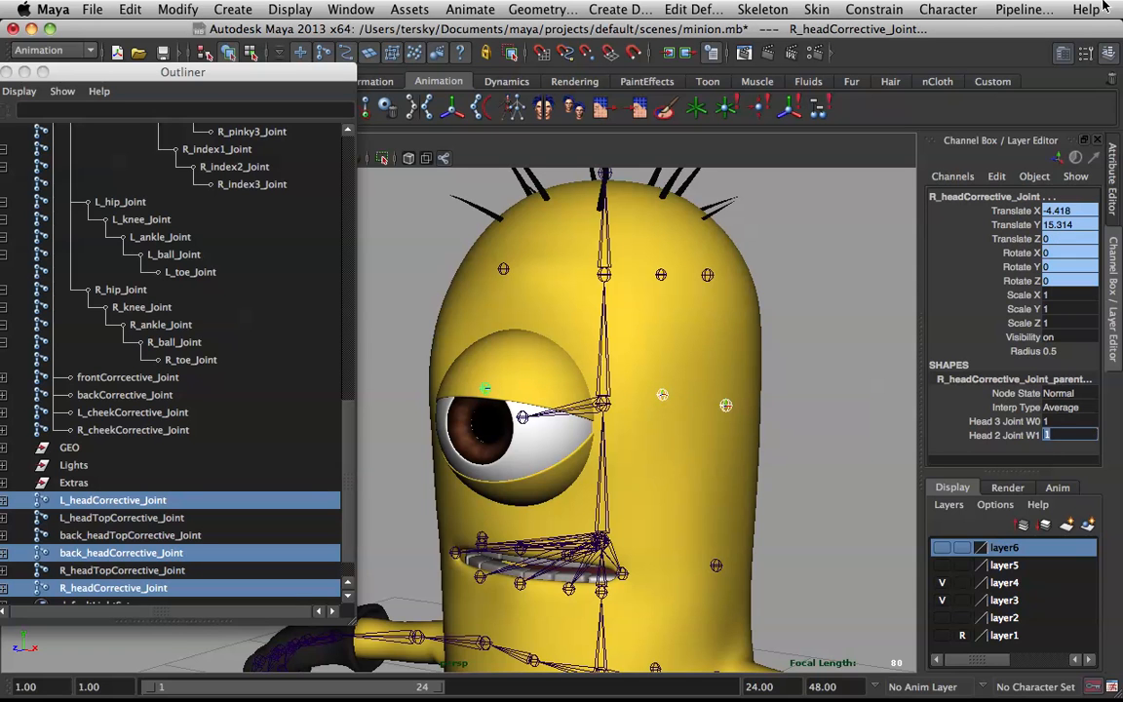
key(Tab)
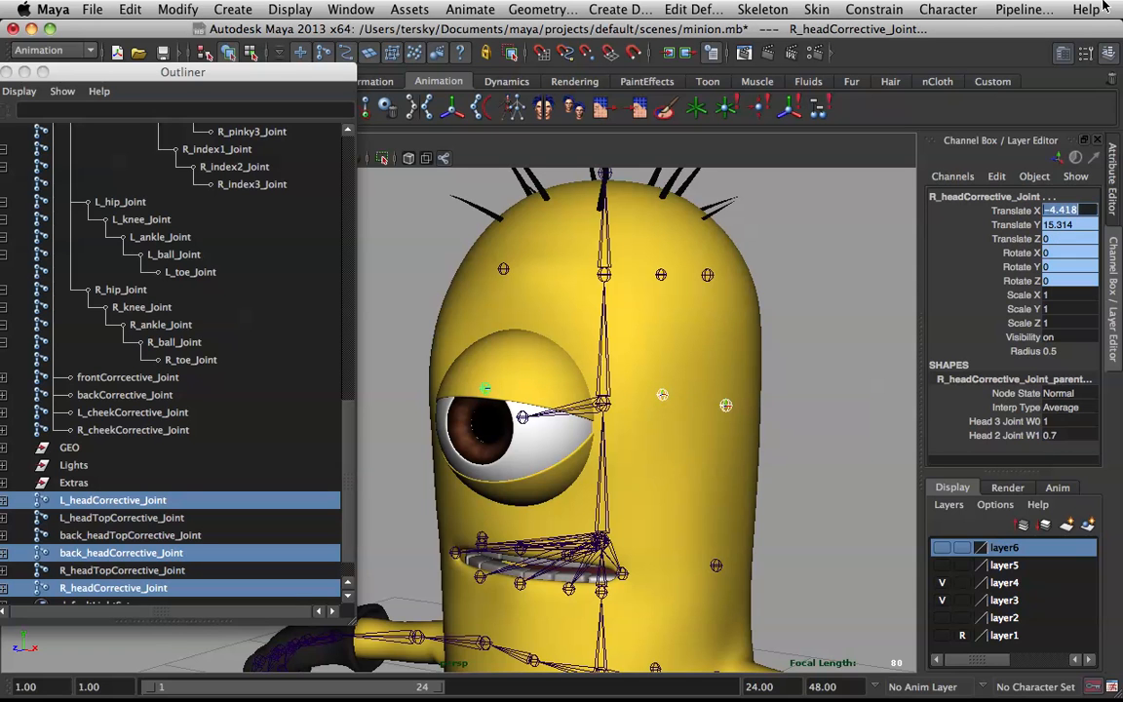
click(1051, 421)
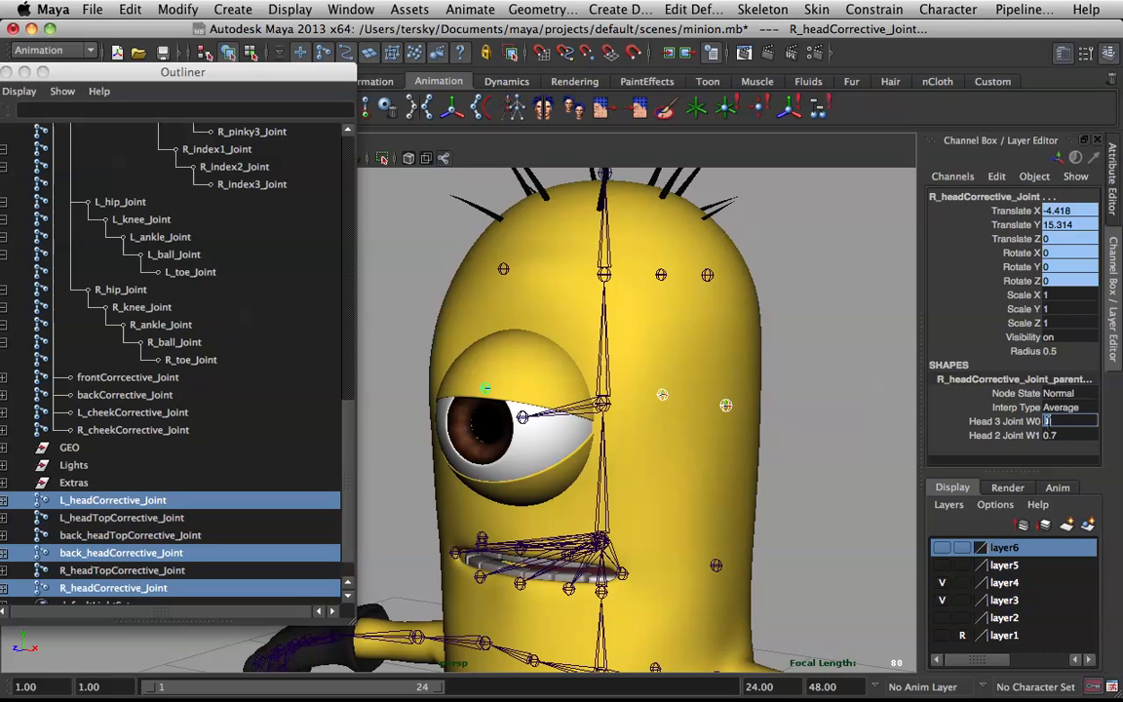
key(Return)
click(617, 360)
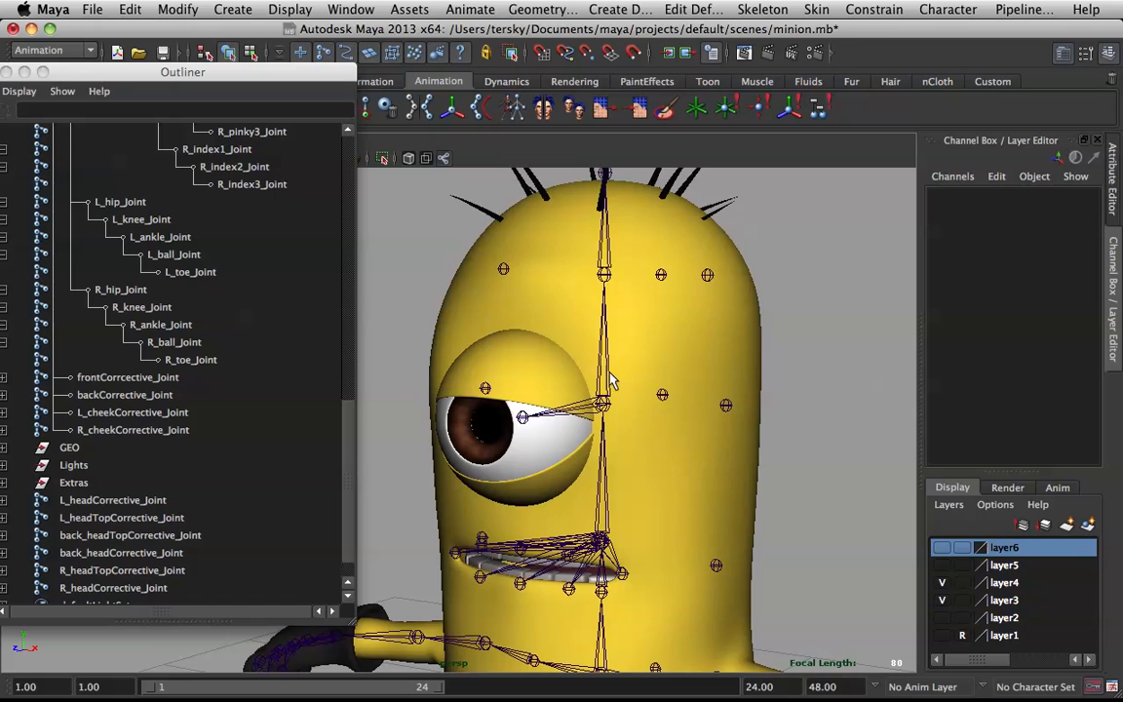
Test-rotate head2_Joint and head3_Joint with the new constraint weights, and undo the rotations
click(605, 381)
alt+drag(601, 386, 652, 406)
key(e)
click(618, 279)
drag(651, 265, 550, 280)
alt+drag(636, 308, 720, 325)
key(z)
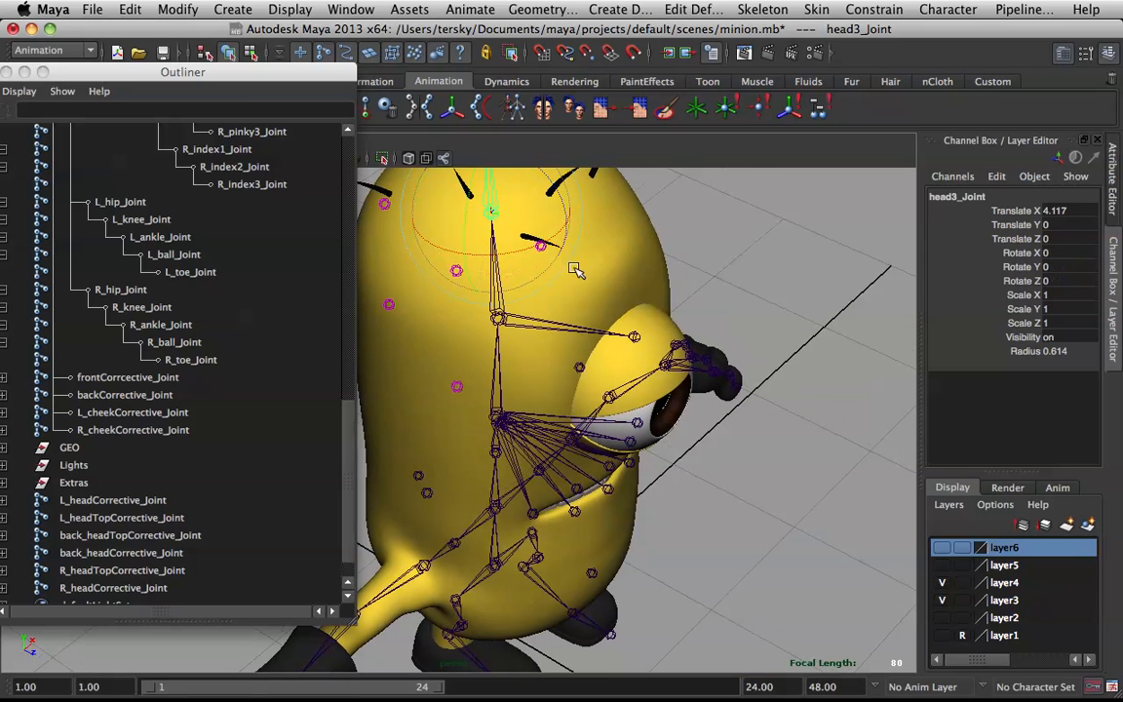
mouse_move(485, 216)
mouse_down()
mouse_move(501, 206)
mouse_move(516, 234)
mouse_move(497, 202)
mouse_move(467, 257)
mouse_move(474, 227)
mouse_up()
key(z)
key(z)
key(z)
alt+drag(536, 256, 659, 257)
scroll(659, 258, down, 3)
key(q)
click(760, 278)
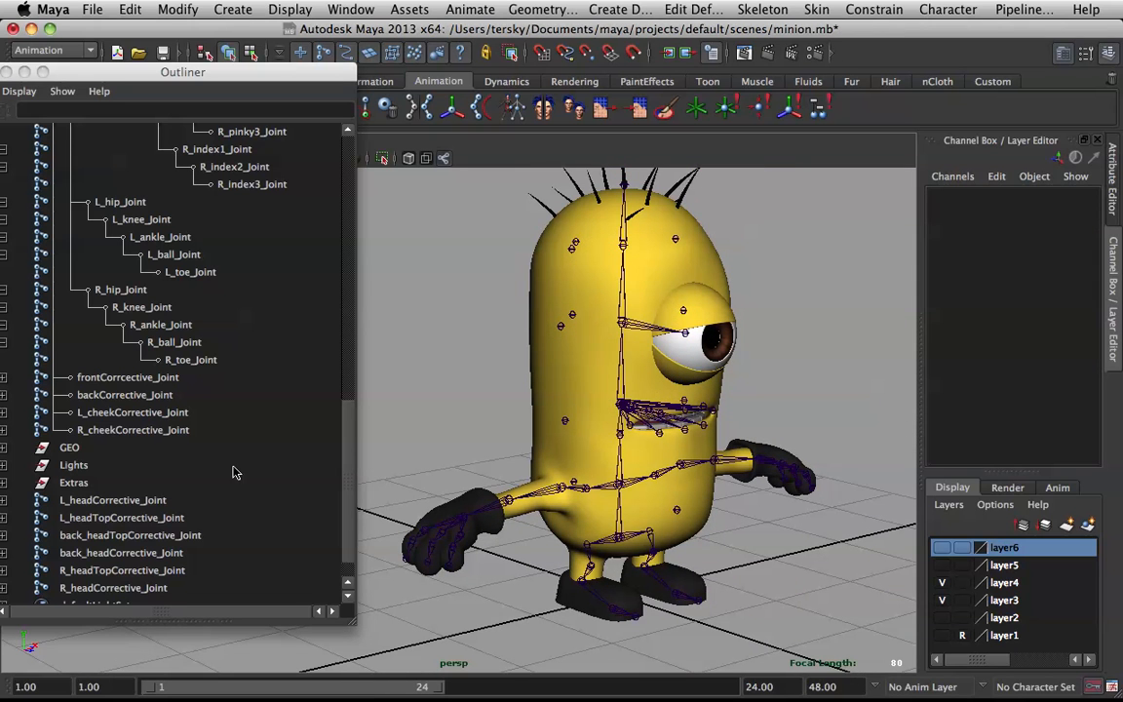
Parent all six head and headTop corrective joints under the RIG group
click(161, 501)
shift+click(117, 587)
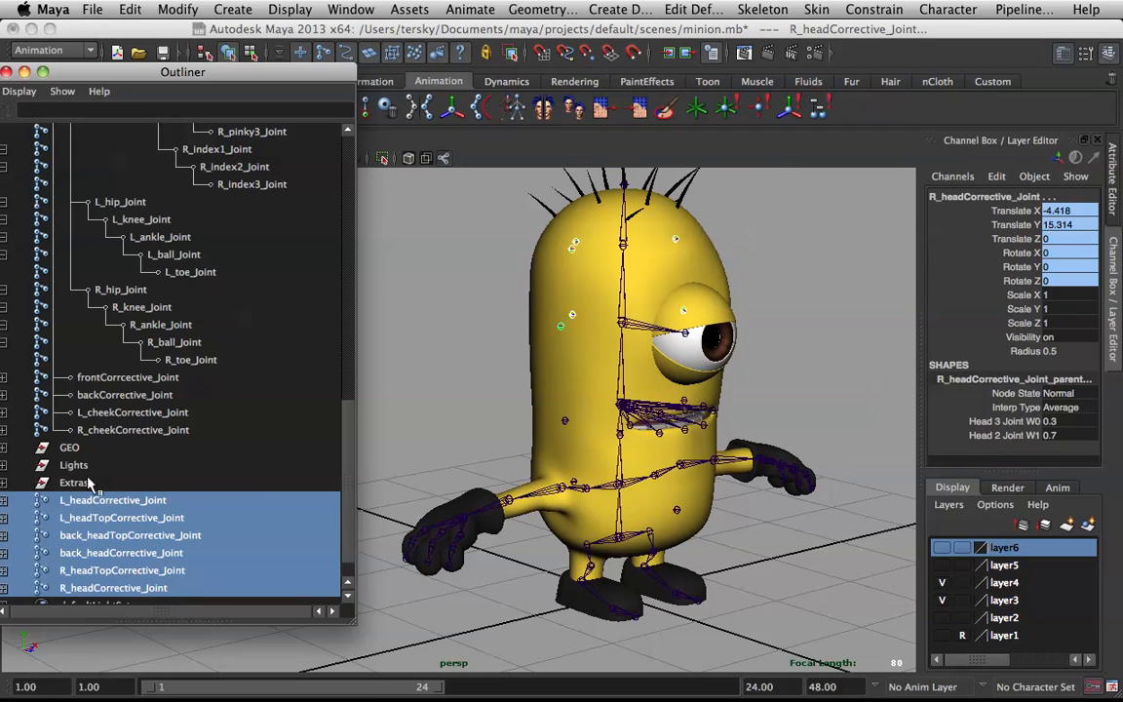
scroll(102, 420, up, 15)
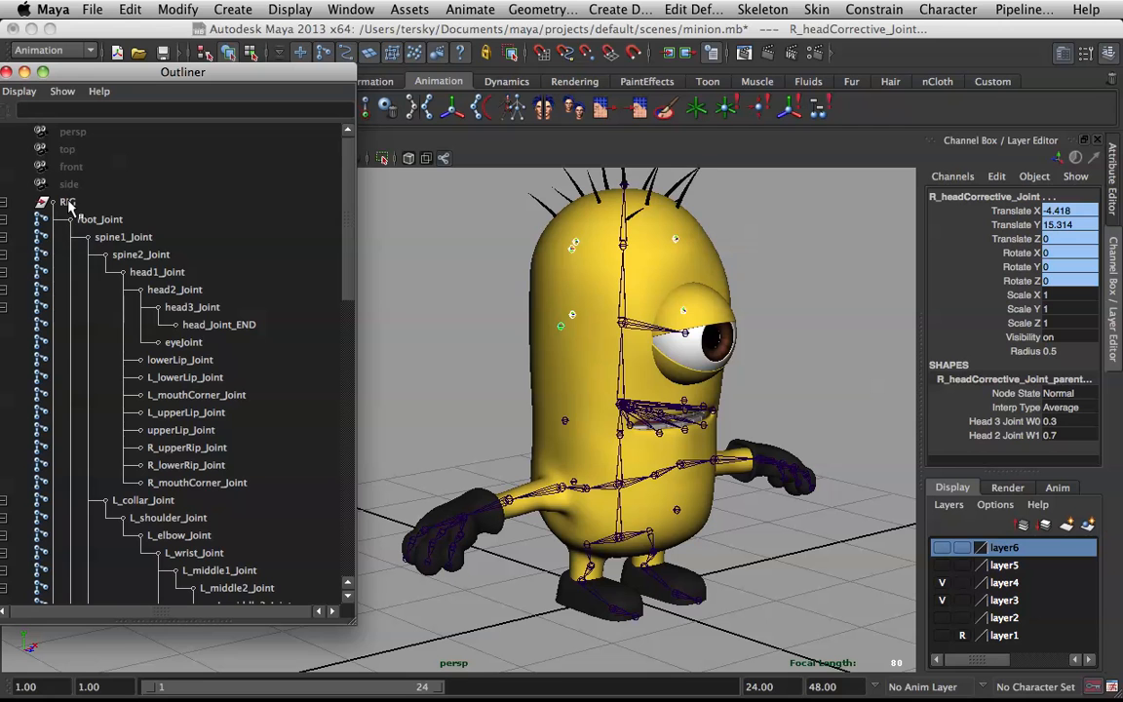
click(69, 204)
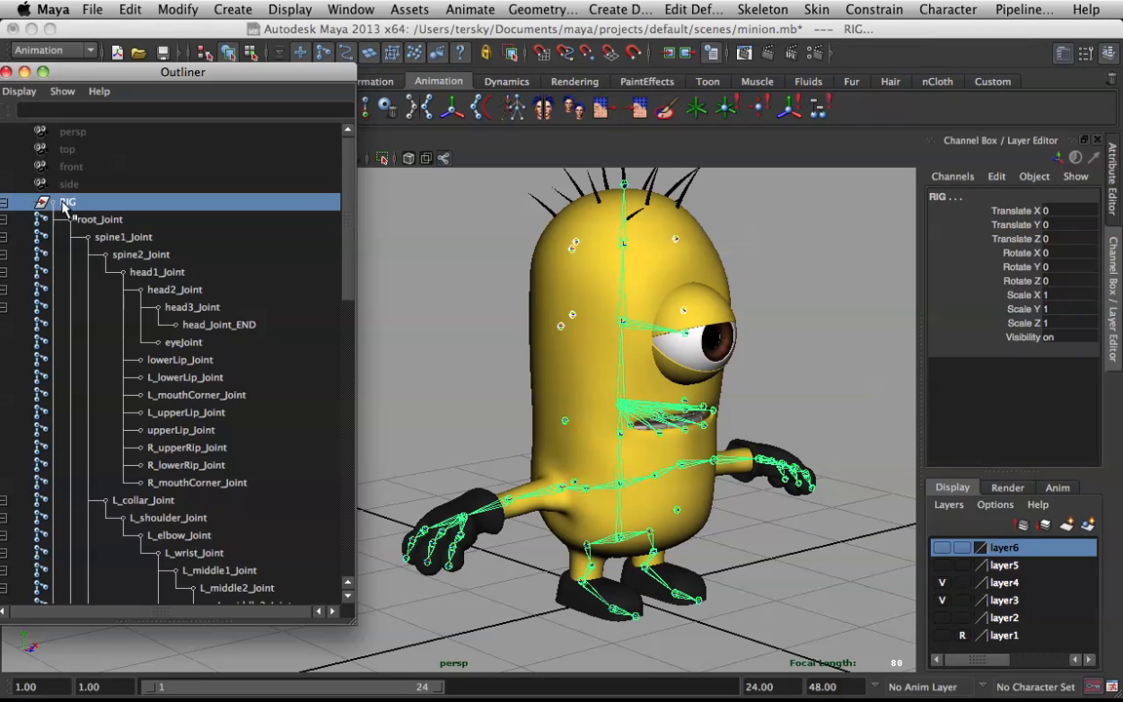
key(ctrl+z)
scroll(98, 220, down, 5)
scroll(103, 225, up, 5)
Smooth-bind the bodyBase mesh to all joints under RIG, from root_Joint through R_headCorrective_Joint
click(103, 223)
scroll(132, 293, down, 15)
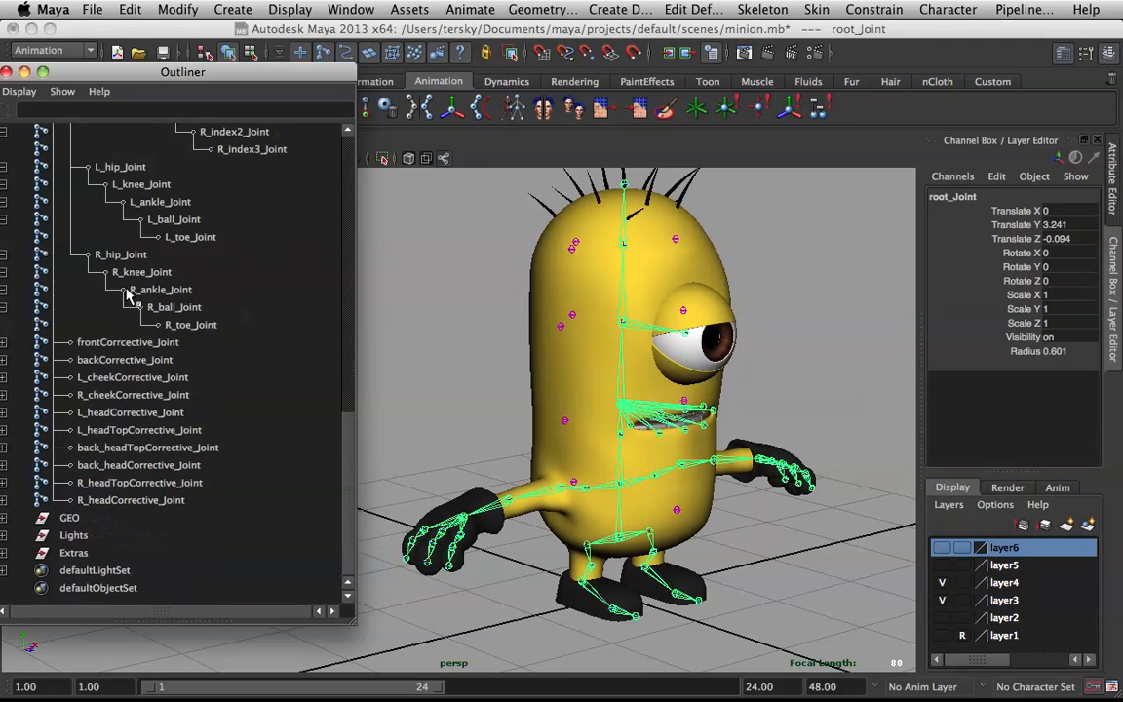
shift+click(156, 503)
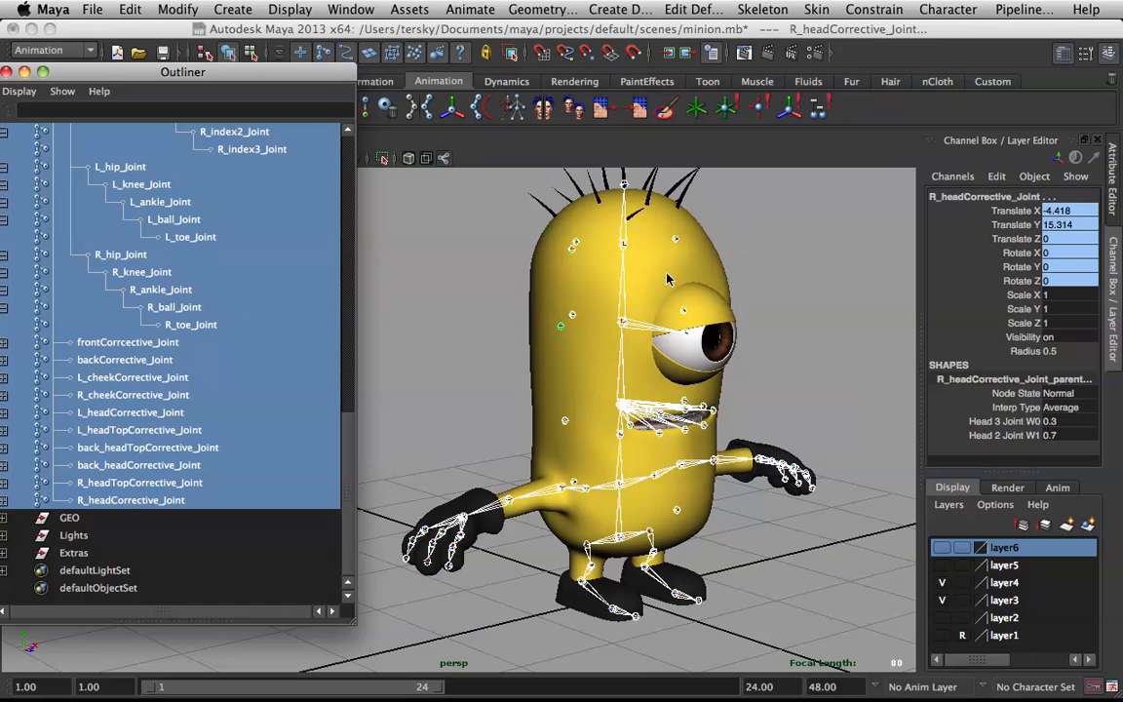
shift+click(671, 280)
click(815, 11)
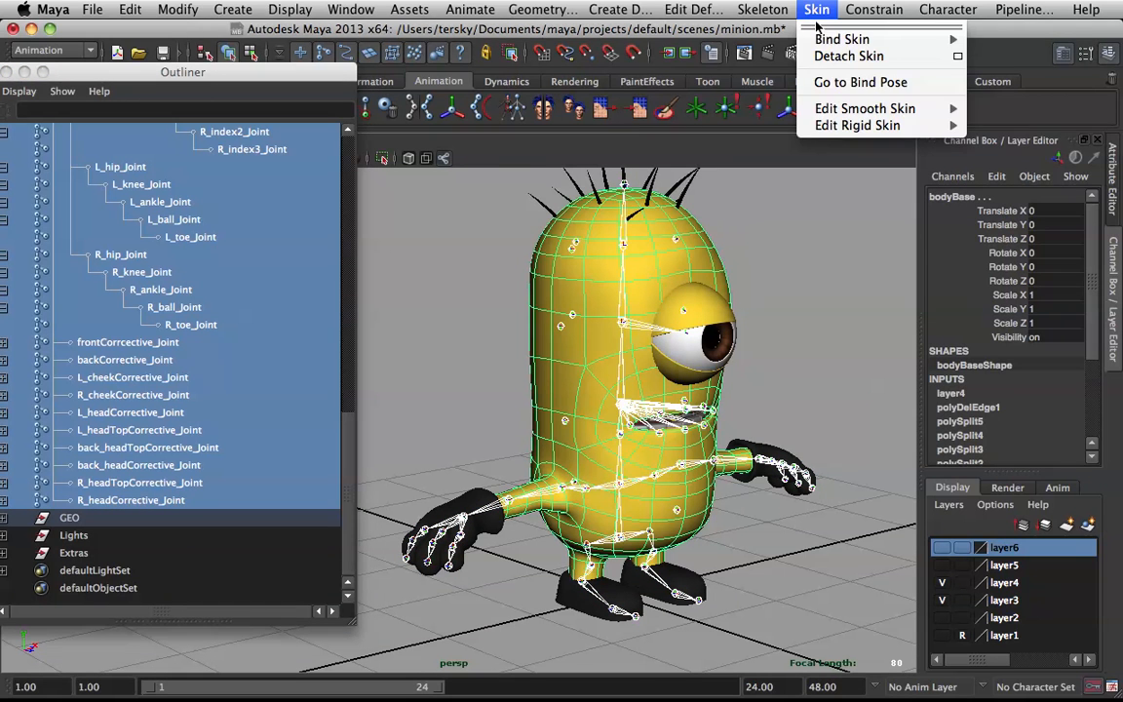
mouse_move(827, 39)
click(736, 49)
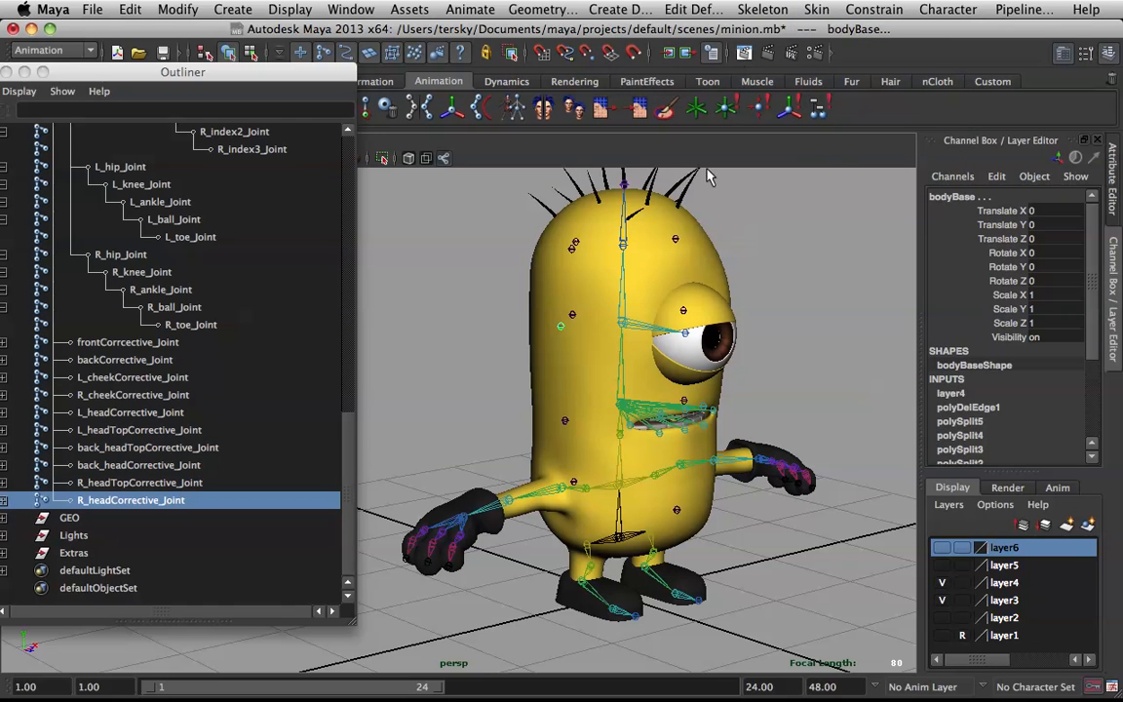
Test-rotate head2_Joint and head3_Joint with the mesh bound to check the upper head deformation, and undo the rotations
click(623, 323)
key(e)
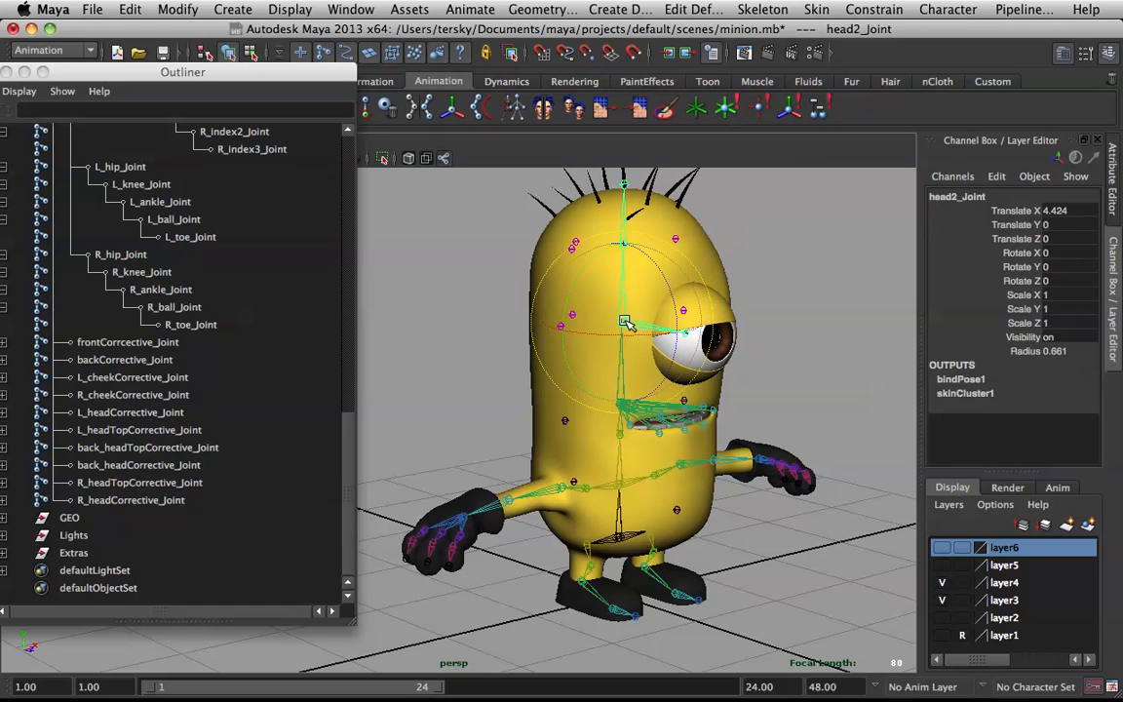
drag(644, 287, 609, 307)
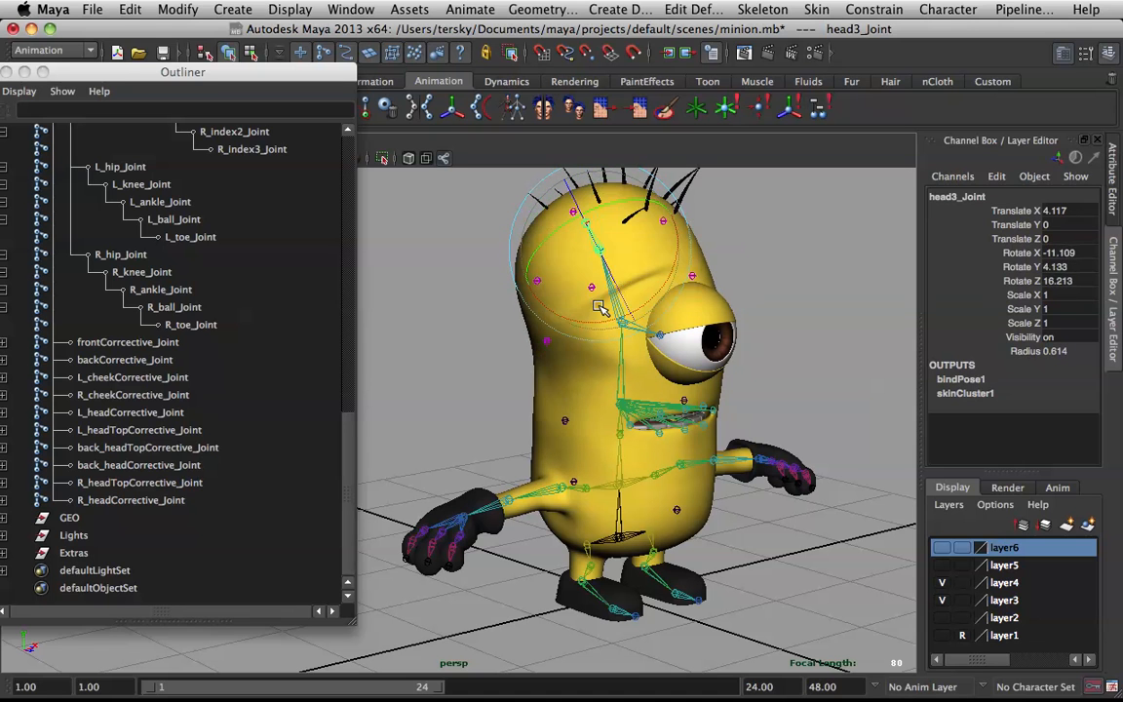
alt+drag(716, 310, 600, 317)
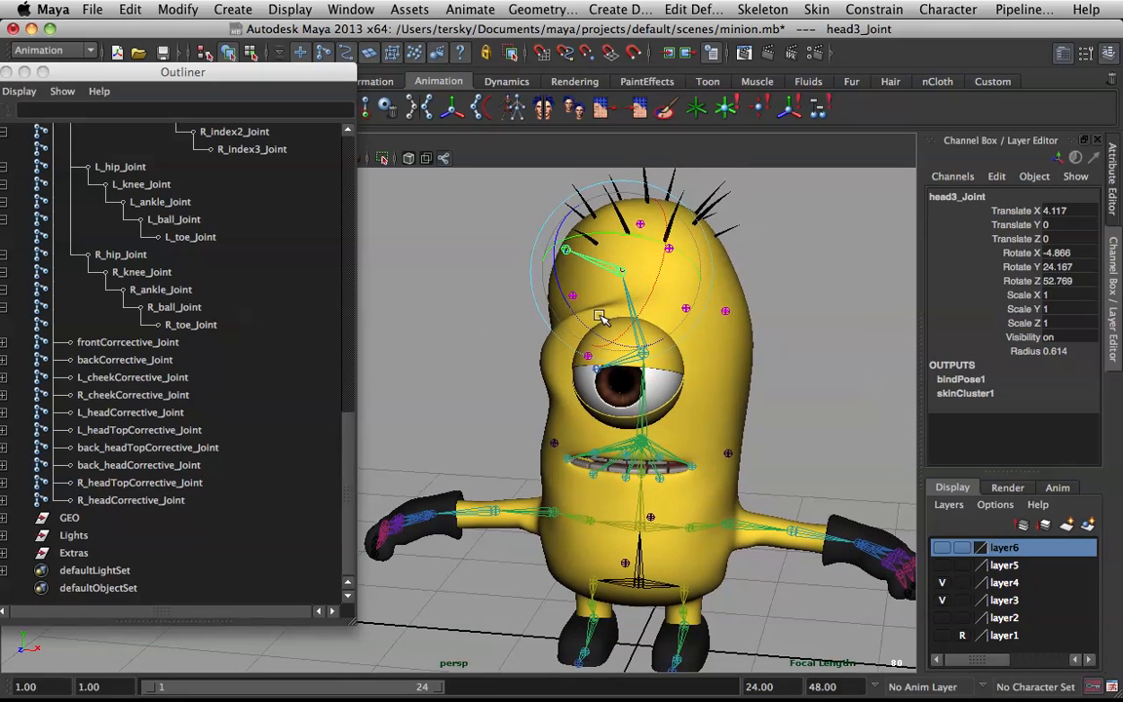
key(z)
key(z)
key(z)
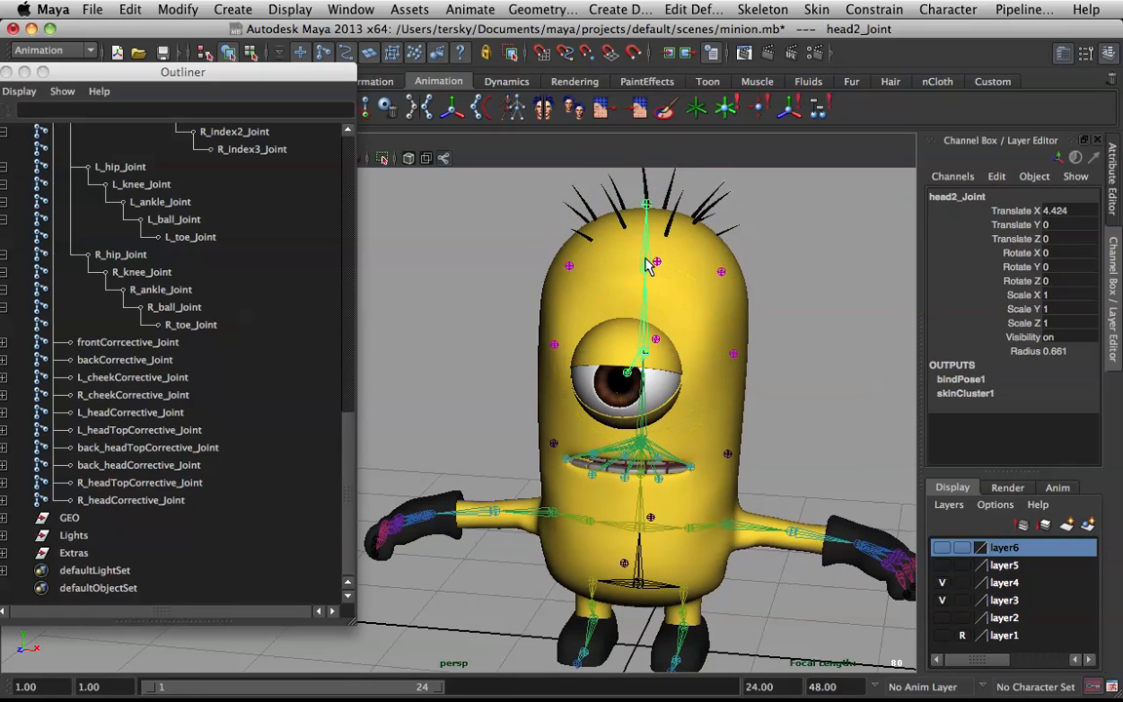
Test-rotate head3_Joint to about 22.15 in Z and shift it to check the top of the head, and undo the changes
alt+drag(669, 253, 566, 236)
drag(500, 215, 472, 242)
alt+drag(566, 239, 620, 253)
key(z)
drag(517, 231, 501, 225)
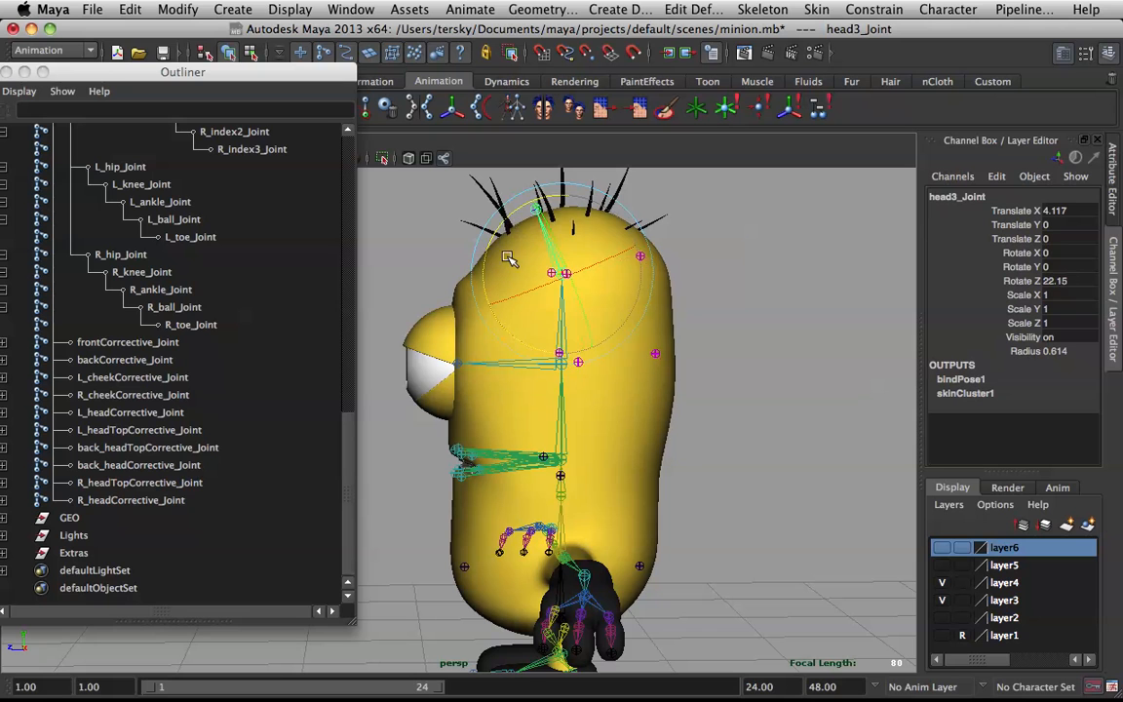
drag(553, 276, 638, 306)
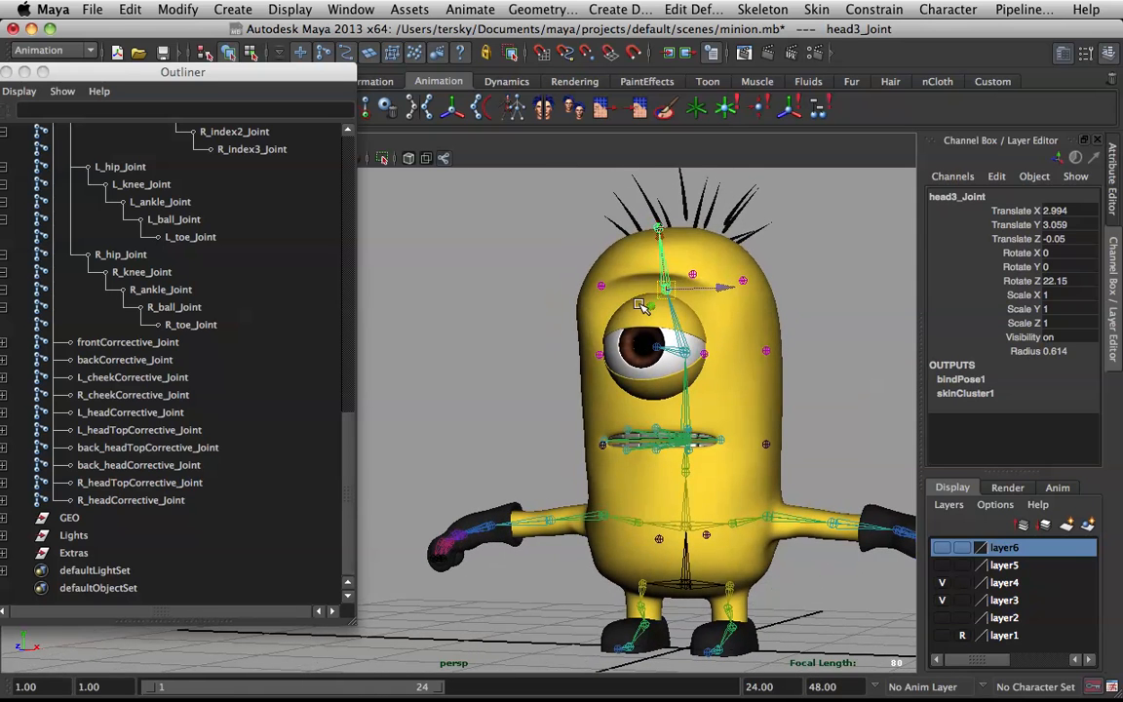
key(z)
key(z)
key(z)
Test-rotate head2_Joint around several axes, inspect the head deformation from different sides, and undo the rotation
alt+drag(687, 322, 612, 325)
mouse_move(541, 312)
mouse_down()
mouse_move(543, 339)
mouse_move(557, 313)
mouse_up()
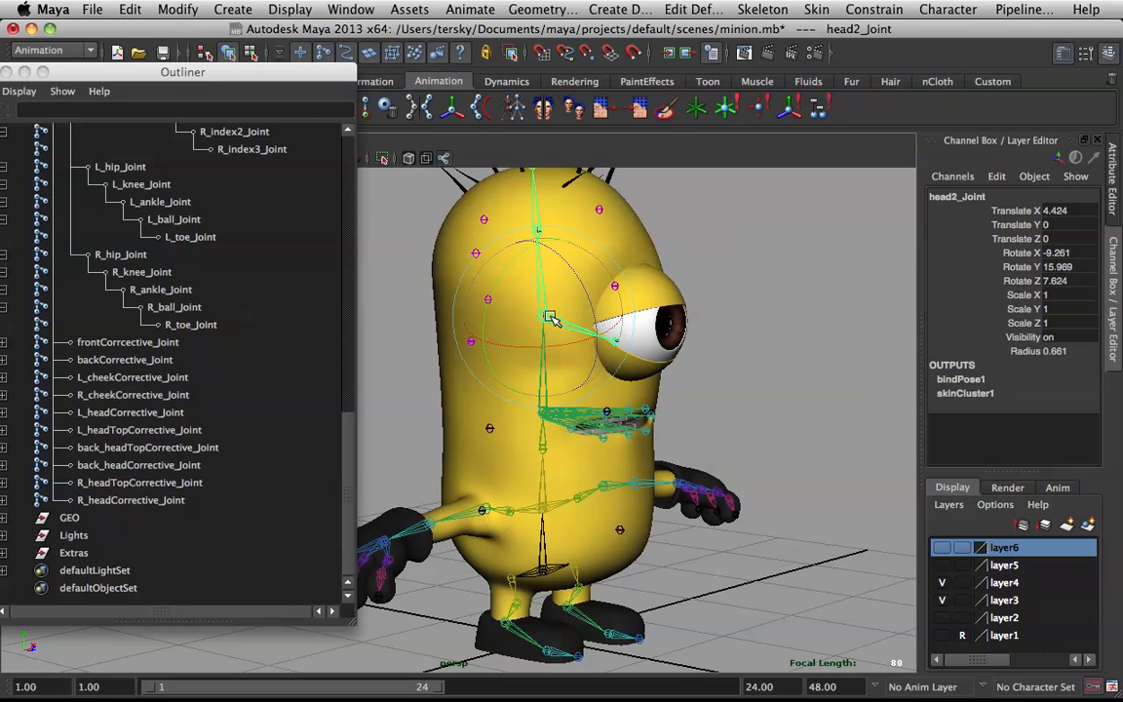
alt+drag(685, 333, 770, 331)
alt+middle_drag(771, 331, 691, 331)
alt+right_drag(691, 331, 644, 356)
alt+middle_drag(644, 356, 726, 355)
alt+drag(629, 395, 564, 394)
alt+right_drag(575, 393, 673, 395)
key(z)
Bend head2_Joint backward to about -36.4 in Z to check the back of the head, and undo the bend
alt+drag(570, 407, 507, 498)
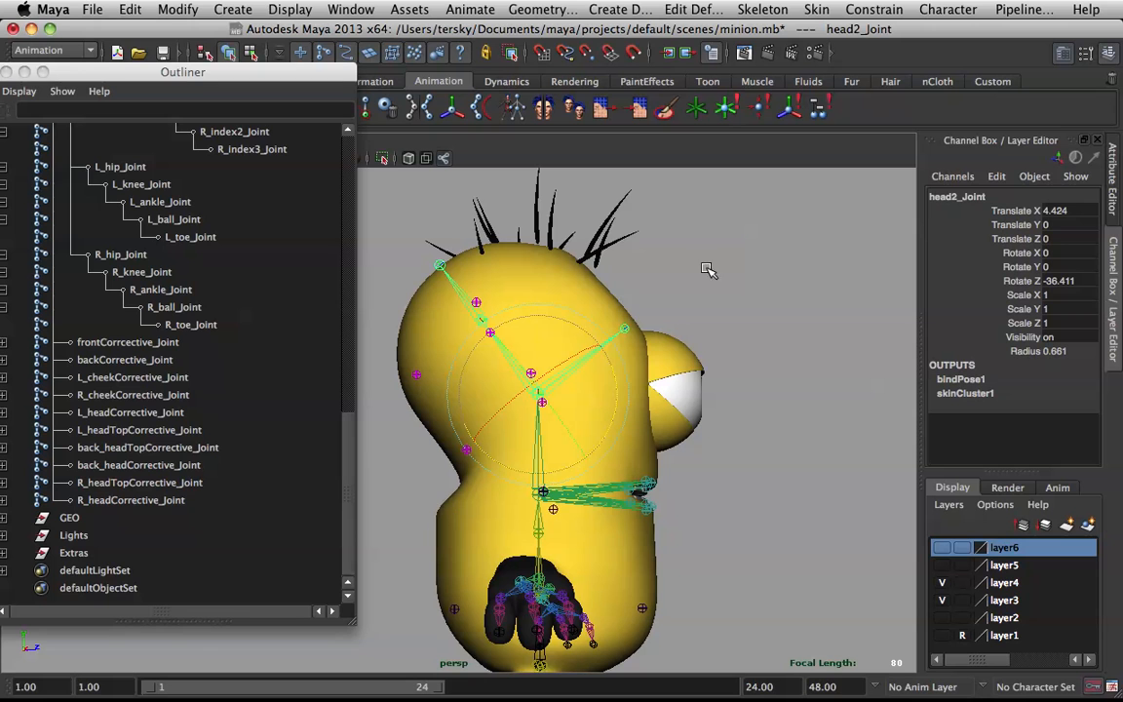
alt+middle_drag(497, 323, 569, 283)
alt+drag(569, 283, 579, 325)
key(super+z)
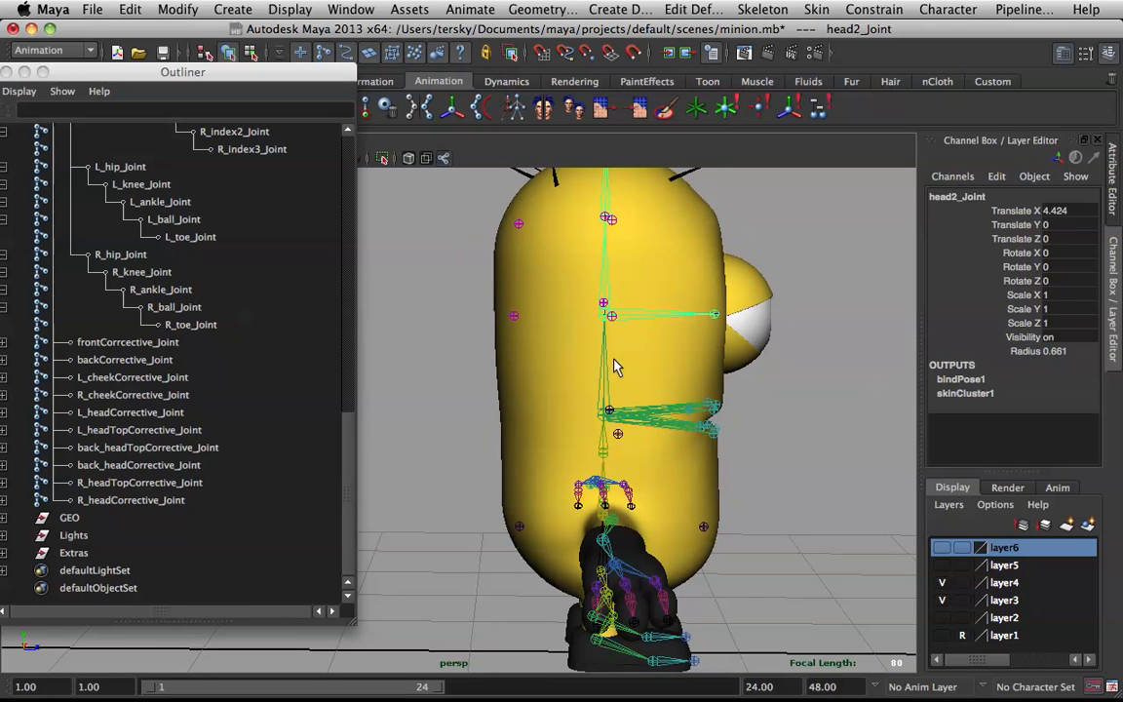
Test-bend head1_Joint to about -19.2 and head2_Joint to about -34.4 in Z, and undo the rotations
click(610, 373)
drag(638, 343, 614, 340)
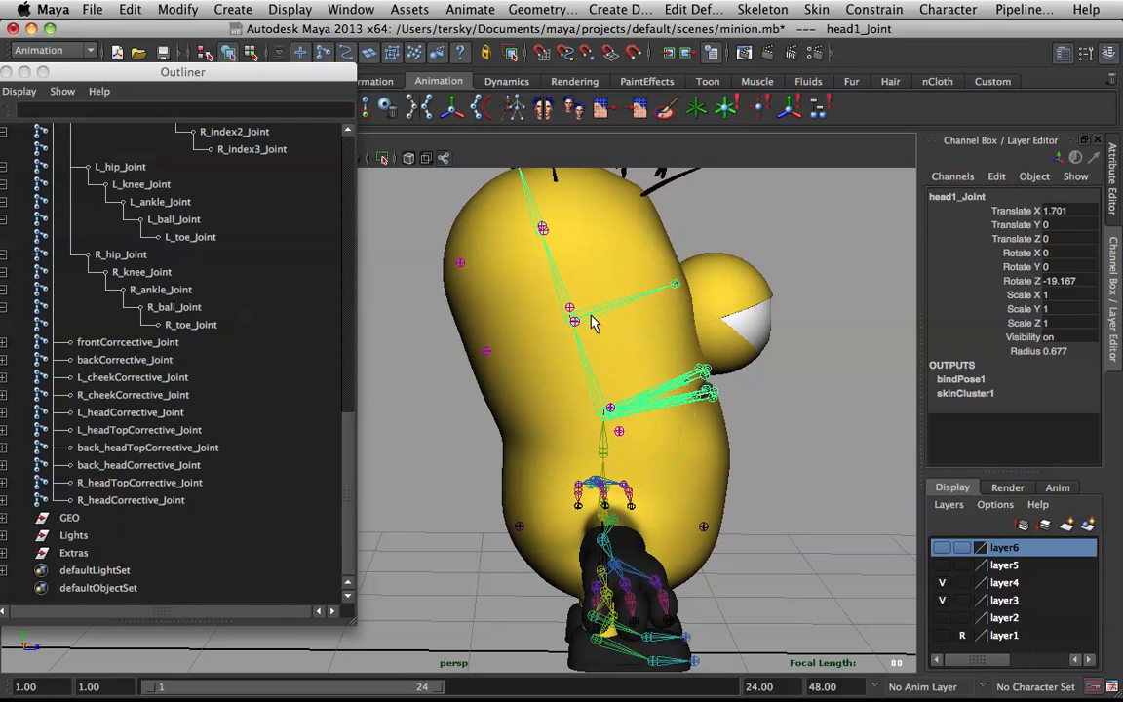
click(588, 322)
drag(618, 259, 577, 385)
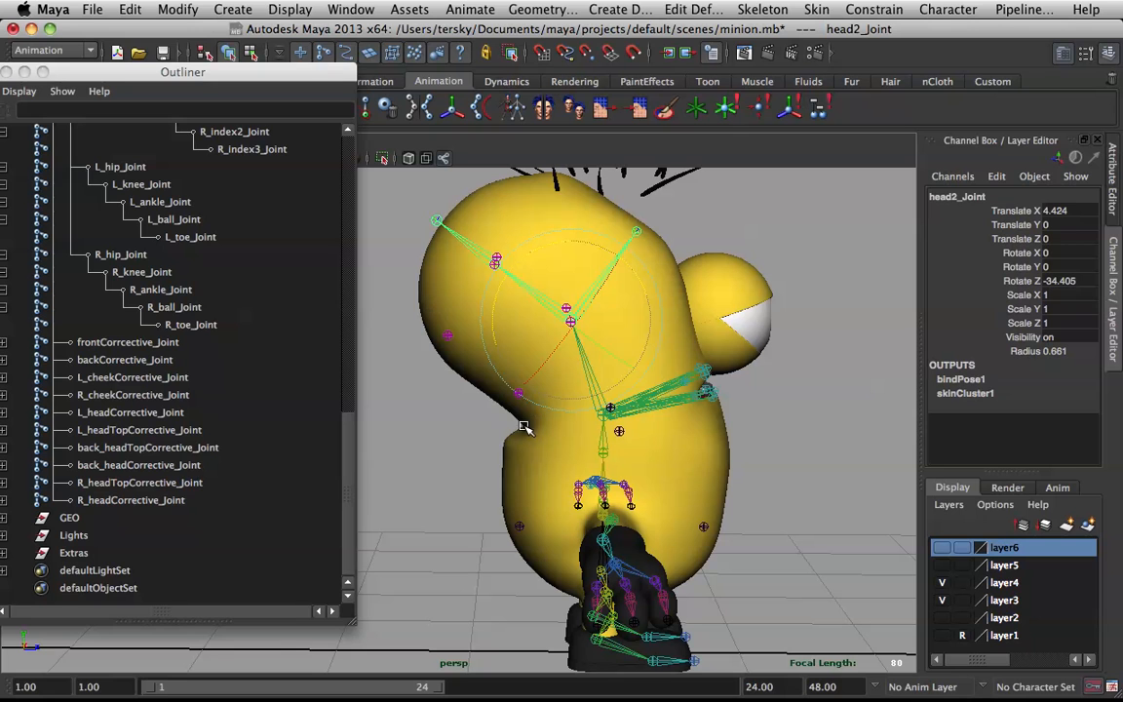
key(ctrl+z)
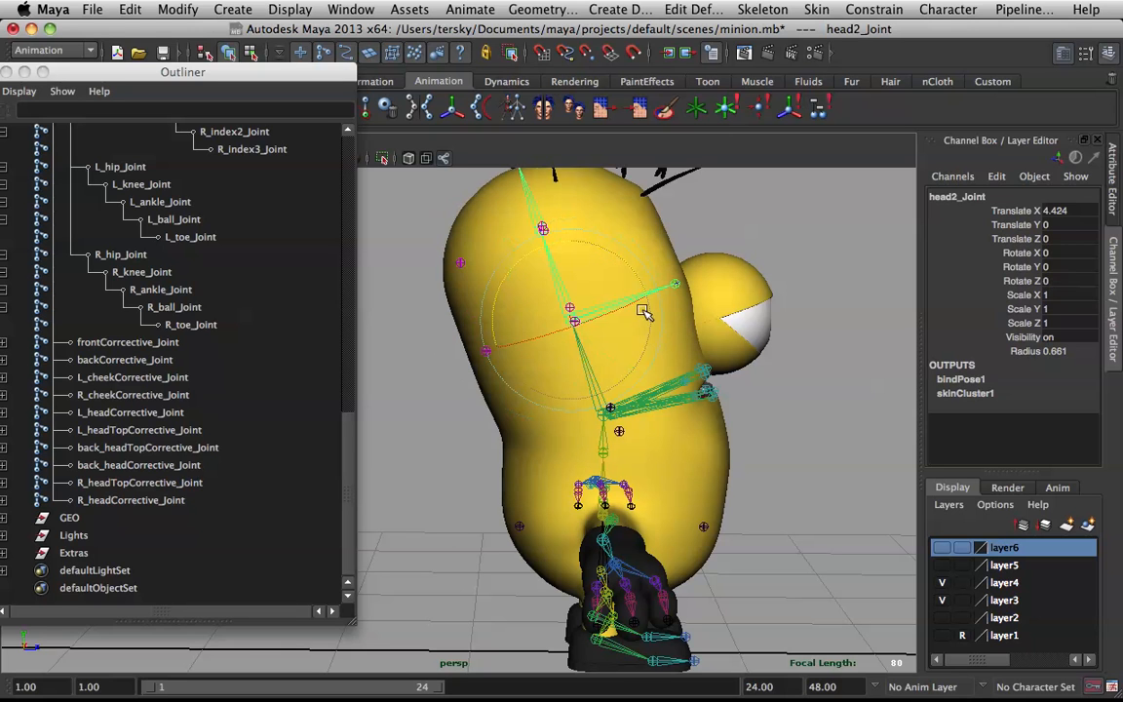
key(ctrl+z)
drag(647, 353, 671, 383)
key(ctrl+z)
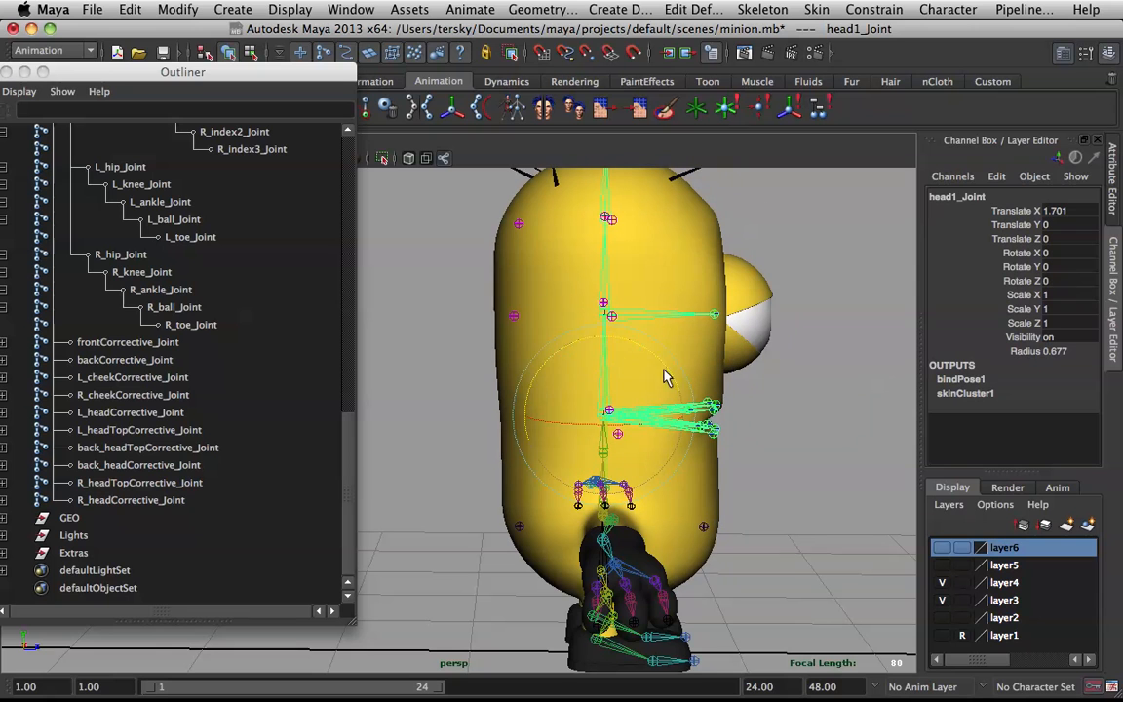
Bend head2_Joint alone to about -46 in Z to check the crease behind the head, and undo it
key(ctrl+z)
drag(642, 250, 548, 433)
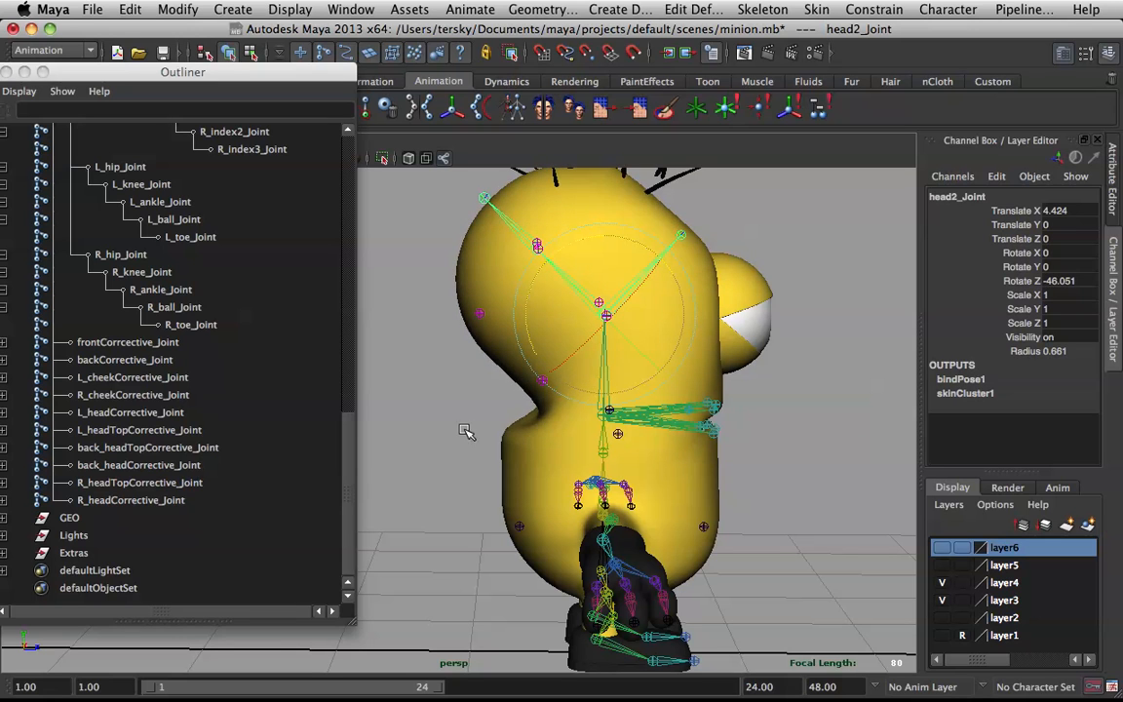
key(ctrl+z)
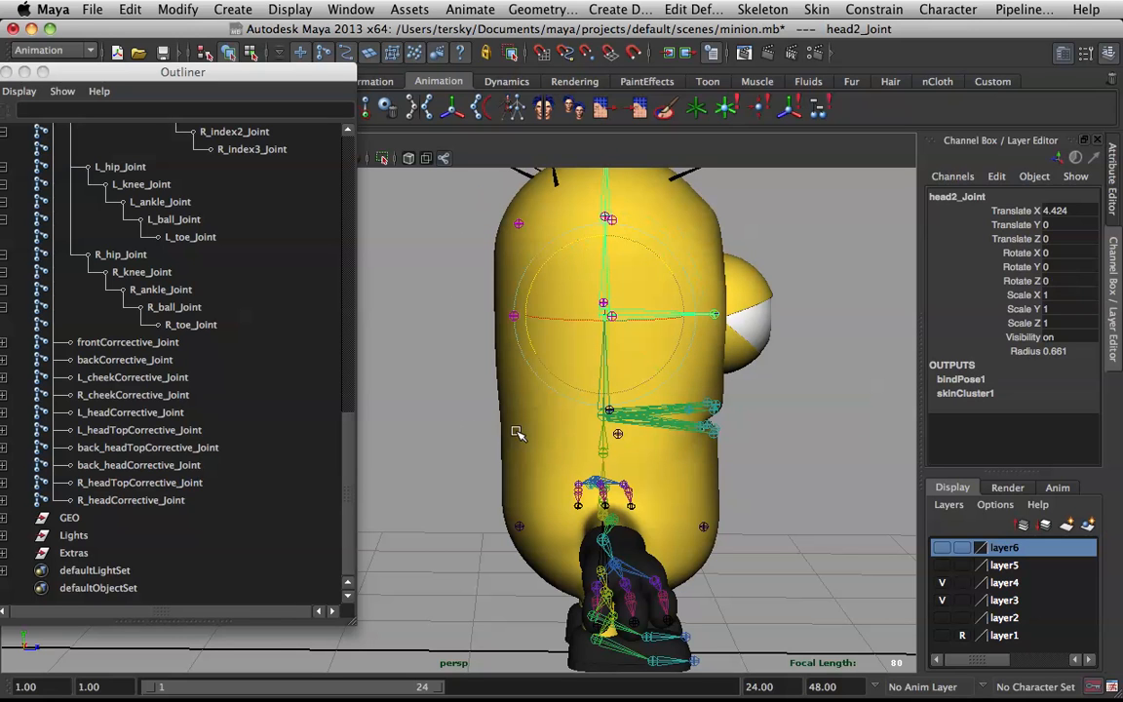
Test-rotate head1_Joint to about -26.3 in Z, rotate and shift head2_Joint as well, and undo all the changes
click(601, 417)
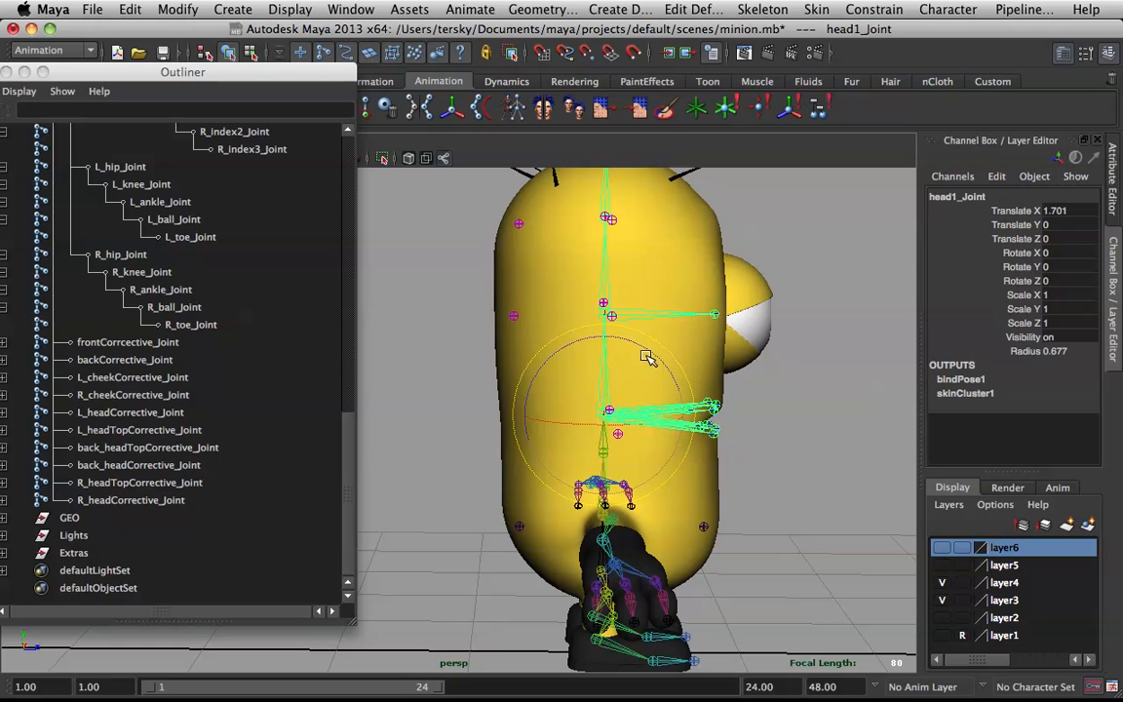
drag(659, 357, 624, 278)
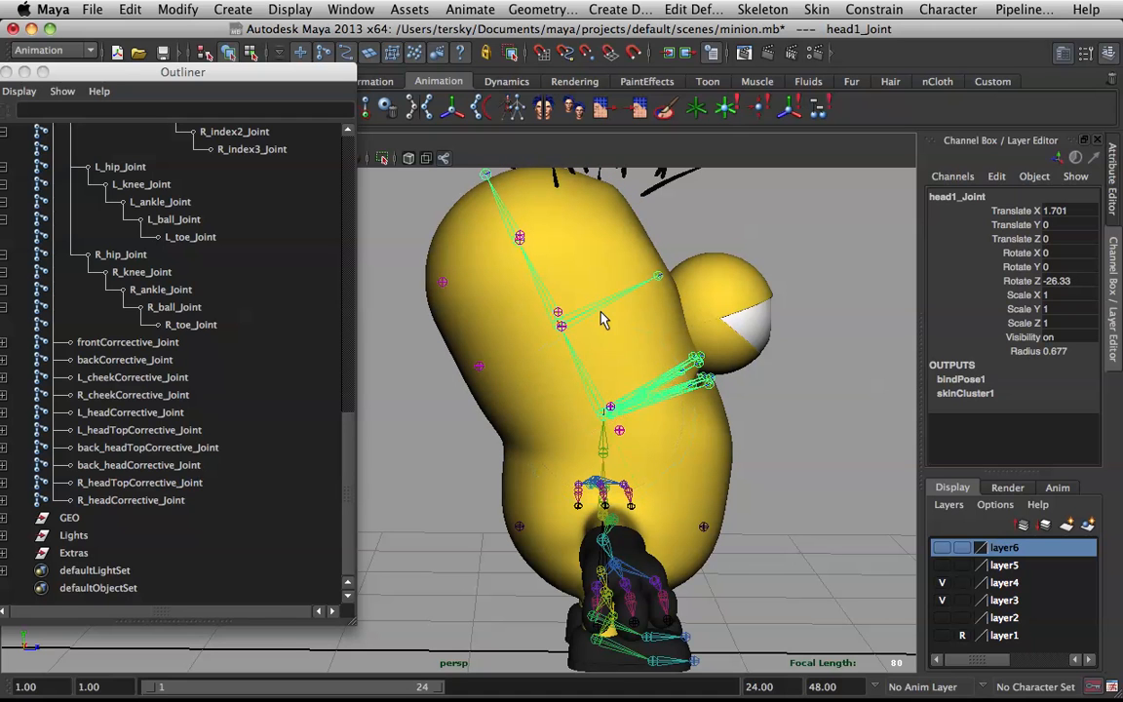
key(Down)
key(e)
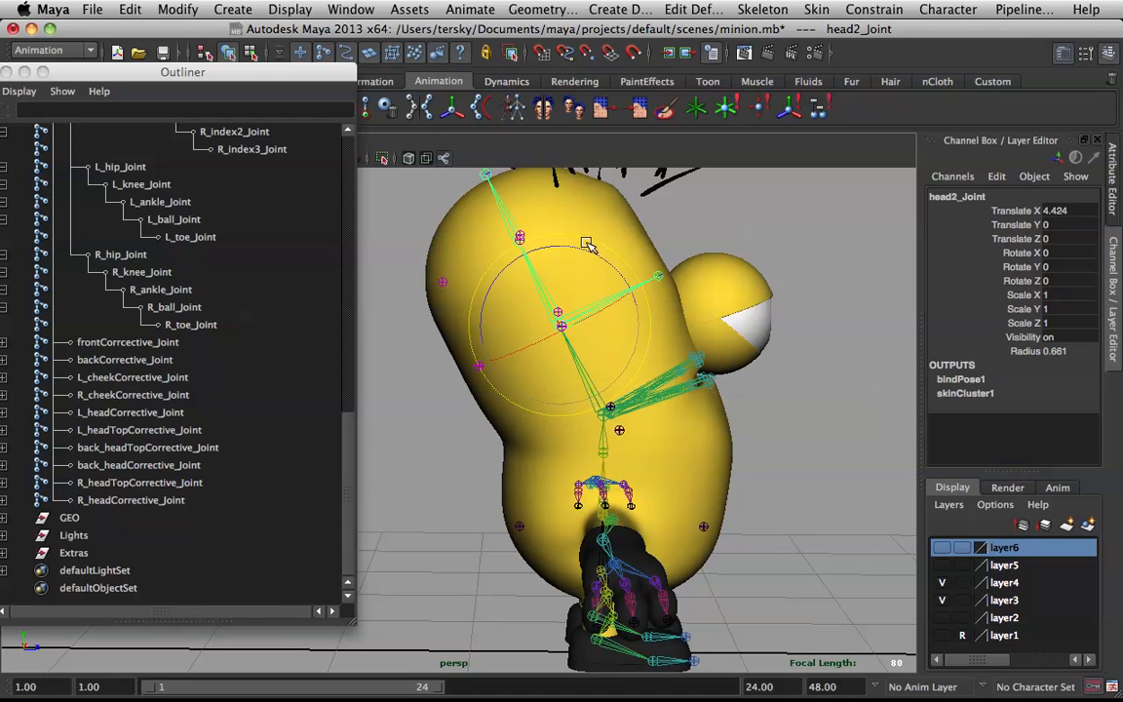
drag(589, 254, 555, 247)
key(w)
drag(559, 327, 546, 321)
scroll(649, 285, down, 2)
mouse_move(648, 286)
alt+mouse_down()
mouse_move(589, 311)
mouse_move(643, 300)
alt+mouse_up()
key(z)
key(z)
key(z)
key(z)
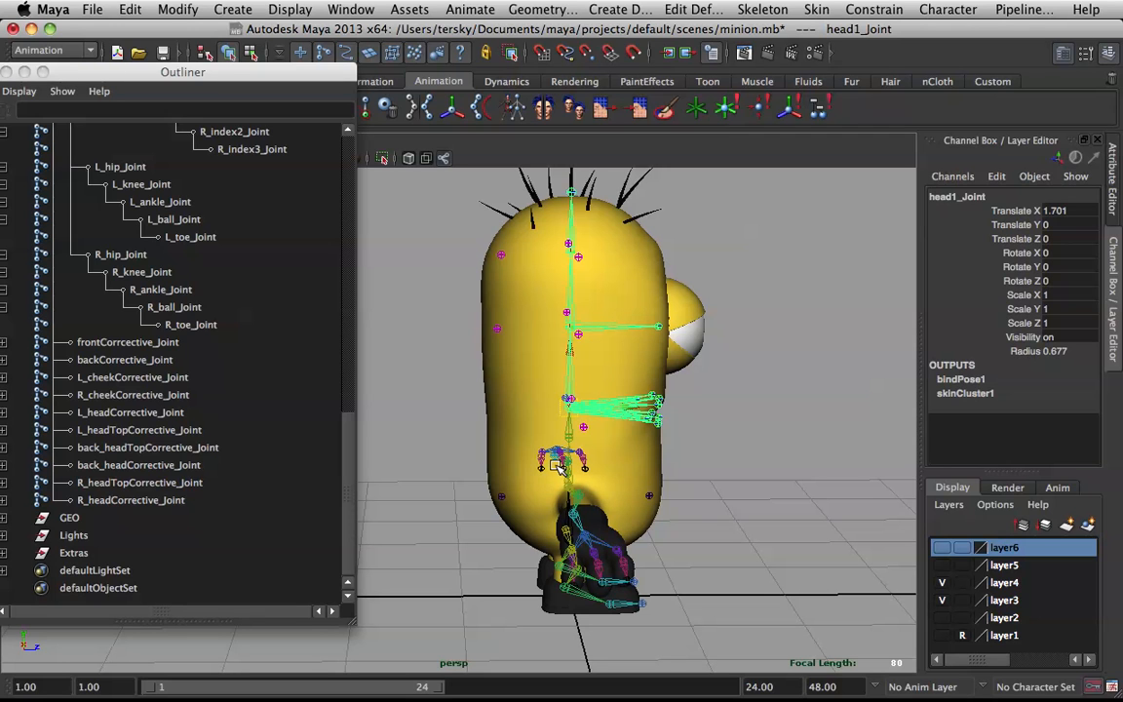
Clear the joint selection and examine the whole bound minion from the front
alt+drag(623, 426, 440, 403)
click(844, 356)
alt+drag(733, 320, 575, 410)
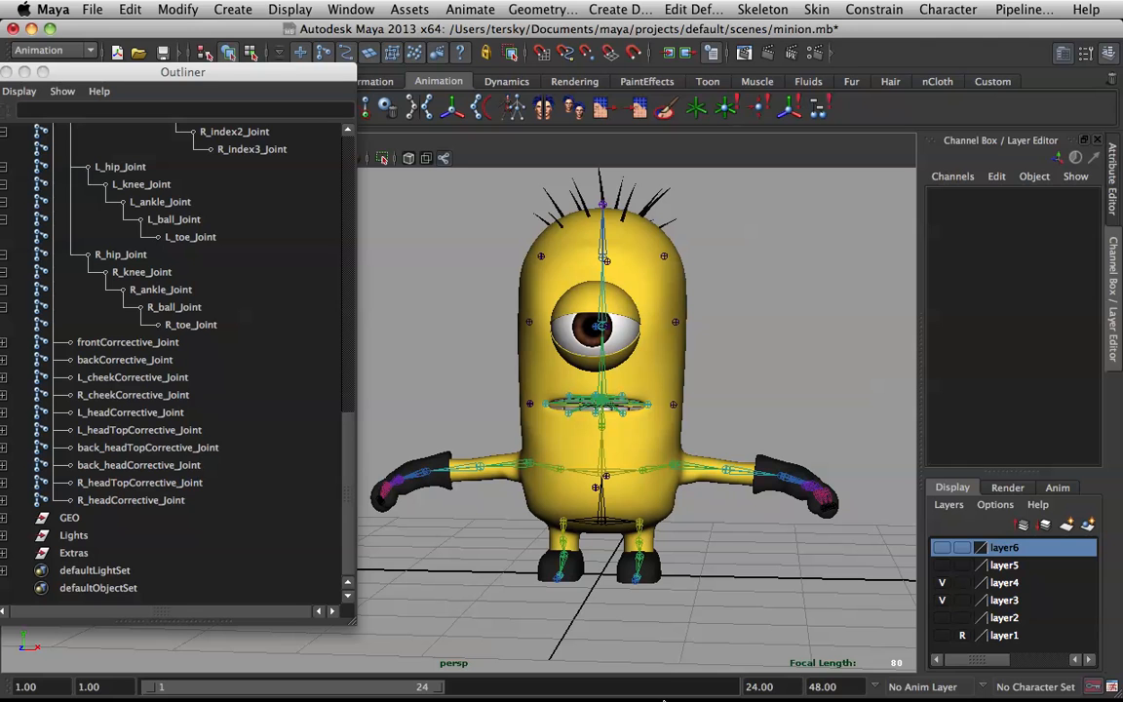
mouse_move(672, 698)
click(783, 663)
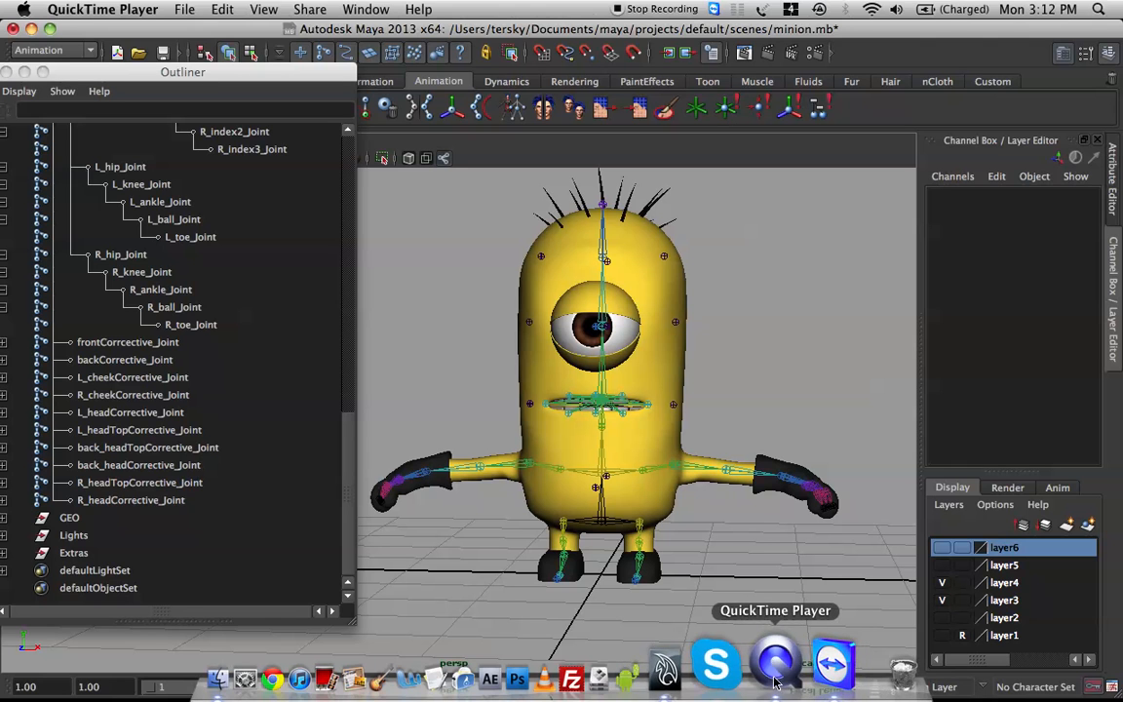